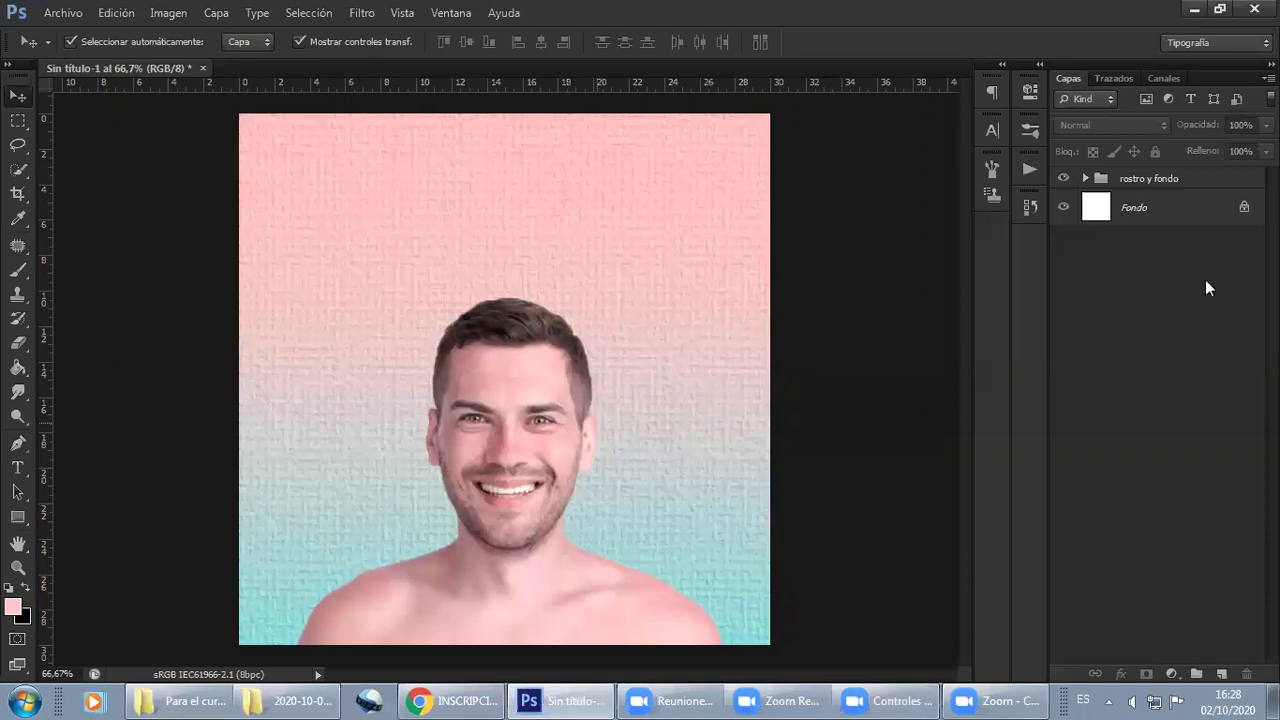
Deselect the rostro y fondo group and choose the standard Brush tool
{"action": "left_click", "coordinate": [1150, 180]}
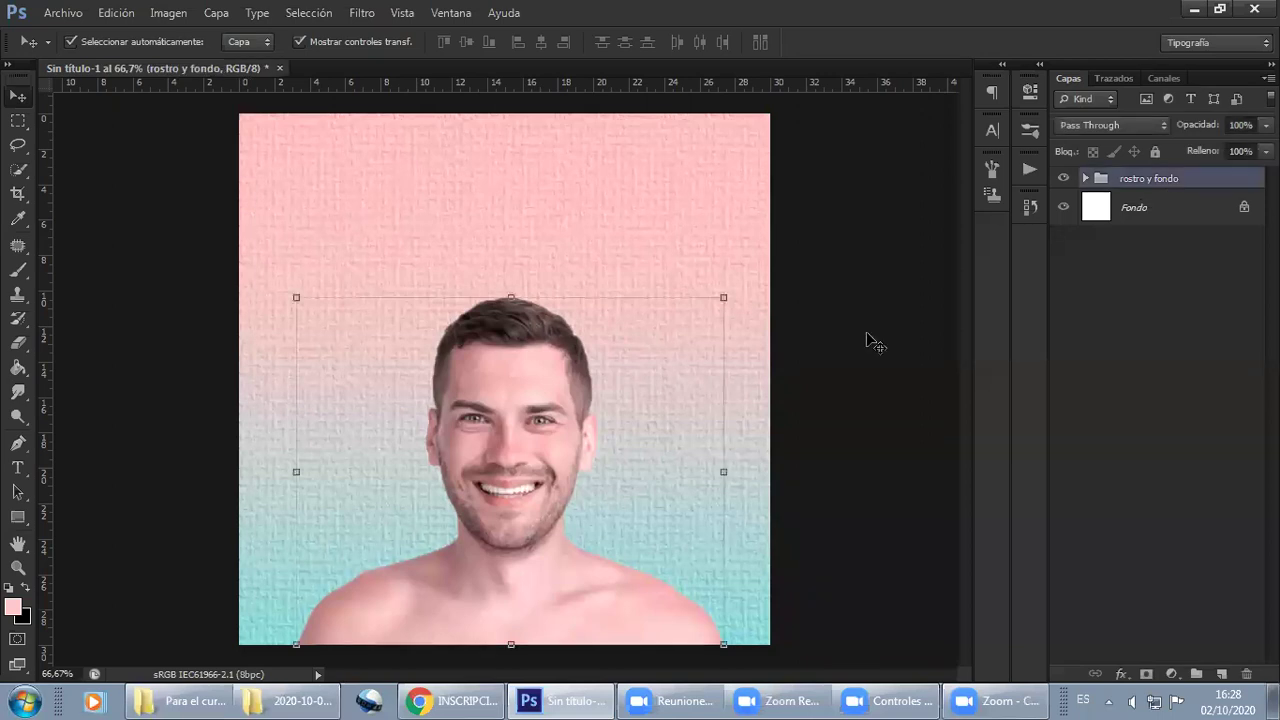
{"action": "left_click", "coordinate": [27, 282]}
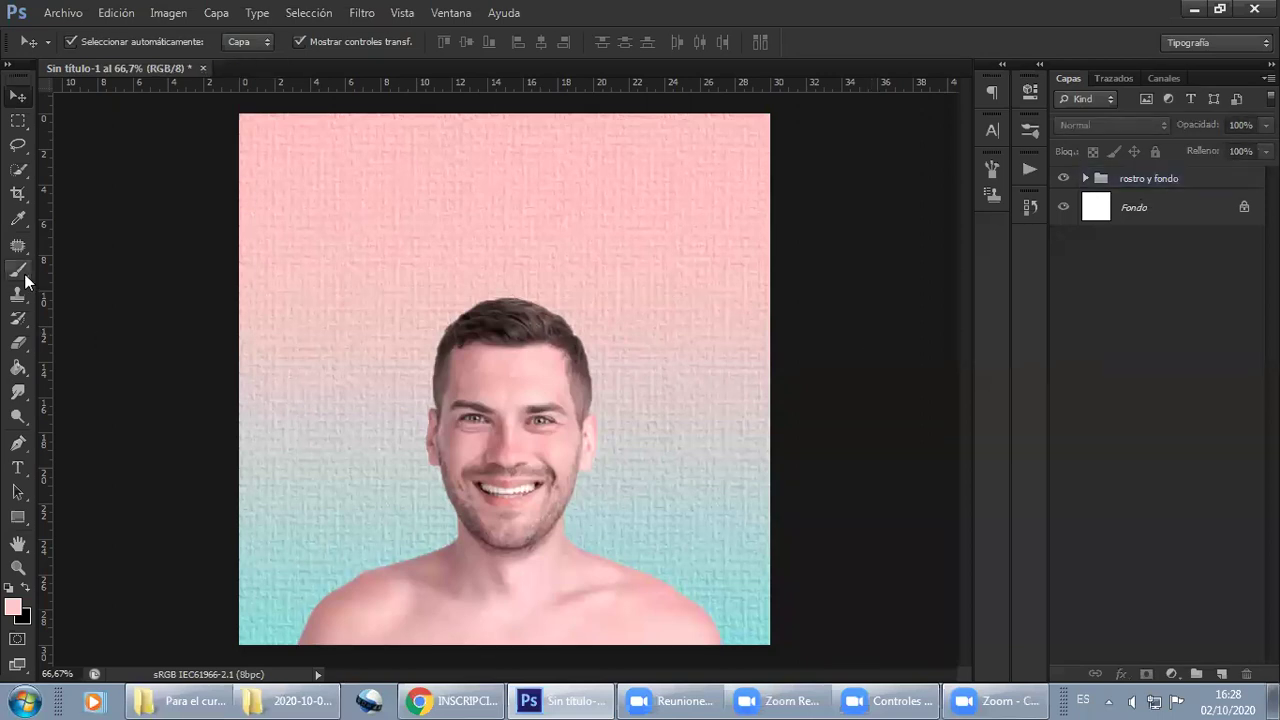
{"action": "left_click", "coordinate": [24, 277]}
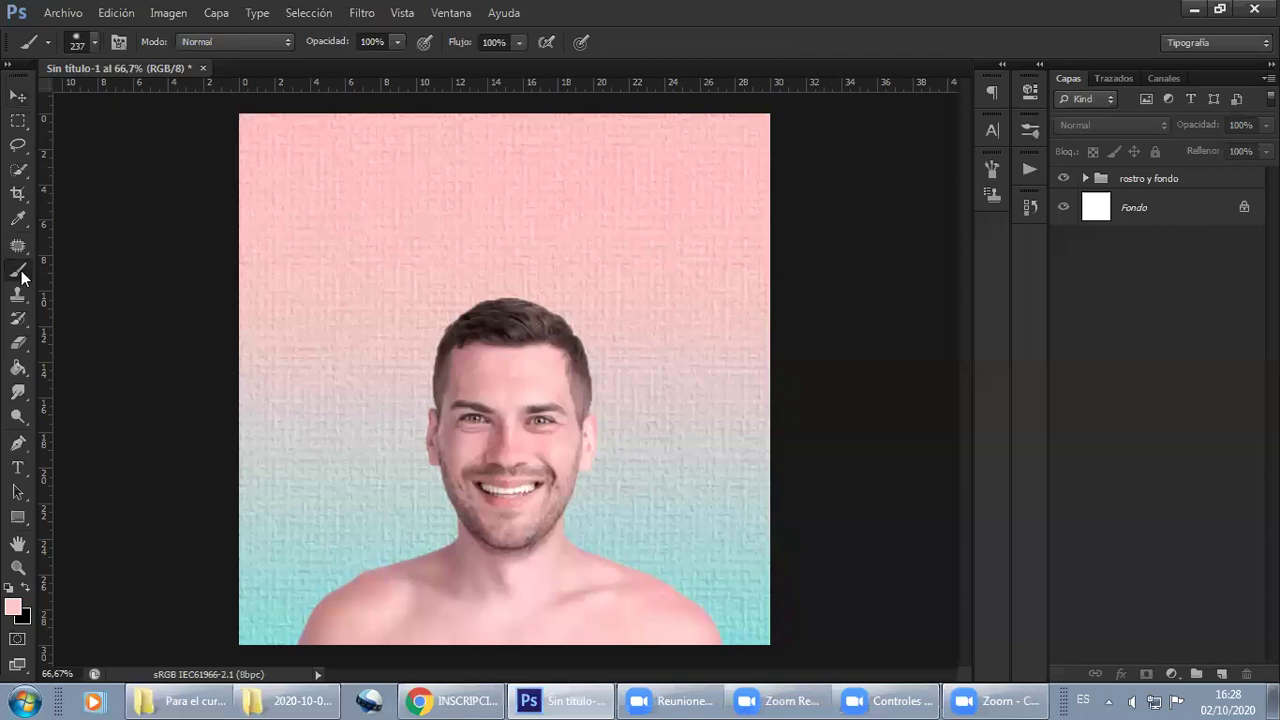
{"action": "right_click", "coordinate": [22, 274]}
{"action": "left_click", "coordinate": [114, 267]}
Expand rostro y fondo to inspect the rostro, Color Lookup 1 and Relleno de motivo 1 layers
{"action": "left_click", "coordinate": [1086, 178]}
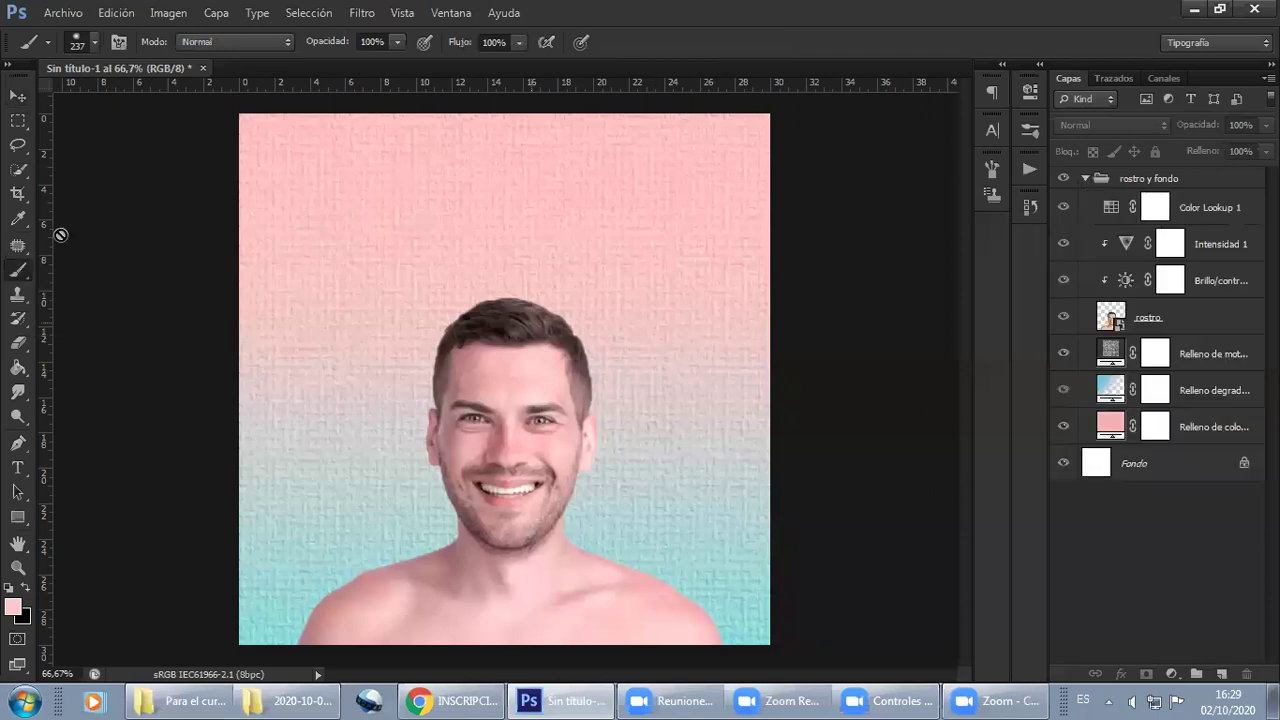
{"action": "left_click", "coordinate": [1191, 320]}
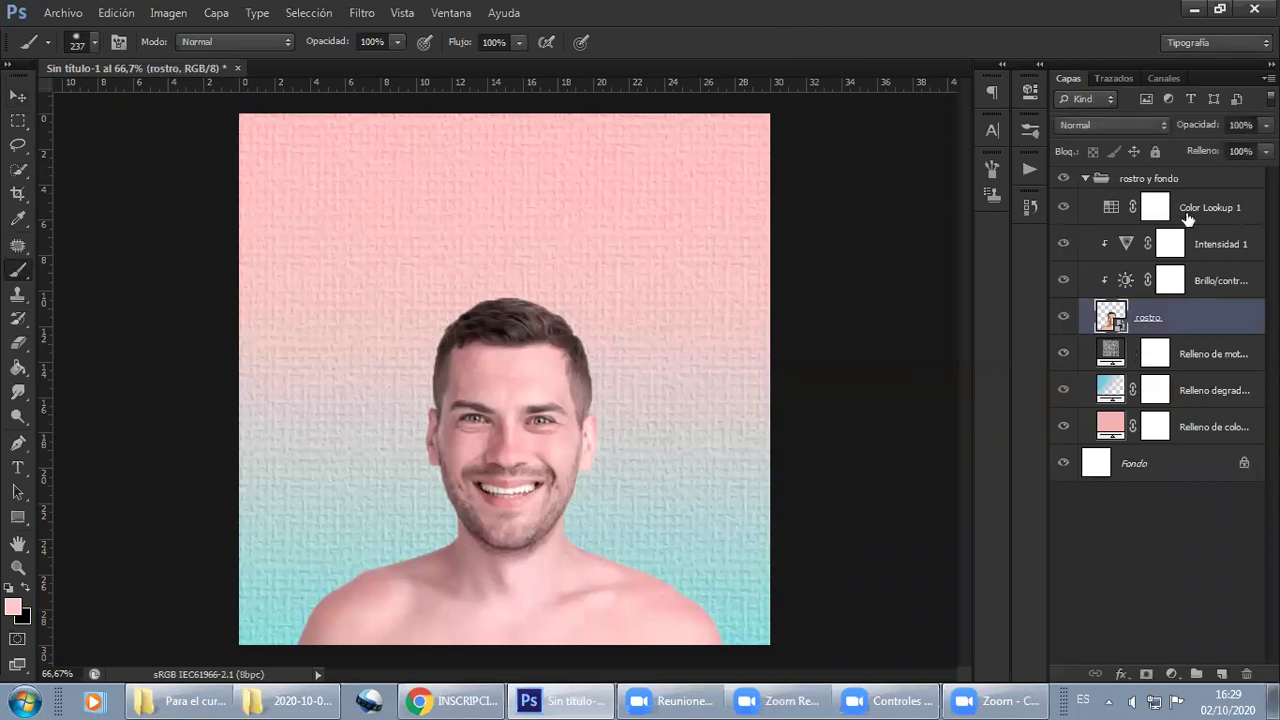
{"action": "left_click", "coordinate": [1155, 207]}
{"action": "left_click", "coordinate": [1146, 330]}
{"action": "key", "text": "v"}
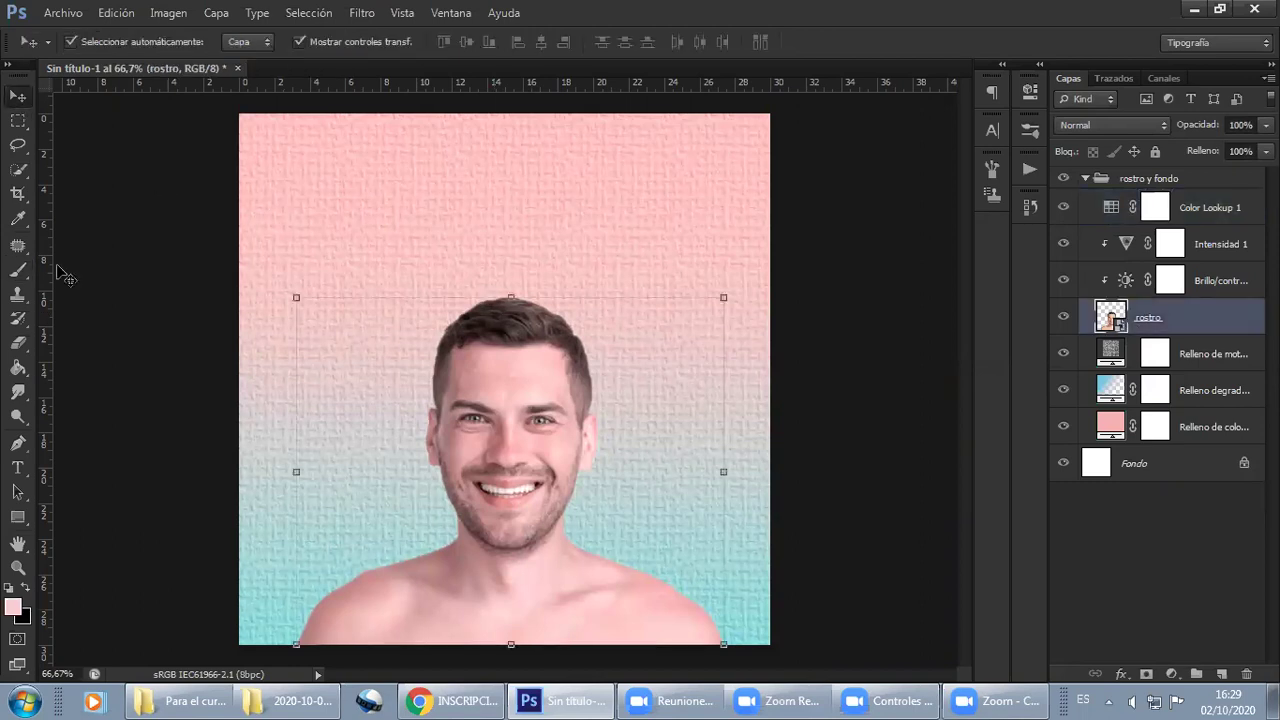
{"action": "key", "text": "alt+bracketleft"}
{"action": "key", "text": "b"}
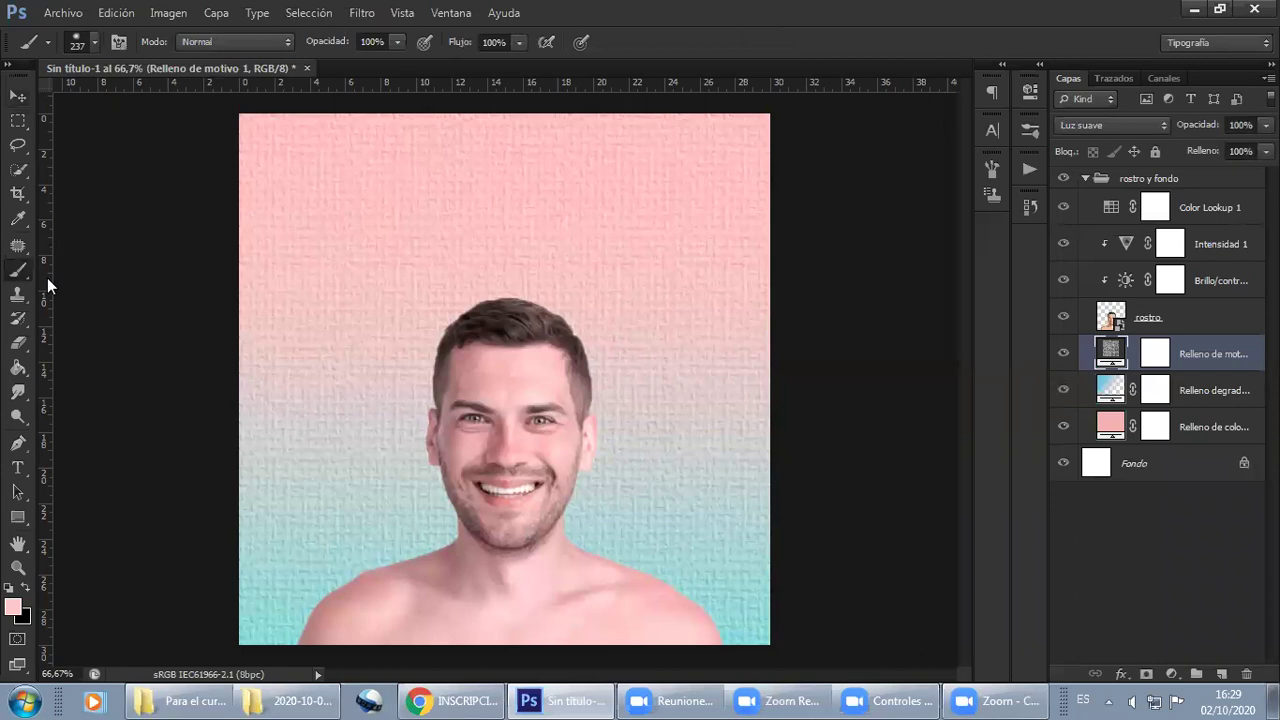
Collapse the rostro y fondo group again, leaving it selected with the Brush active
{"action": "left_click", "coordinate": [903, 697]}
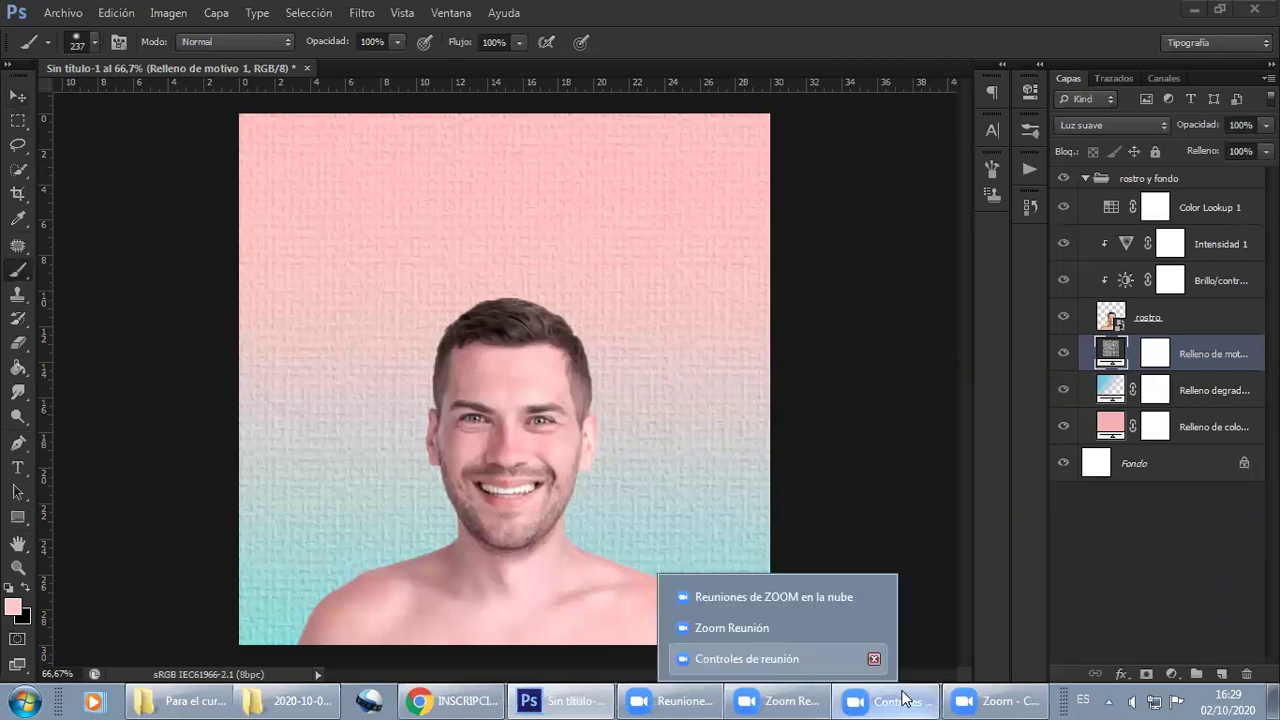
{"action": "left_click", "coordinate": [903, 697]}
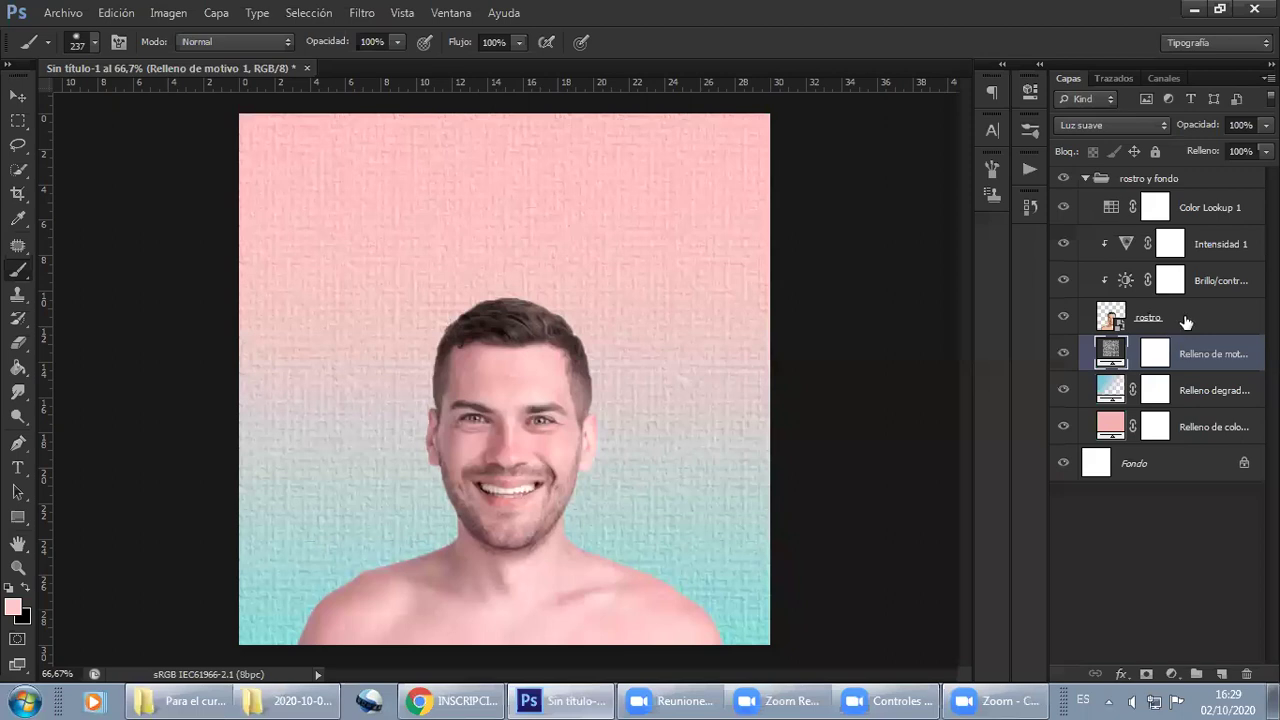
{"action": "left_click", "coordinate": [1184, 320]}
{"action": "left_click", "coordinate": [1087, 186]}
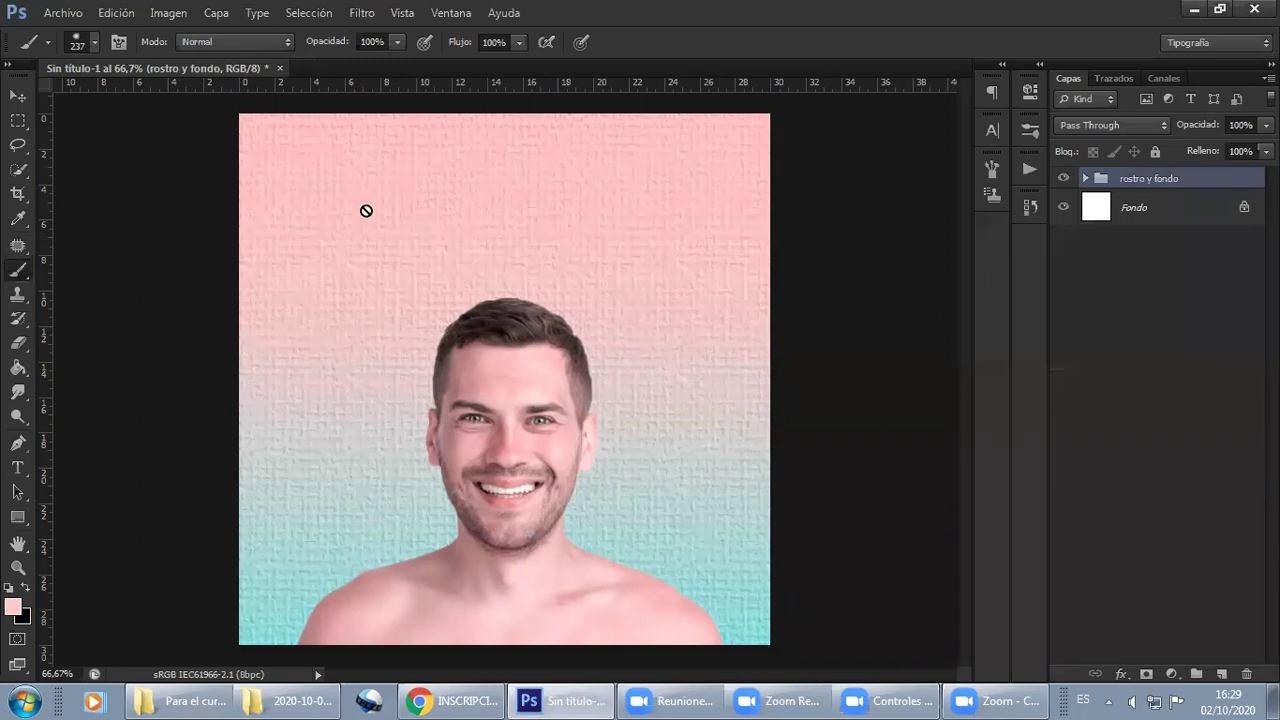
{"action": "left_click", "coordinate": [705, 357]}
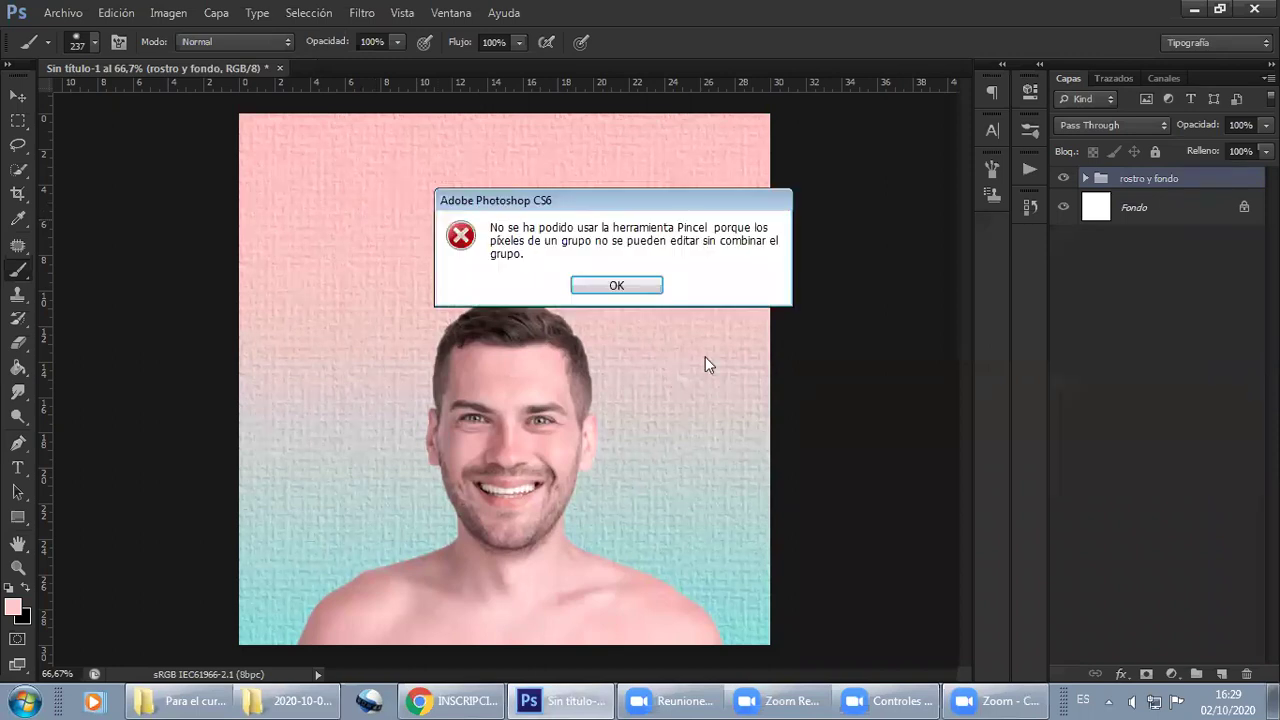
{"action": "left_click", "coordinate": [629, 285]}
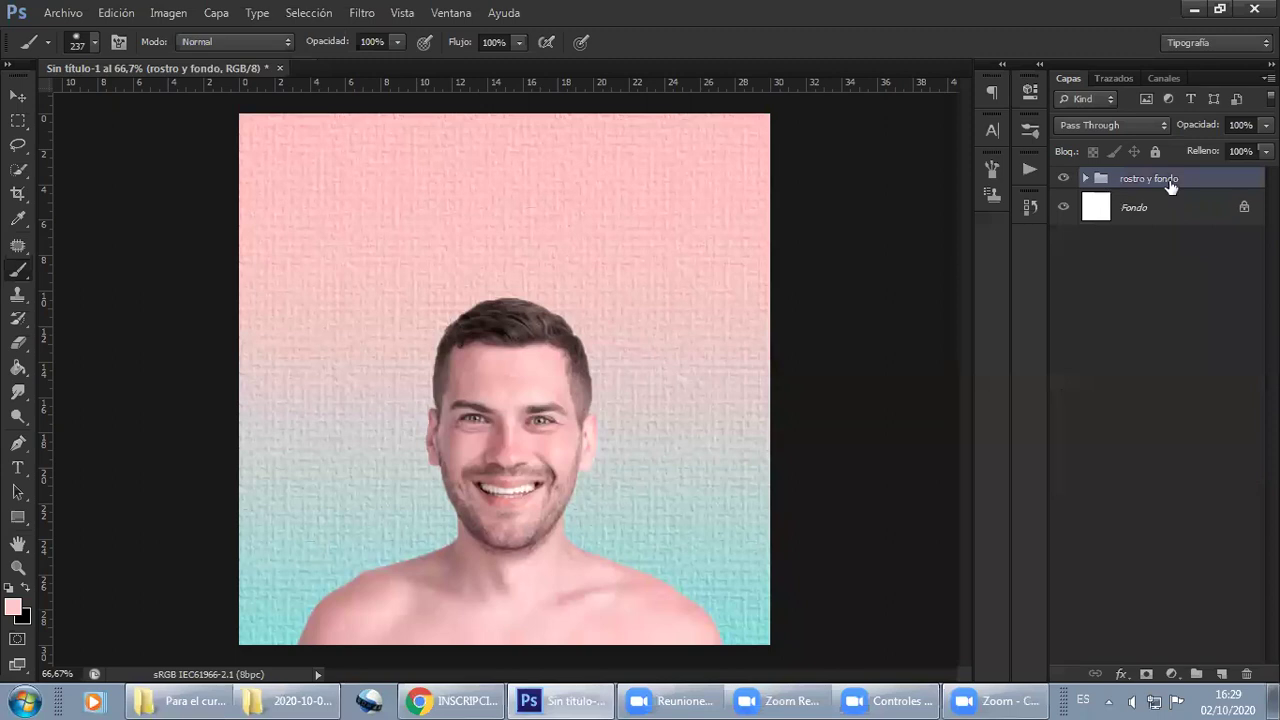
{"action": "left_click", "coordinate": [1085, 179]}
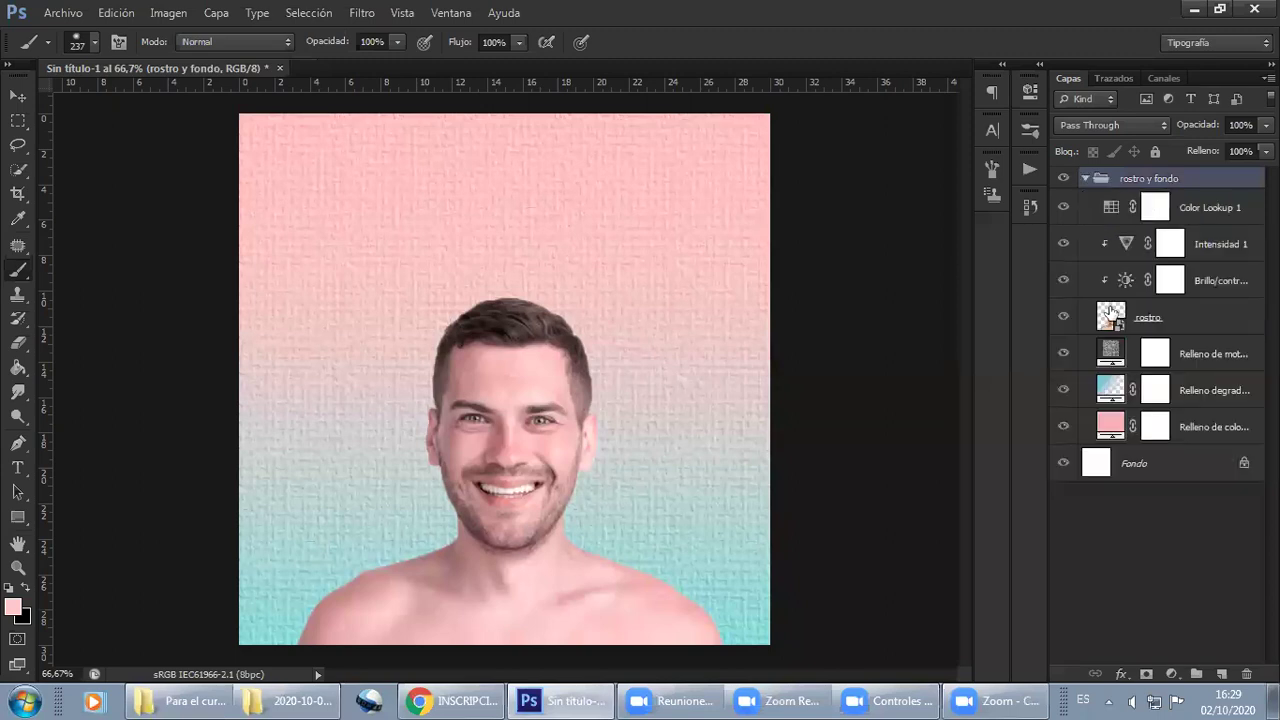
{"action": "left_click", "coordinate": [1085, 179]}
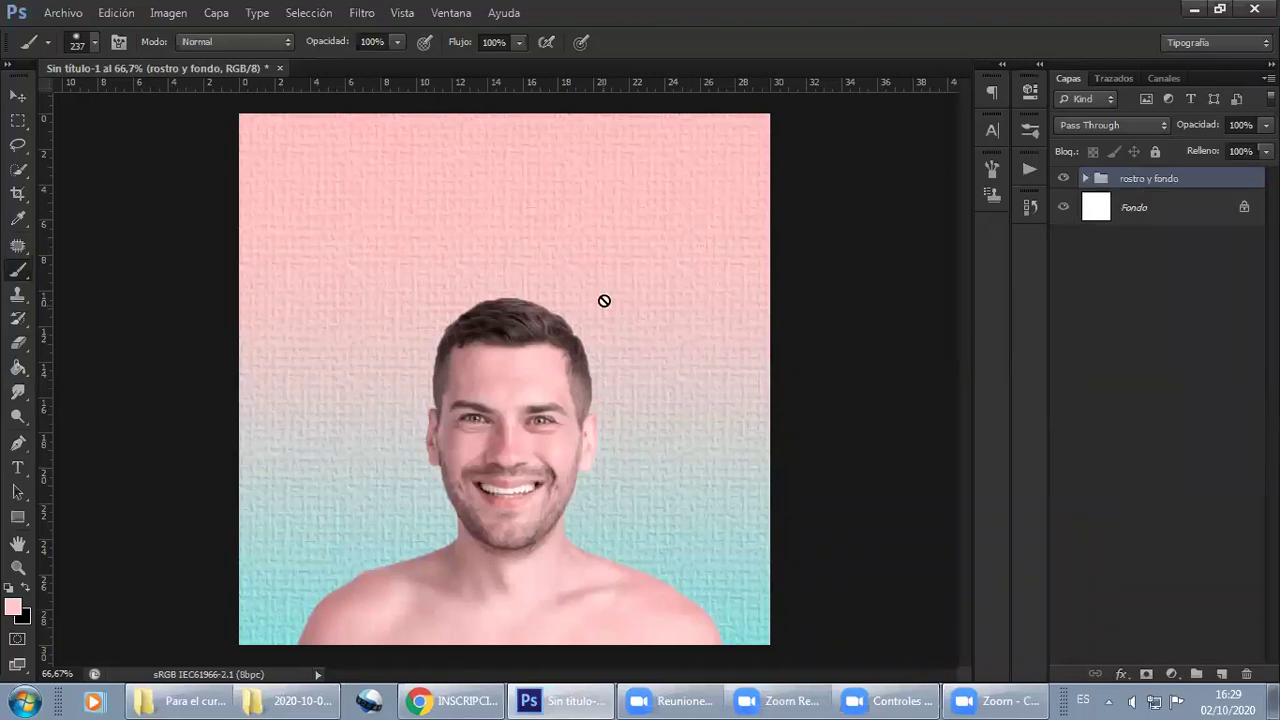
Add a new empty layer named 'pincel'
{"action": "left_click", "coordinate": [1220, 677]}
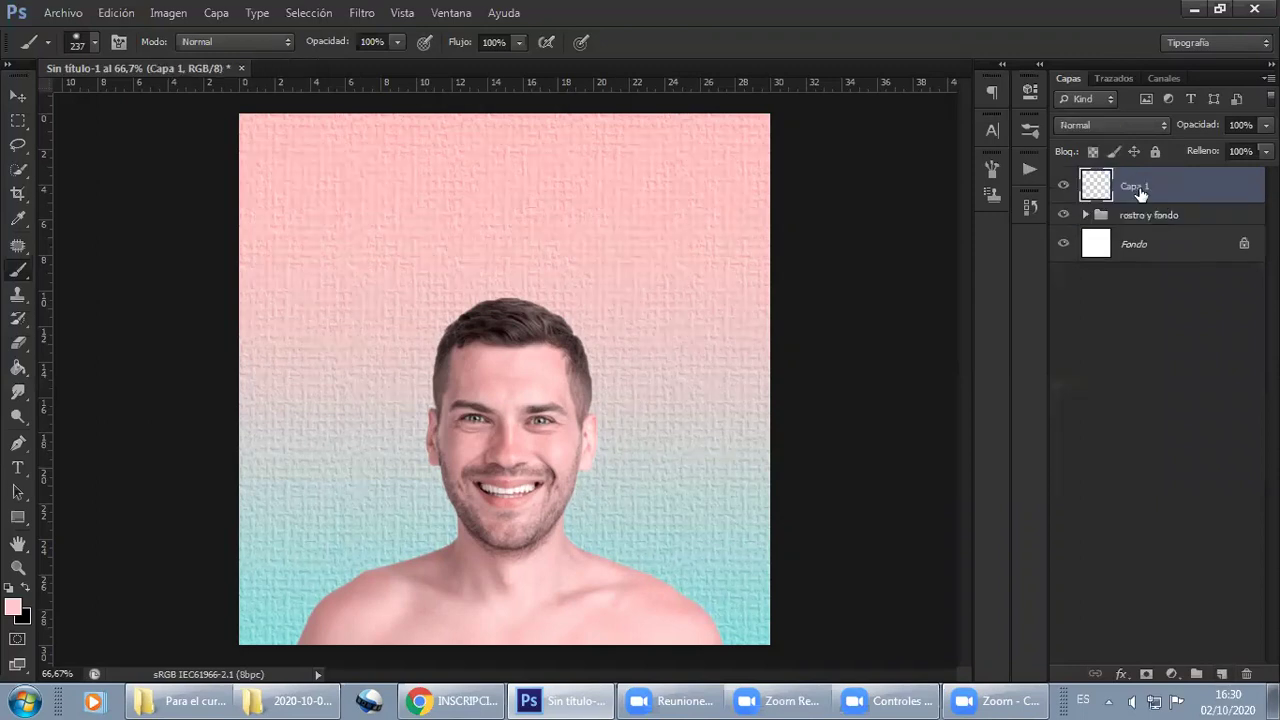
{"action": "double_click", "coordinate": [1141, 188]}
{"action": "type", "text": "pincel"}
{"action": "key", "text": "Return"}
Paint soft pink across the top of the hair with a 366 px brush
{"action": "left_click_drag", "start_coordinate": [414, 257], "coordinate": [490, 245]}
{"action": "mouse_move", "coordinate": [446, 319]}
{"action": "left_mouse_down"}
{"action": "mouse_move", "coordinate": [557, 363]}
{"action": "mouse_move", "coordinate": [443, 449]}
{"action": "mouse_move", "coordinate": [629, 449]}
{"action": "mouse_move", "coordinate": [530, 407]}
{"action": "left_mouse_up"}
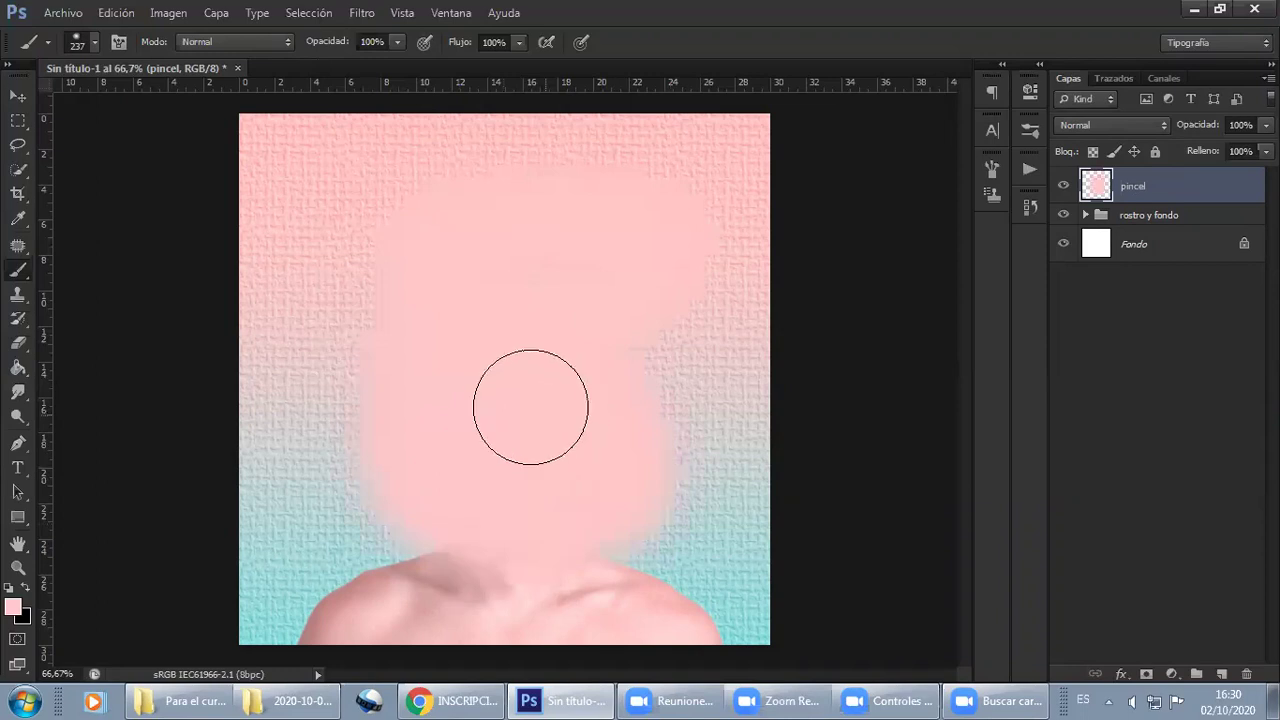
{"action": "key", "text": "ctrl+alt+z"}
{"action": "key", "text": "ctrl+alt+z"}
{"action": "key", "text": "ctrl+alt+z"}
{"action": "key", "text": "ctrl+alt+z"}
{"action": "key", "text": "ctrl+alt+z"}
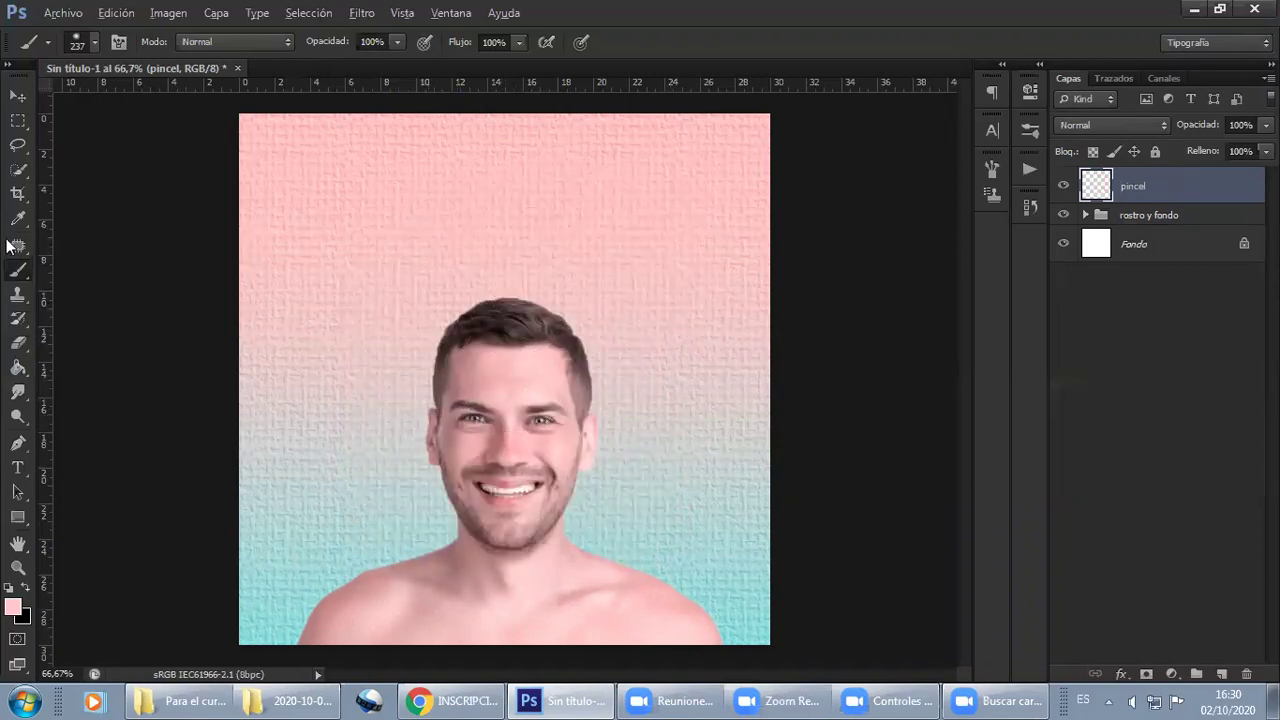
{"action": "right_click", "coordinate": [467, 257], "text": "alt"}
{"action": "right_click", "coordinate": [360, 295], "text": "alt"}
{"action": "right_click", "coordinate": [492, 260], "text": "alt"}
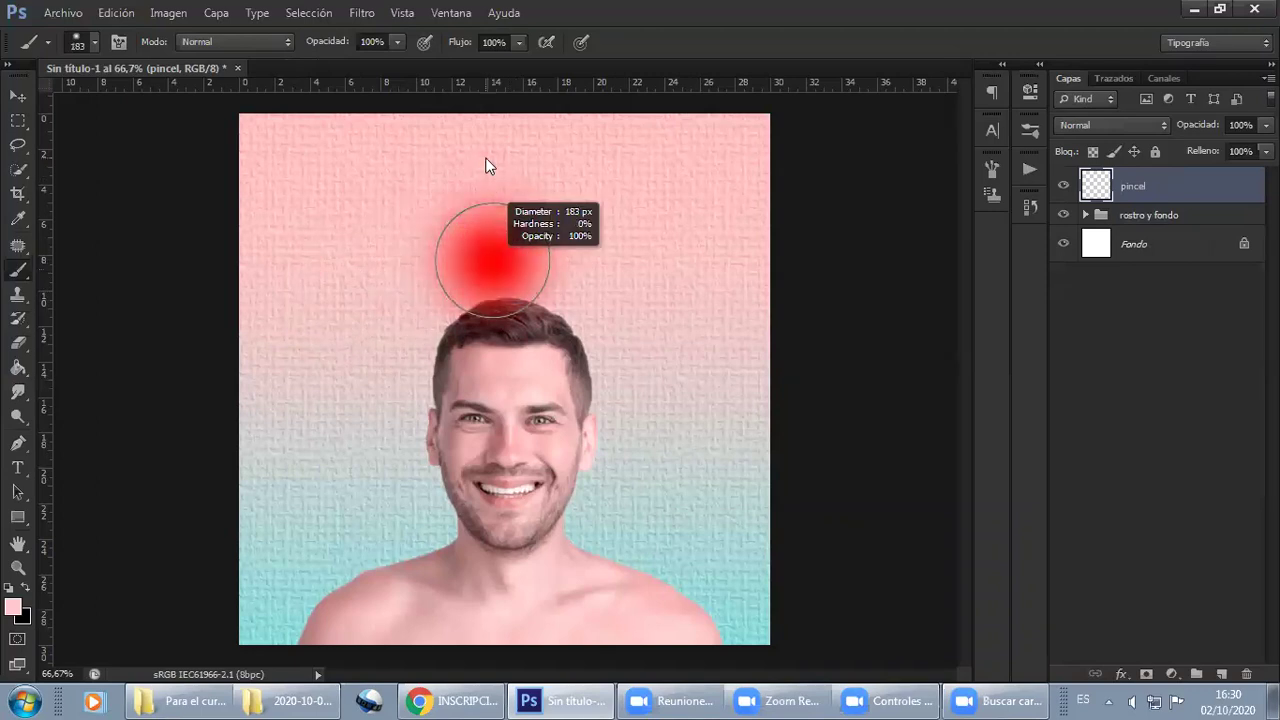
{"action": "right_click", "coordinate": [330, 257], "text": "alt"}
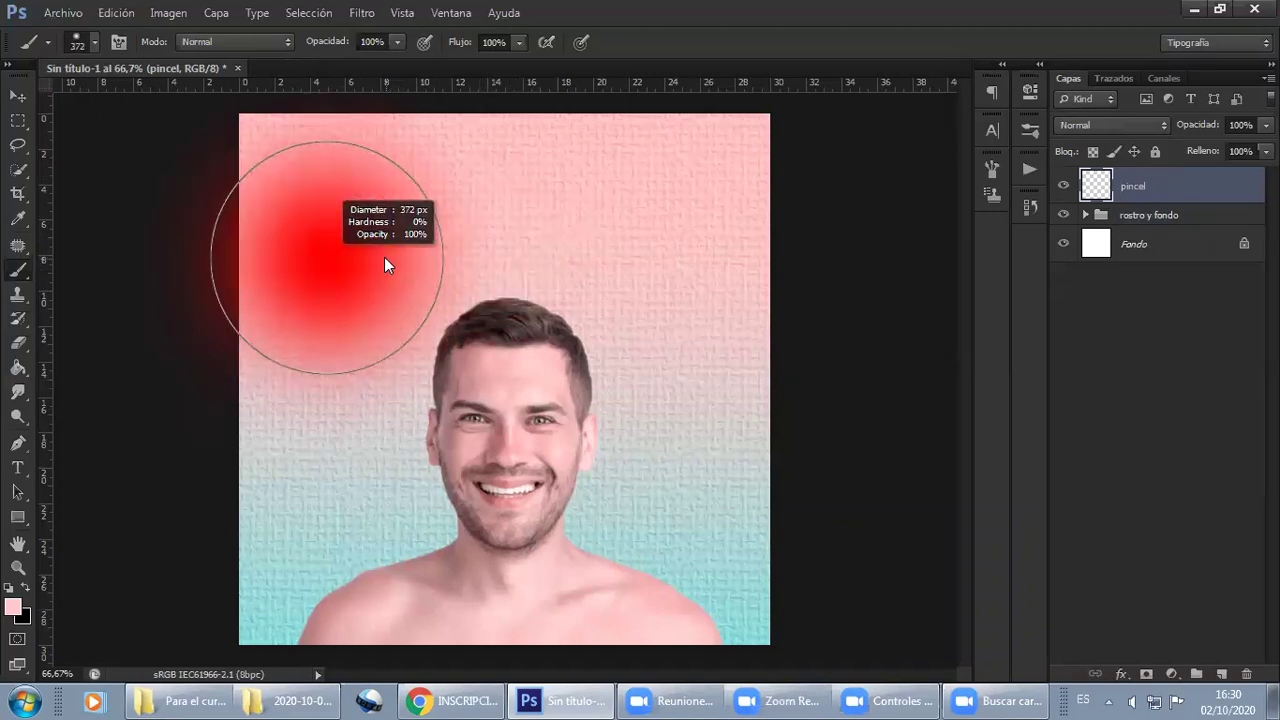
{"action": "left_click_drag", "start_coordinate": [412, 245], "coordinate": [532, 227]}
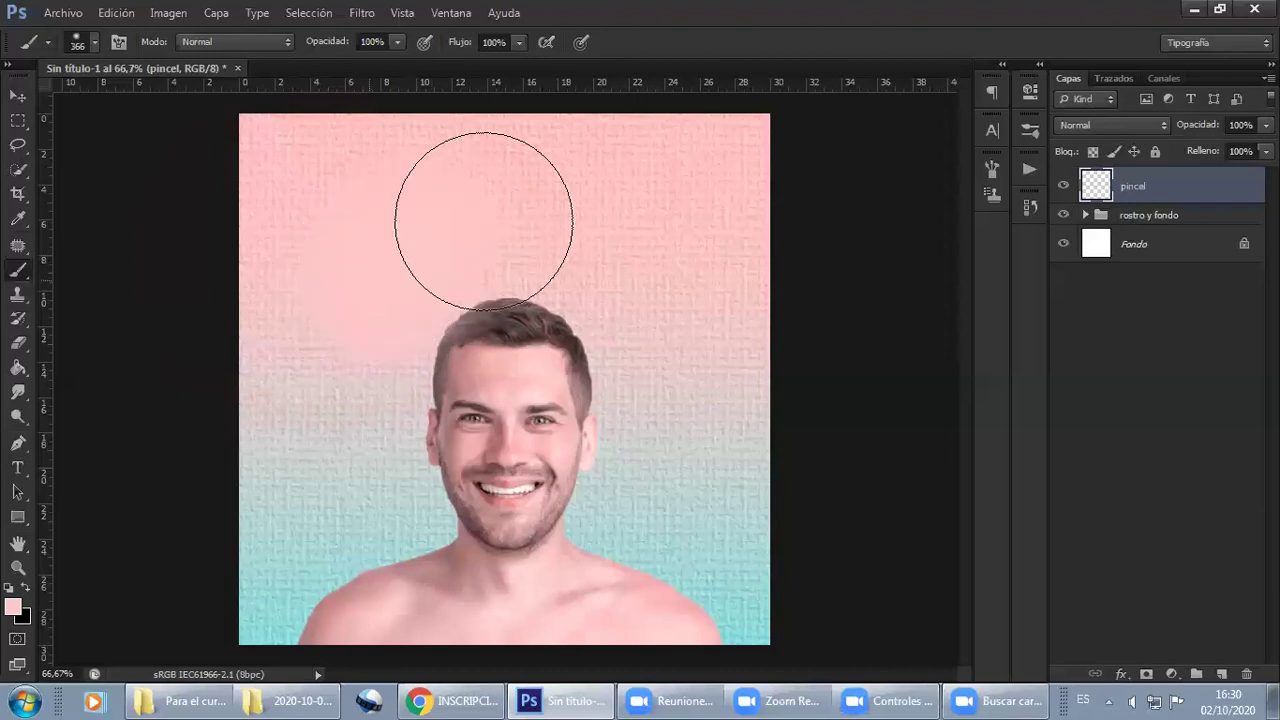
Move the pincel layer into the rostro y fondo group above rostro
{"action": "right_click", "coordinate": [1165, 188]}
{"action": "left_click", "coordinate": [1205, 200]}
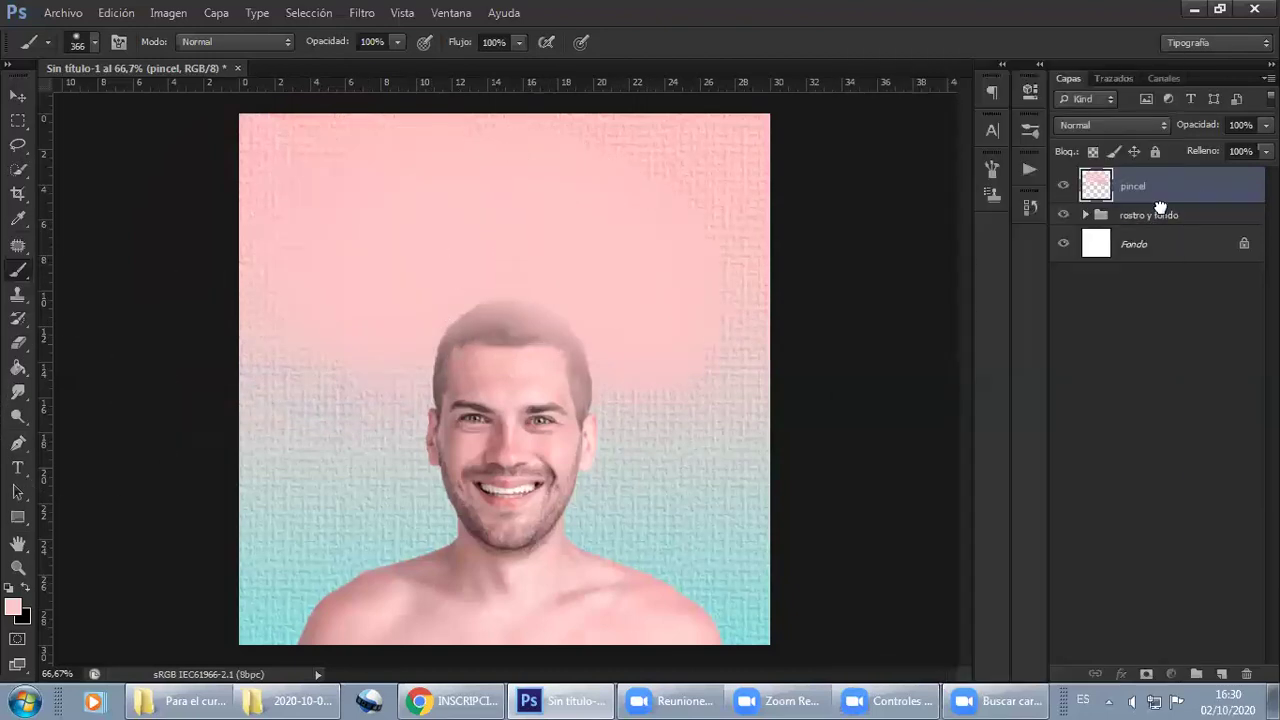
{"action": "left_click", "coordinate": [1086, 215]}
{"action": "mouse_move", "coordinate": [1140, 200]}
{"action": "left_mouse_down"}
{"action": "mouse_move", "coordinate": [1145, 321]}
{"action": "mouse_move", "coordinate": [1160, 335]}
{"action": "left_mouse_up"}
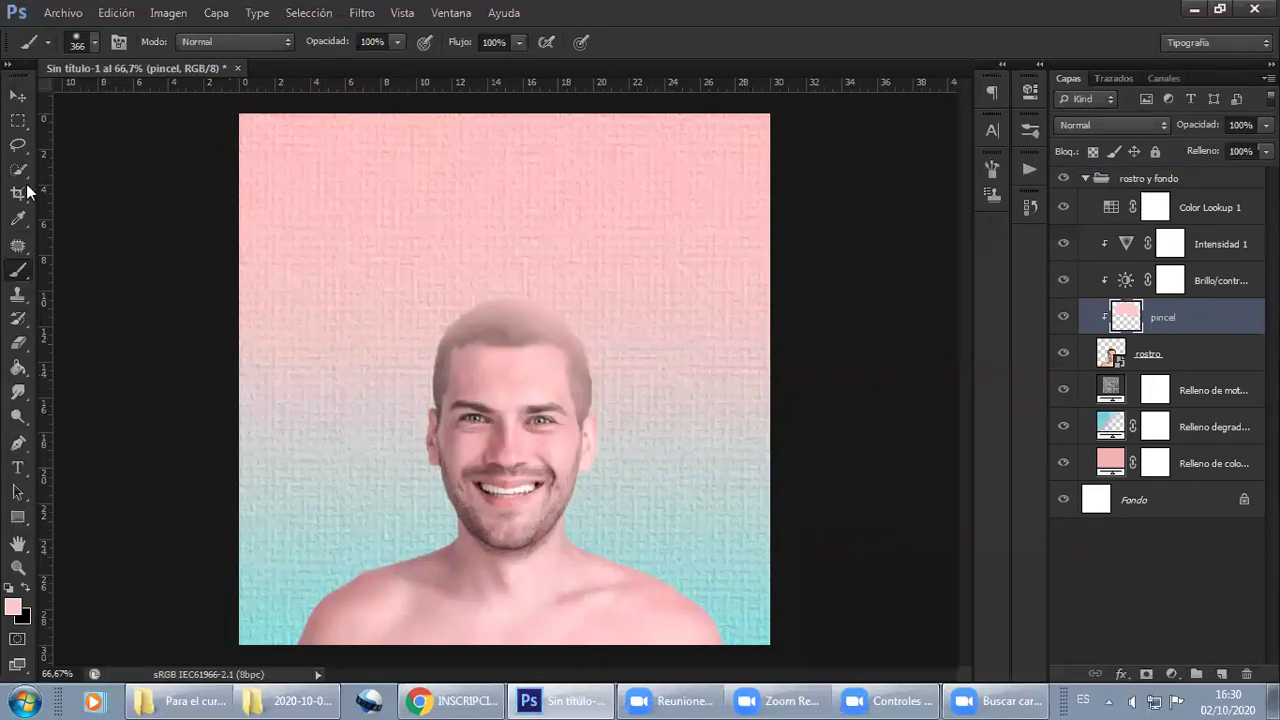
Delete the pincel layer
{"action": "left_click", "coordinate": [18, 97]}
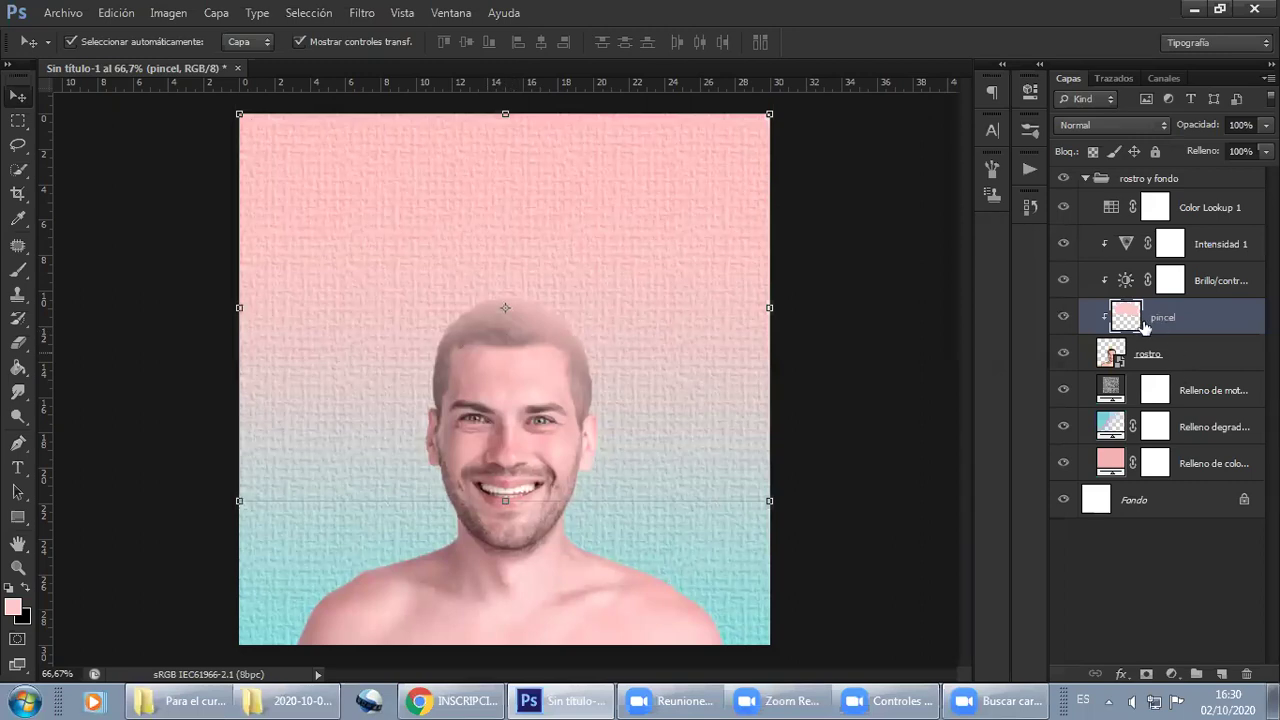
{"action": "left_click", "coordinate": [140, 375]}
{"action": "left_click", "coordinate": [18, 270]}
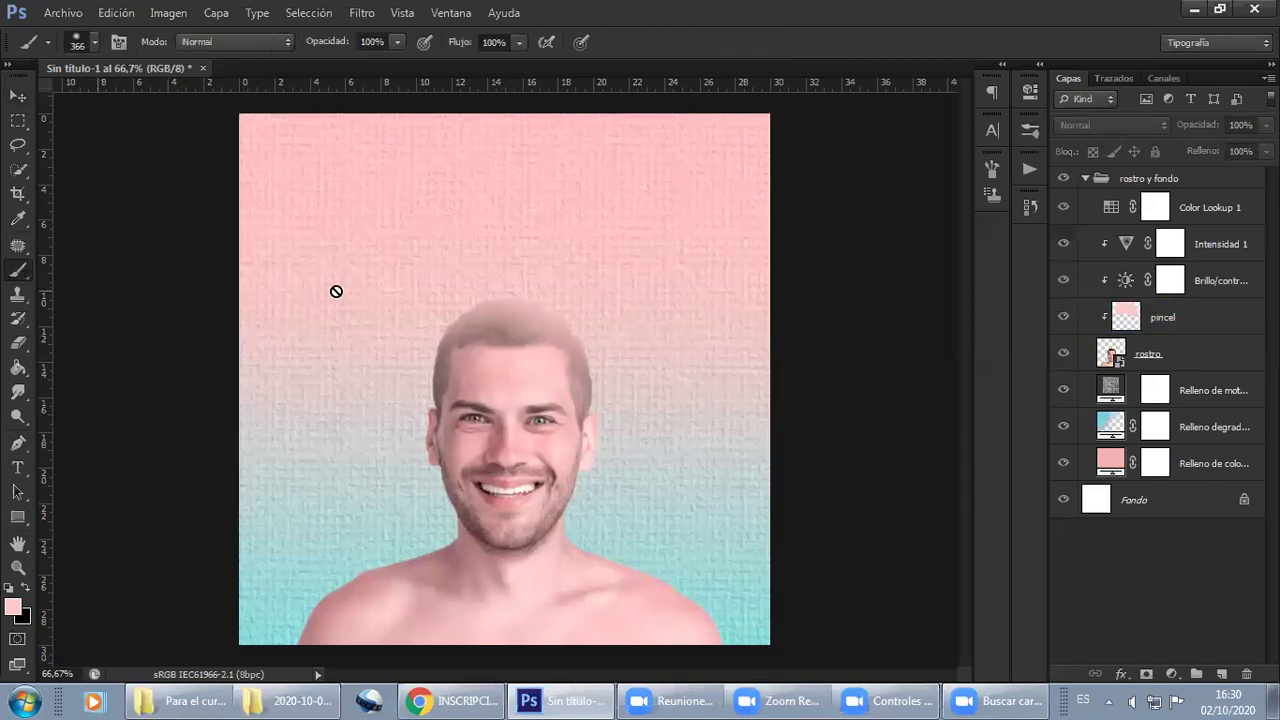
{"action": "left_click", "coordinate": [1207, 323]}
{"action": "key", "text": "Delete"}
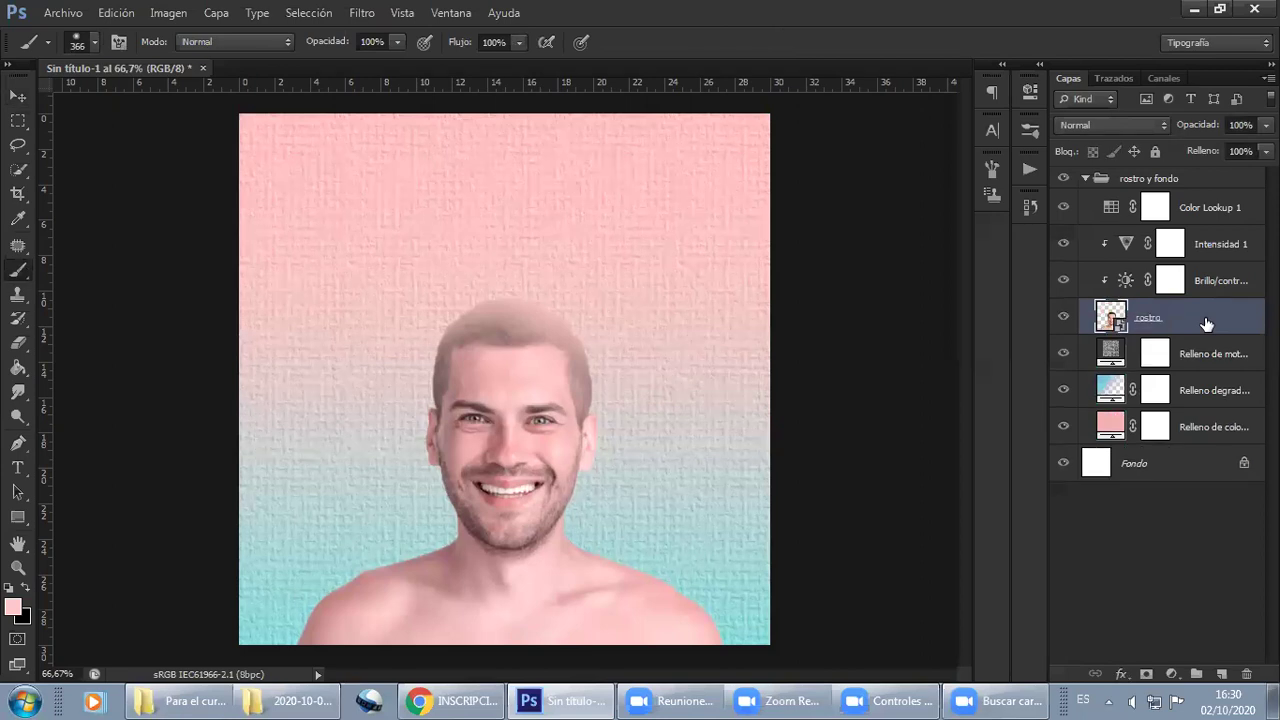
Add a new layer clipped to rostro and set a hard-edged 246 px brush
{"action": "left_click", "coordinate": [1221, 675]}
{"action": "left_click", "coordinate": [1119, 335], "text": "alt"}
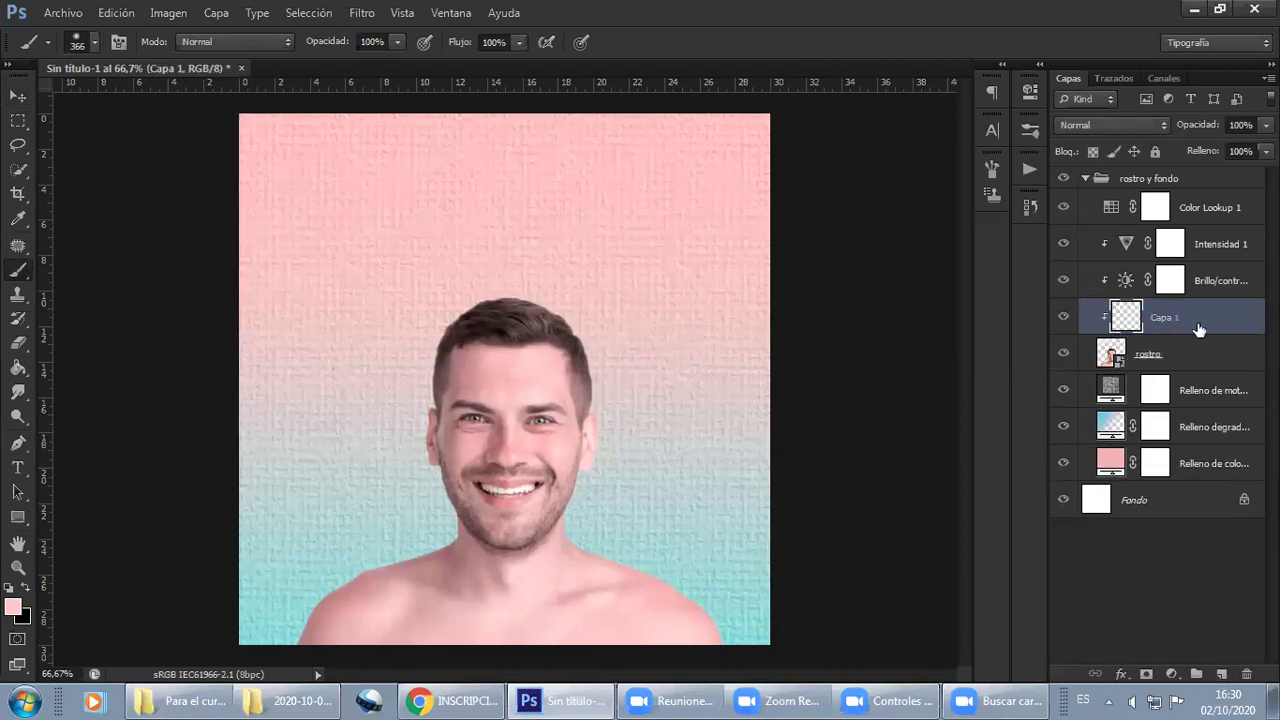
{"action": "mouse_move", "coordinate": [352, 232]}
{"action": "left_mouse_down"}
{"action": "mouse_move", "coordinate": [401, 260]}
{"action": "mouse_move", "coordinate": [374, 237]}
{"action": "left_mouse_up"}
{"action": "left_click_drag", "start_coordinate": [487, 394], "coordinate": [439, 381]}
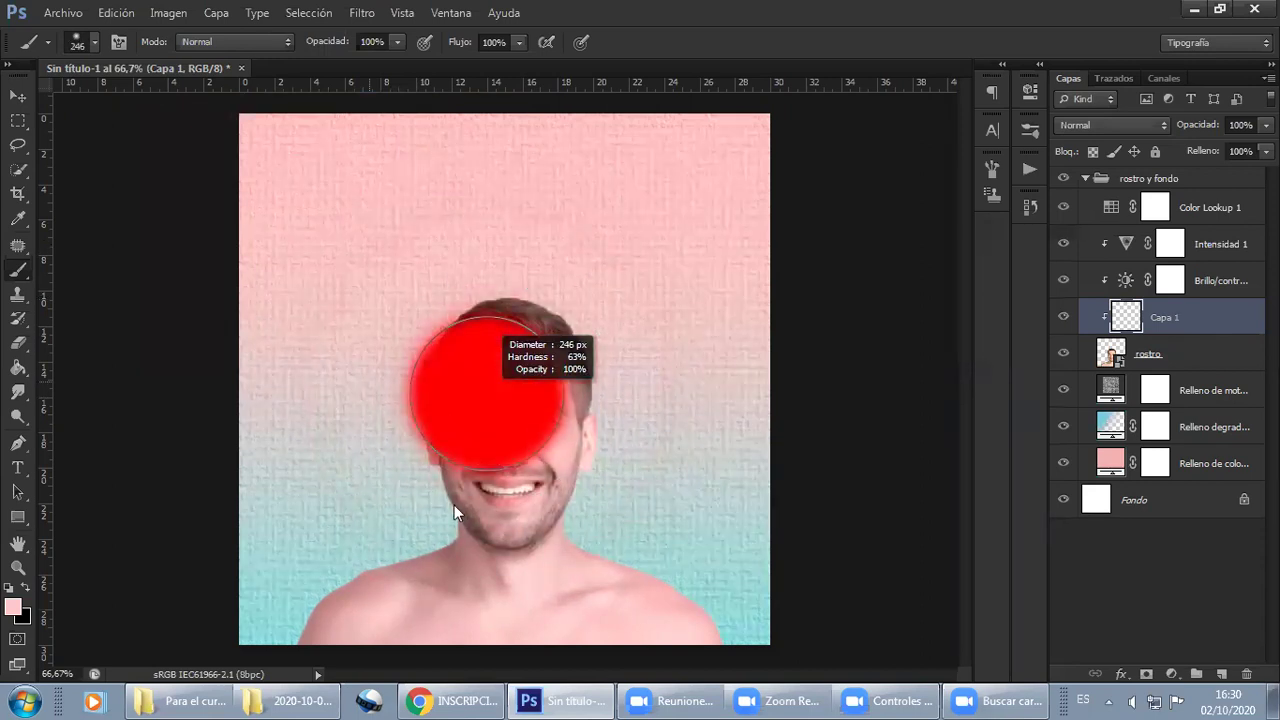
{"action": "left_click_drag", "start_coordinate": [444, 236], "coordinate": [454, 608]}
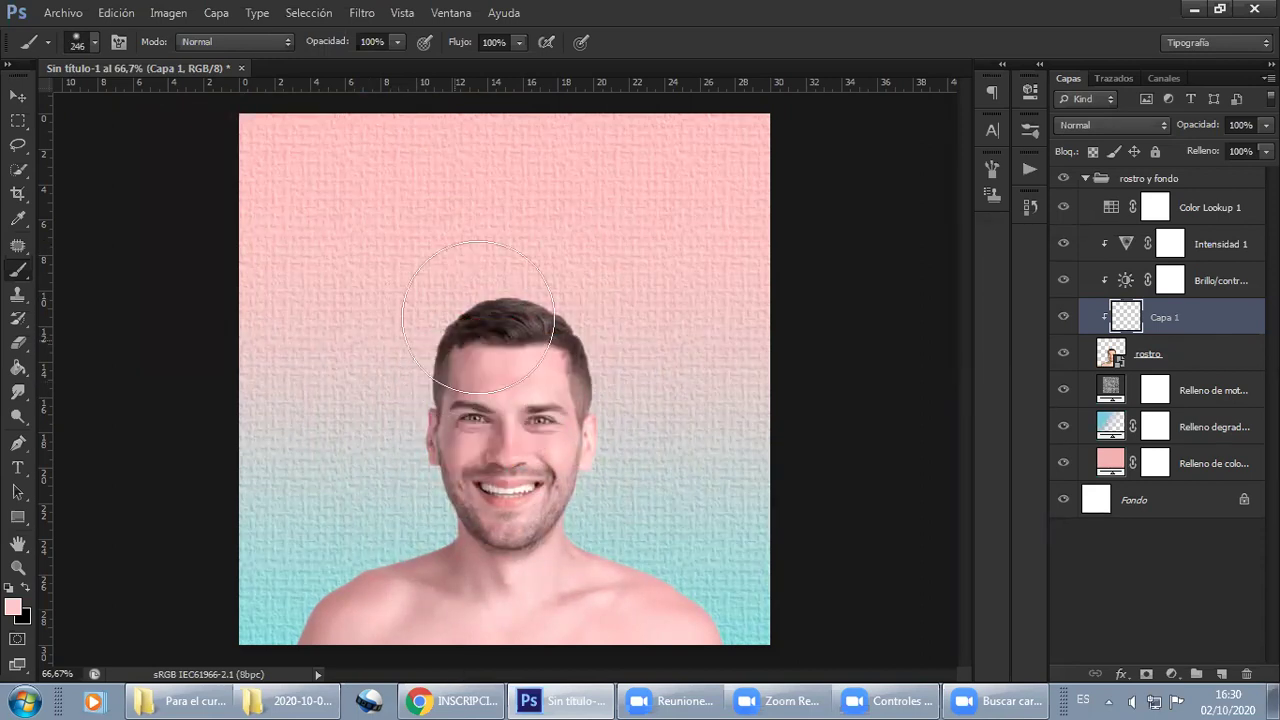
Repaint pink over the hair with a soft 5% hardness brush instead of flat pink
{"action": "left_click_drag", "start_coordinate": [478, 345], "coordinate": [530, 338]}
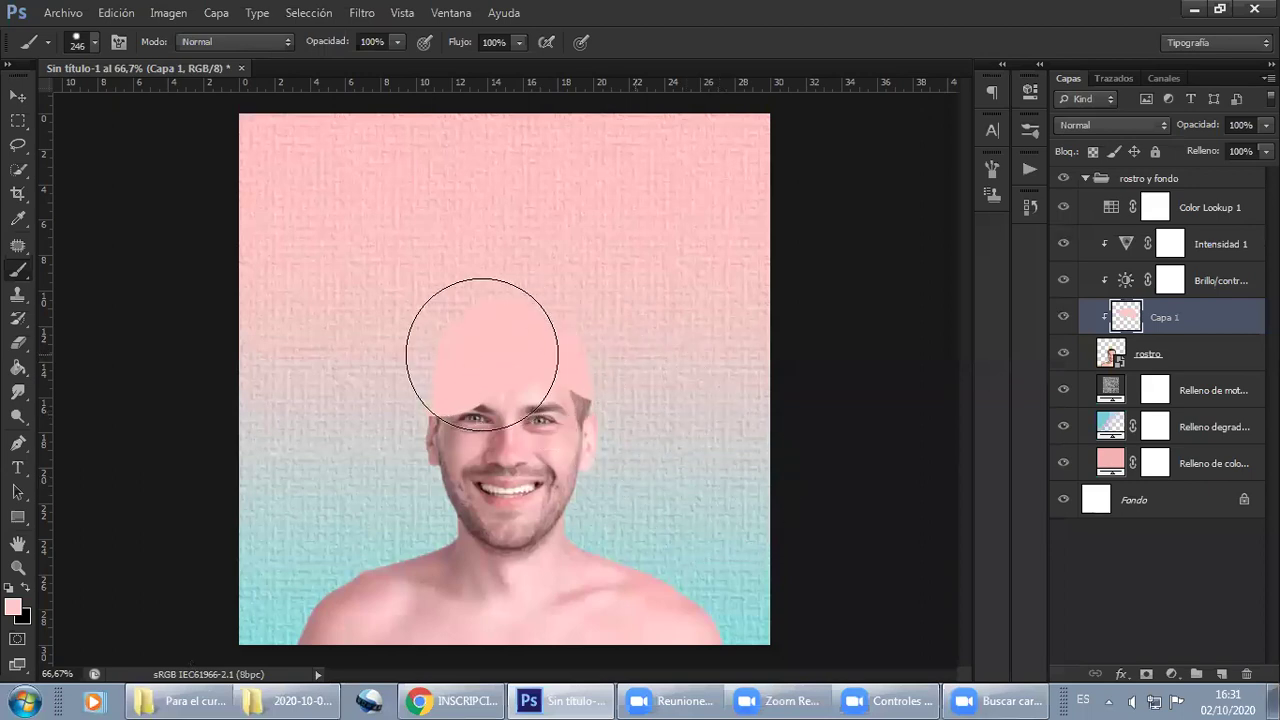
{"action": "key", "text": "ctrl+z"}
{"action": "left_click_drag", "start_coordinate": [487, 358], "coordinate": [489, 156]}
{"action": "left_click_drag", "start_coordinate": [482, 341], "coordinate": [478, 163]}
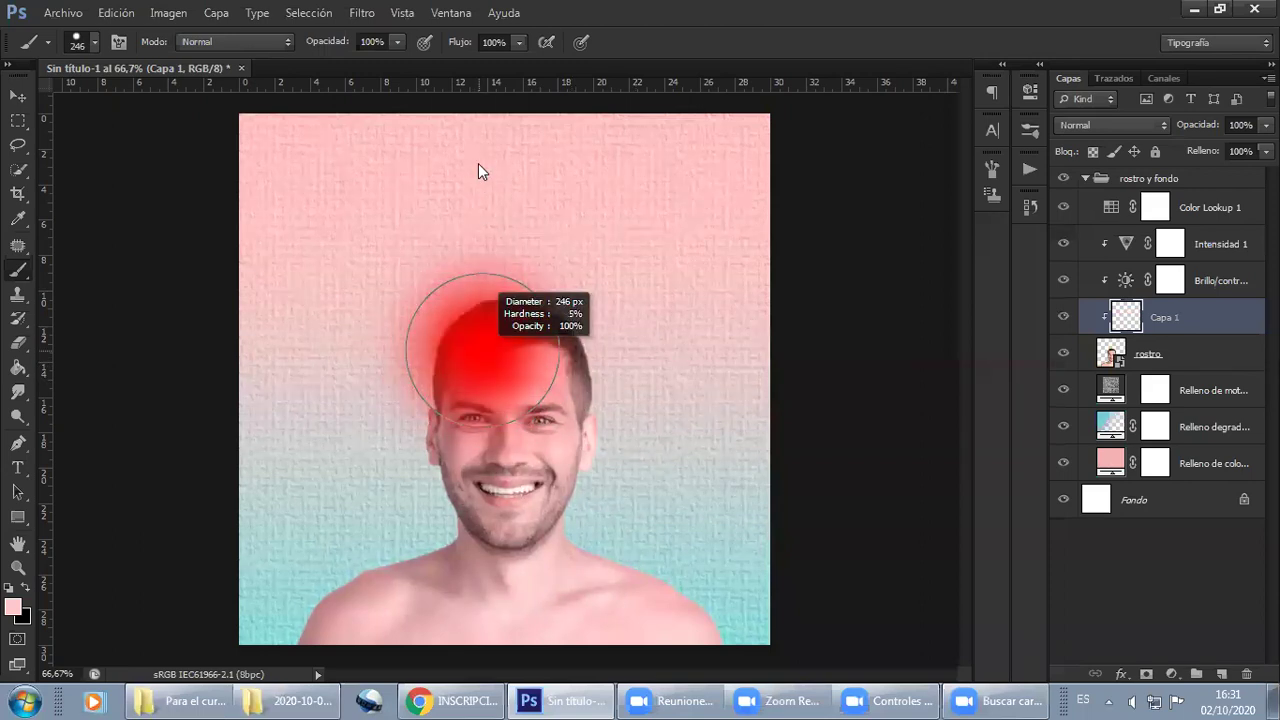
{"action": "mouse_move", "coordinate": [423, 217]}
{"action": "left_mouse_down"}
{"action": "mouse_move", "coordinate": [423, 277]}
{"action": "mouse_move", "coordinate": [593, 275]}
{"action": "mouse_move", "coordinate": [623, 291]}
{"action": "mouse_move", "coordinate": [460, 234]}
{"action": "mouse_move", "coordinate": [335, 327]}
{"action": "left_mouse_up"}
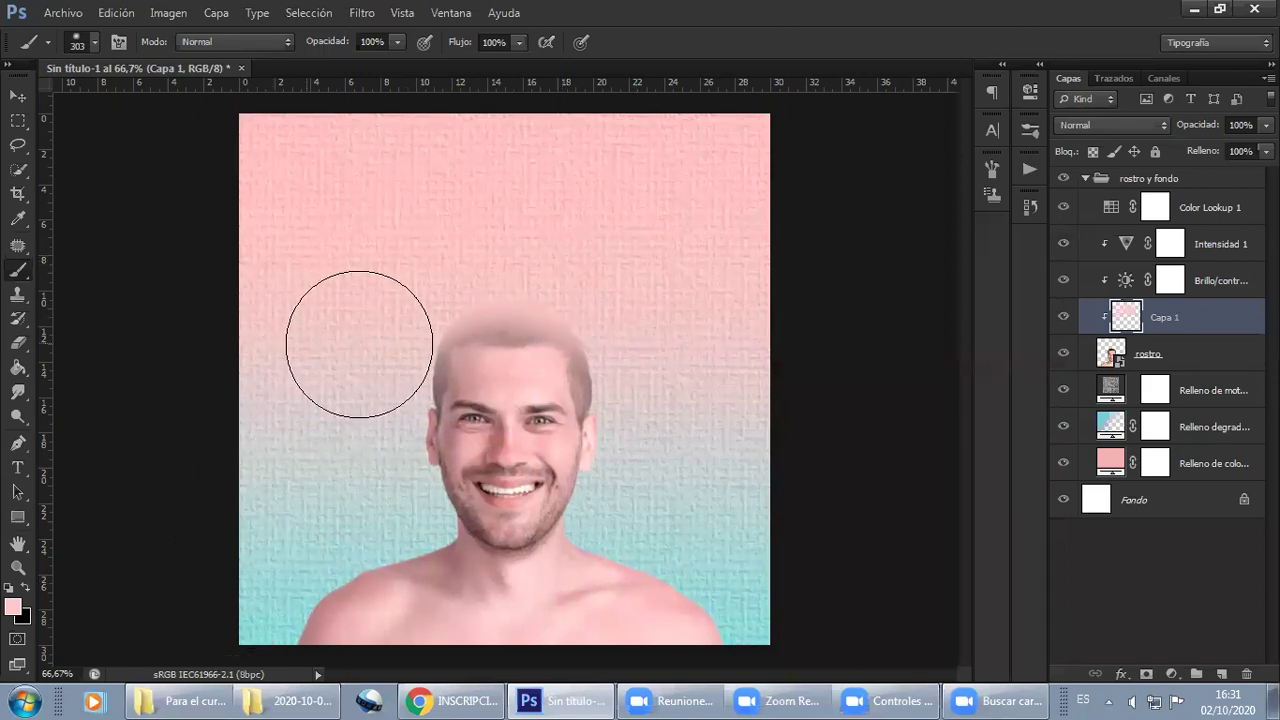
Try Luz suave and Luz fuerte blending on Capa 1, then delete the layer
{"action": "right_click", "coordinate": [1179, 321]}
{"action": "left_click", "coordinate": [1179, 321]}
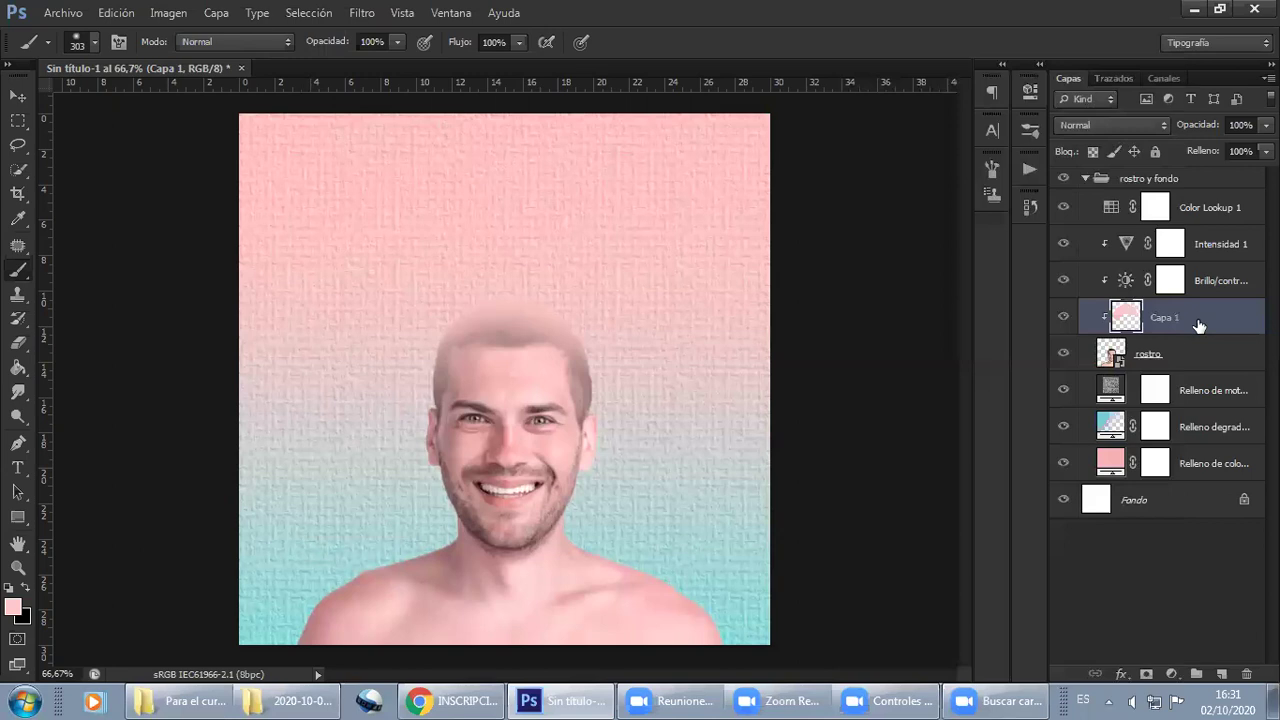
{"action": "left_click", "coordinate": [1118, 126]}
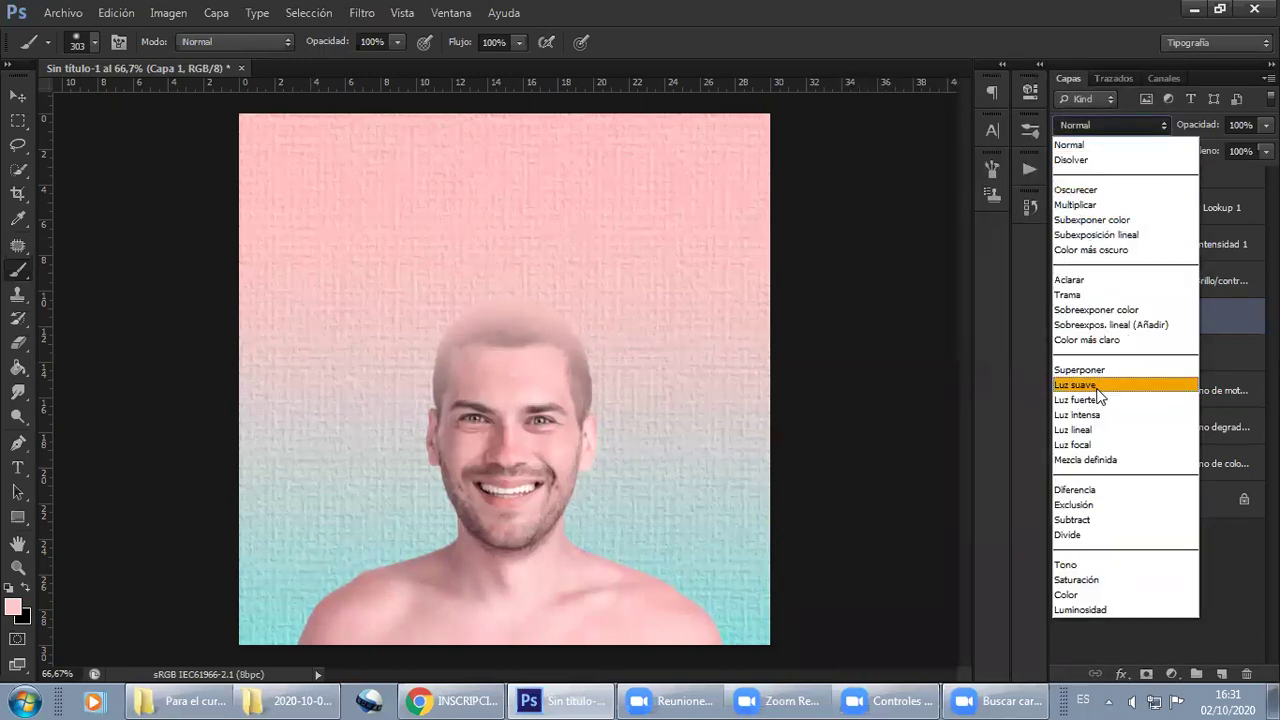
{"action": "left_click", "coordinate": [1095, 385]}
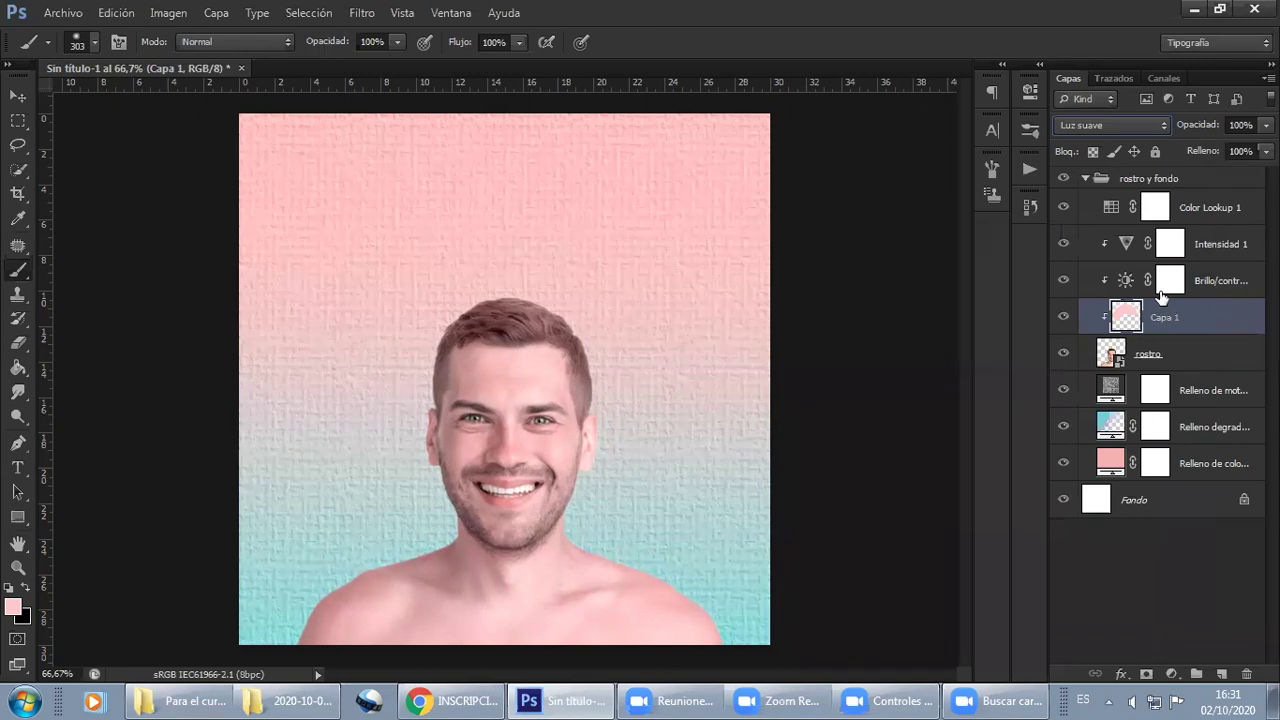
{"action": "left_click", "coordinate": [1110, 125]}
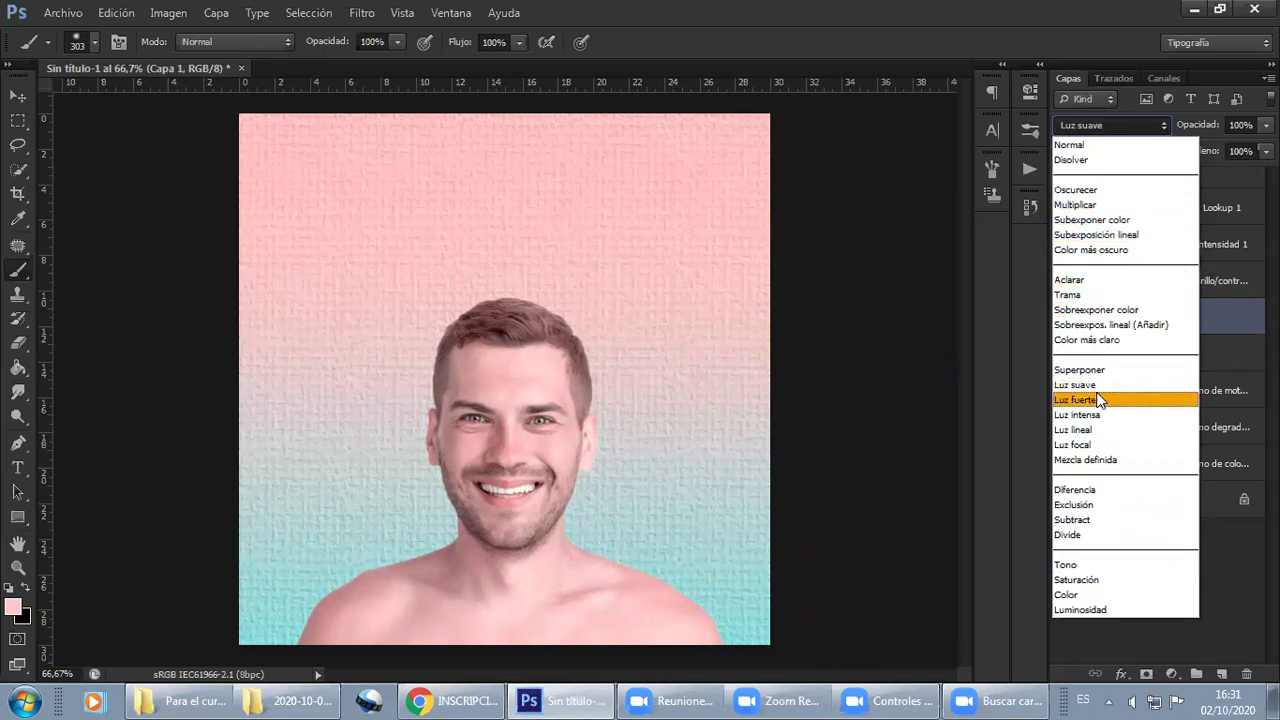
{"action": "left_click", "coordinate": [1096, 398]}
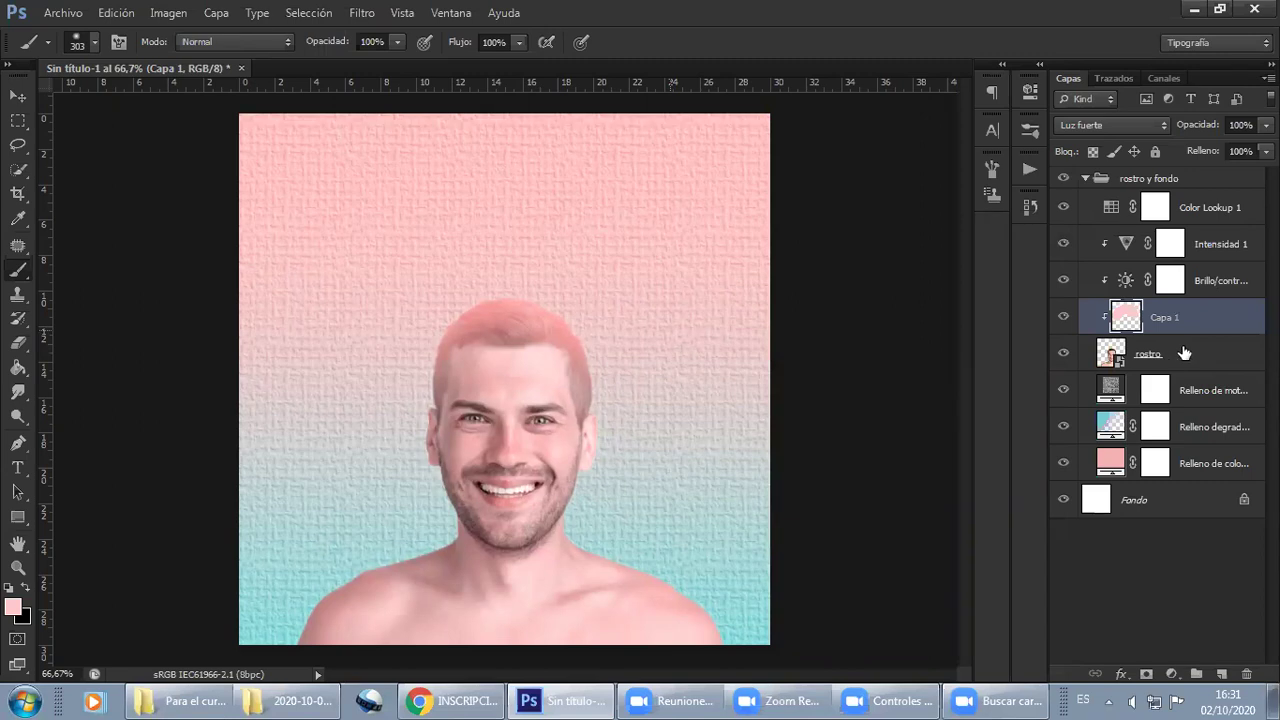
{"action": "key", "text": "Delete"}
Add a new layer above the face and set the foreground to light peach ffd181
{"action": "left_click", "coordinate": [1221, 673]}
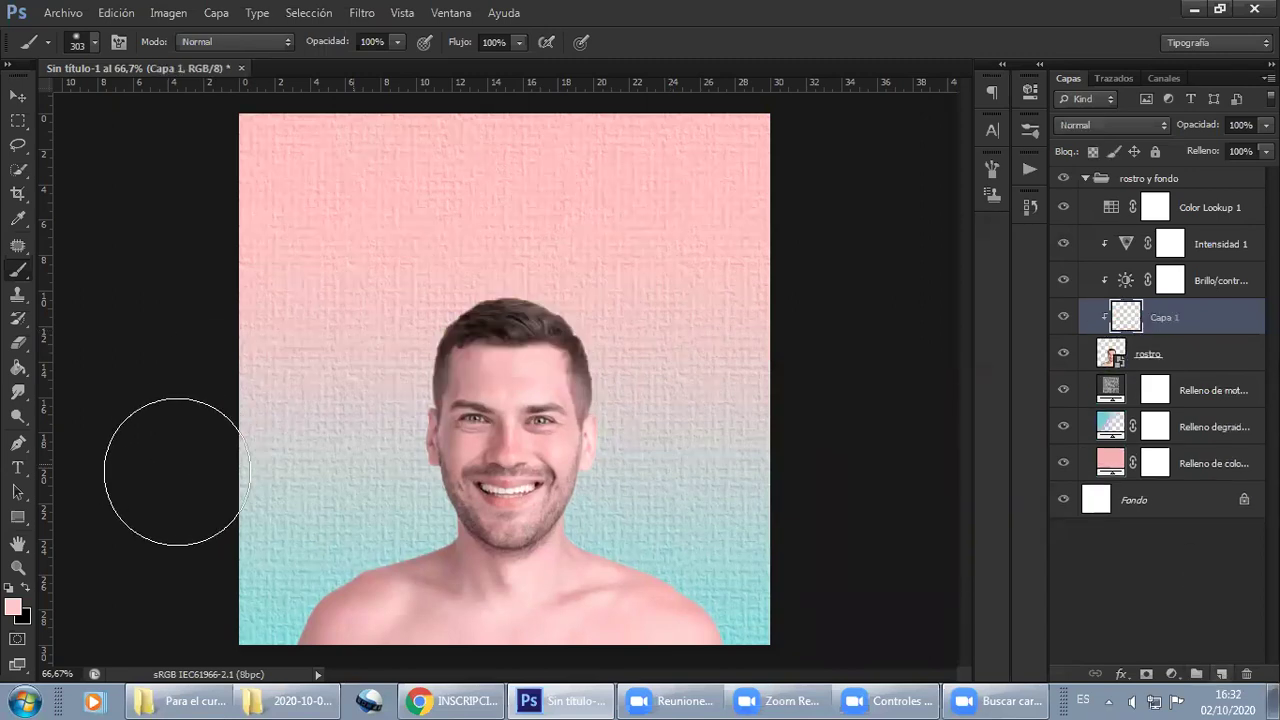
{"action": "left_click", "coordinate": [13, 606]}
{"action": "left_click", "coordinate": [734, 254]}
{"action": "left_click", "coordinate": [913, 301]}
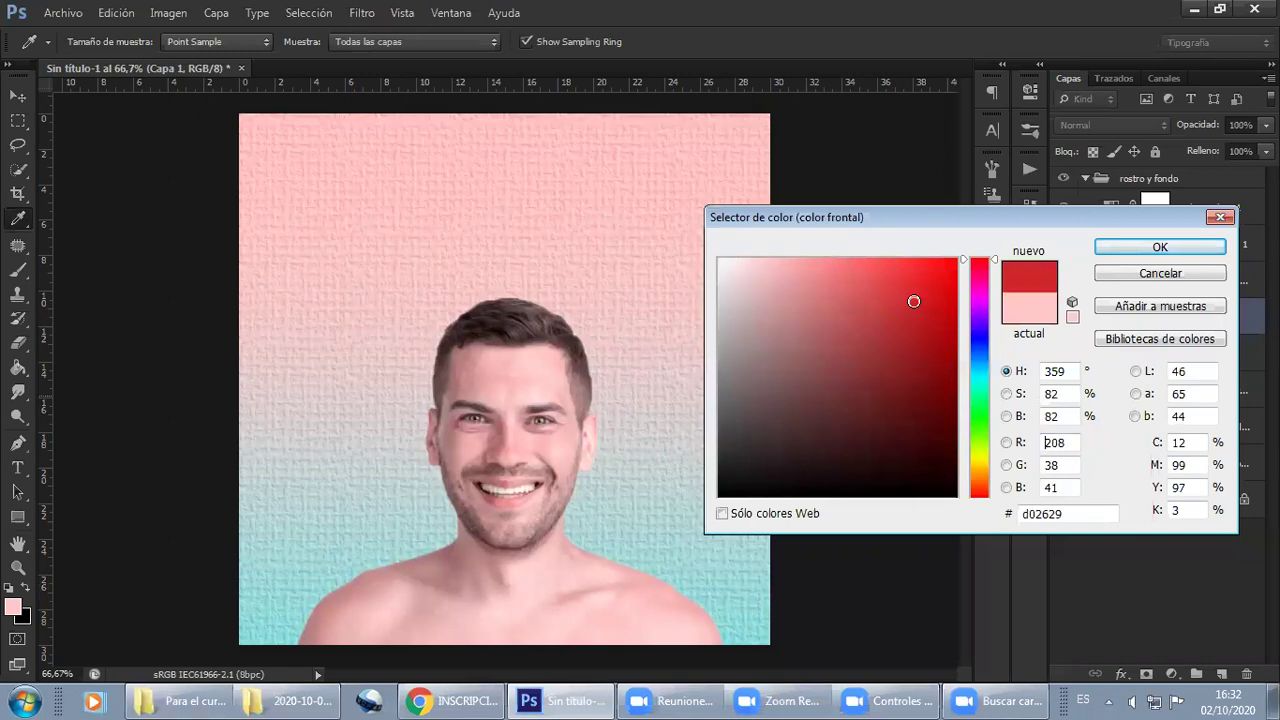
{"action": "left_click", "coordinate": [718, 259]}
{"action": "left_click_drag", "start_coordinate": [975, 428], "coordinate": [980, 472]}
{"action": "left_click", "coordinate": [931, 335]}
{"action": "left_click_drag", "start_coordinate": [880, 262], "coordinate": [834, 151]}
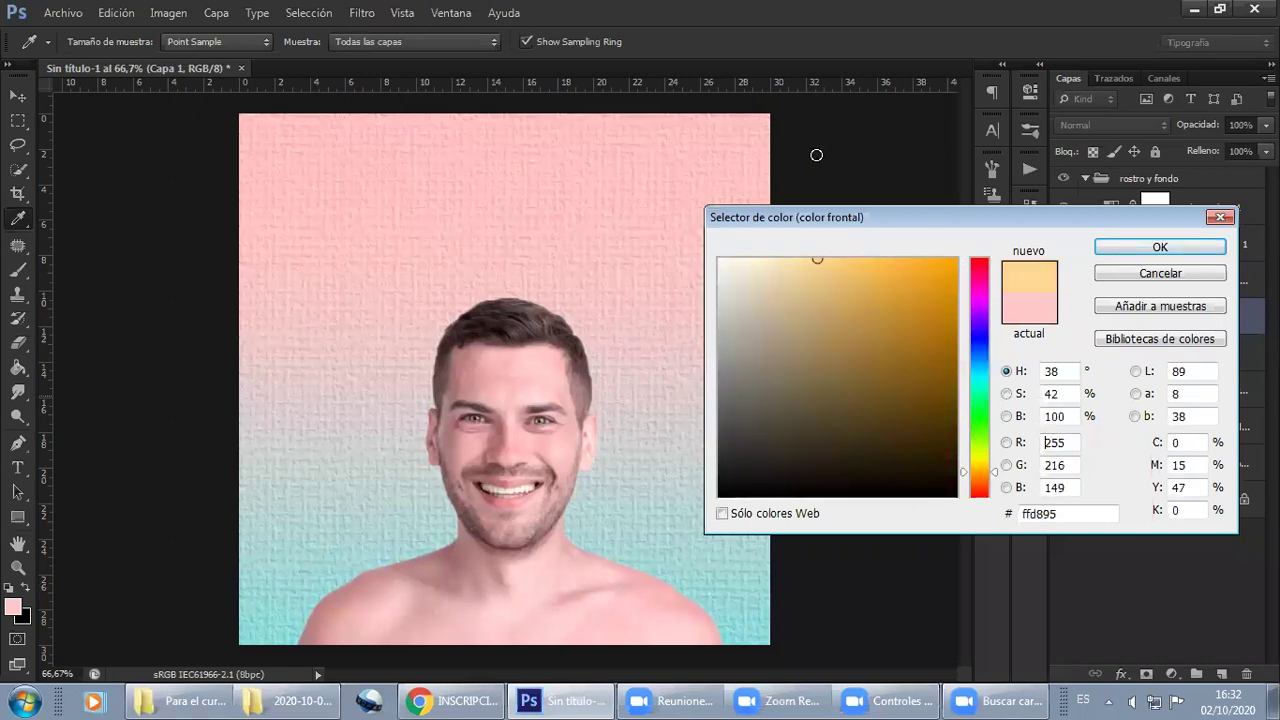
{"action": "left_click", "coordinate": [1189, 254]}
Brush peach over the top of the hair on the new layer
{"action": "key", "text": "b"}
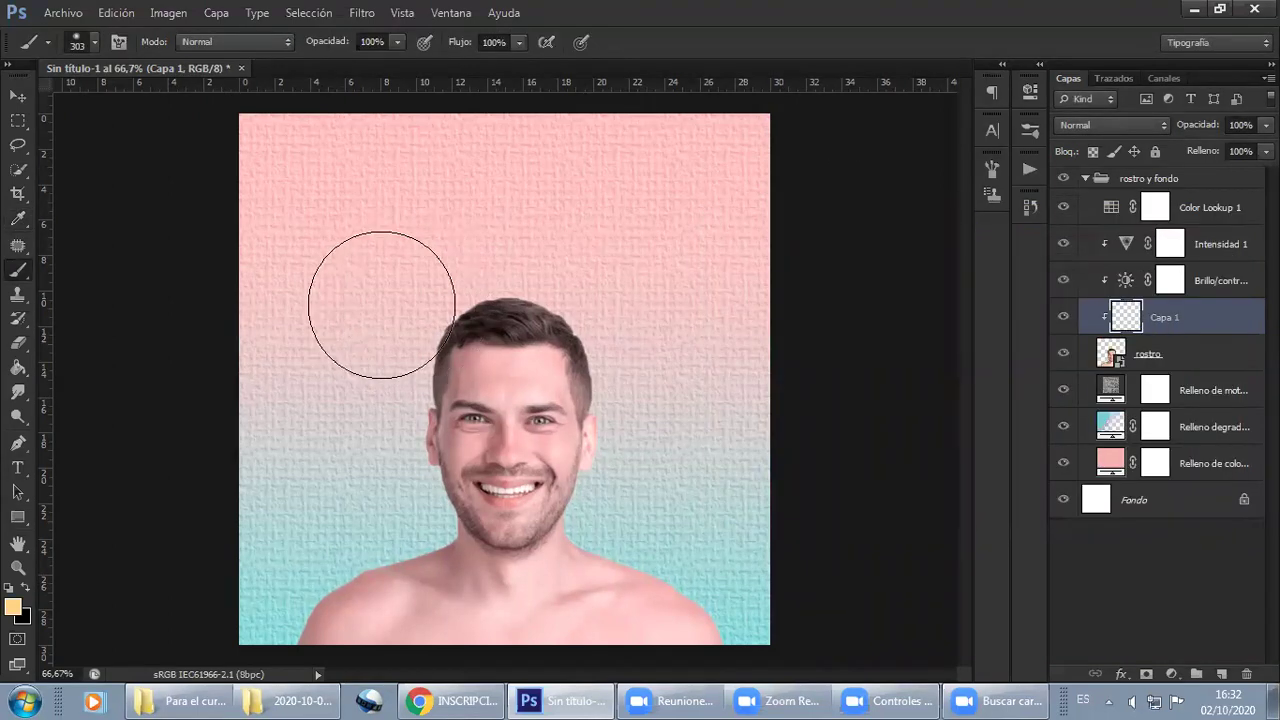
{"action": "left_click_drag", "start_coordinate": [380, 286], "coordinate": [610, 275]}
{"action": "left_click_drag", "start_coordinate": [543, 251], "coordinate": [374, 277]}
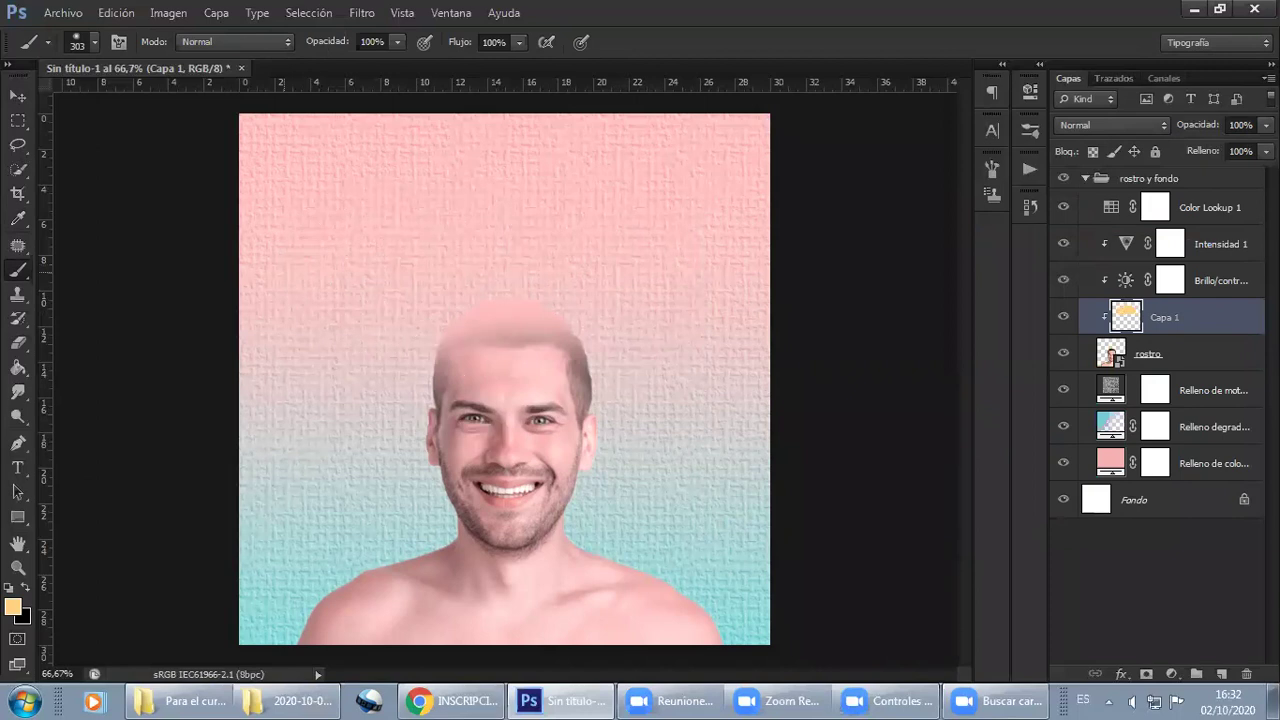
{"action": "left_click", "coordinate": [1113, 207]}
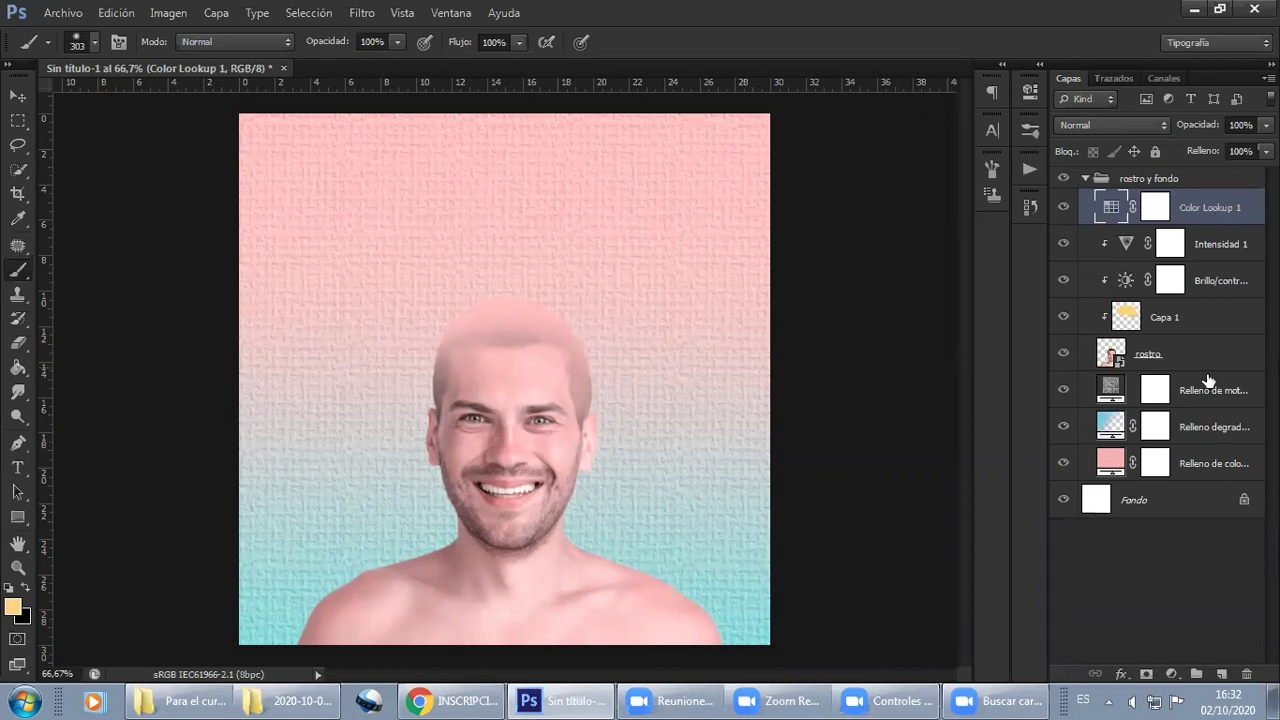
{"action": "left_click", "coordinate": [1125, 352]}
{"action": "left_click", "coordinate": [1115, 320]}
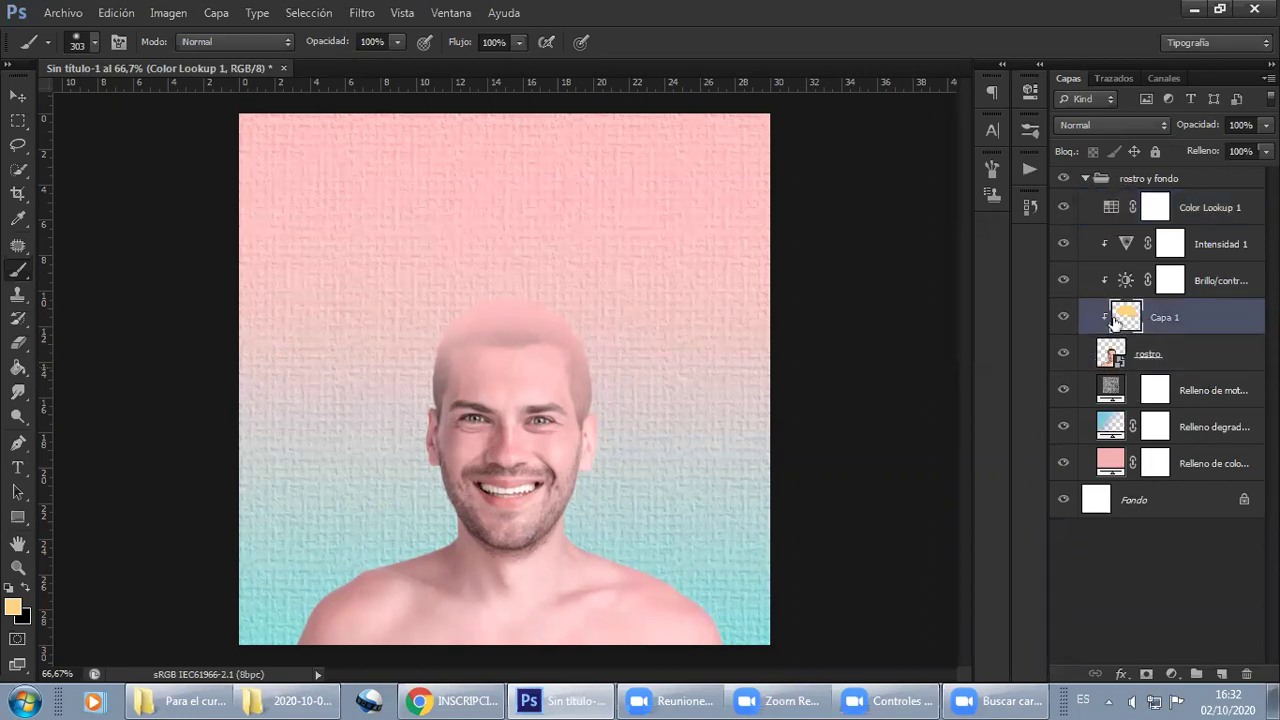
Compare Luz fuerte and Luz suave, keep Luz fuerte at 58% opacity, then delete the layer
{"action": "left_click", "coordinate": [1108, 126]}
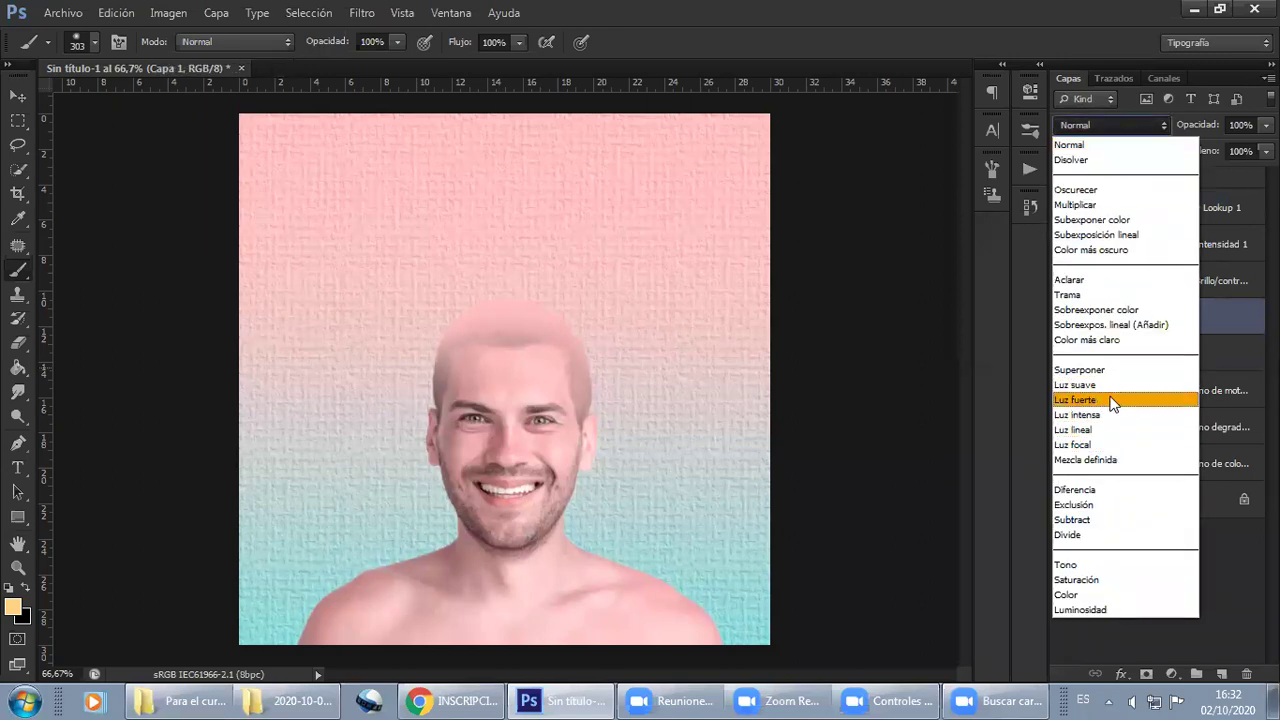
{"action": "left_click", "coordinate": [1112, 400]}
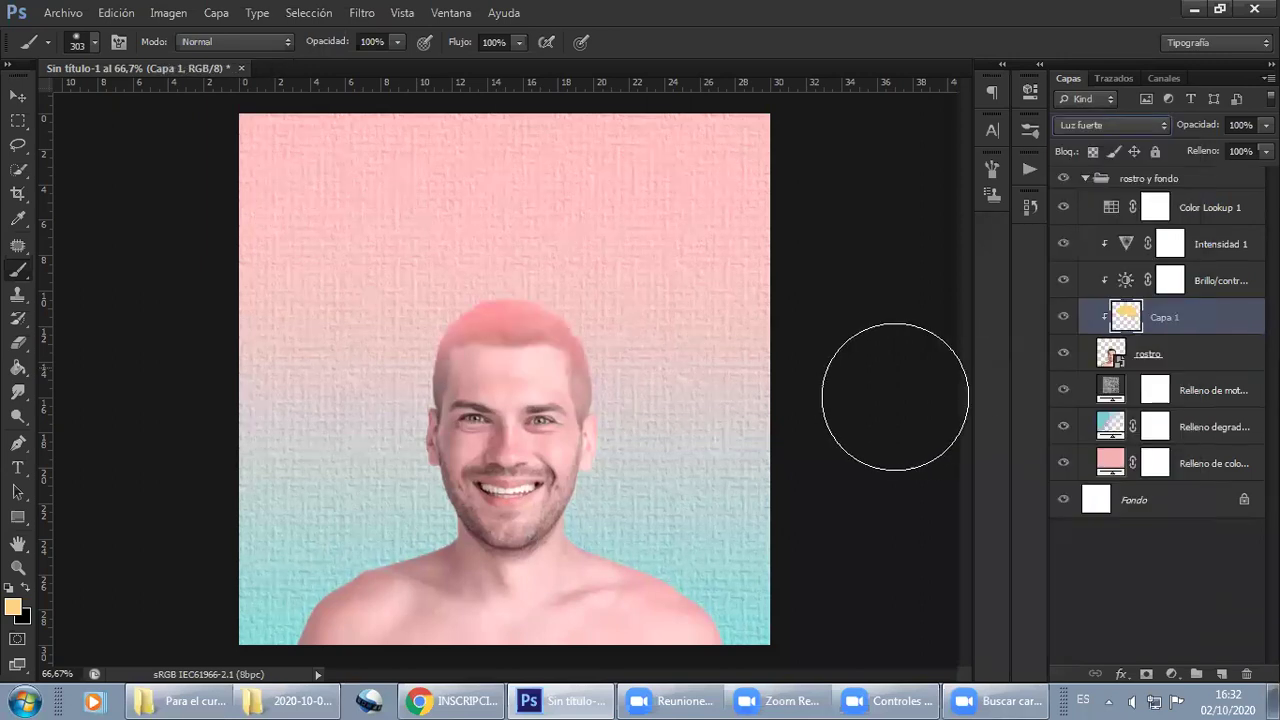
{"action": "left_click", "coordinate": [1125, 122]}
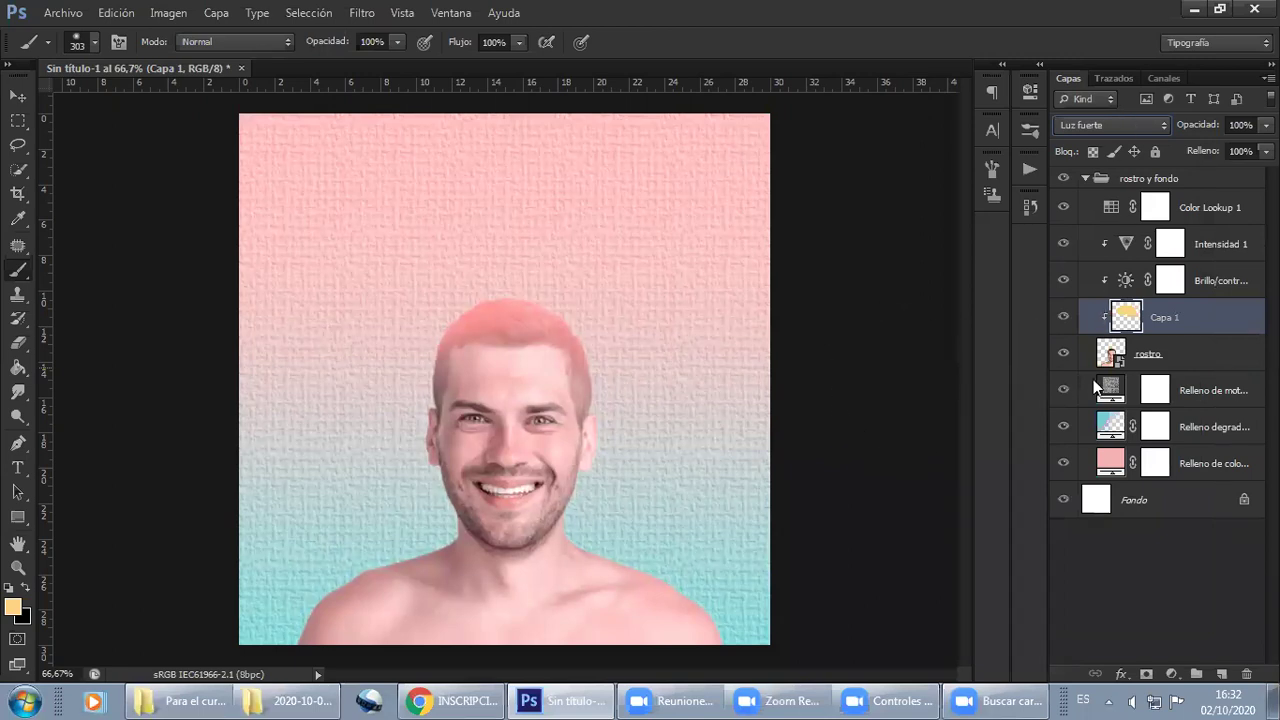
{"action": "left_click", "coordinate": [1093, 379]}
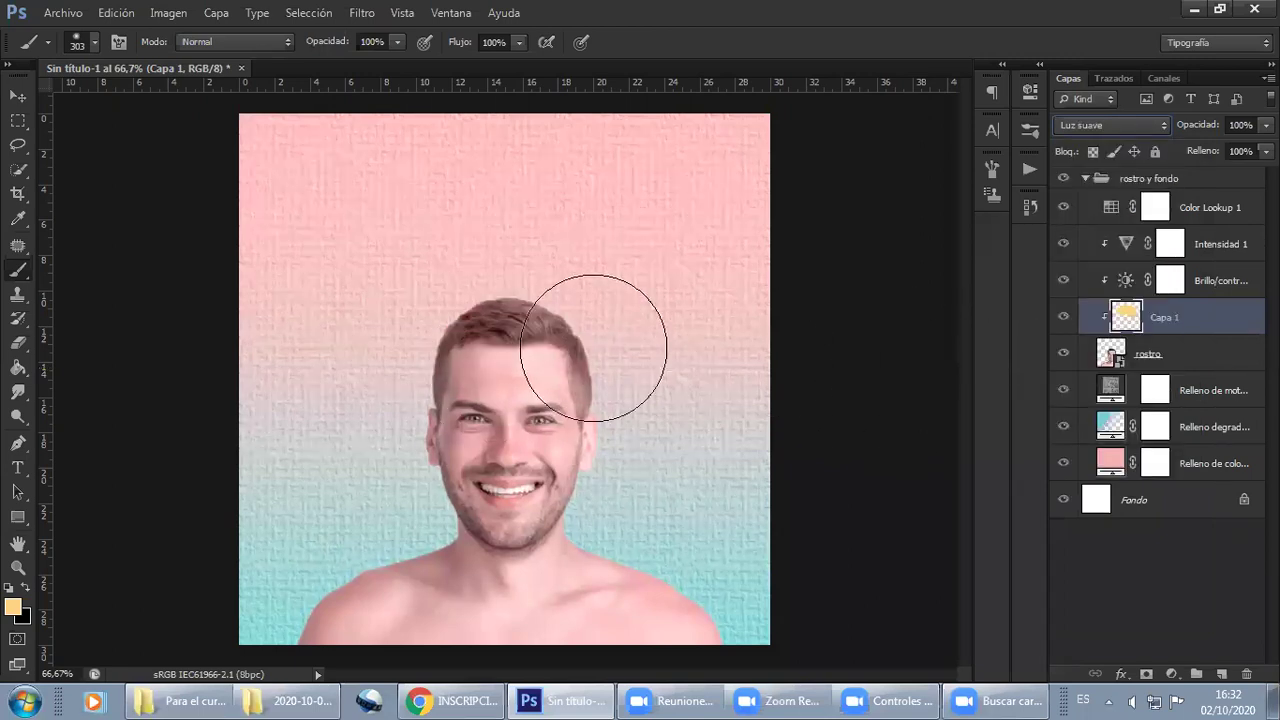
{"action": "left_click", "coordinate": [1110, 125]}
{"action": "left_click", "coordinate": [1112, 400]}
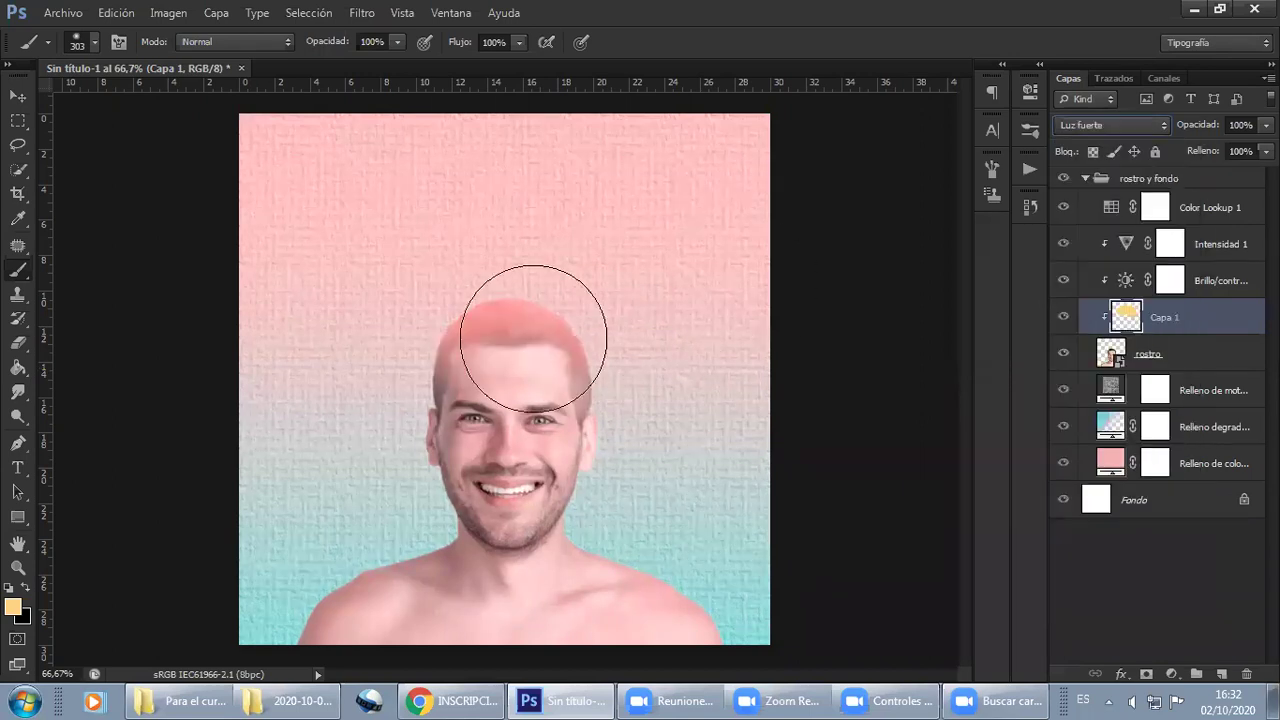
{"action": "left_click", "coordinate": [1266, 125]}
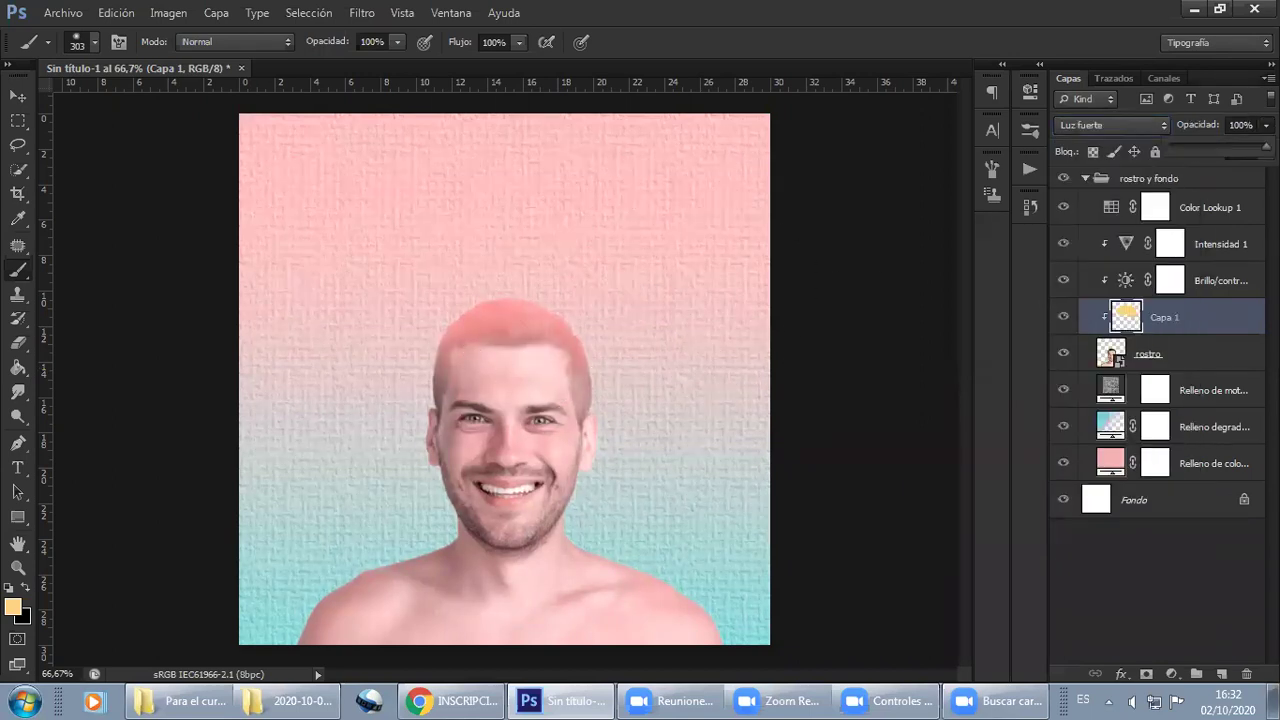
{"action": "left_click_drag", "start_coordinate": [1264, 146], "coordinate": [1226, 146]}
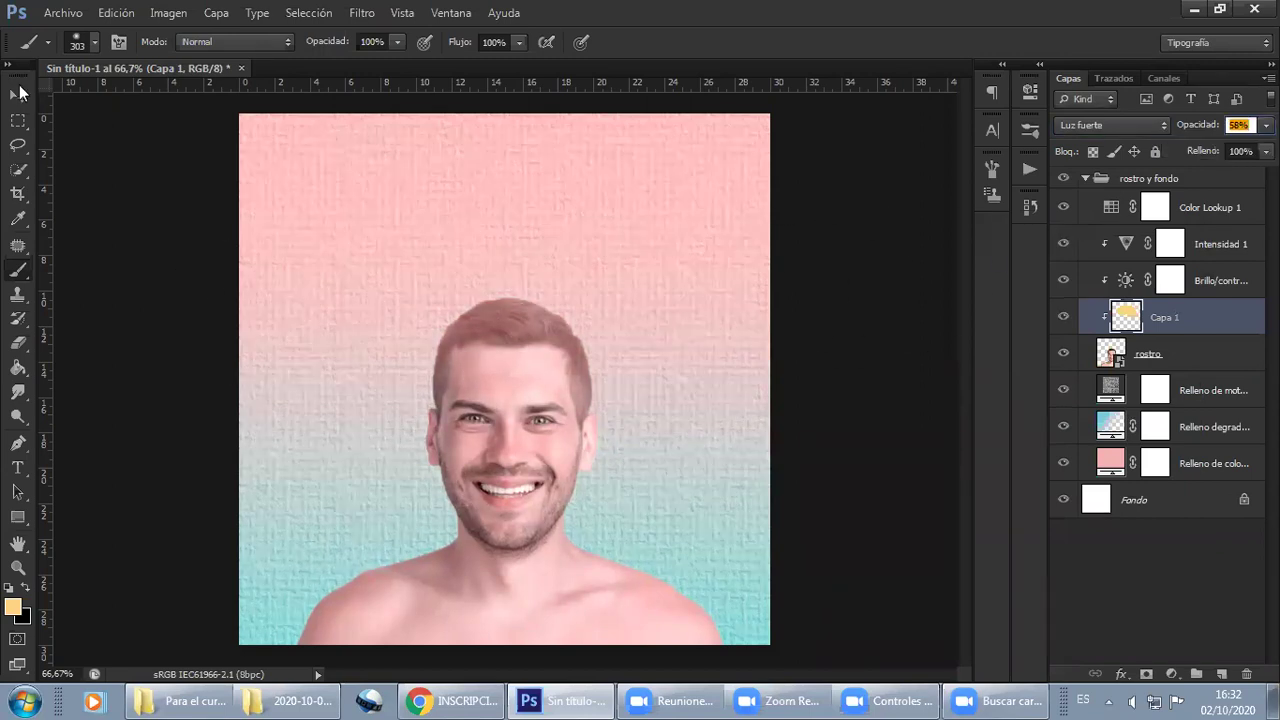
{"action": "key", "text": "v"}
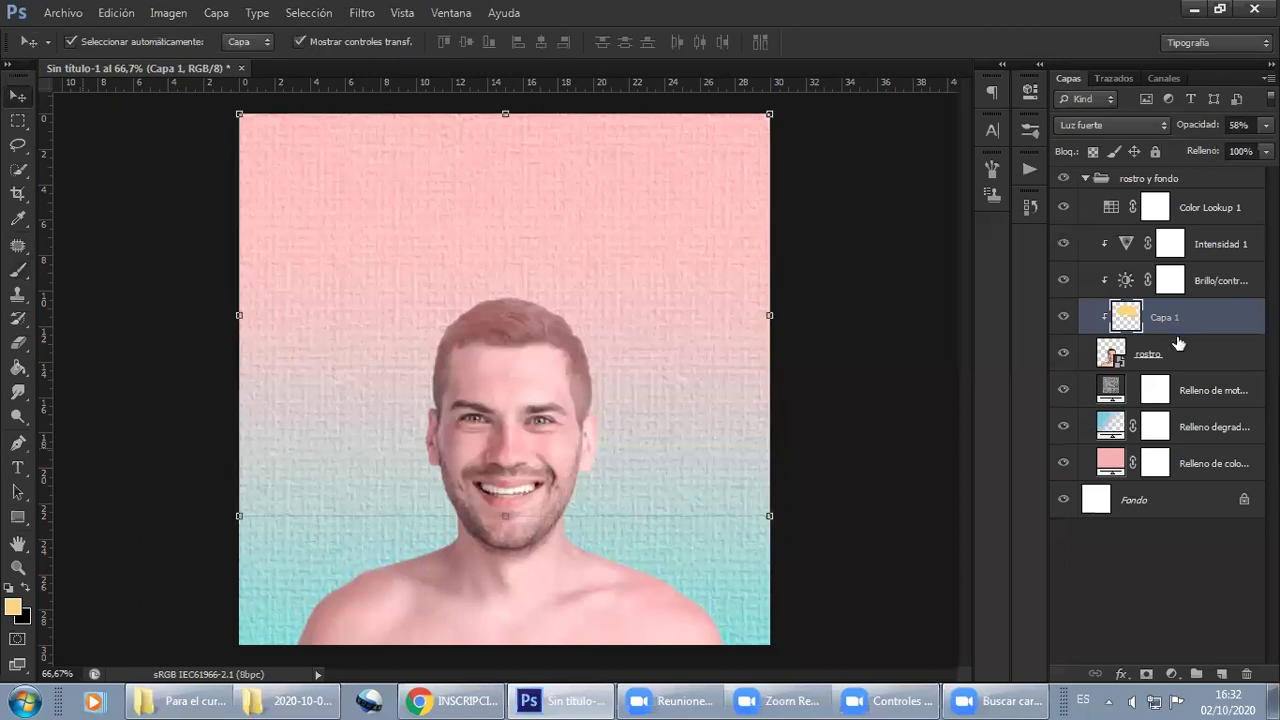
{"action": "key", "text": "Delete"}
{"action": "left_click", "coordinate": [1085, 178]}
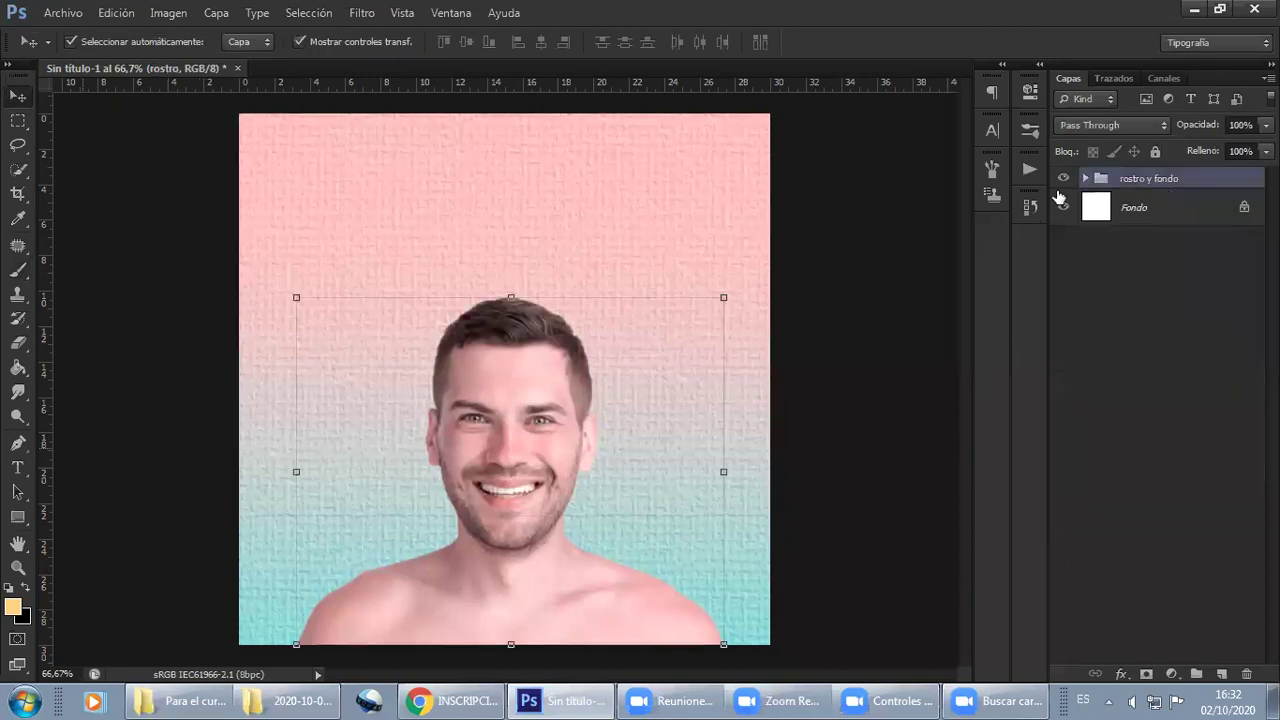
{"action": "left_click", "coordinate": [18, 272]}
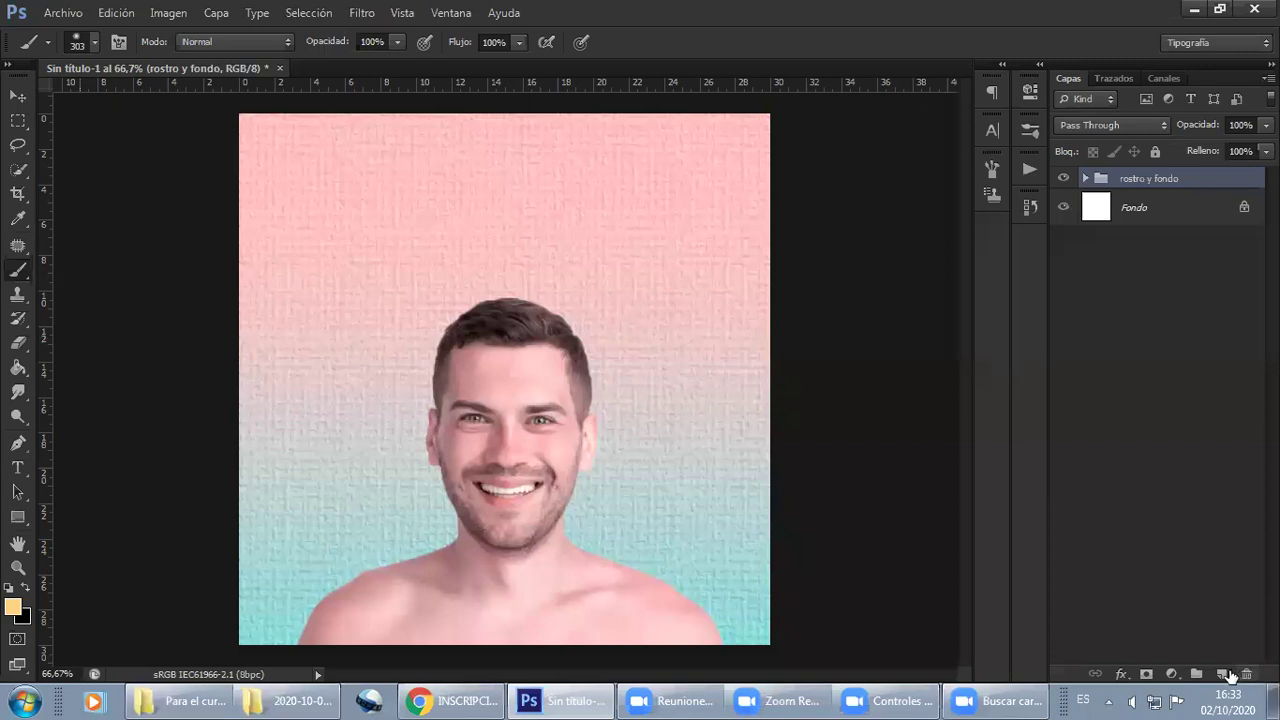
{"action": "left_click", "coordinate": [1221, 674]}
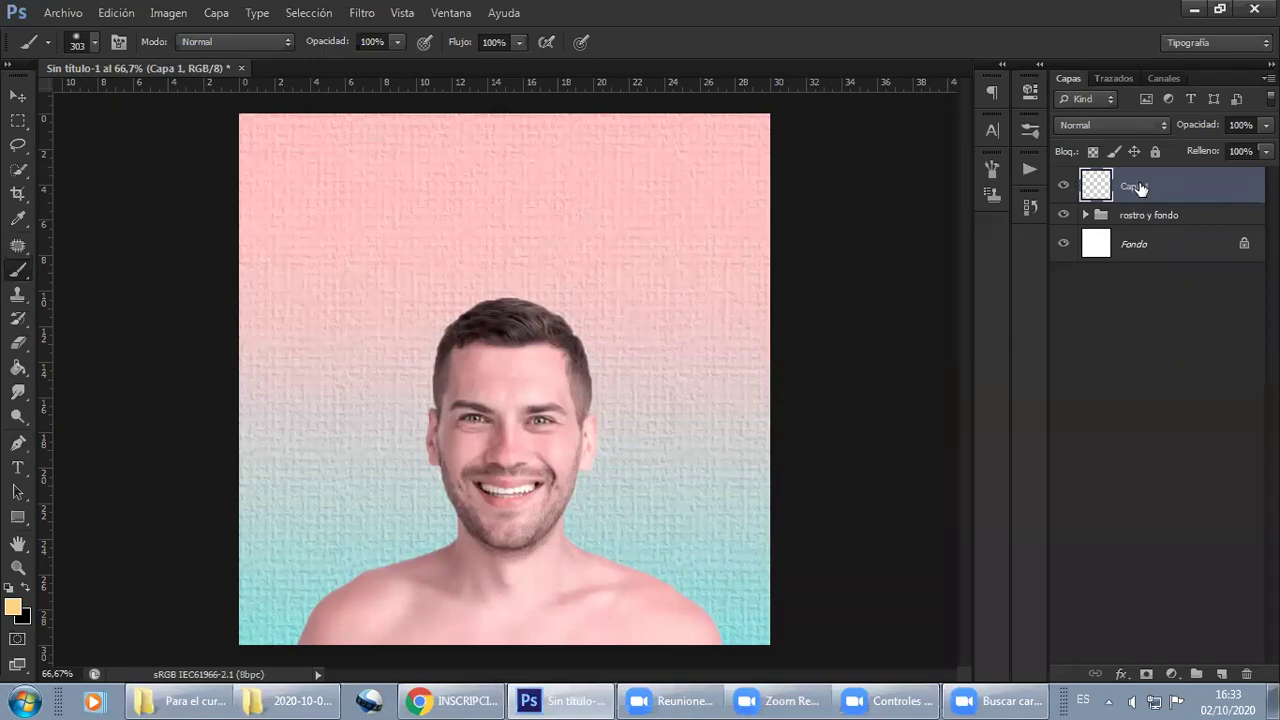
{"action": "key", "text": "Delete"}
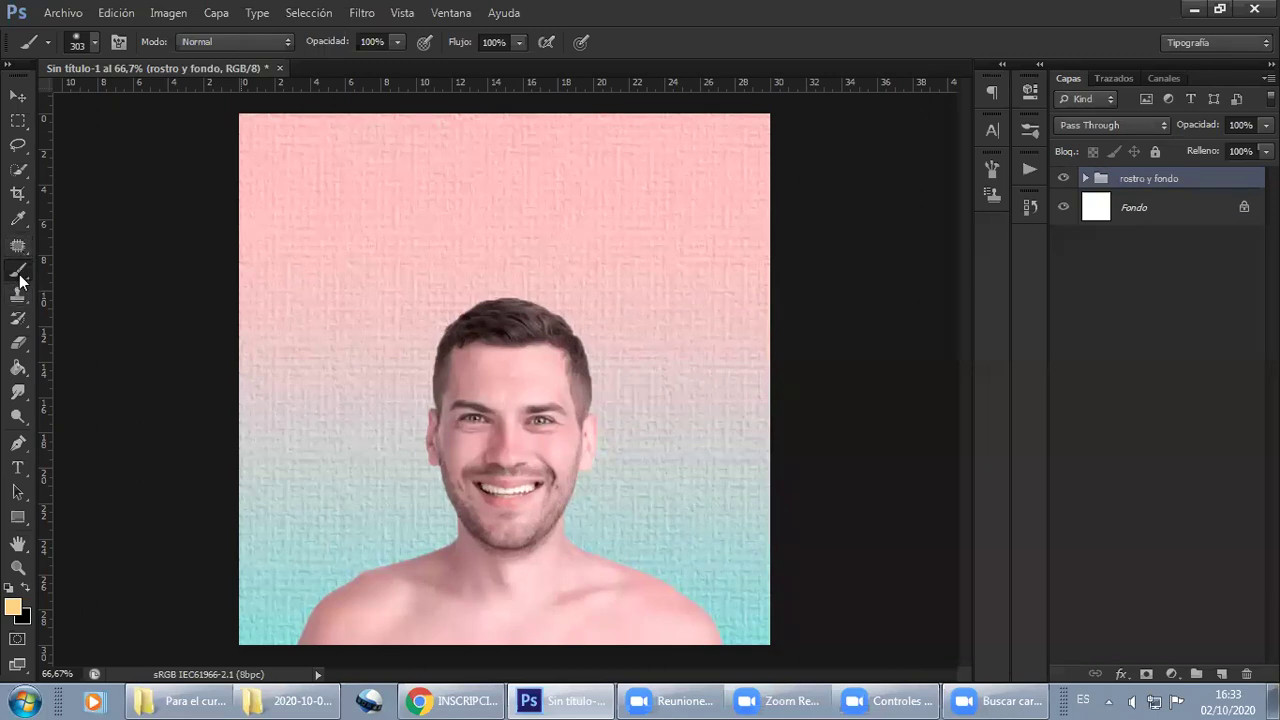
{"action": "left_click", "coordinate": [20, 372]}
{"action": "left_click", "coordinate": [18, 346]}
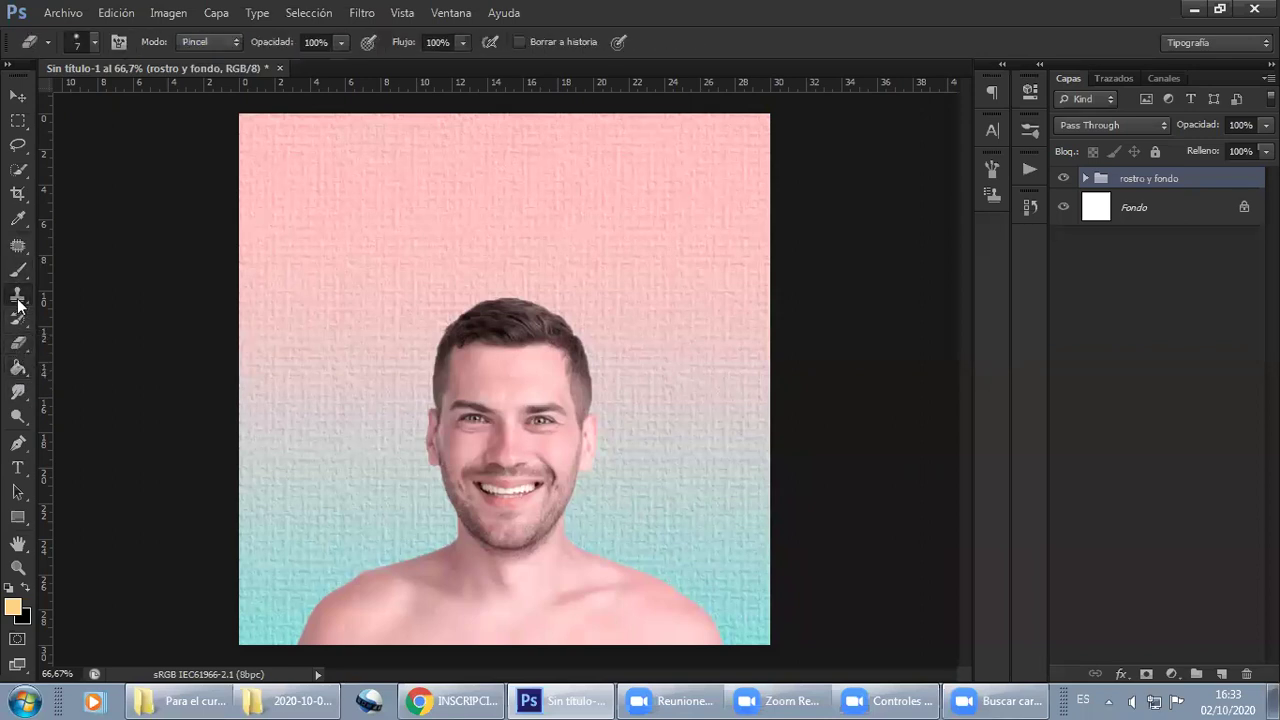
{"action": "left_click", "coordinate": [18, 298]}
{"action": "left_click", "coordinate": [18, 305]}
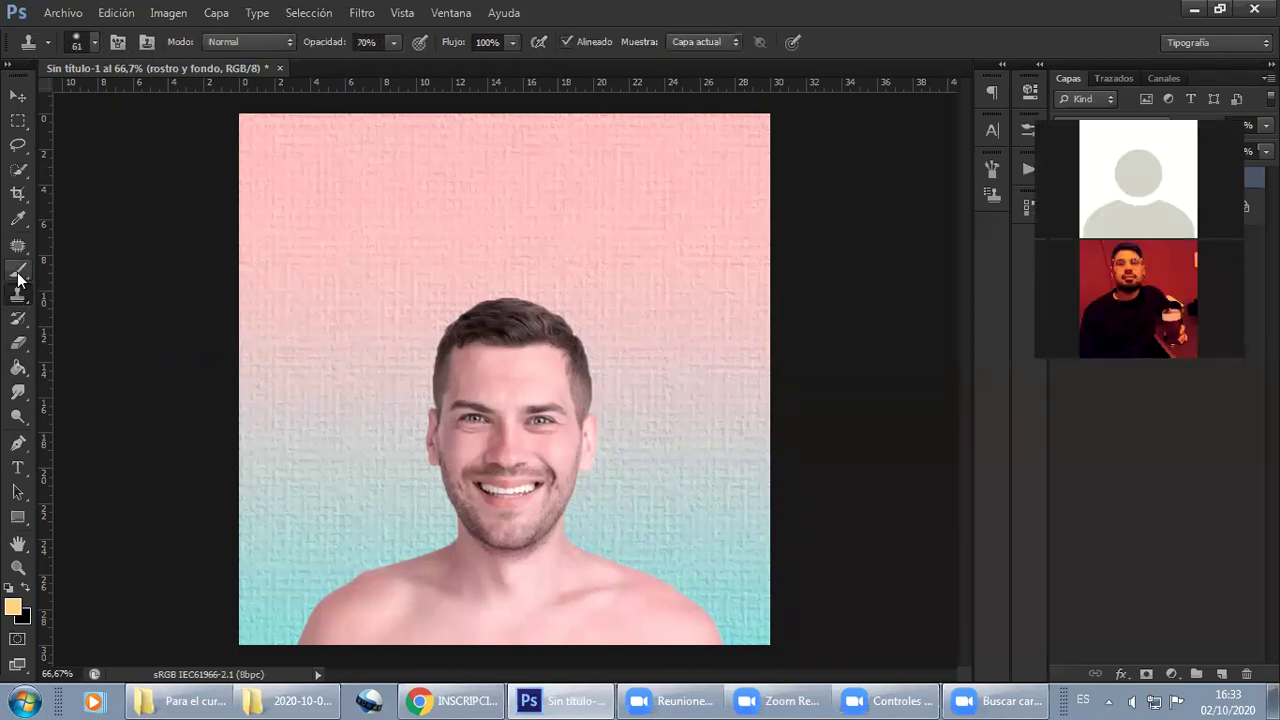
{"action": "left_click", "coordinate": [18, 450]}
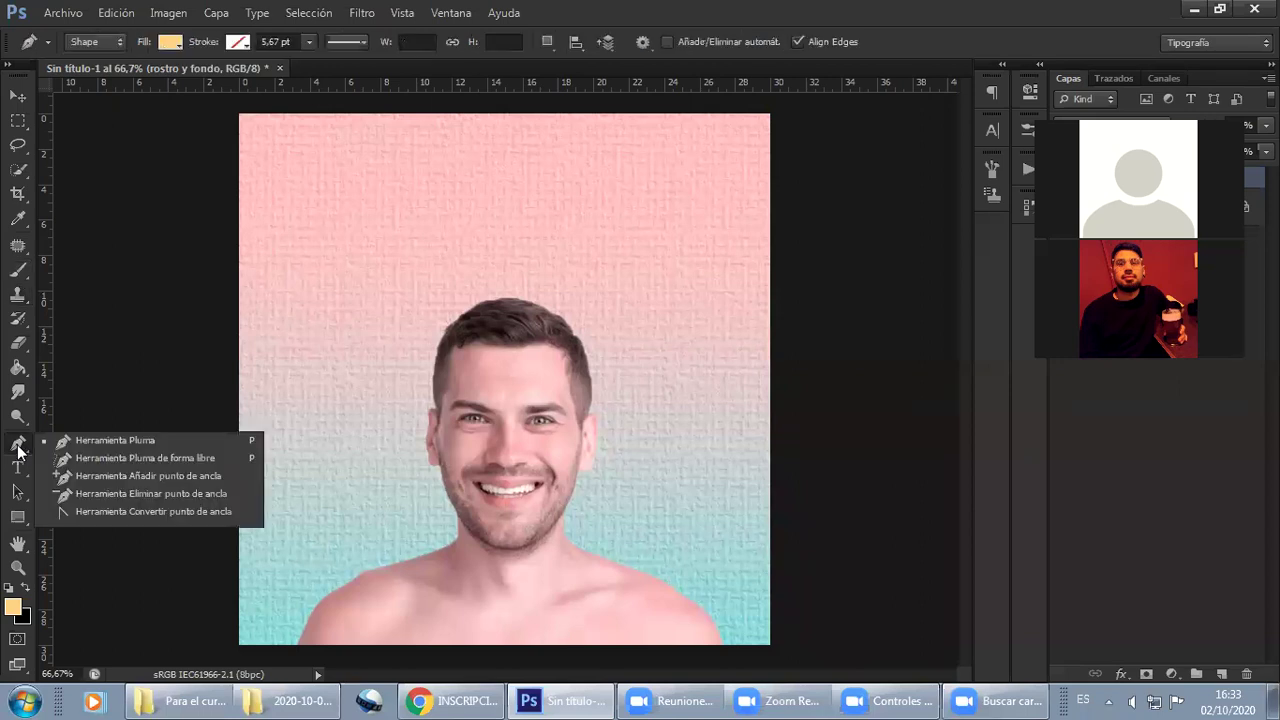
{"action": "left_click", "coordinate": [18, 450]}
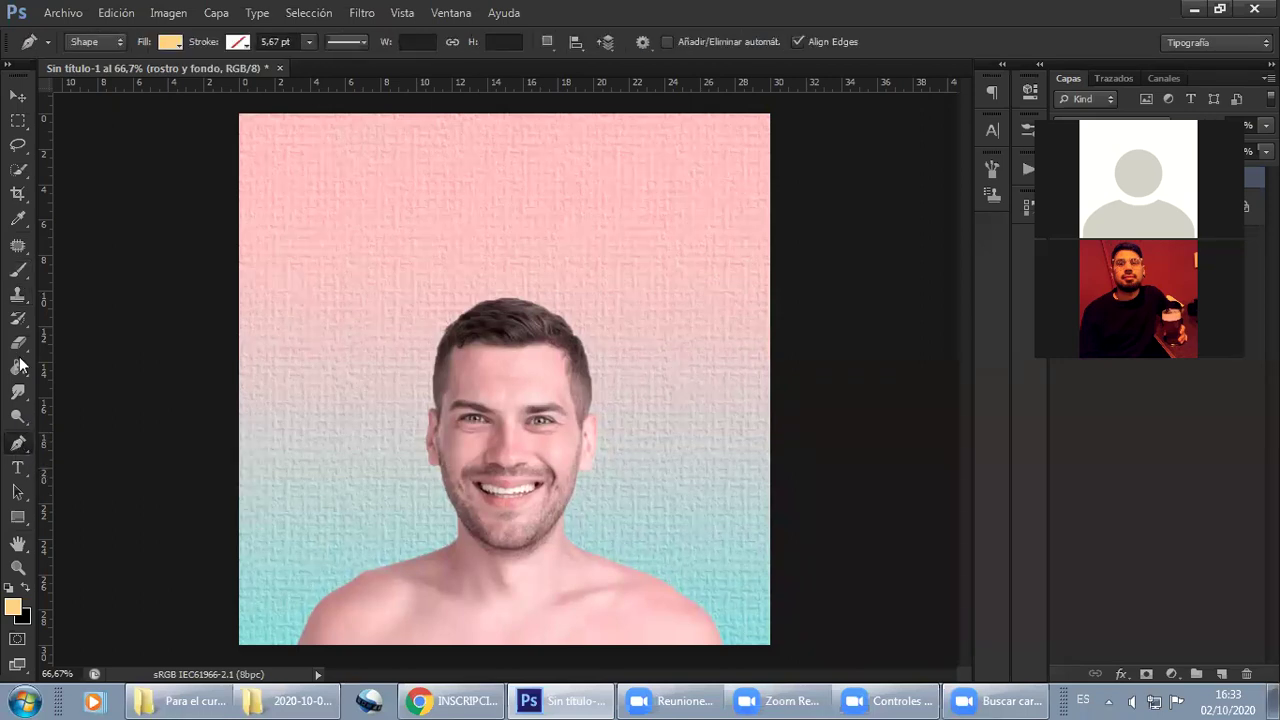
{"action": "left_click", "coordinate": [20, 268]}
{"action": "left_click", "coordinate": [20, 276]}
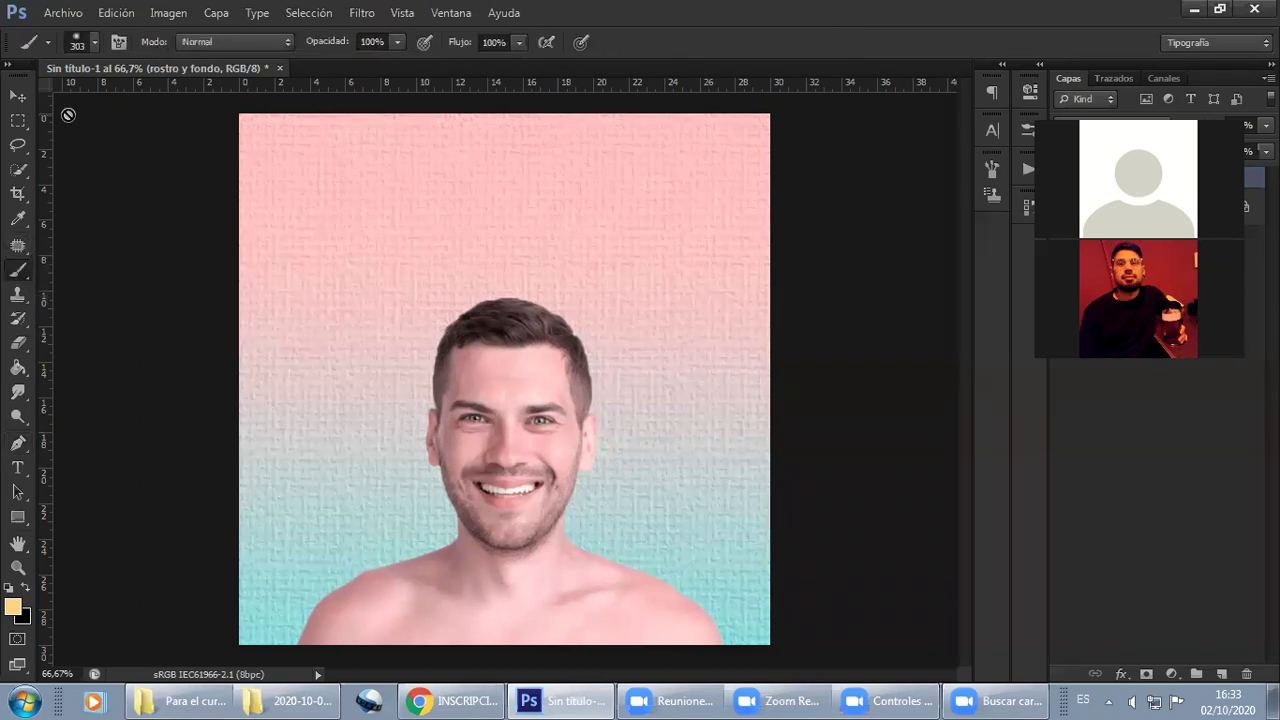
{"action": "right_click", "coordinate": [18, 268]}
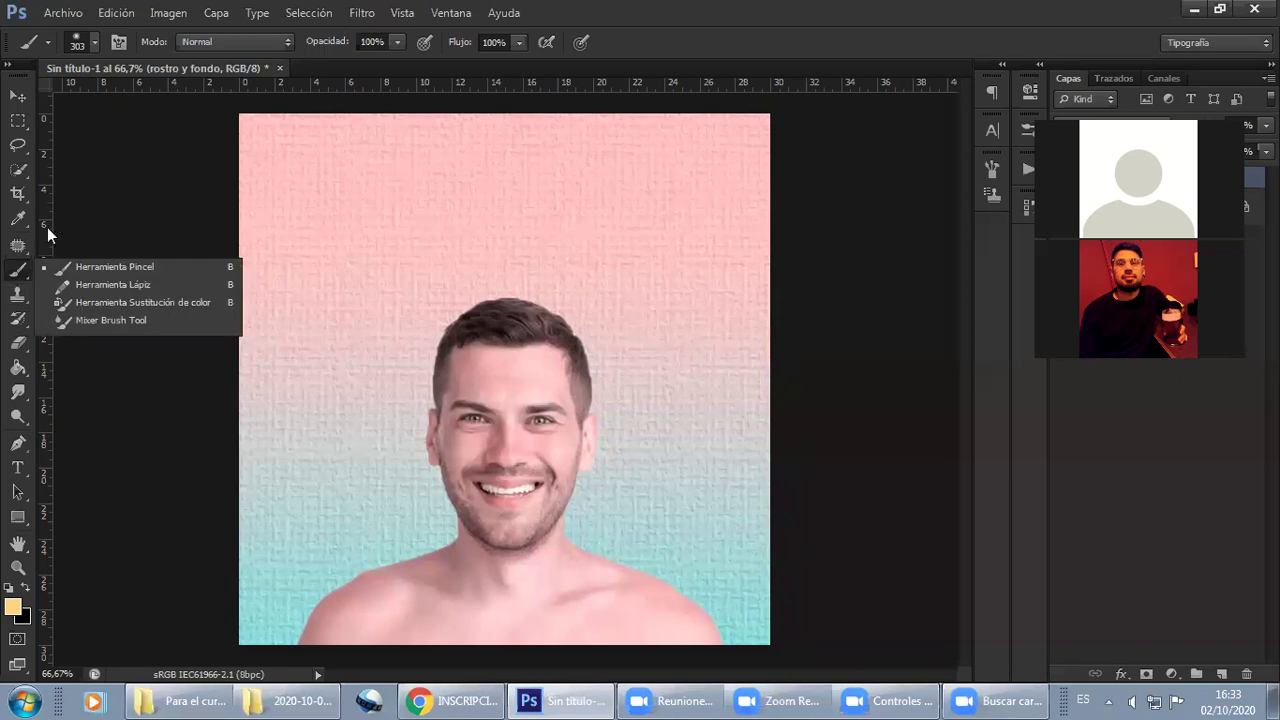
{"action": "left_click", "coordinate": [90, 45]}
{"action": "left_click_drag", "start_coordinate": [211, 208], "coordinate": [212, 246]}
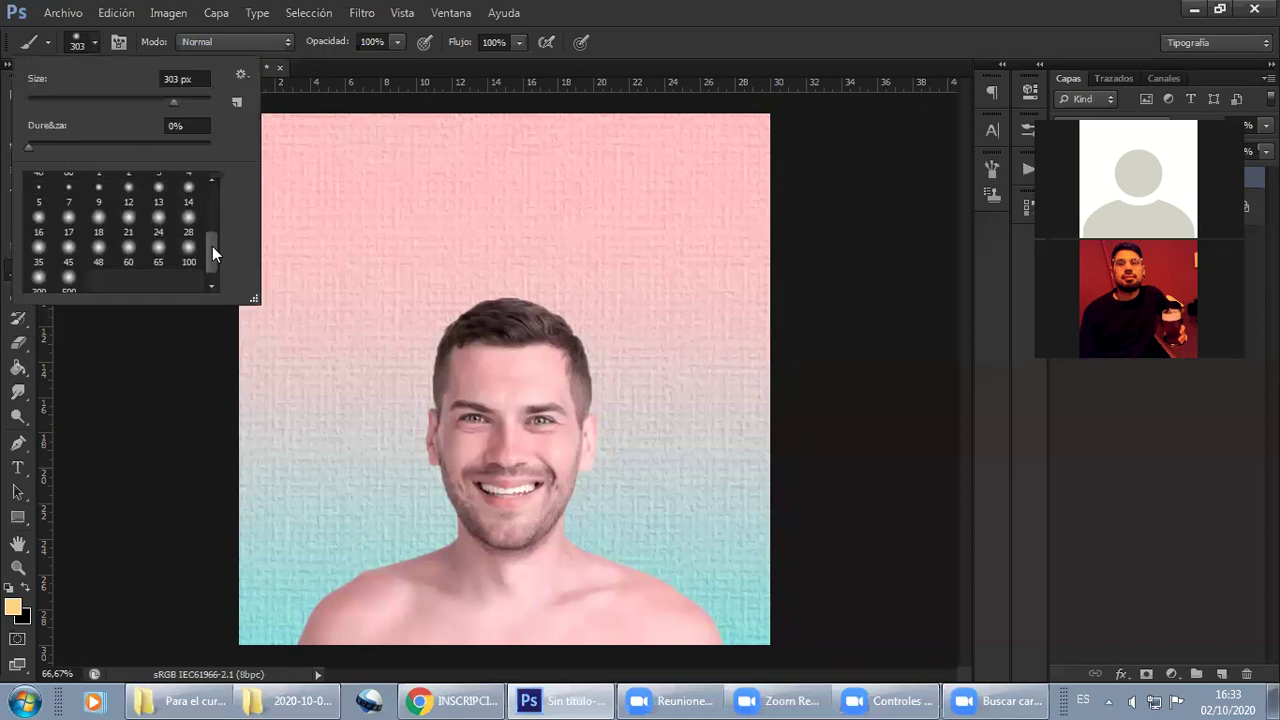
{"action": "left_click", "coordinate": [191, 251]}
{"action": "left_click_drag", "start_coordinate": [217, 258], "coordinate": [216, 203]}
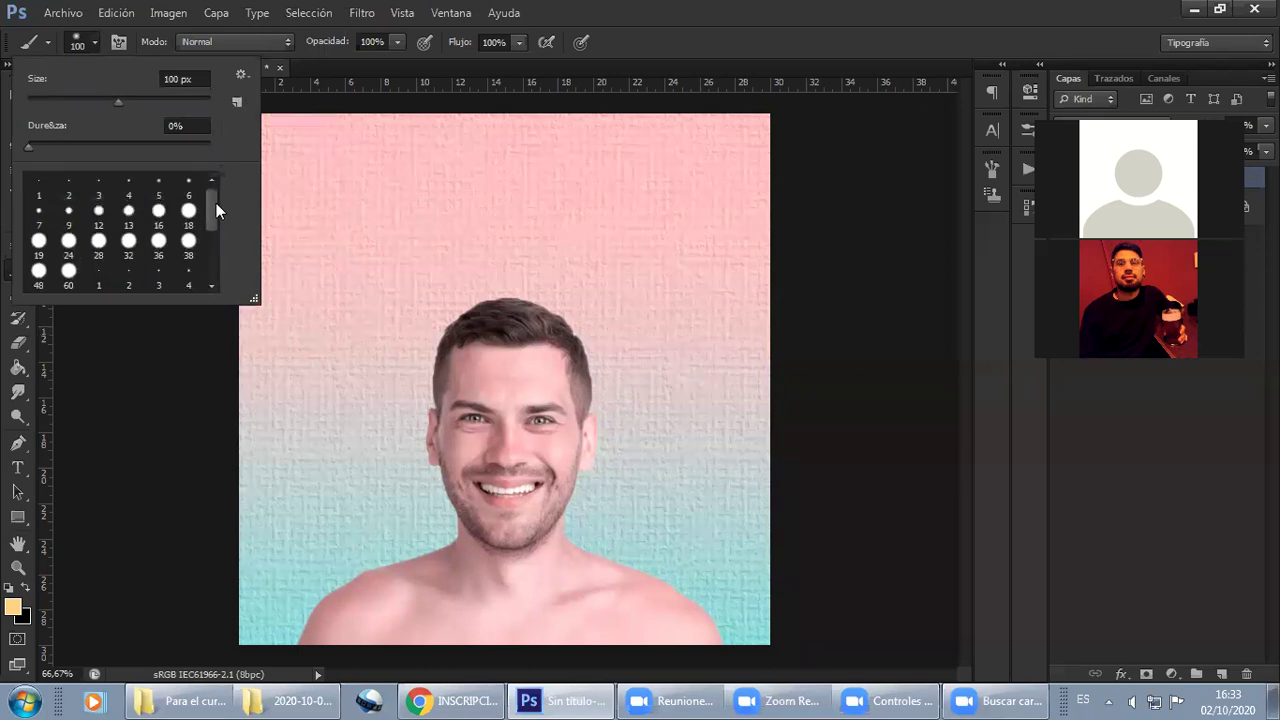
{"action": "left_click", "coordinate": [99, 45]}
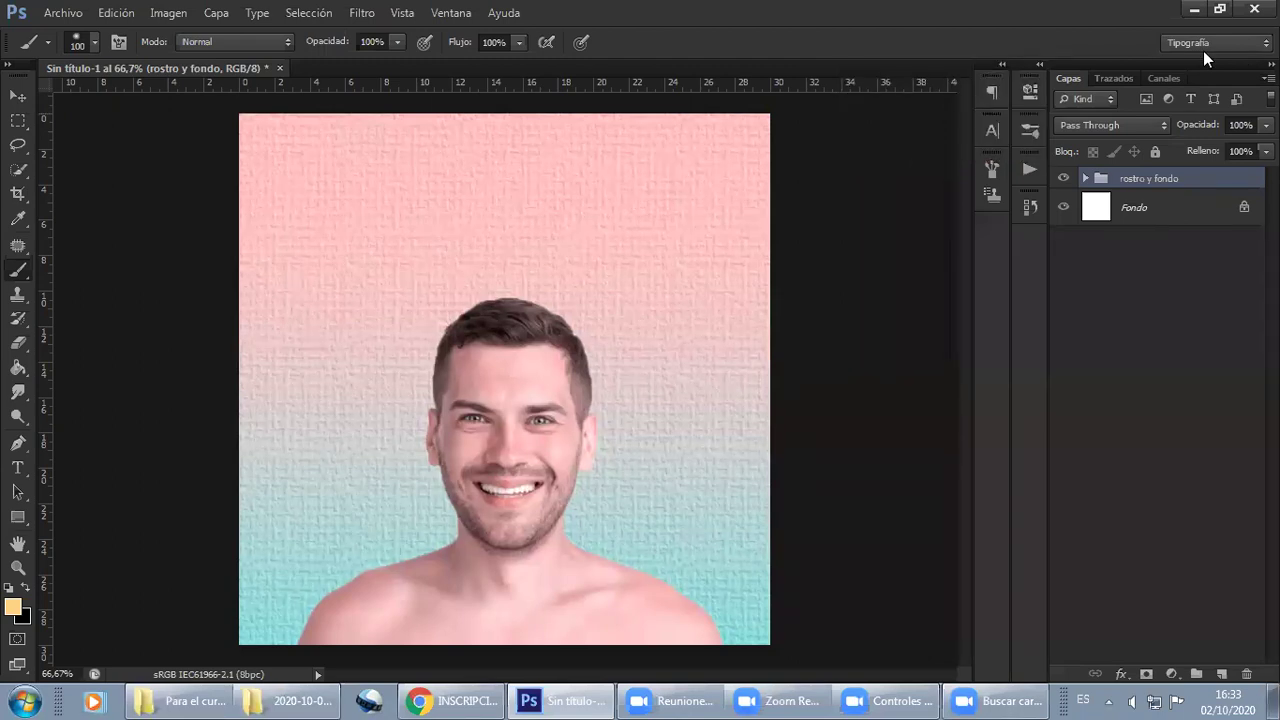
{"action": "left_click", "coordinate": [96, 42]}
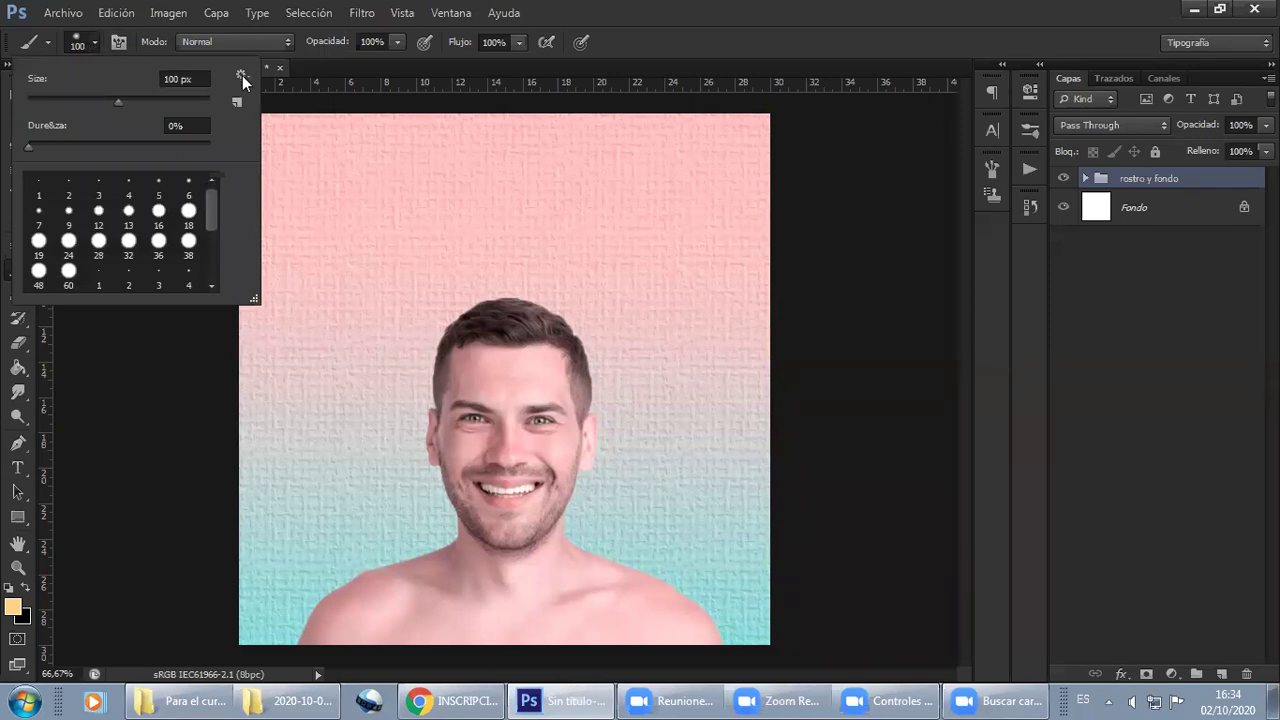
Replace the brushes with Pinceles secos, pick the 36 px bristle tip, and add an empty layer
{"action": "left_click", "coordinate": [241, 75]}
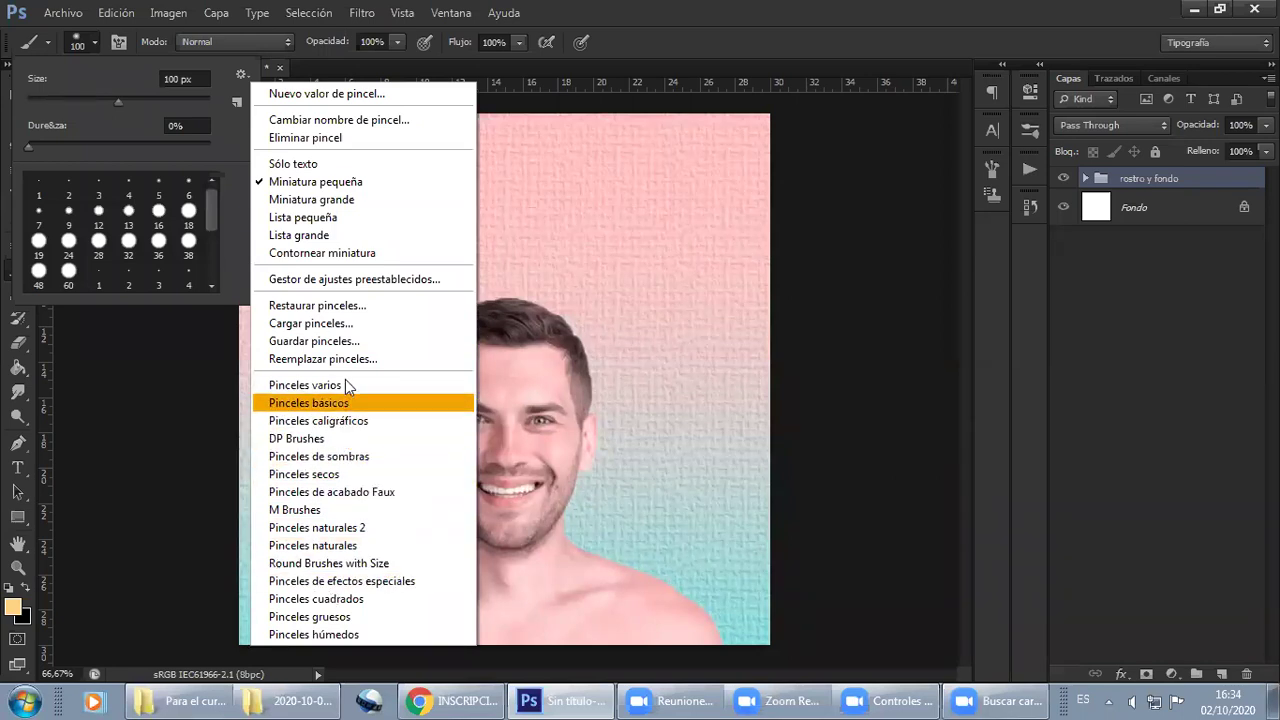
{"action": "left_click", "coordinate": [364, 476]}
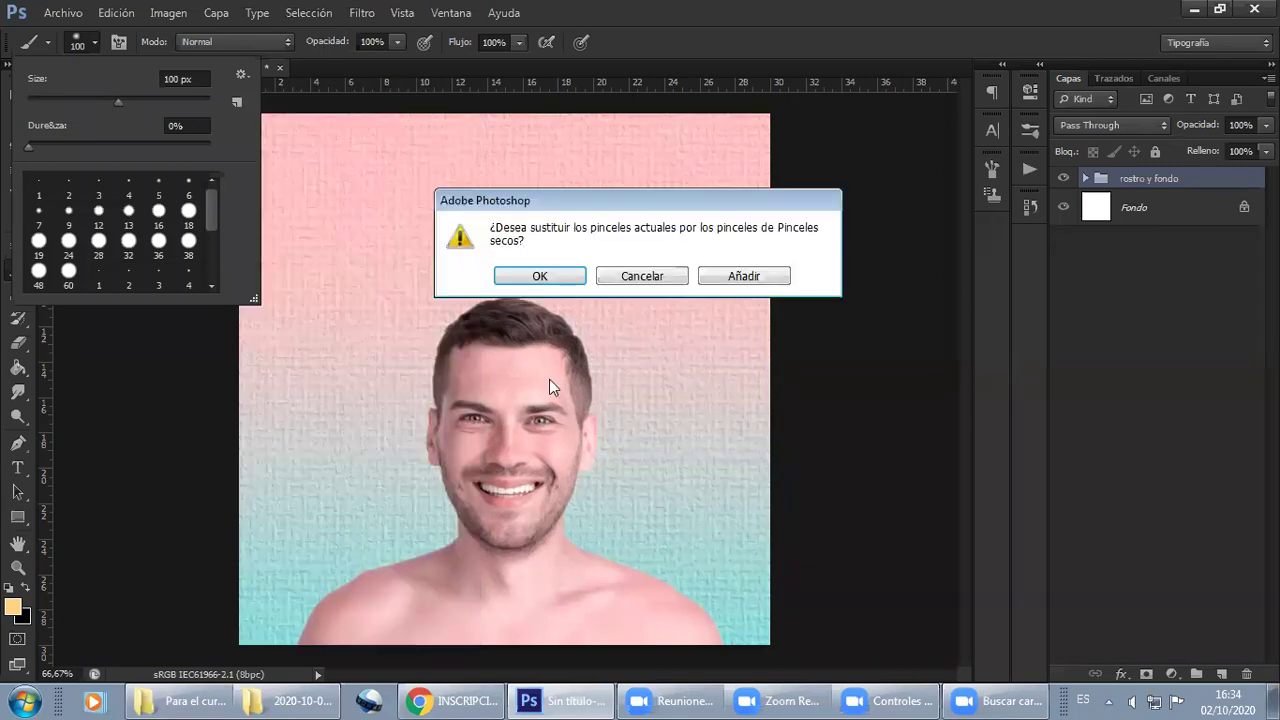
{"action": "left_click", "coordinate": [548, 277]}
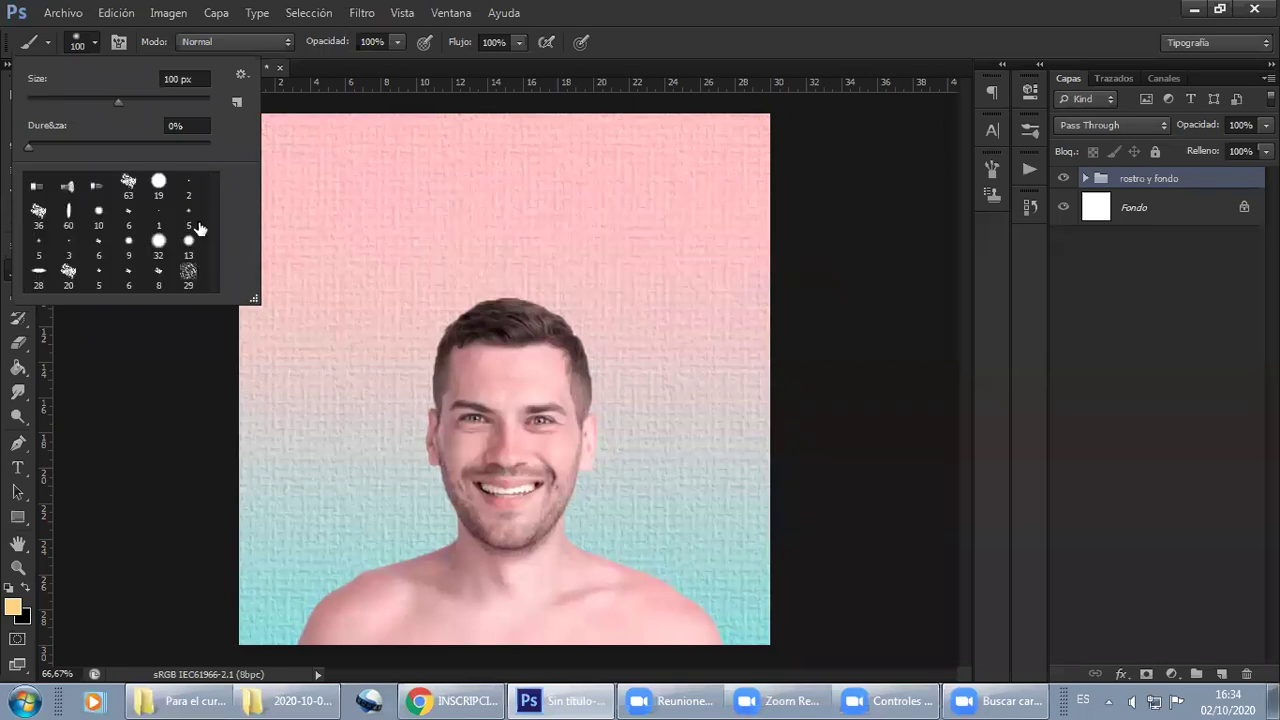
{"action": "left_click", "coordinate": [126, 190]}
{"action": "left_click", "coordinate": [40, 216]}
{"action": "left_click", "coordinate": [68, 187]}
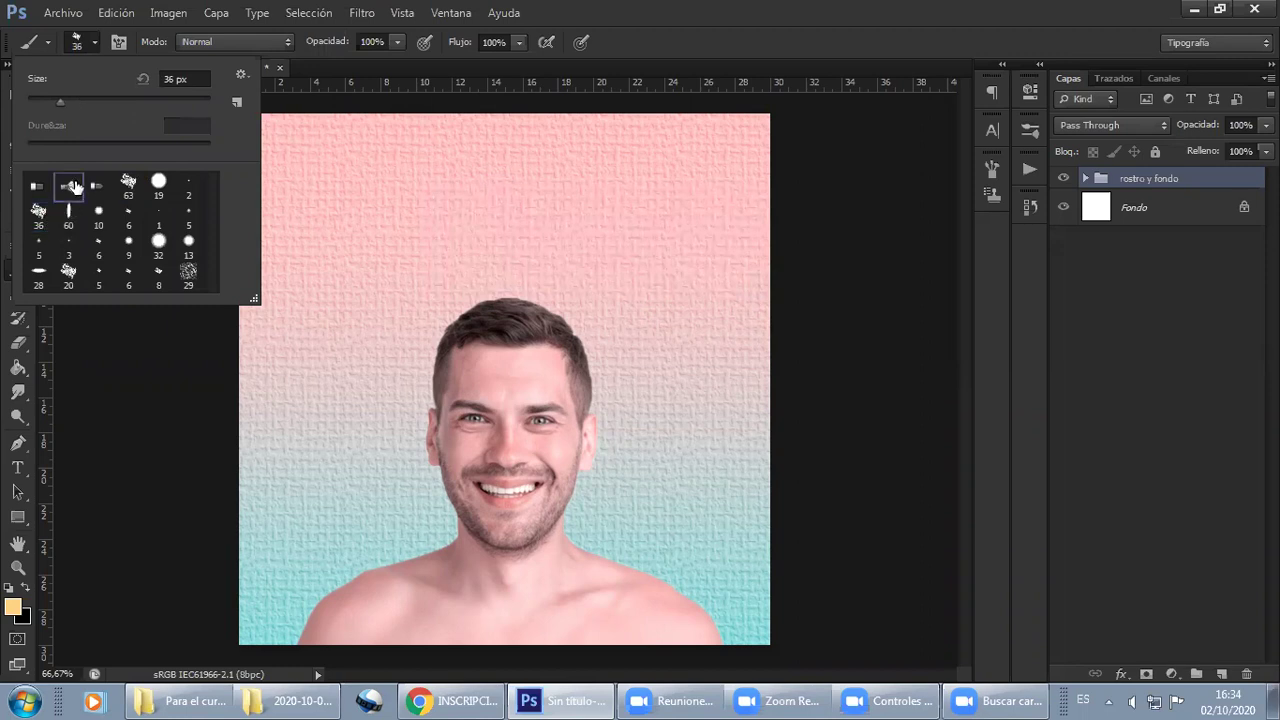
{"action": "left_click", "coordinate": [92, 44]}
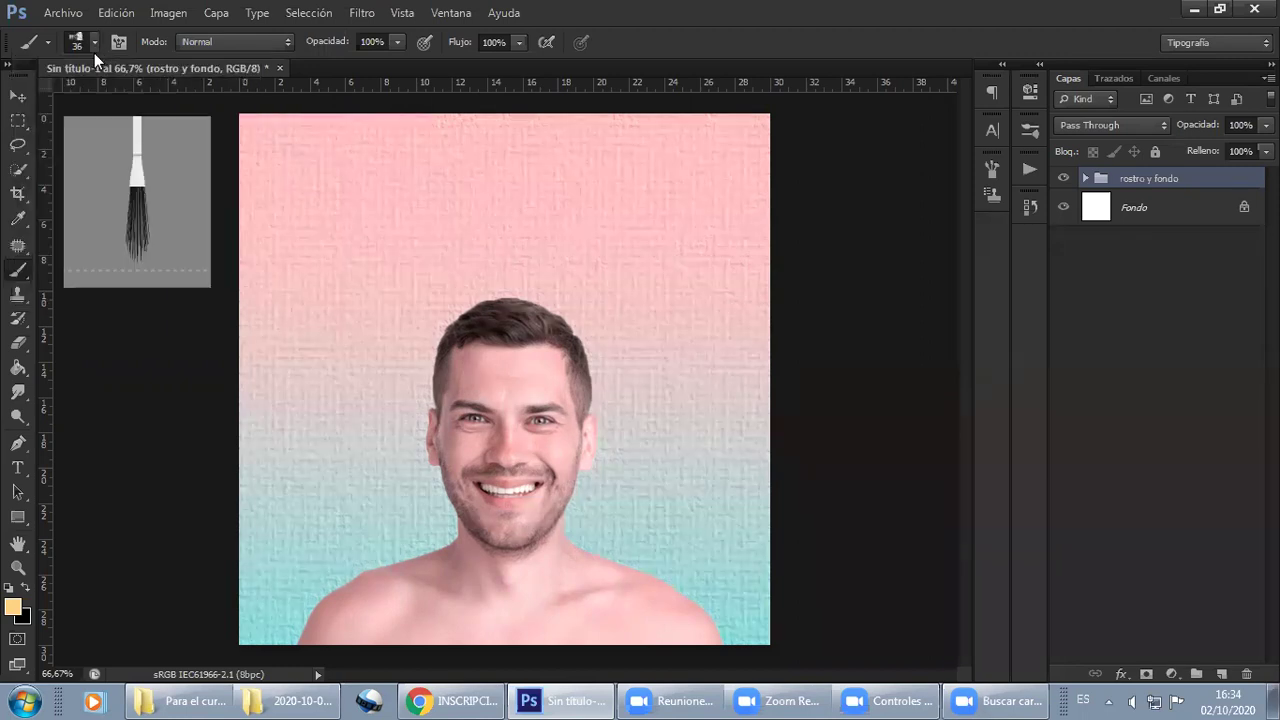
{"action": "left_click", "coordinate": [1221, 672]}
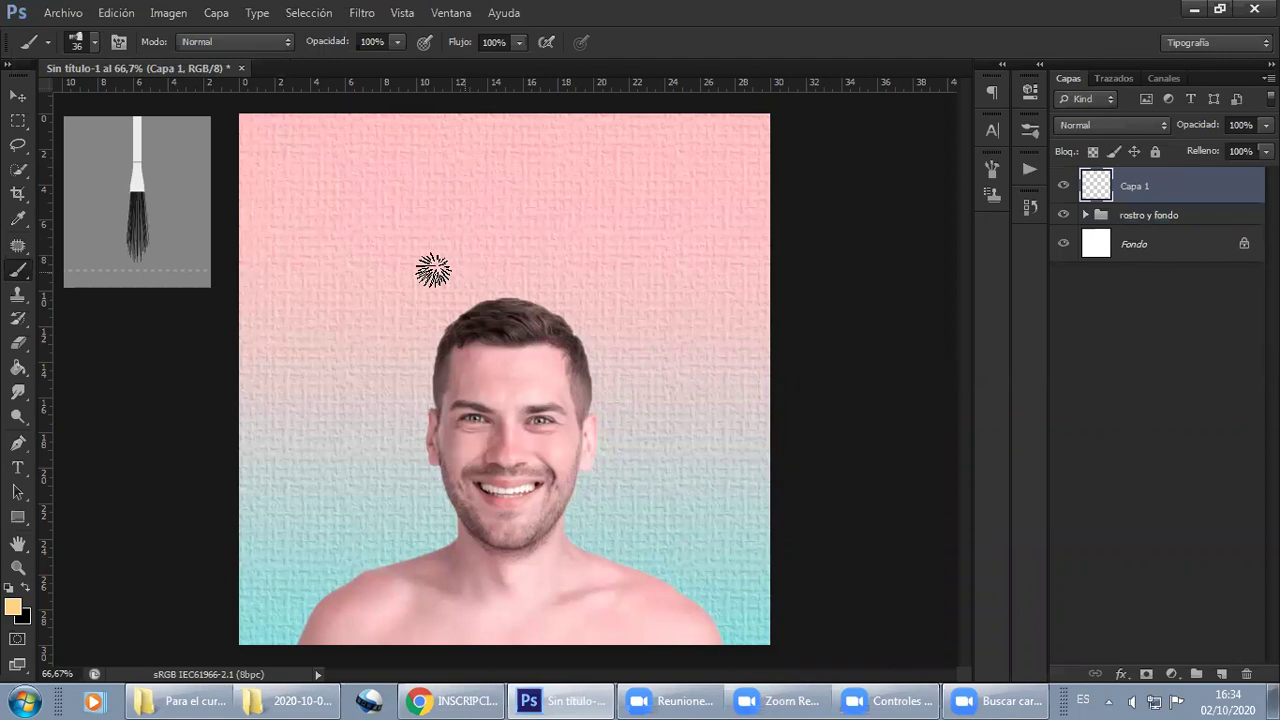
Test black bristle strokes above the head, up to 120 px, and undo them all
{"action": "left_click_drag", "start_coordinate": [450, 243], "coordinate": [372, 309]}
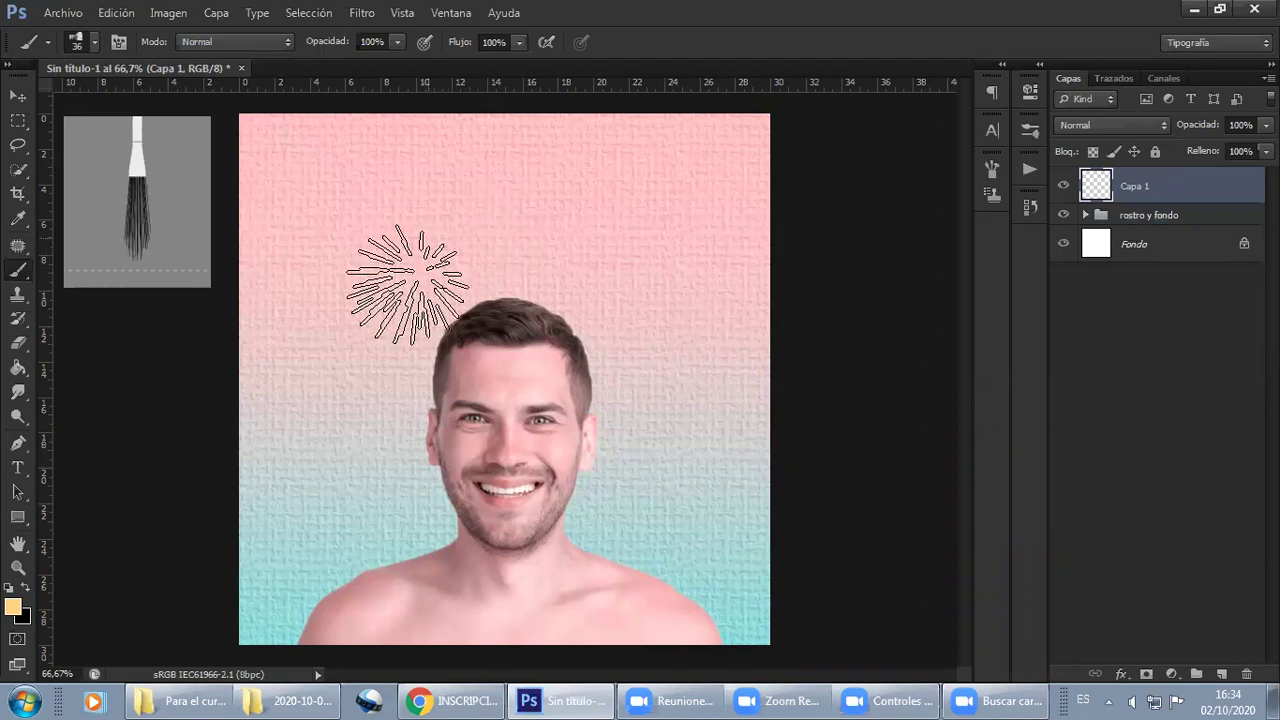
{"action": "key", "text": "ctrl+z"}
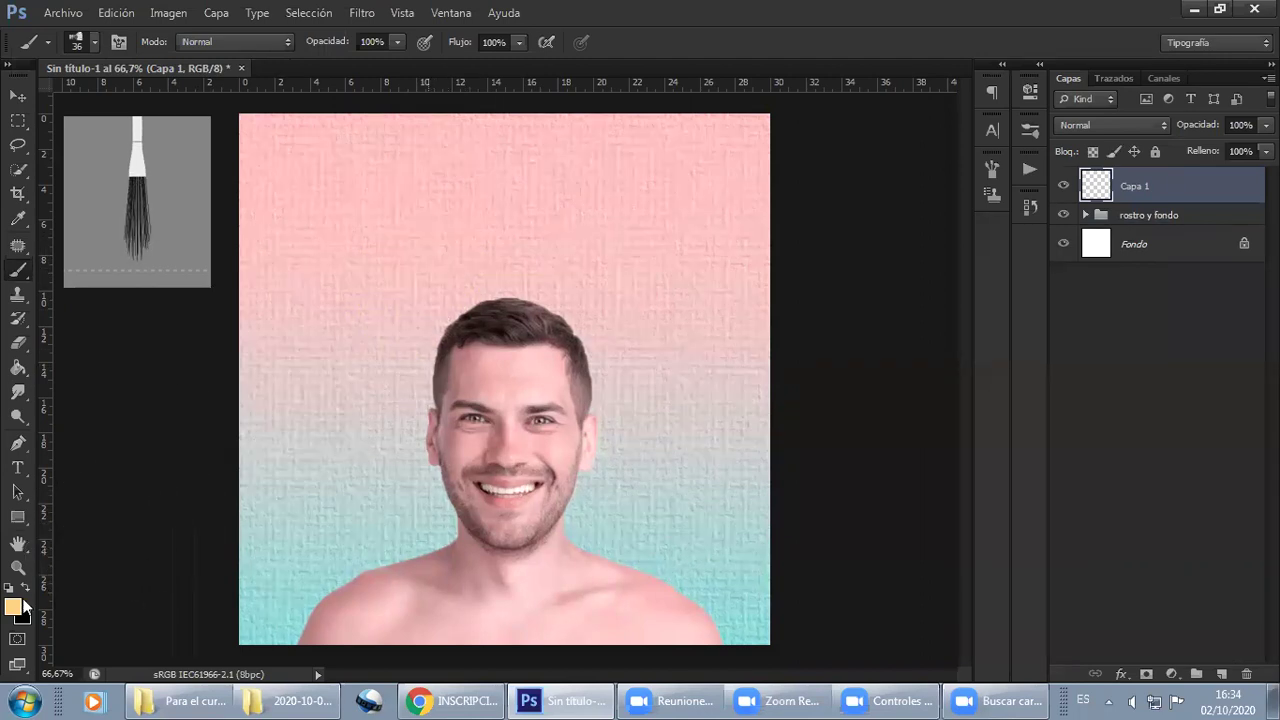
{"action": "left_click", "coordinate": [25, 588]}
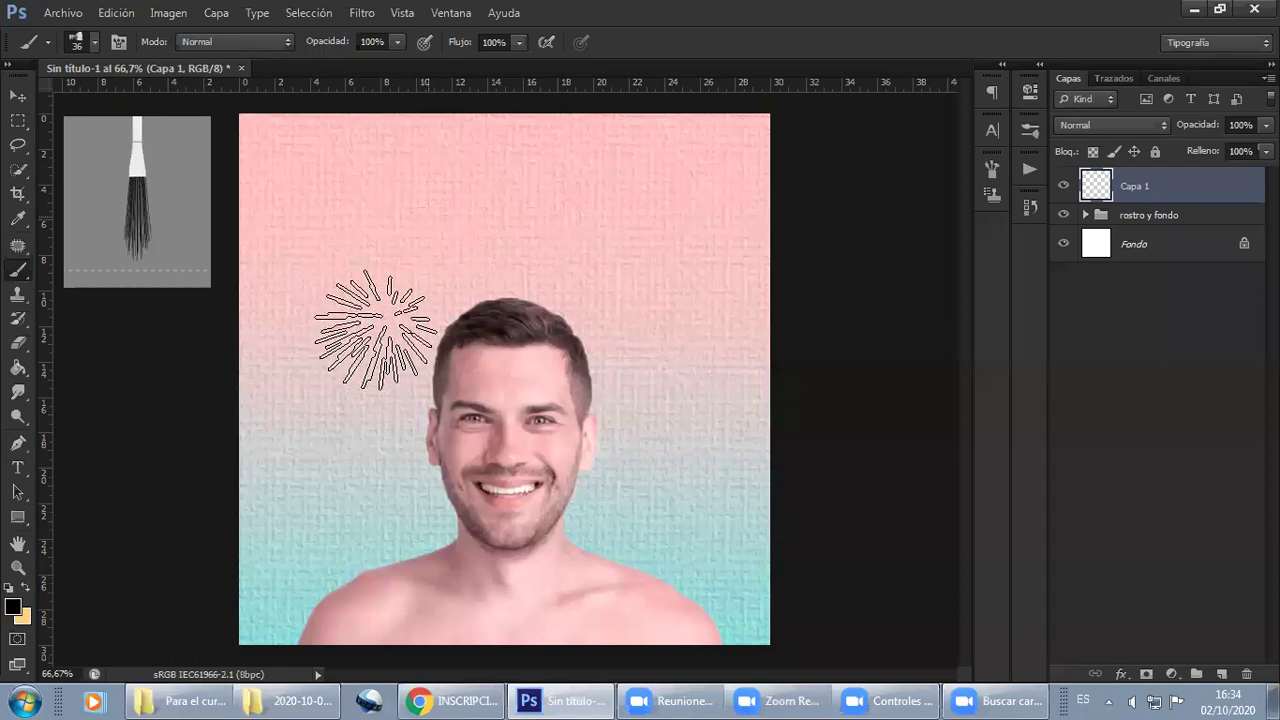
{"action": "key", "text": "ctrl+z"}
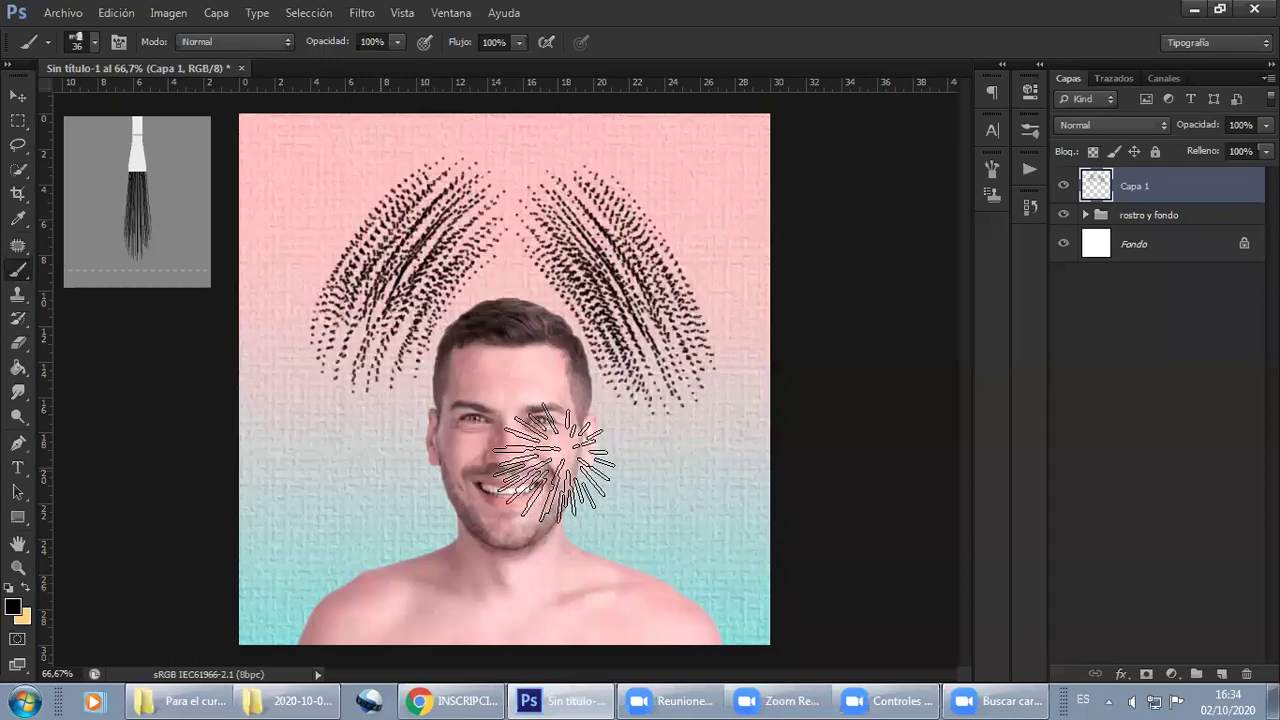
{"action": "key", "text": "bracketright"}
{"action": "key", "text": "bracketright"}
{"action": "key", "text": "bracketright"}
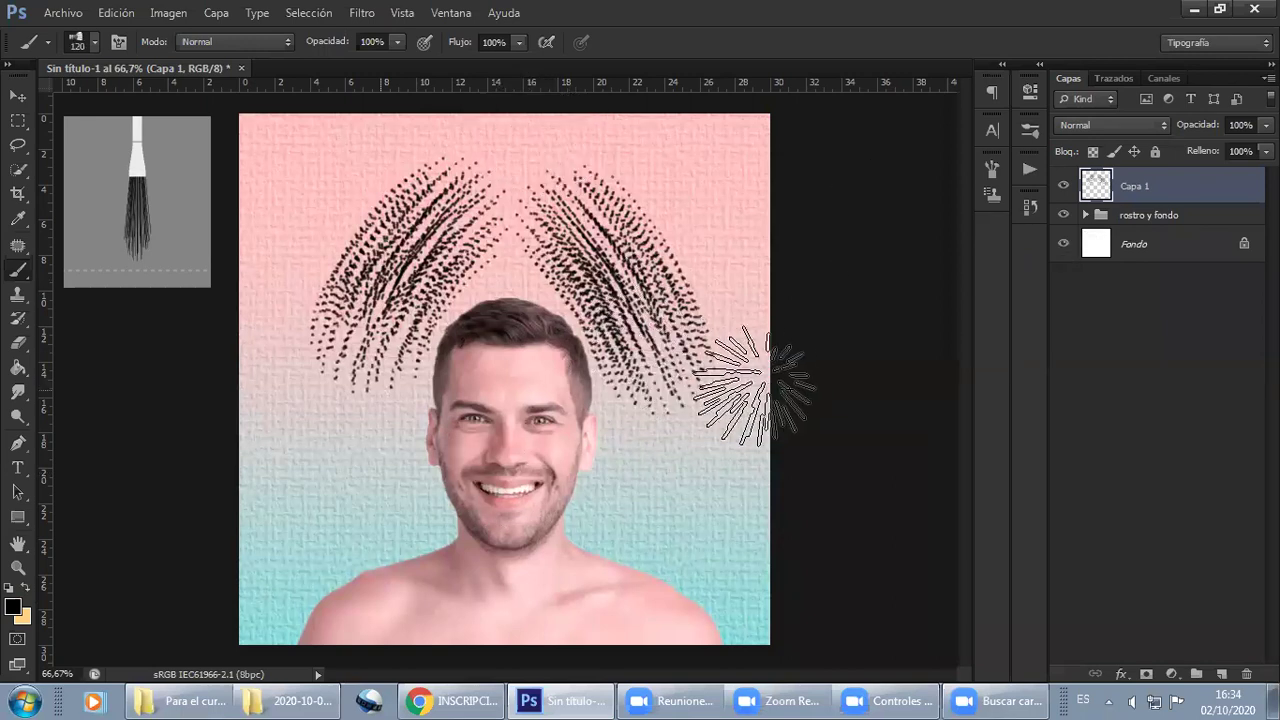
{"action": "key", "text": "ctrl+z"}
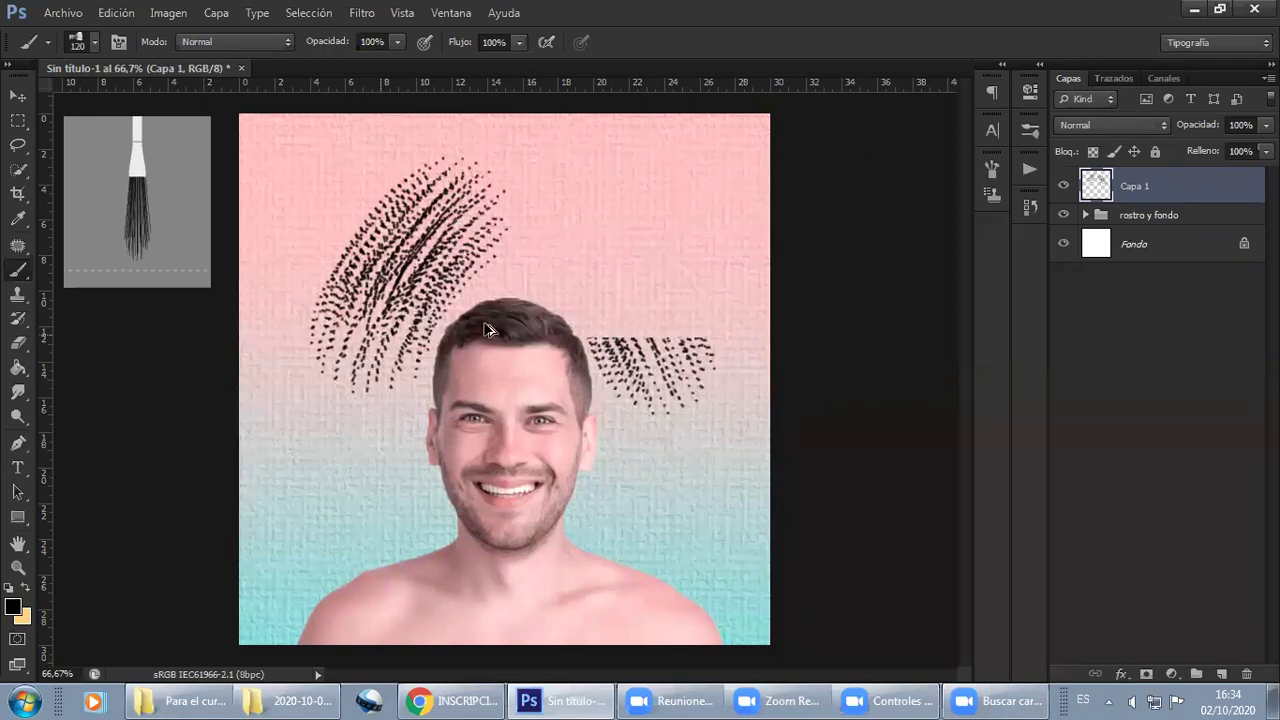
{"action": "left_click", "coordinate": [94, 45]}
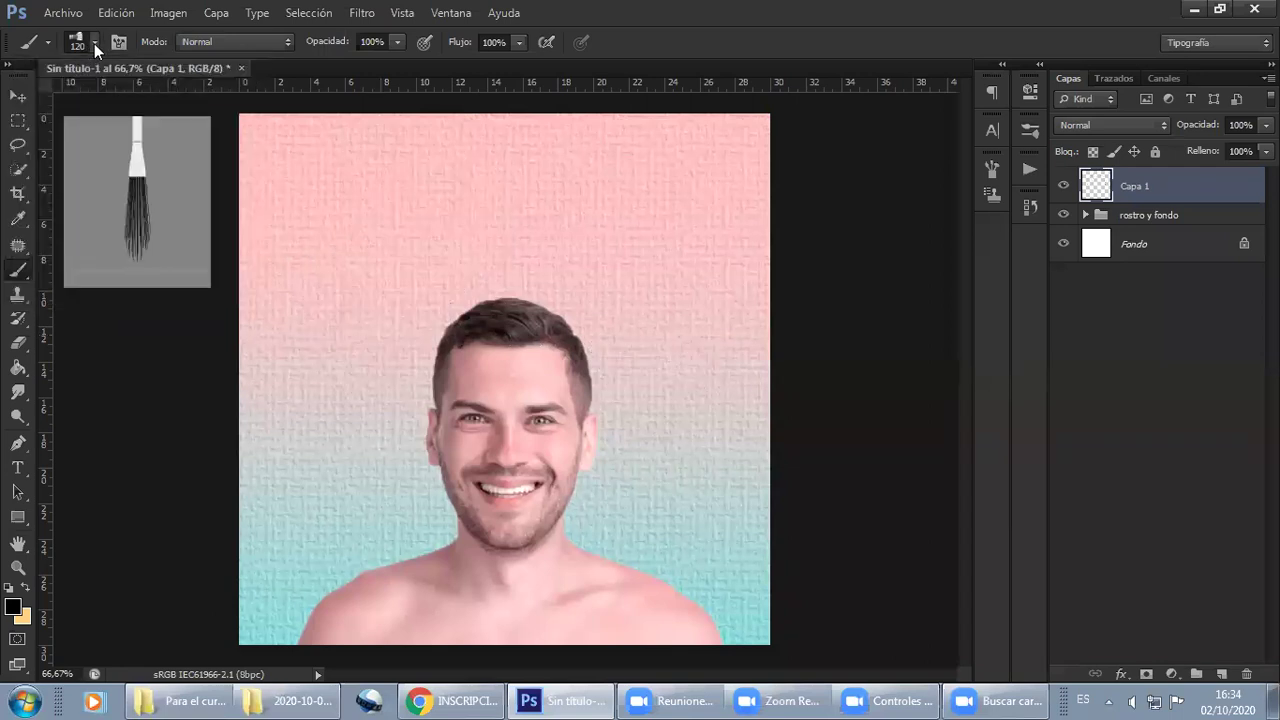
{"action": "left_click", "coordinate": [18, 96]}
Drag the face and shoulders higher on the poster, then start a new document via Archivo > Nuevo
{"action": "left_click", "coordinate": [549, 387]}
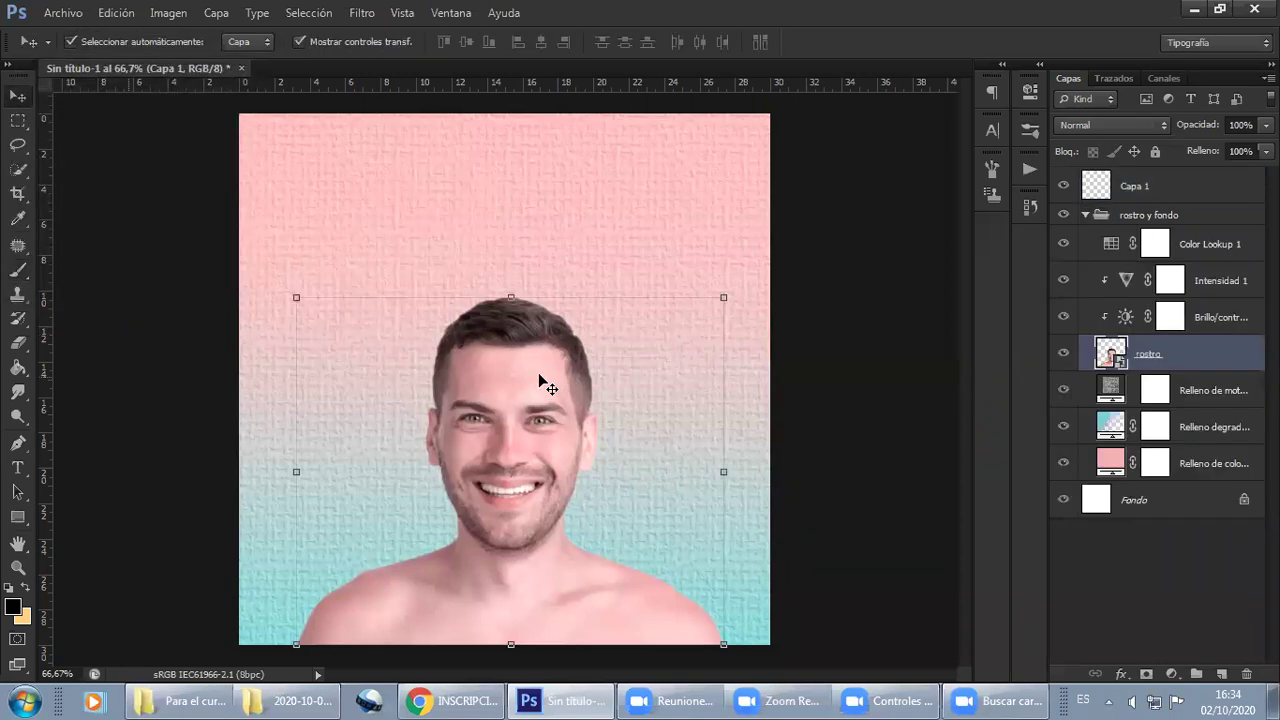
{"action": "left_click_drag", "start_coordinate": [502, 370], "coordinate": [495, 289]}
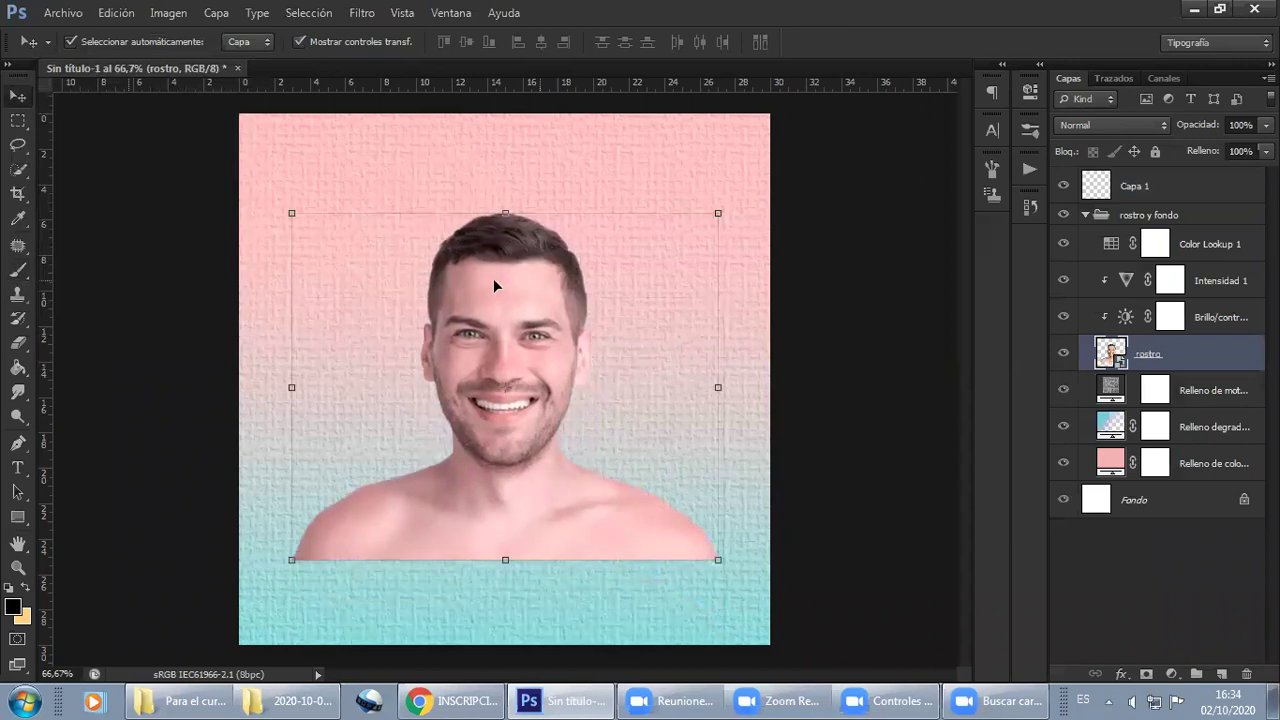
{"action": "left_click", "coordinate": [70, 12]}
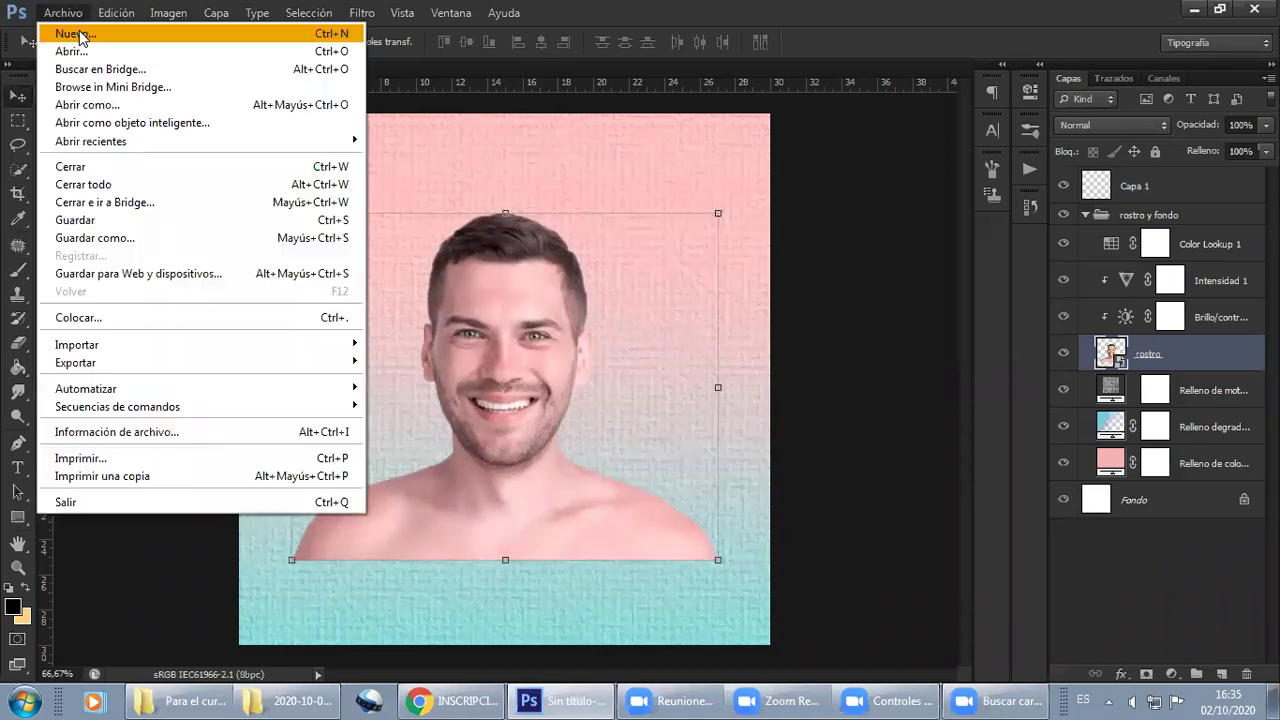
{"action": "left_click", "coordinate": [76, 13]}
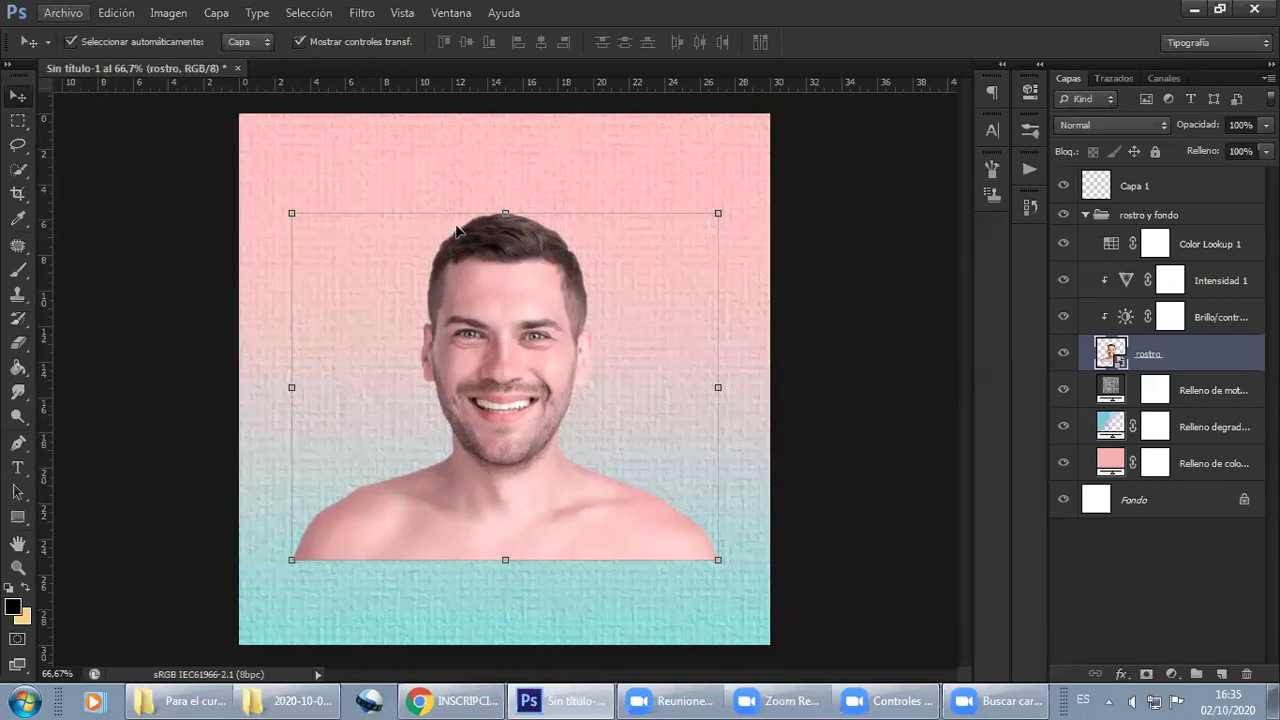
{"action": "right_click", "coordinate": [506, 279]}
{"action": "left_click", "coordinate": [506, 276]}
{"action": "left_click", "coordinate": [62, 13]}
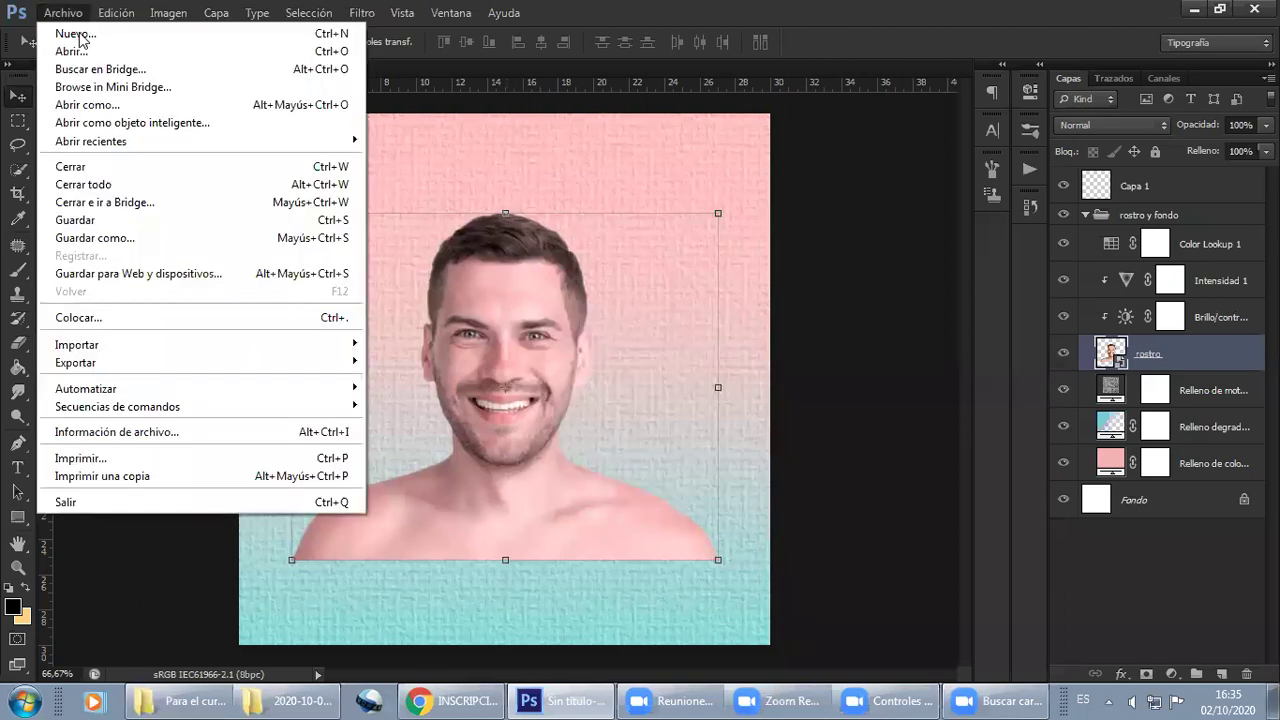
{"action": "left_click", "coordinate": [80, 36]}
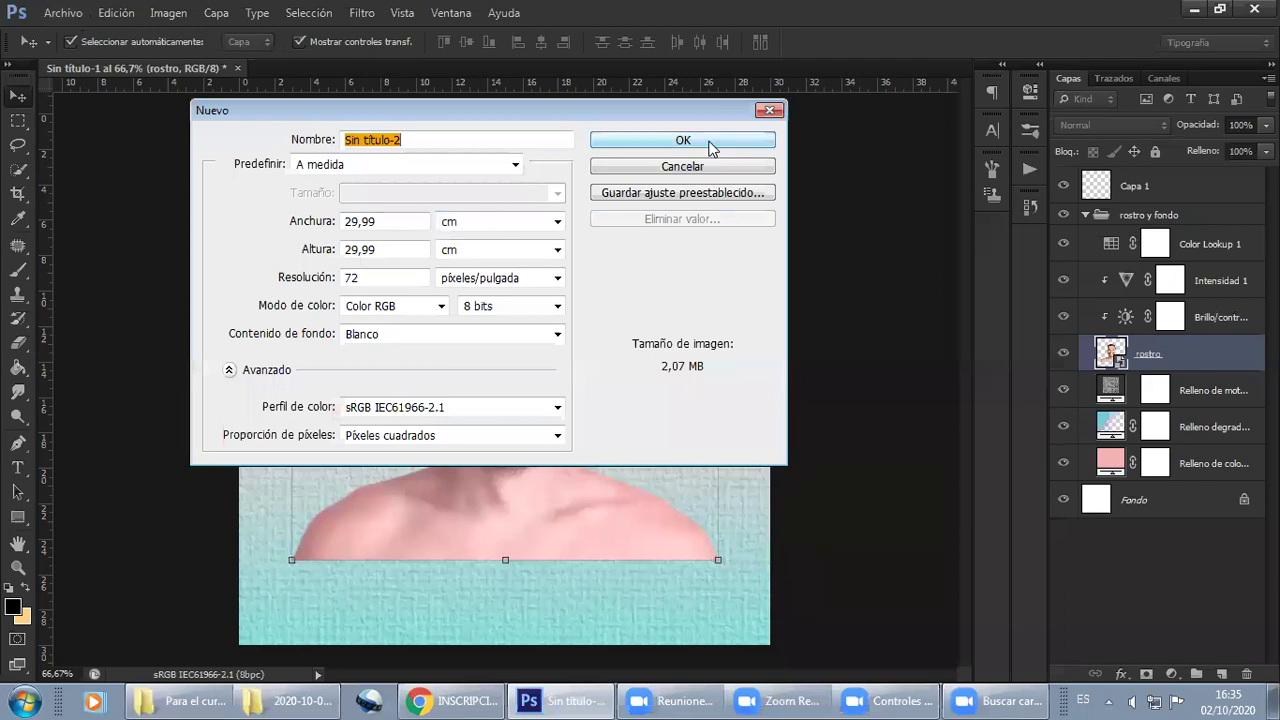
Create the 29.99 cm square document, copy the rostro layer into it, and hide Fondo
{"action": "key", "text": "Return"}
{"action": "left_click", "coordinate": [202, 67]}
{"action": "mouse_move", "coordinate": [506, 274]}
{"action": "left_mouse_down"}
{"action": "mouse_move", "coordinate": [492, 240]}
{"action": "mouse_move", "coordinate": [342, 76]}
{"action": "mouse_move", "coordinate": [483, 310]}
{"action": "mouse_move", "coordinate": [532, 312]}
{"action": "mouse_move", "coordinate": [532, 362]}
{"action": "left_mouse_up"}
{"action": "left_click", "coordinate": [491, 177]}
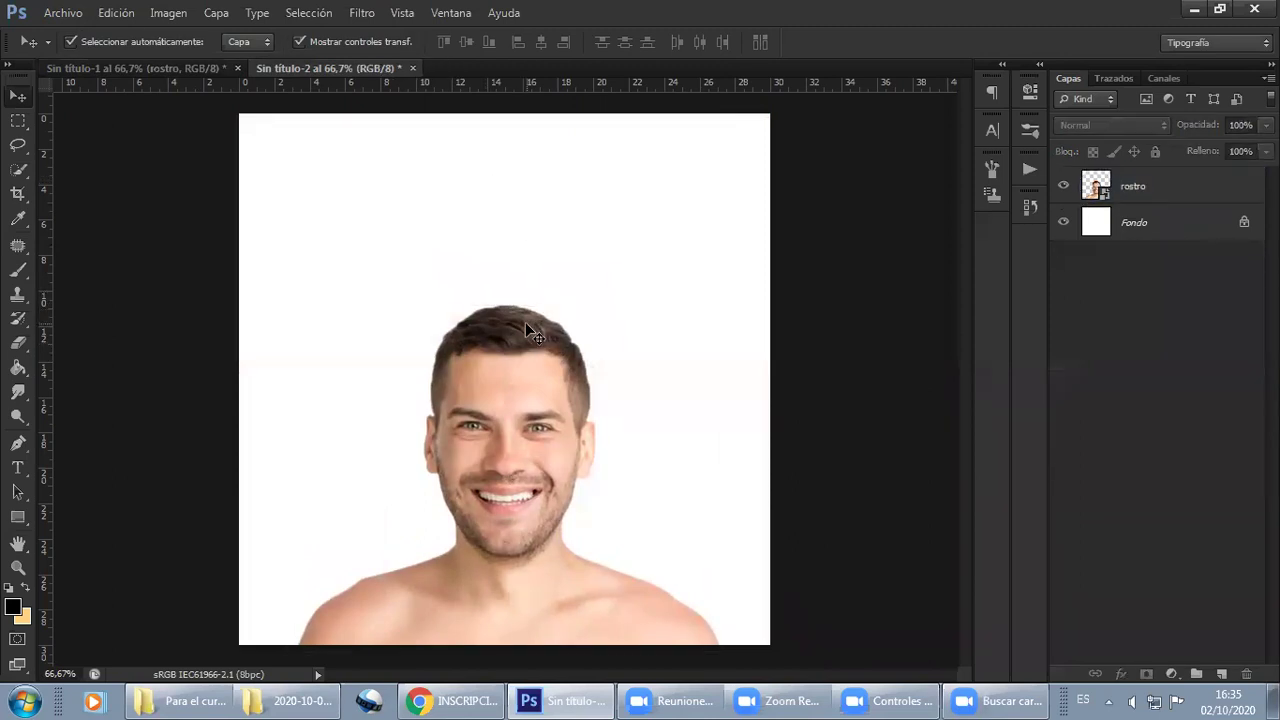
{"action": "left_click_drag", "start_coordinate": [526, 324], "coordinate": [499, 263]}
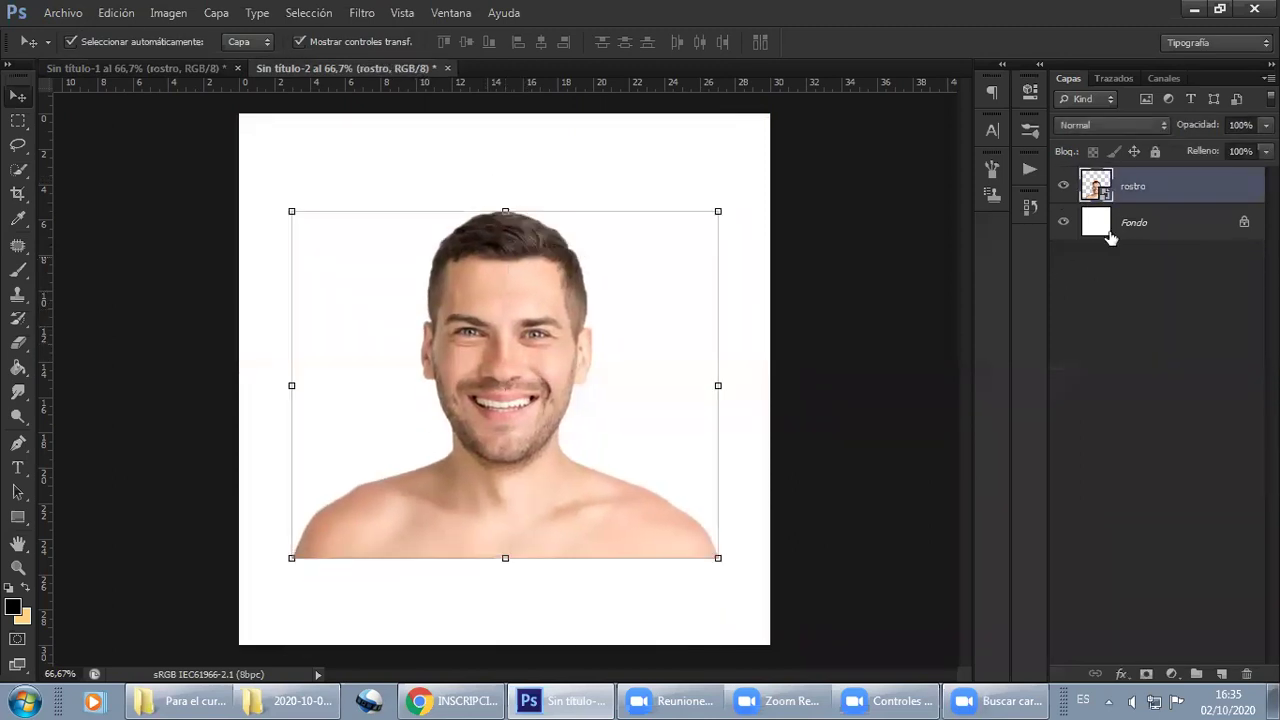
{"action": "left_click", "coordinate": [1180, 222]}
{"action": "left_click", "coordinate": [1063, 222]}
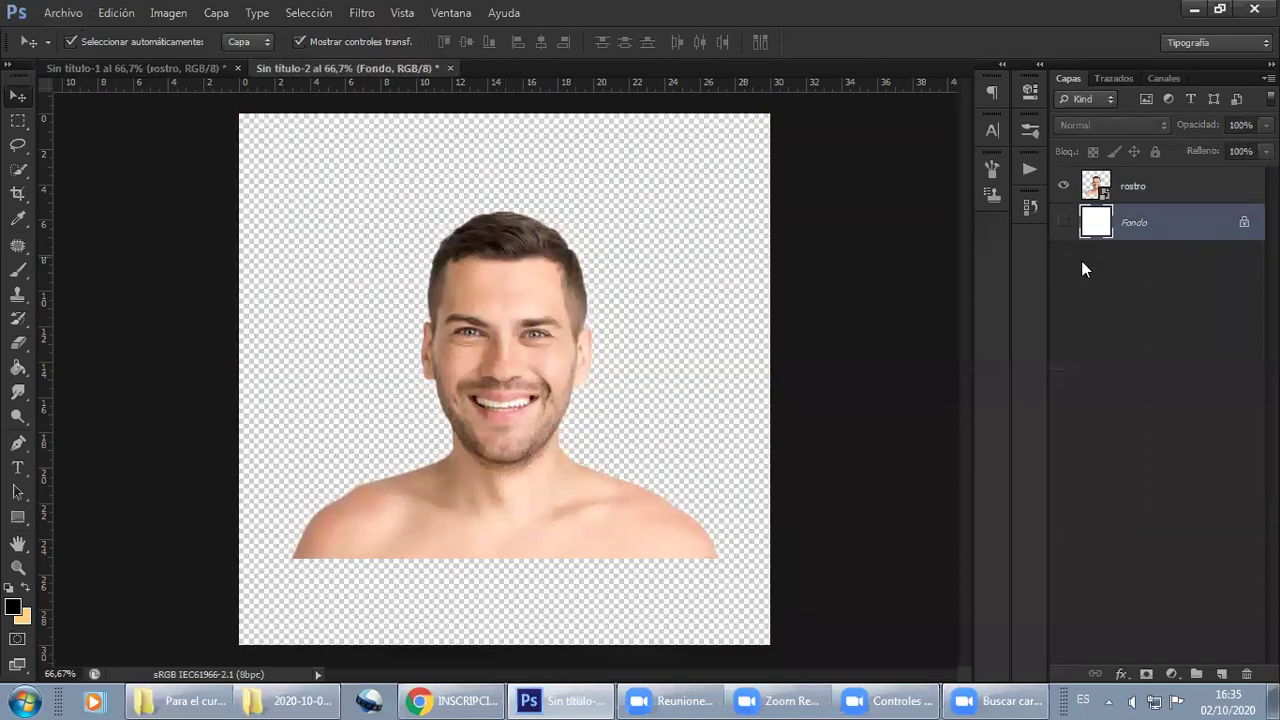
{"action": "left_click", "coordinate": [815, 332]}
{"action": "left_click_drag", "start_coordinate": [542, 353], "coordinate": [538, 349]}
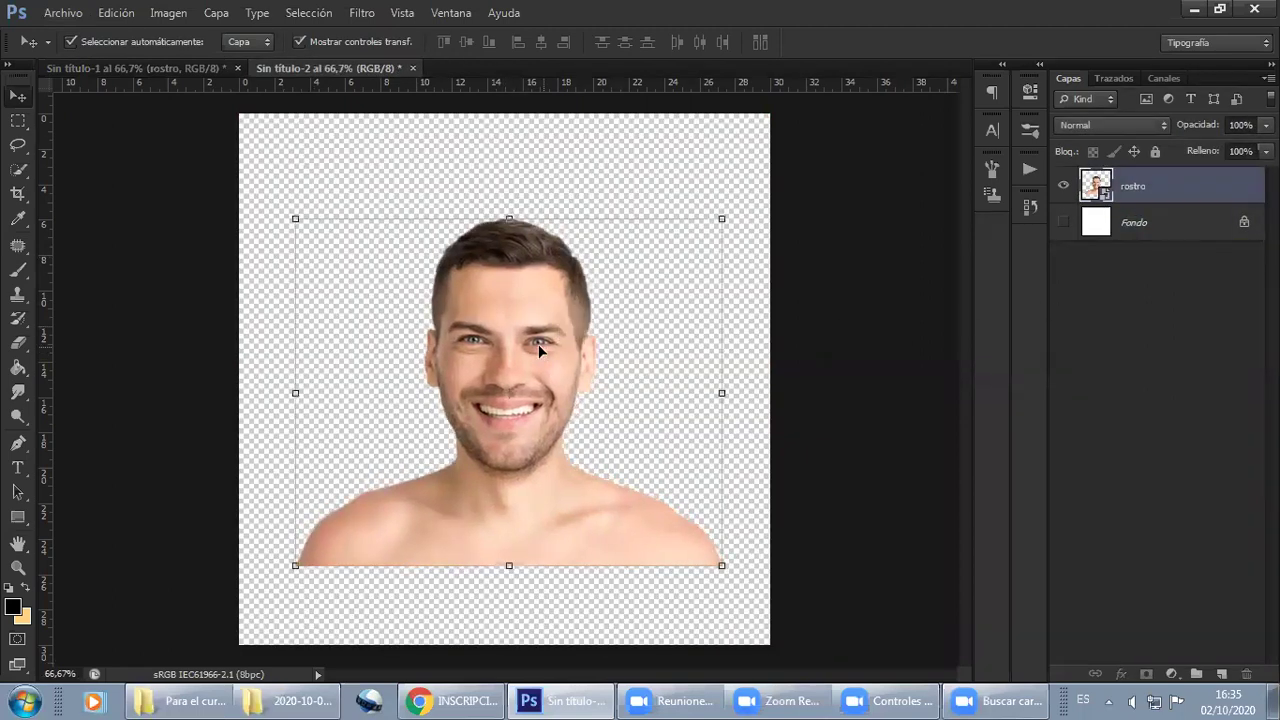
Define the face as a brush preset named Rostro
{"action": "left_click", "coordinate": [157, 17]}
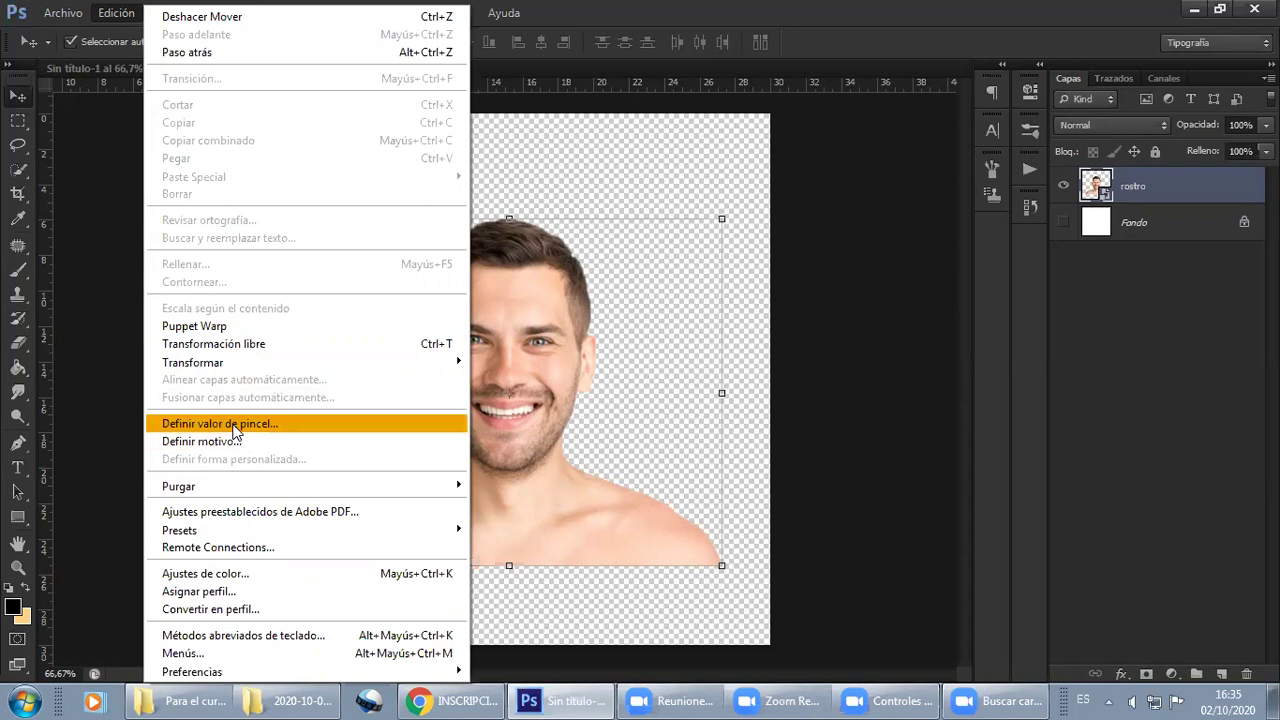
{"action": "left_click", "coordinate": [115, 14]}
{"action": "left_click", "coordinate": [115, 14]}
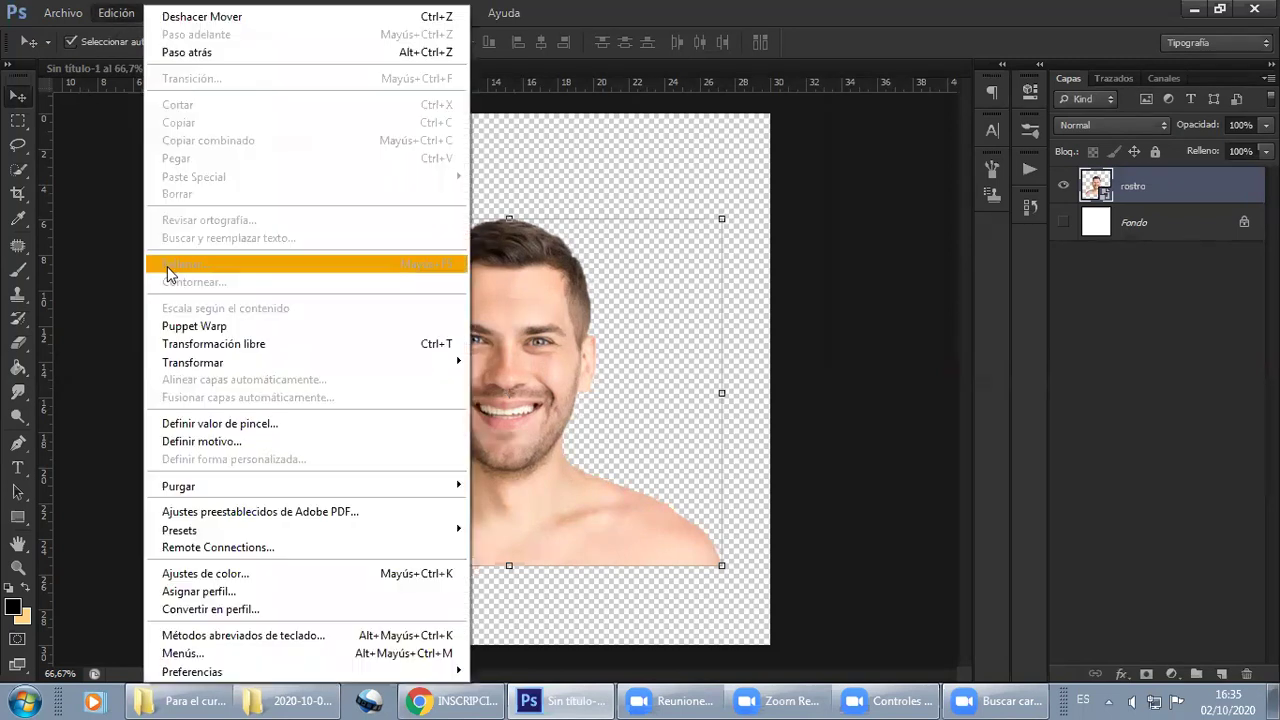
{"action": "left_click", "coordinate": [223, 425]}
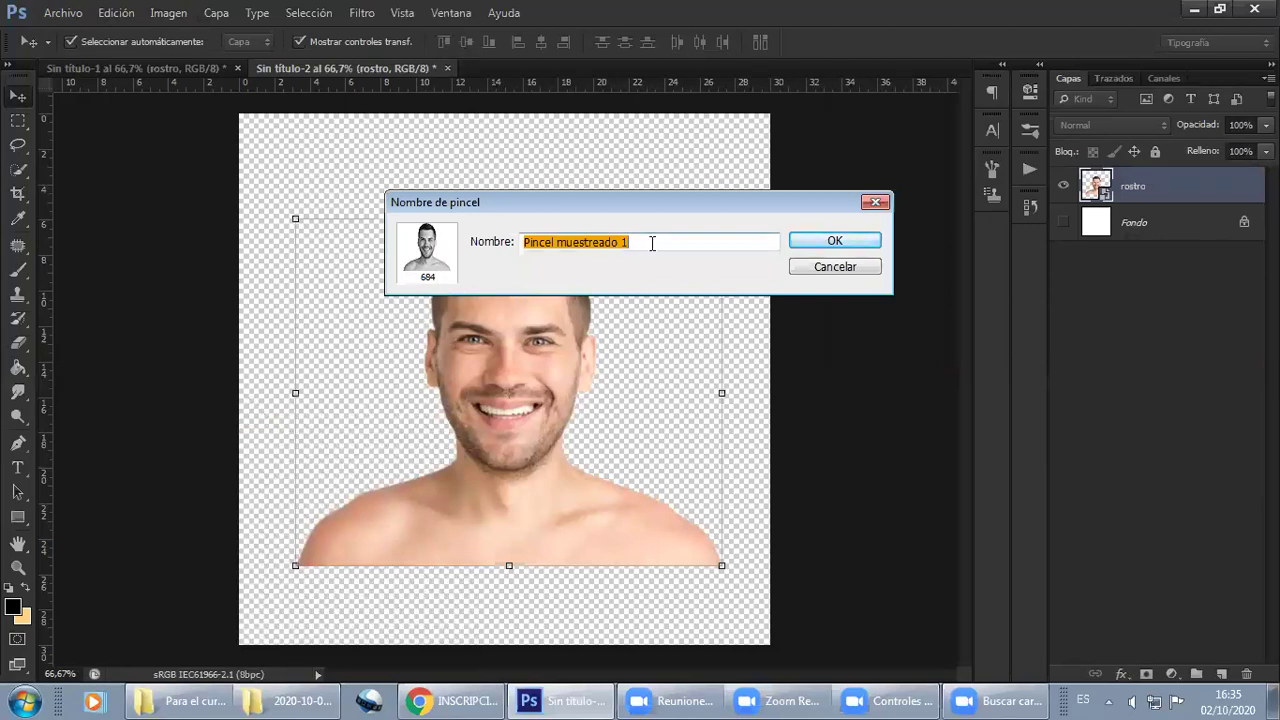
{"action": "type", "text": "Rostro"}
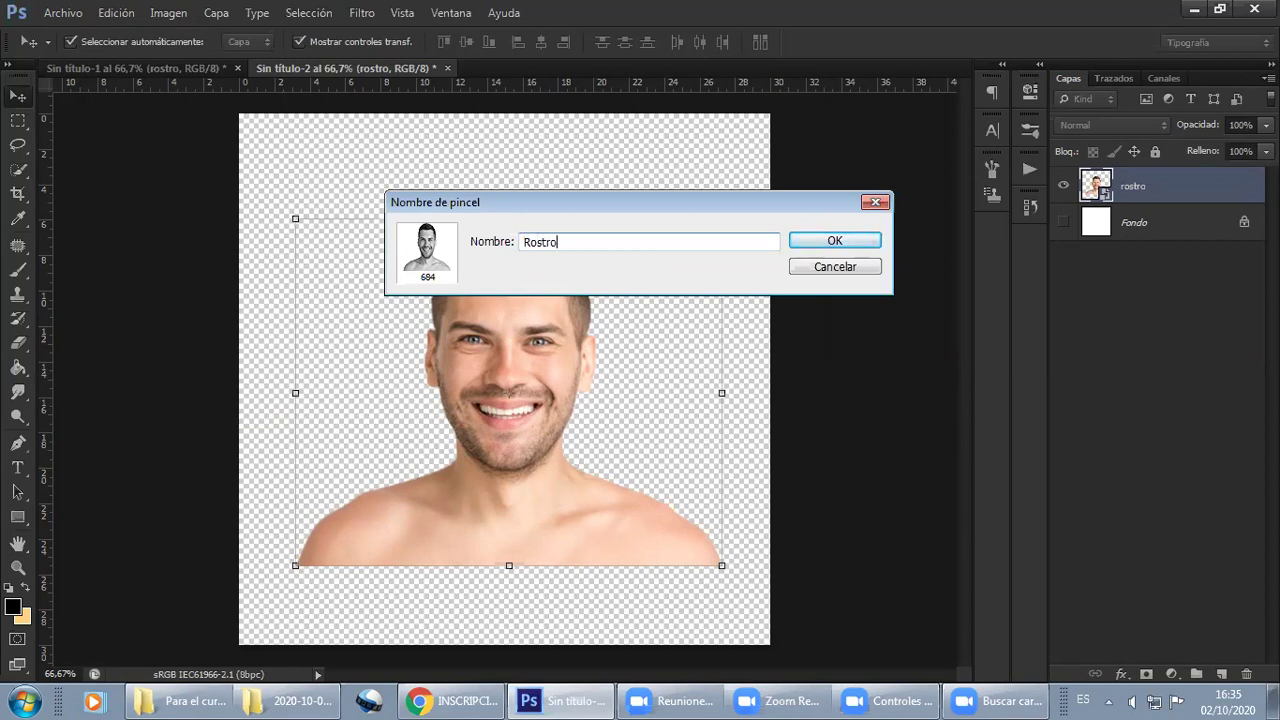
{"action": "key", "text": "Return"}
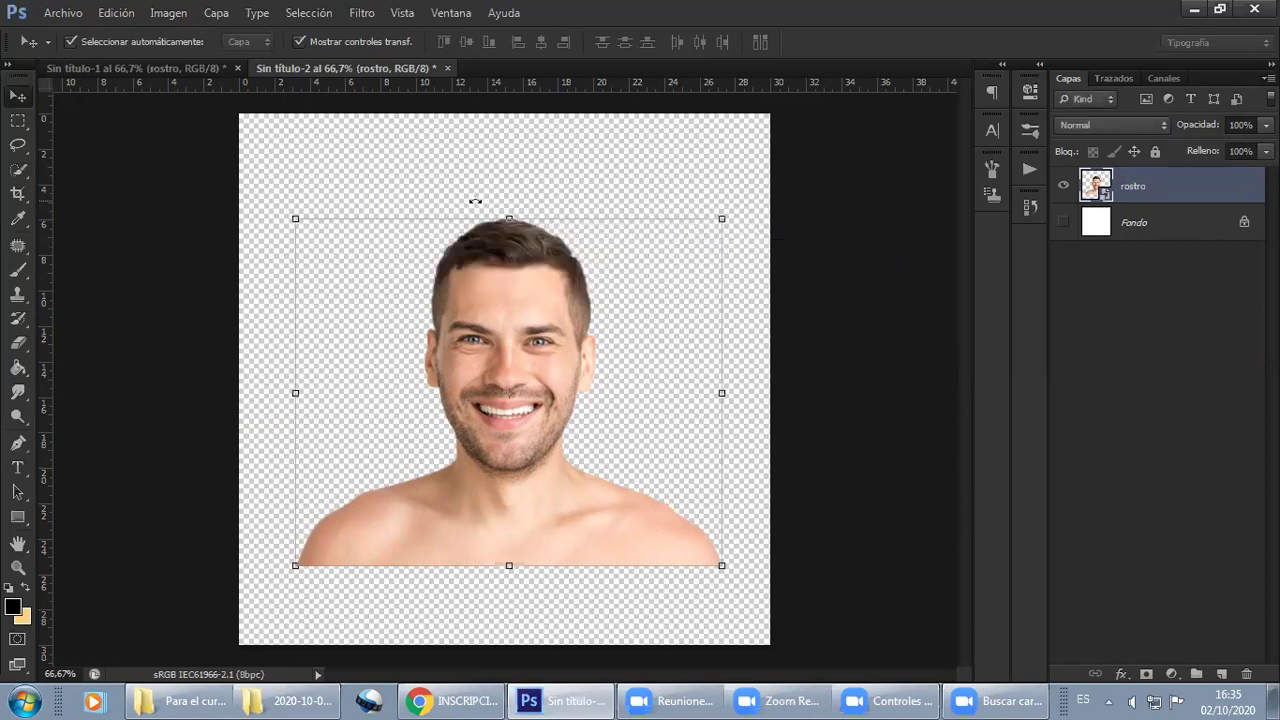
Return to the poster and choose the custom 684 brush preset
{"action": "left_click", "coordinate": [206, 68]}
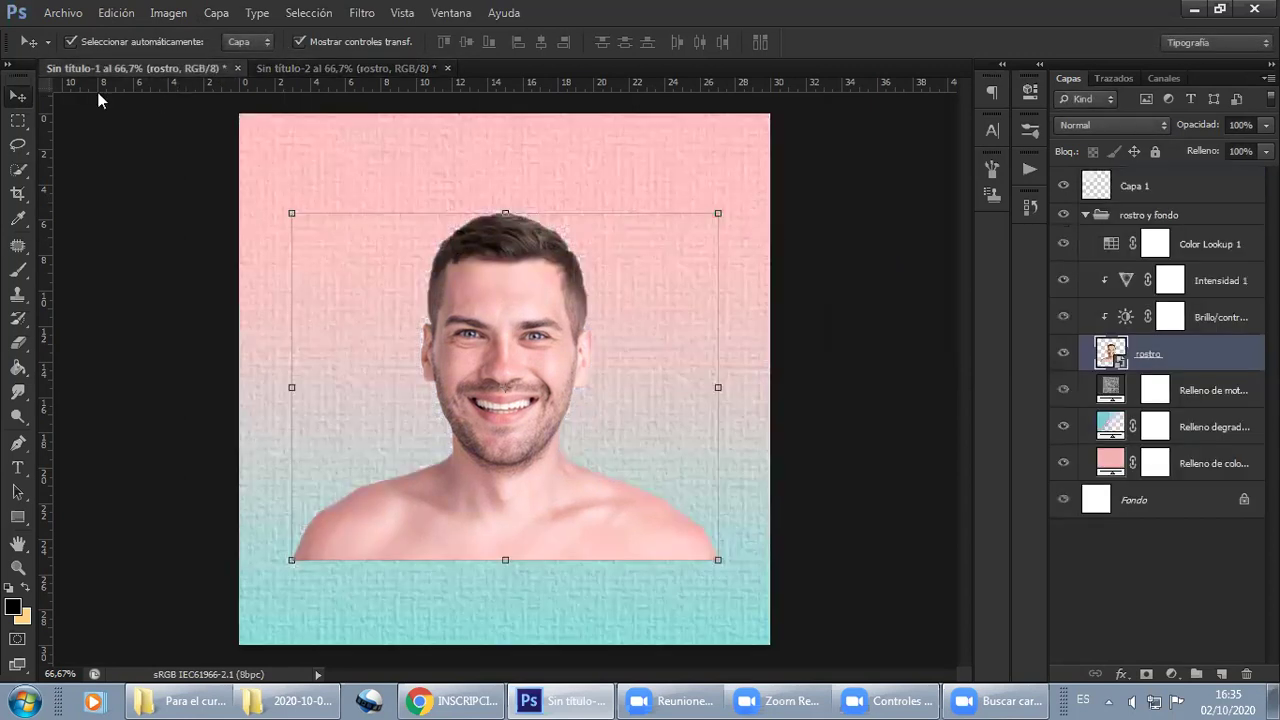
{"action": "left_click", "coordinate": [19, 270]}
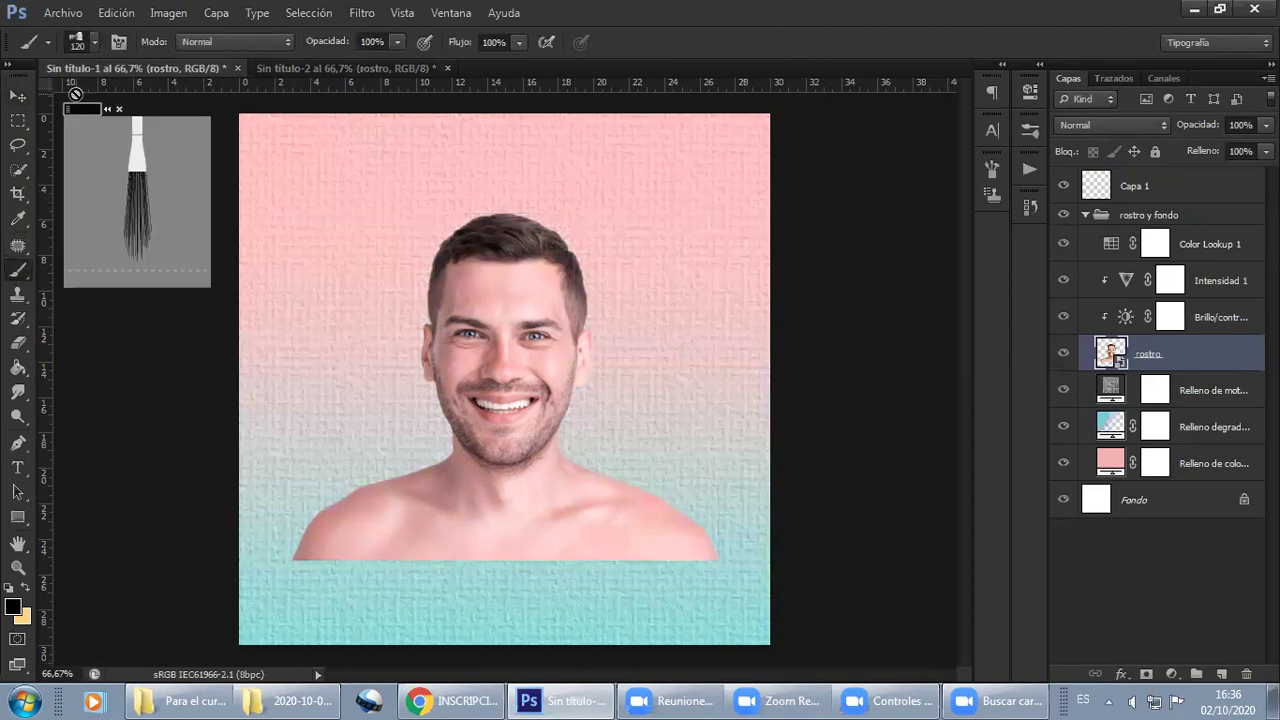
{"action": "left_click", "coordinate": [92, 42]}
{"action": "left_click_drag", "start_coordinate": [214, 233], "coordinate": [211, 253]}
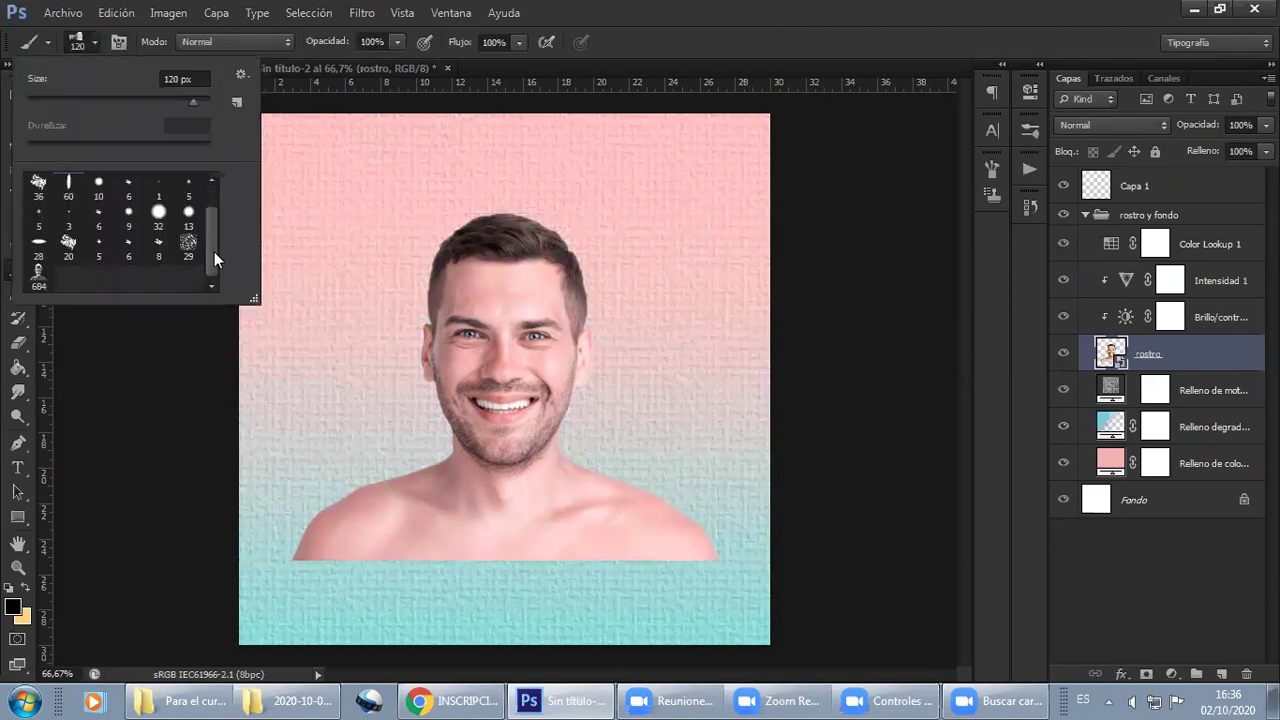
{"action": "left_click", "coordinate": [39, 283]}
{"action": "left_click", "coordinate": [94, 41]}
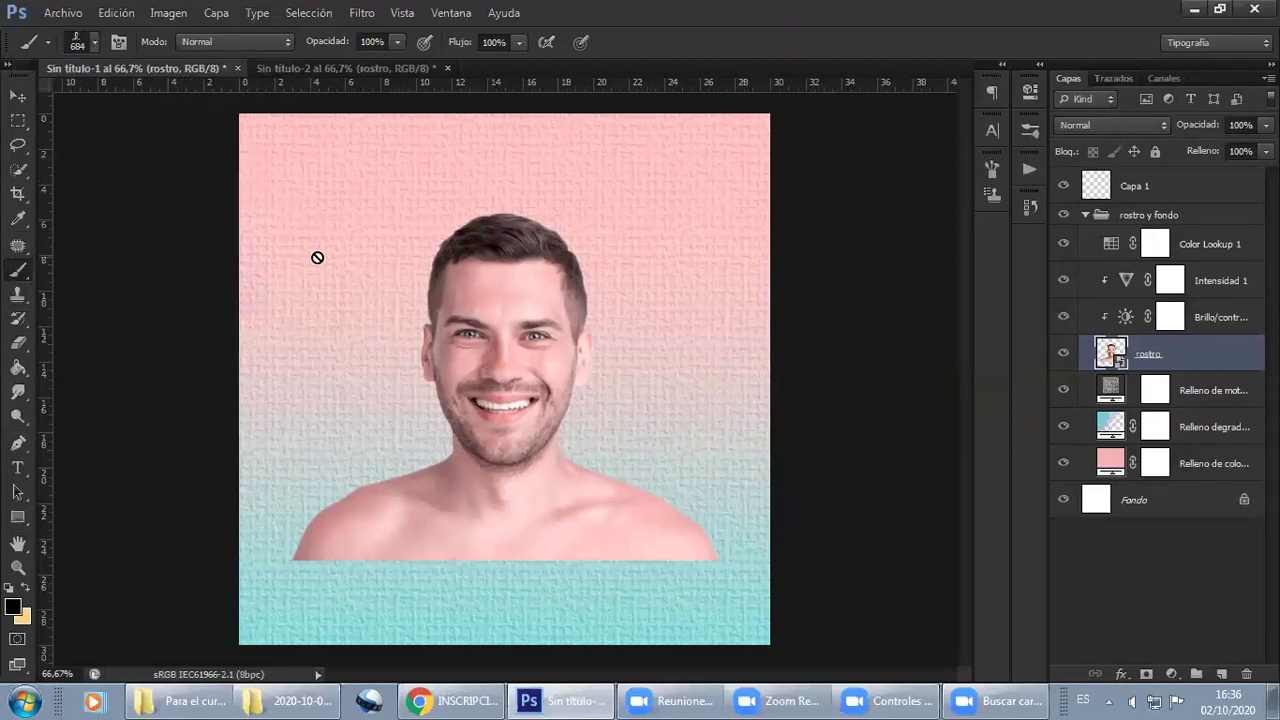
Stamp a grey face impression onto Capa 1 and hide the original rostro layer
{"action": "left_click", "coordinate": [1188, 191]}
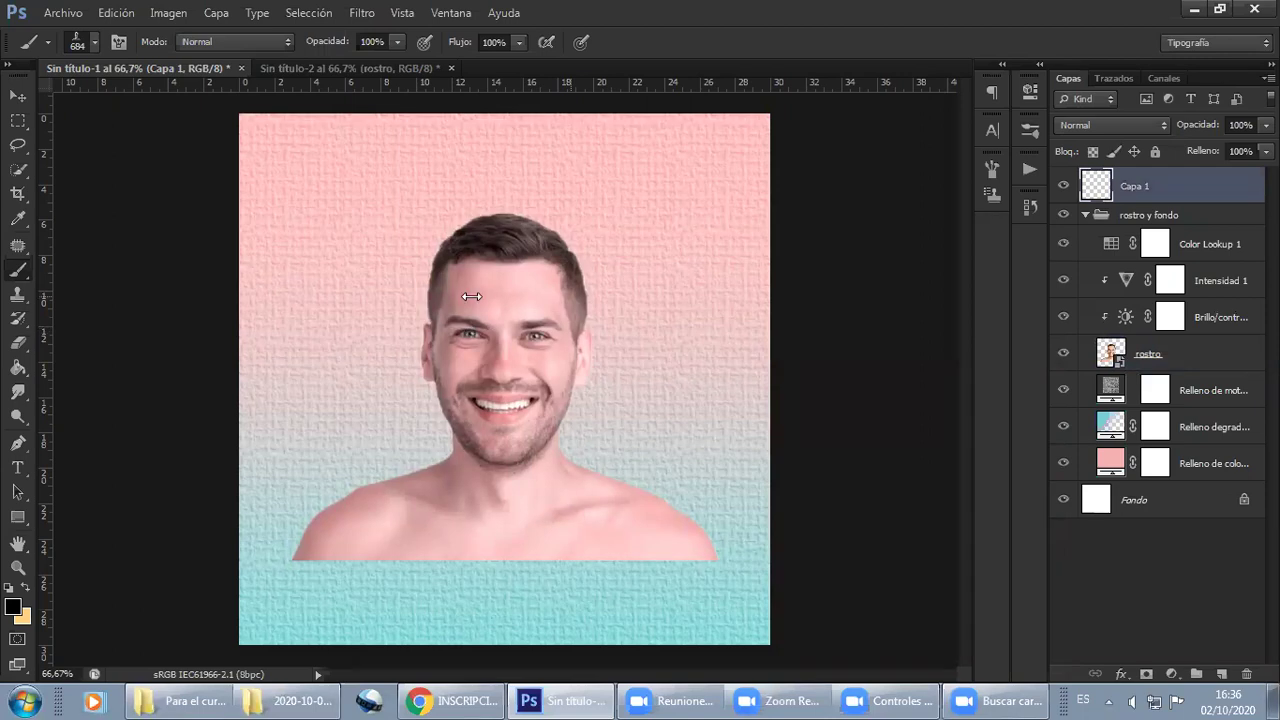
{"action": "key", "text": "alt"}
{"action": "left_click", "coordinate": [507, 378]}
{"action": "key", "text": "ctrl+alt+z"}
{"action": "key", "text": "ctrl+alt+z"}
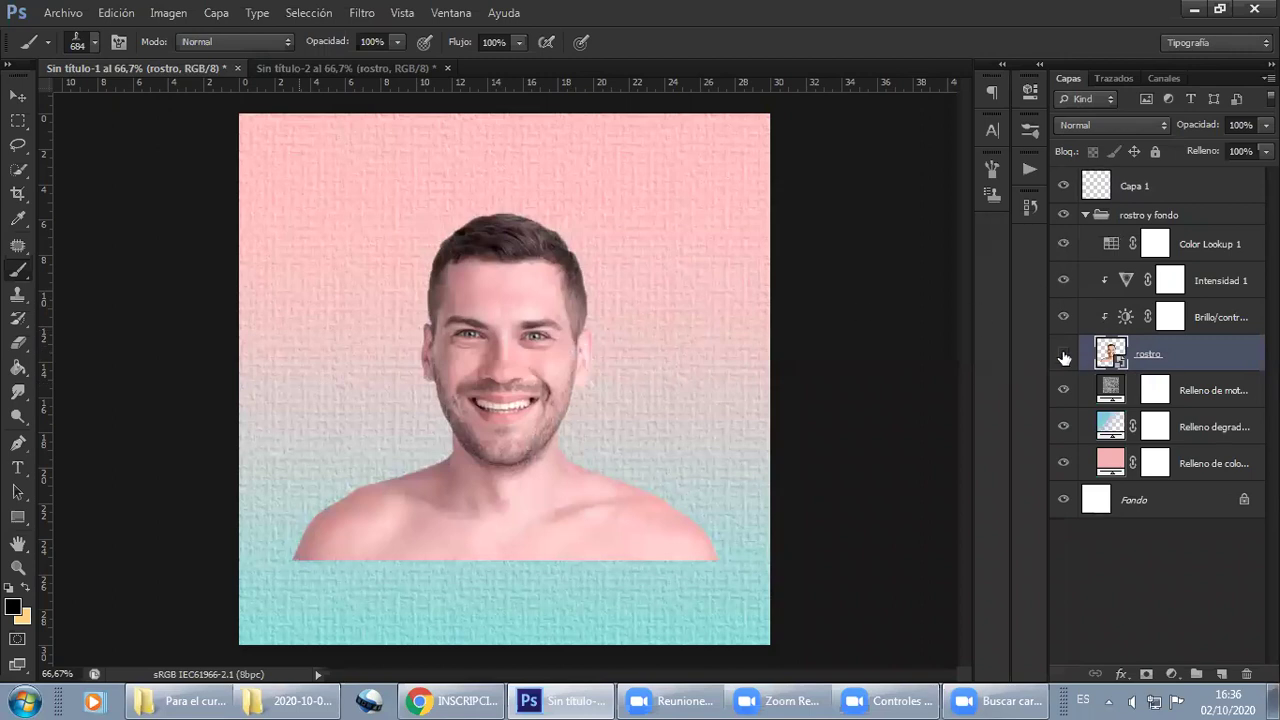
{"action": "left_click", "coordinate": [1063, 353]}
{"action": "left_click", "coordinate": [1157, 182]}
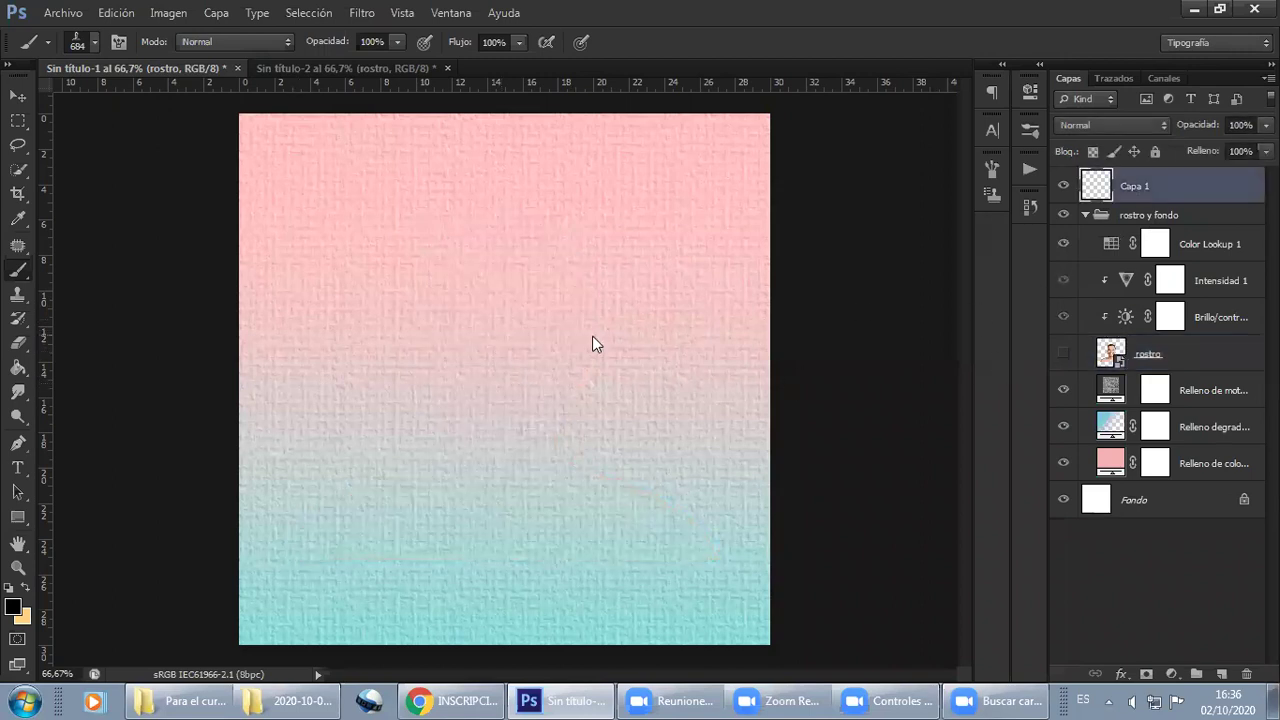
{"action": "key", "text": "ctrl+z"}
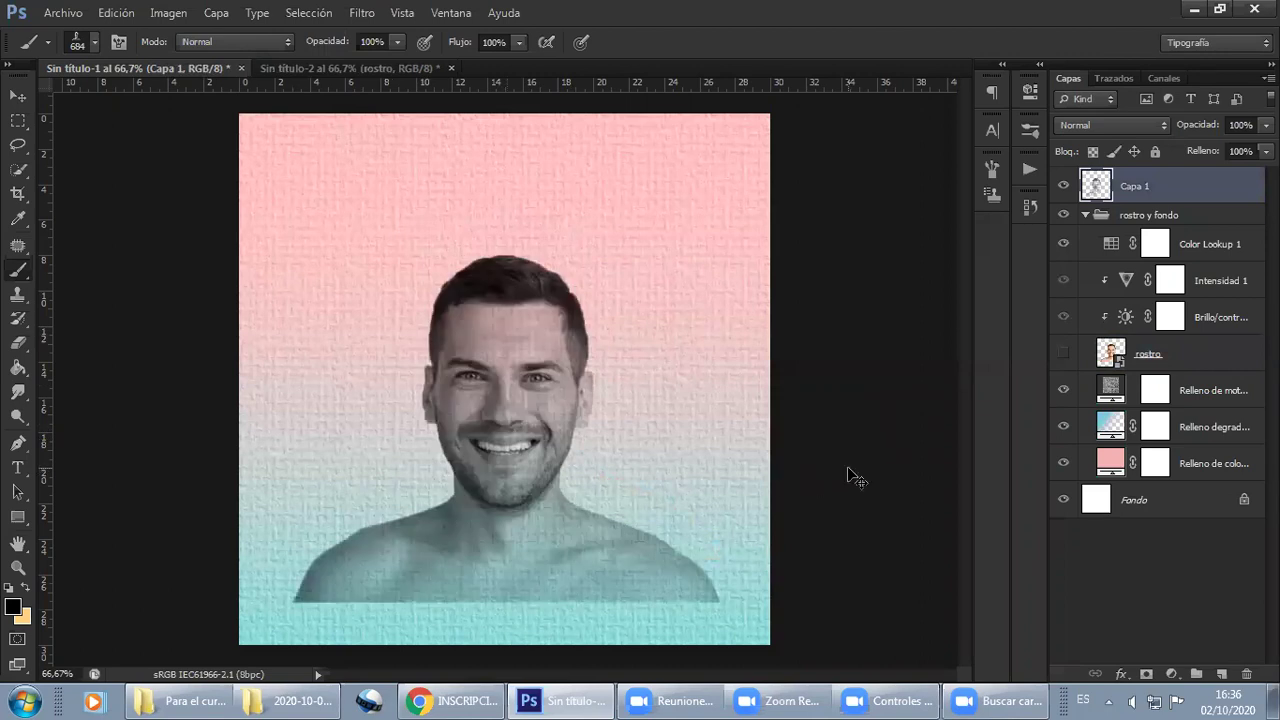
{"action": "key", "text": "ctrl+z"}
Set the foreground painting colour to dark red in the Color Picker
{"action": "left_click", "coordinate": [25, 588]}
{"action": "mouse_move", "coordinate": [902, 351]}
{"action": "left_mouse_down"}
{"action": "mouse_move", "coordinate": [943, 391]}
{"action": "mouse_move", "coordinate": [997, 314]}
{"action": "left_mouse_up"}
{"action": "left_click", "coordinate": [979, 495]}
{"action": "left_click", "coordinate": [1029, 308]}
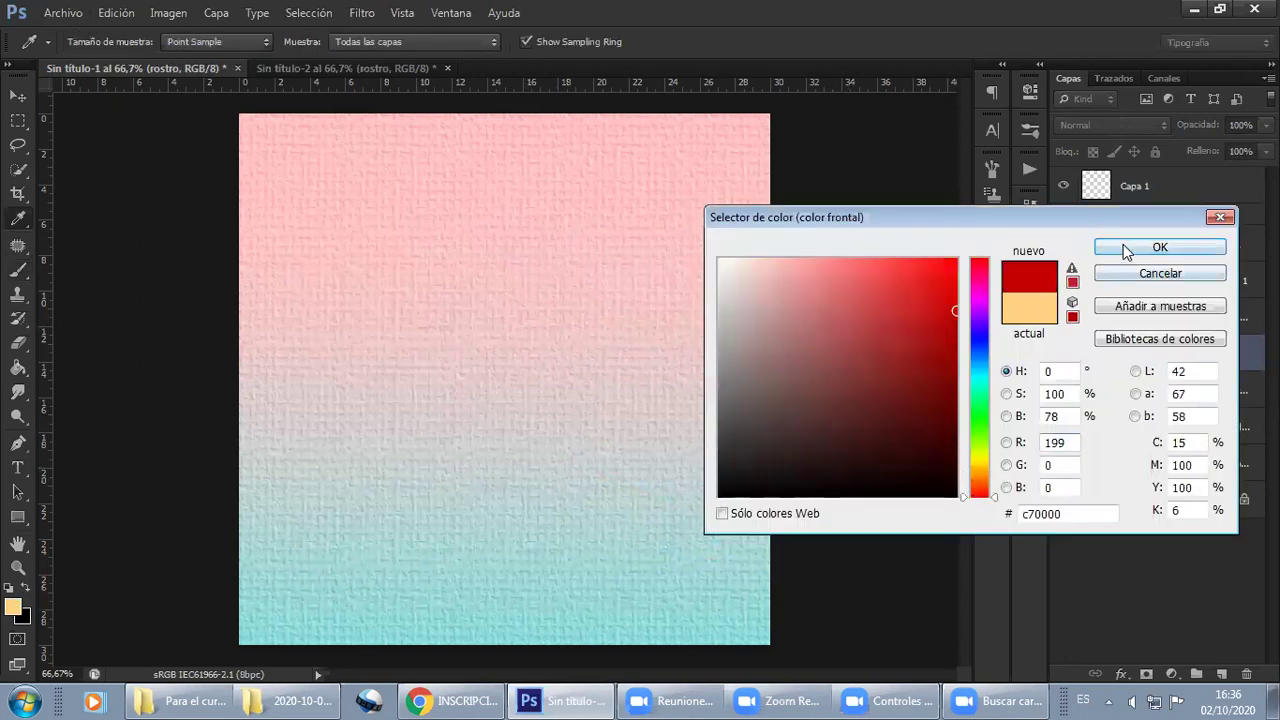
{"action": "left_click", "coordinate": [1159, 247]}
Paint a red face on Capa 1, undo it, then stamp a faint red face
{"action": "key", "text": "b"}
{"action": "left_click", "coordinate": [1127, 185]}
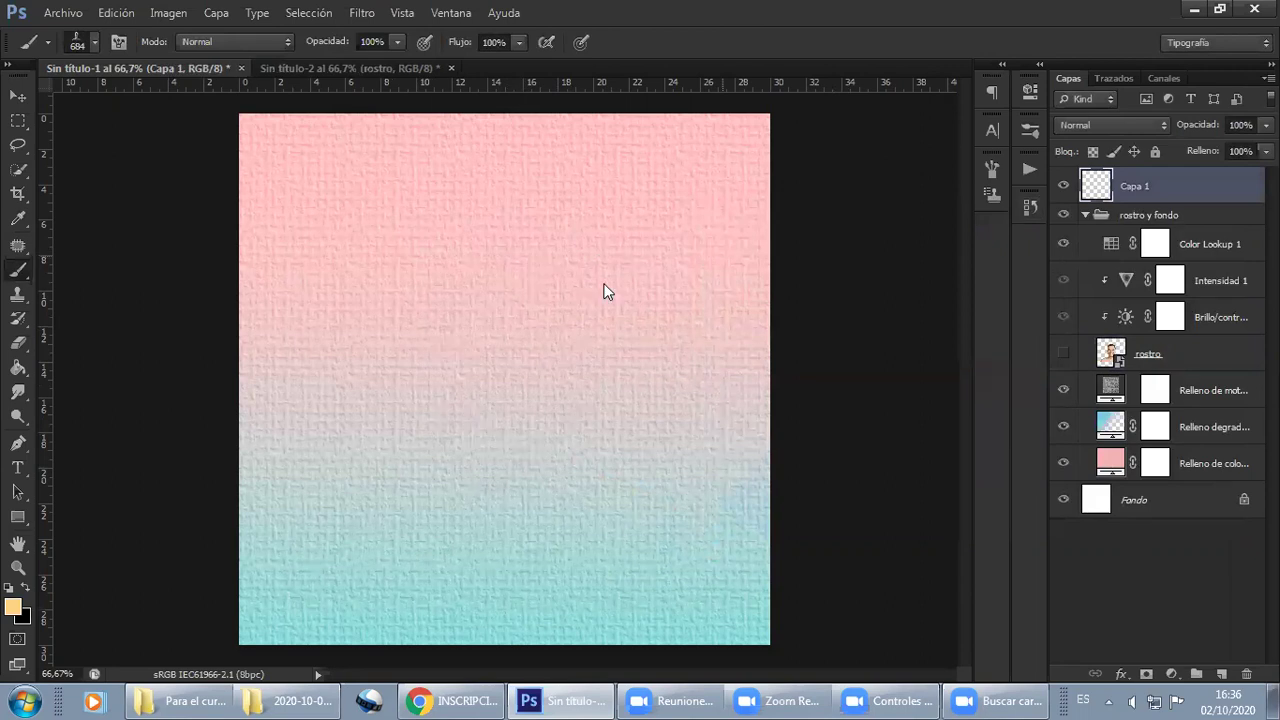
{"action": "left_click_drag", "start_coordinate": [489, 430], "coordinate": [611, 565]}
{"action": "key", "text": "ctrl+z"}
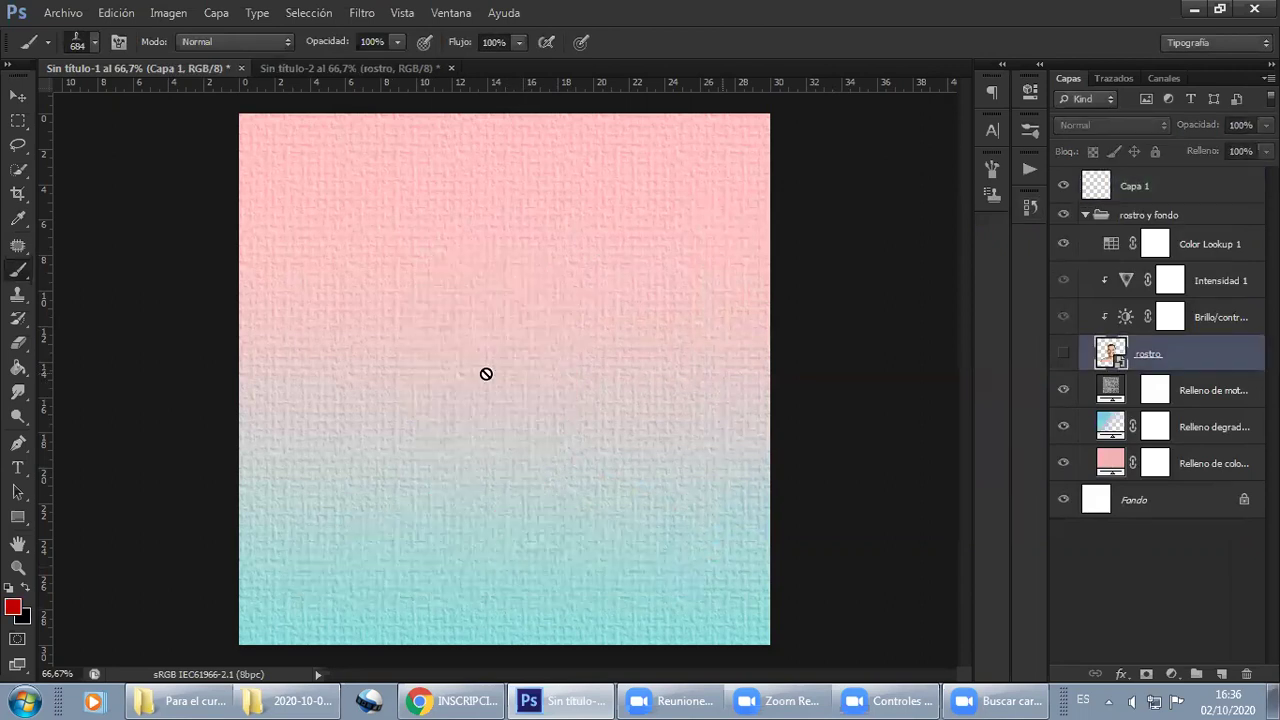
{"action": "left_click", "coordinate": [16, 98]}
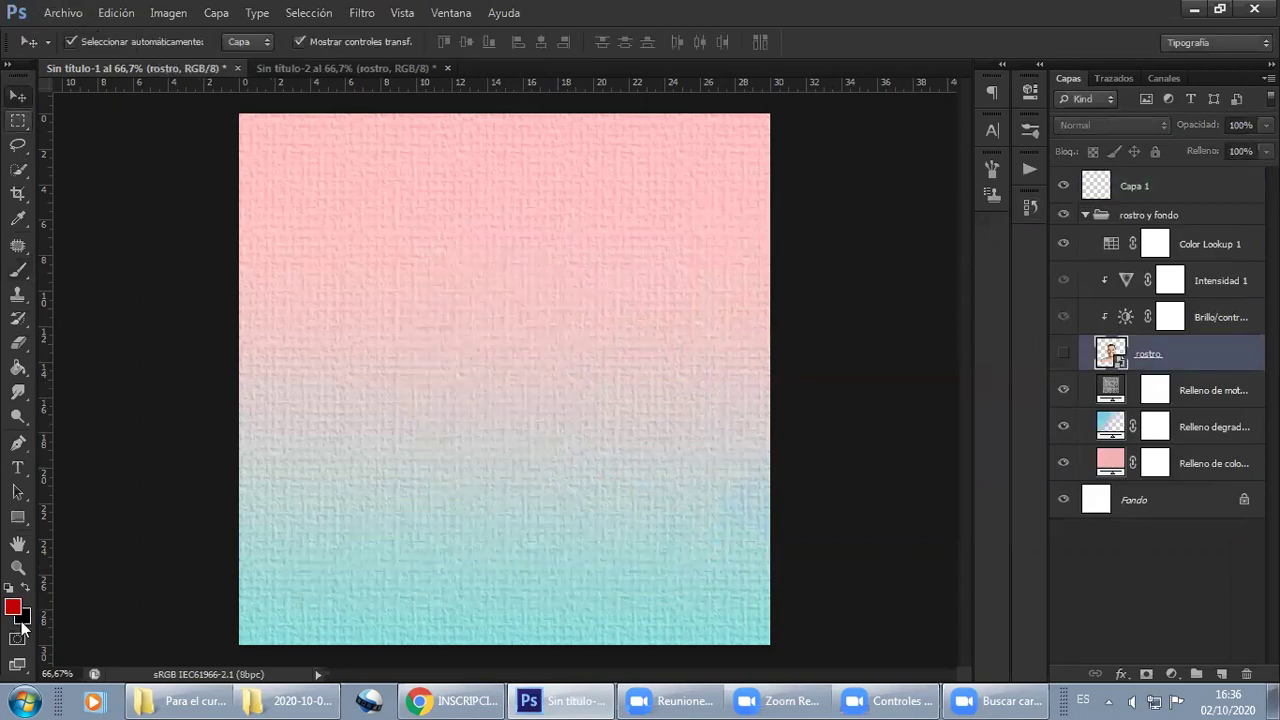
{"action": "left_click", "coordinate": [537, 223]}
{"action": "left_click", "coordinate": [17, 270]}
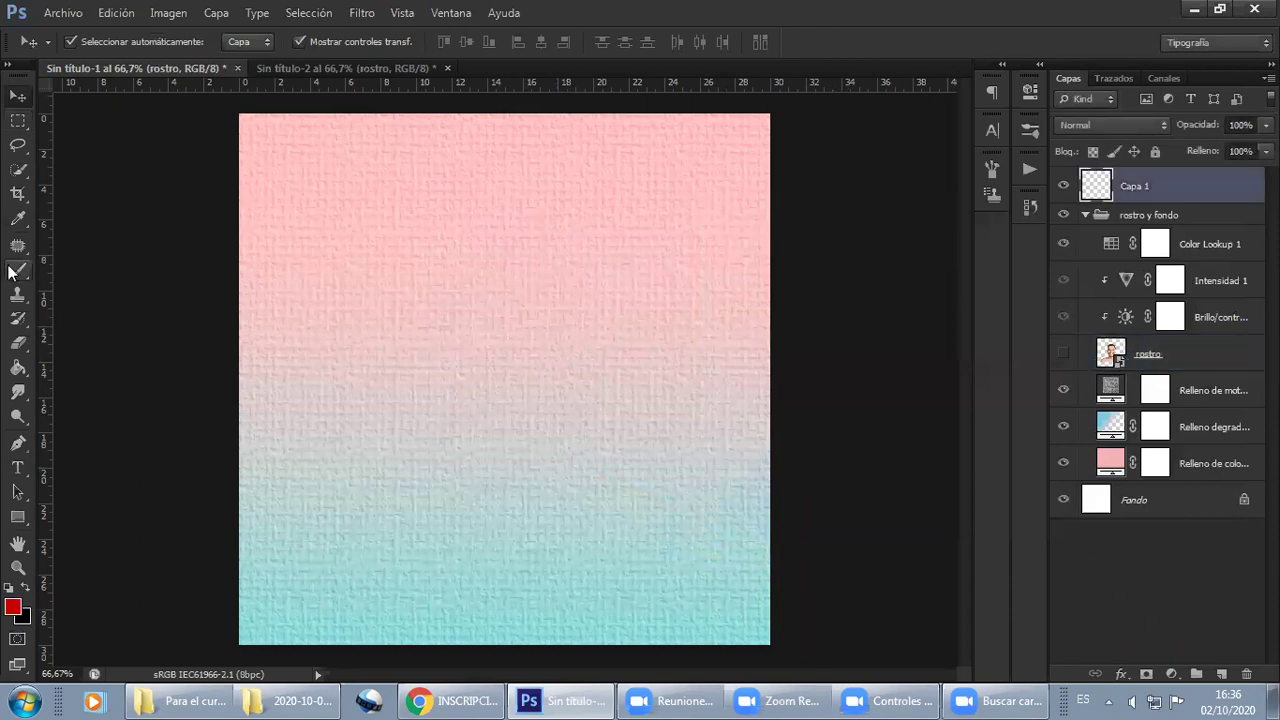
{"action": "right_click", "coordinate": [482, 396], "text": "alt"}
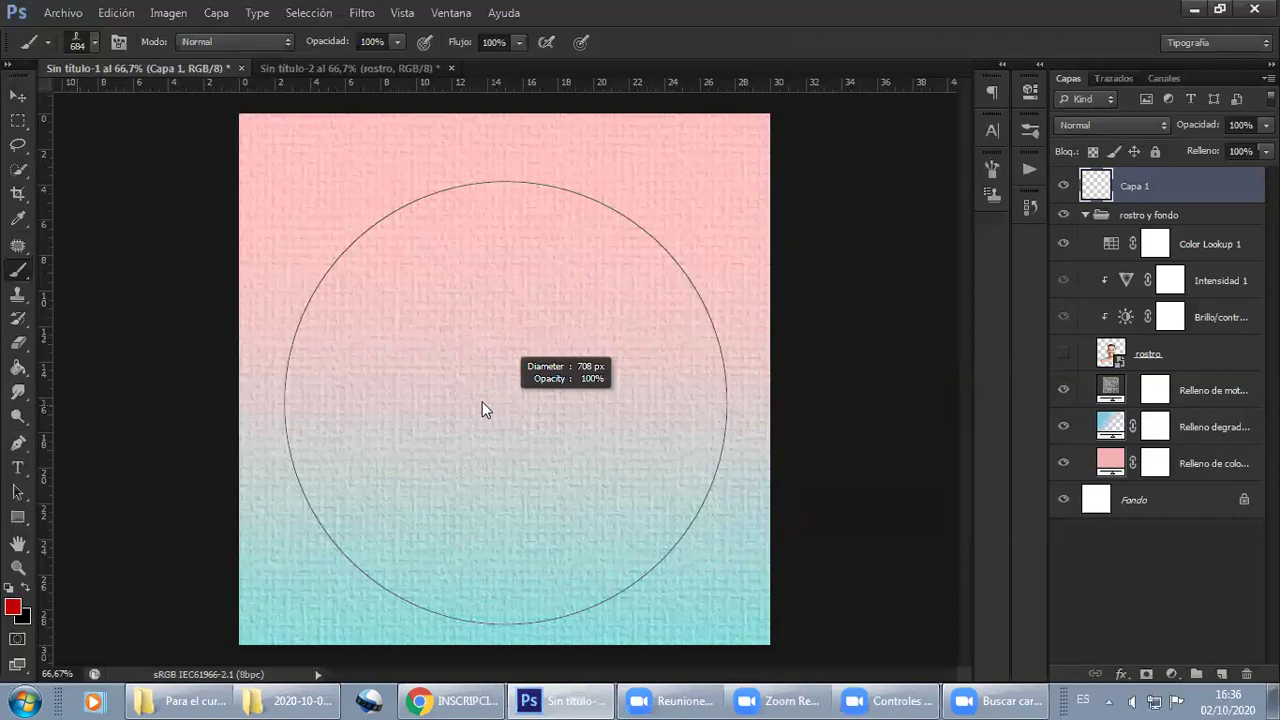
{"action": "left_click", "coordinate": [479, 319]}
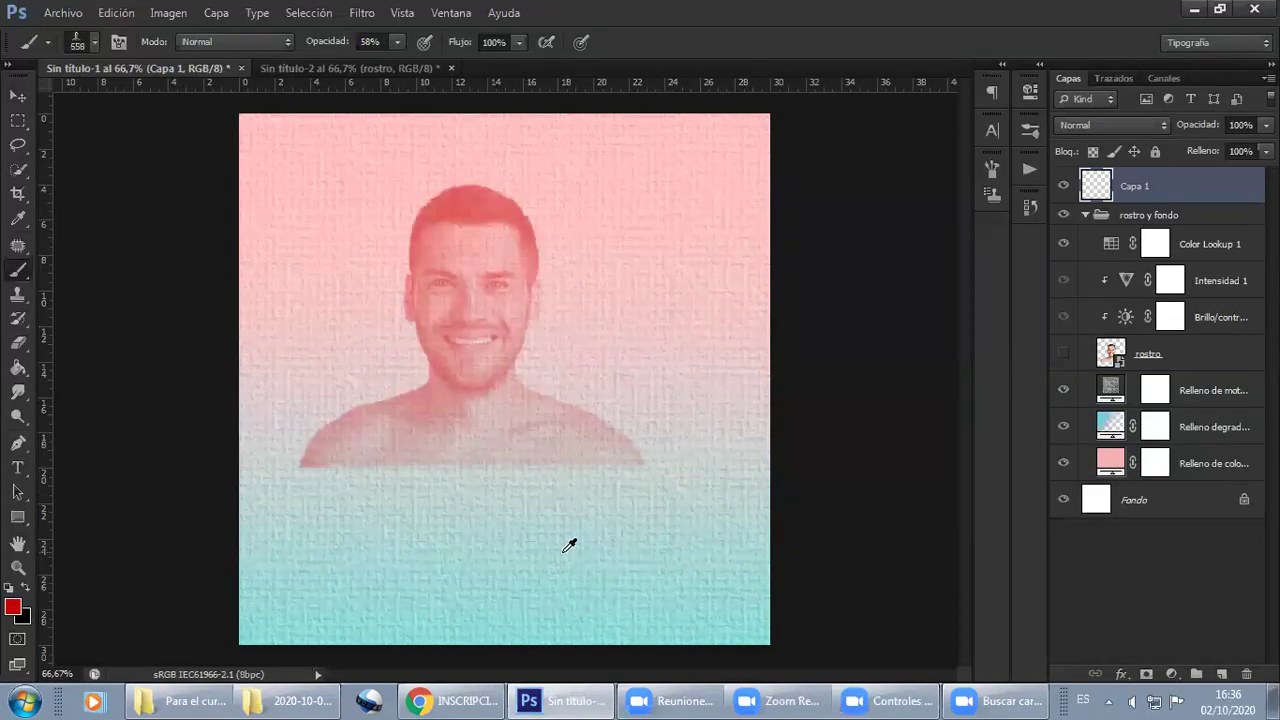
Make the original rostro face layer visible again and switch to the Sin título-2 document
{"action": "left_click", "coordinate": [1210, 352]}
{"action": "left_click", "coordinate": [1063, 352]}
{"action": "left_click", "coordinate": [1097, 188]}
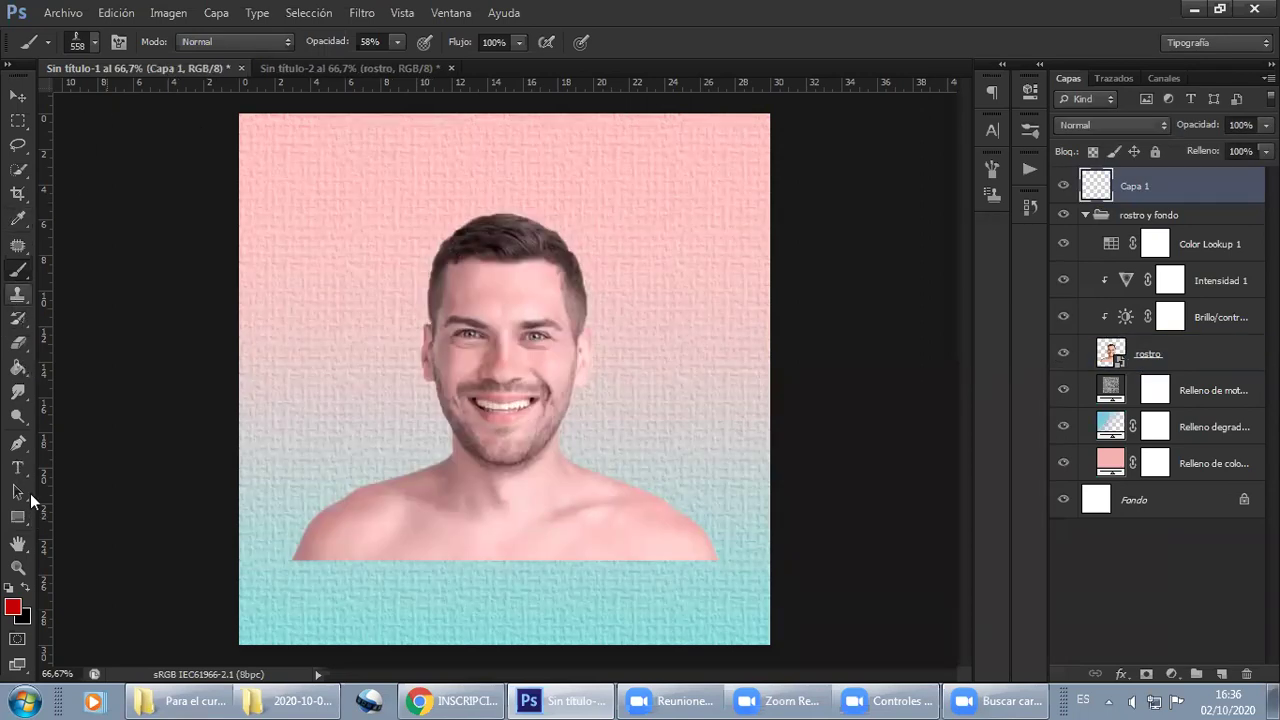
{"action": "left_click", "coordinate": [18, 517]}
{"action": "left_click", "coordinate": [315, 71]}
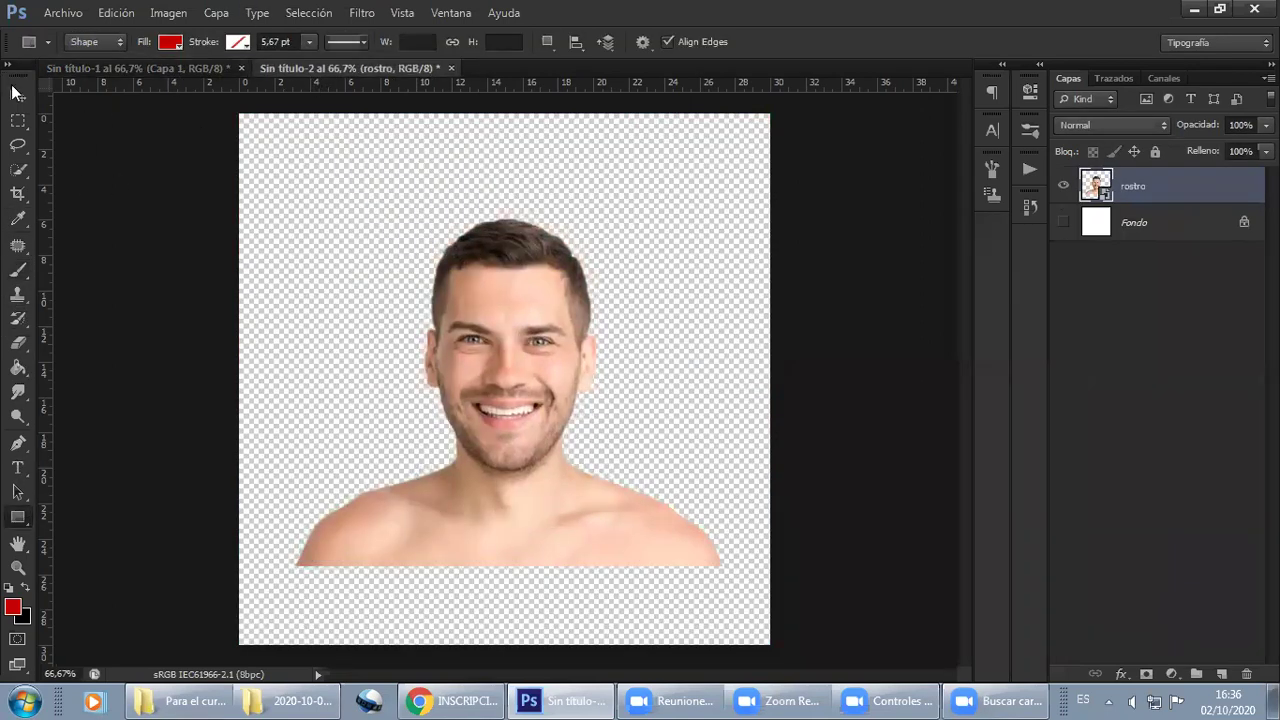
Delete the face layer, draw a red square, and delete the white Fondo layer
{"action": "key", "text": "v"}
{"action": "key", "text": "Delete"}
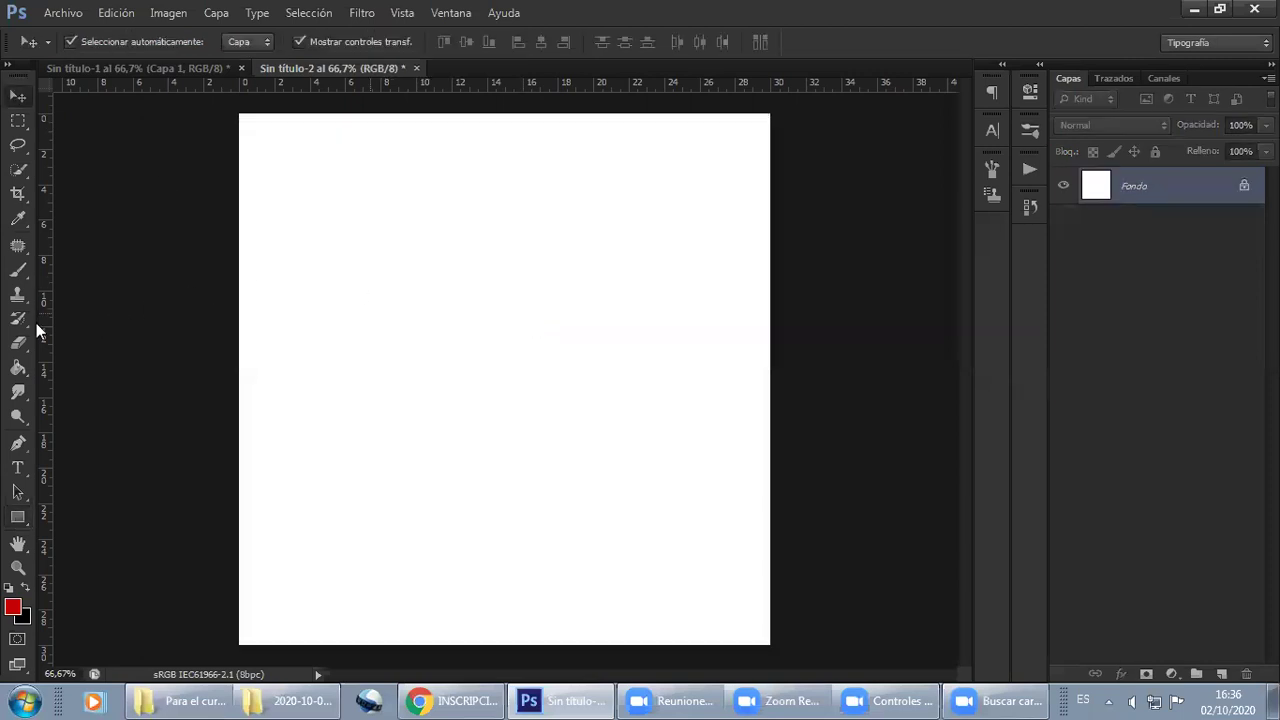
{"action": "left_click", "coordinate": [18, 517]}
{"action": "left_click_drag", "start_coordinate": [397, 240], "coordinate": [603, 432]}
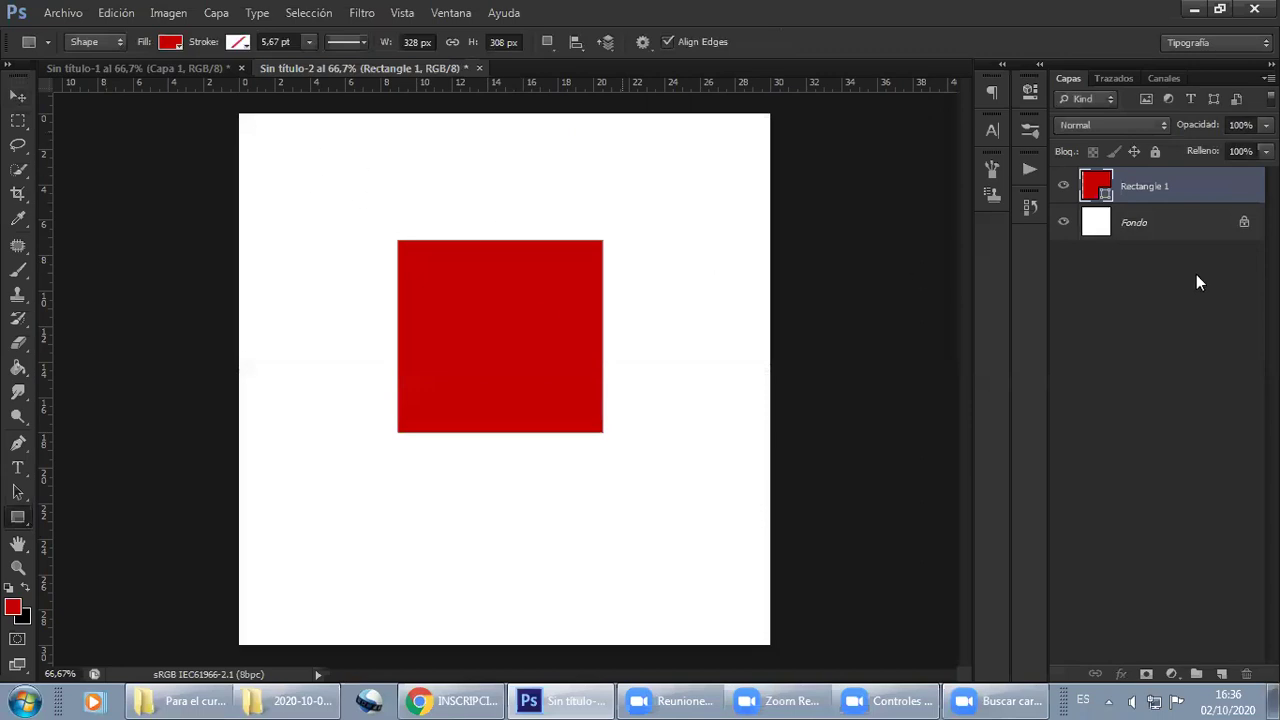
{"action": "left_click", "coordinate": [1224, 237]}
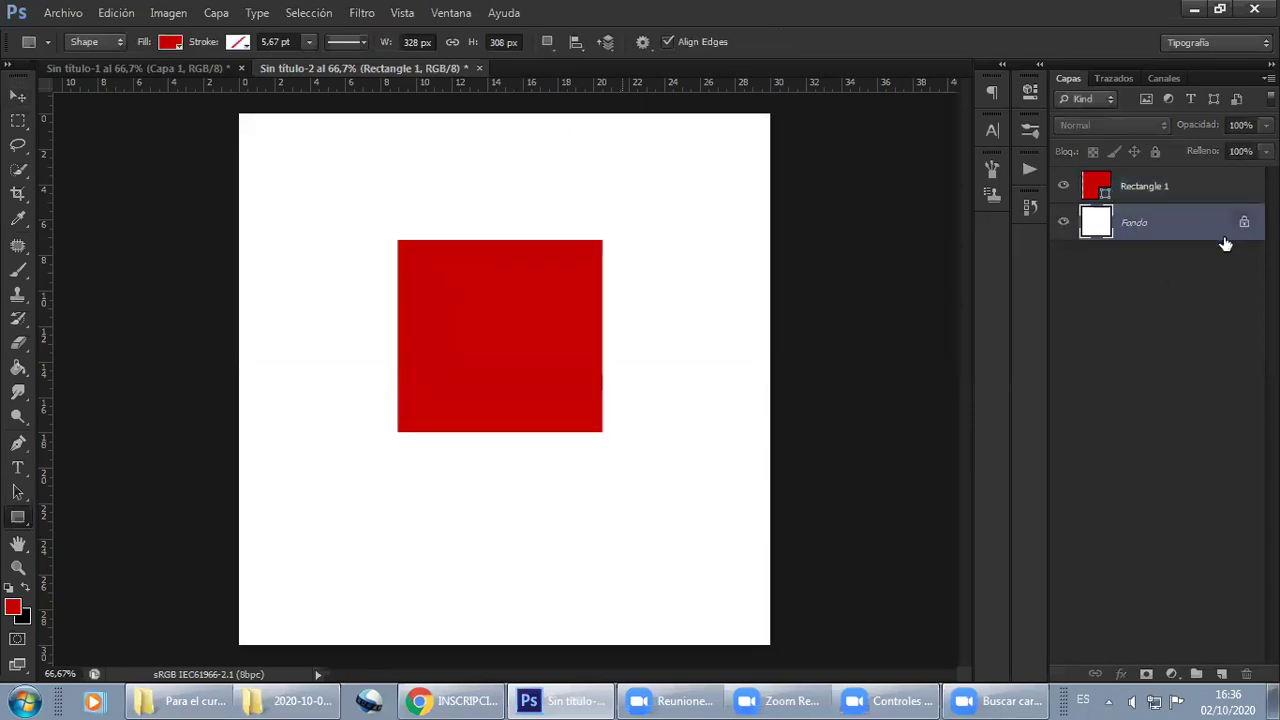
{"action": "key", "text": "Delete"}
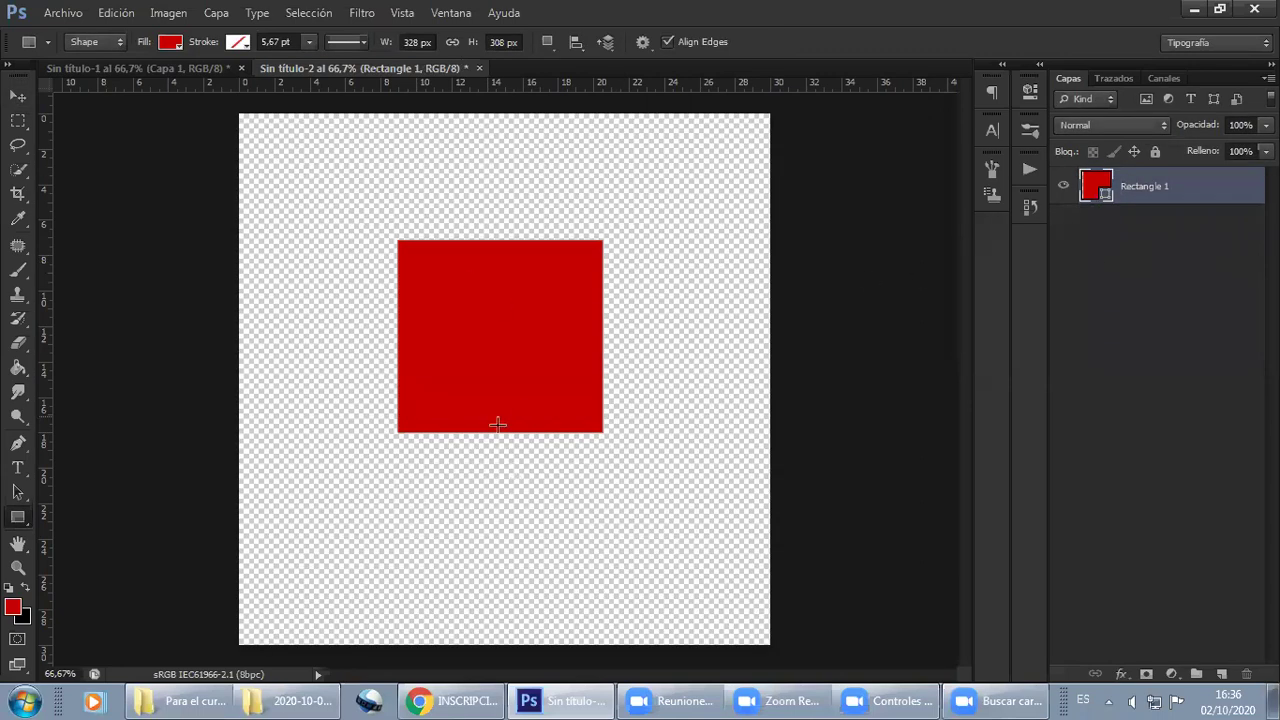
Position the red square slightly below the page centre
{"action": "left_click", "coordinate": [17, 96]}
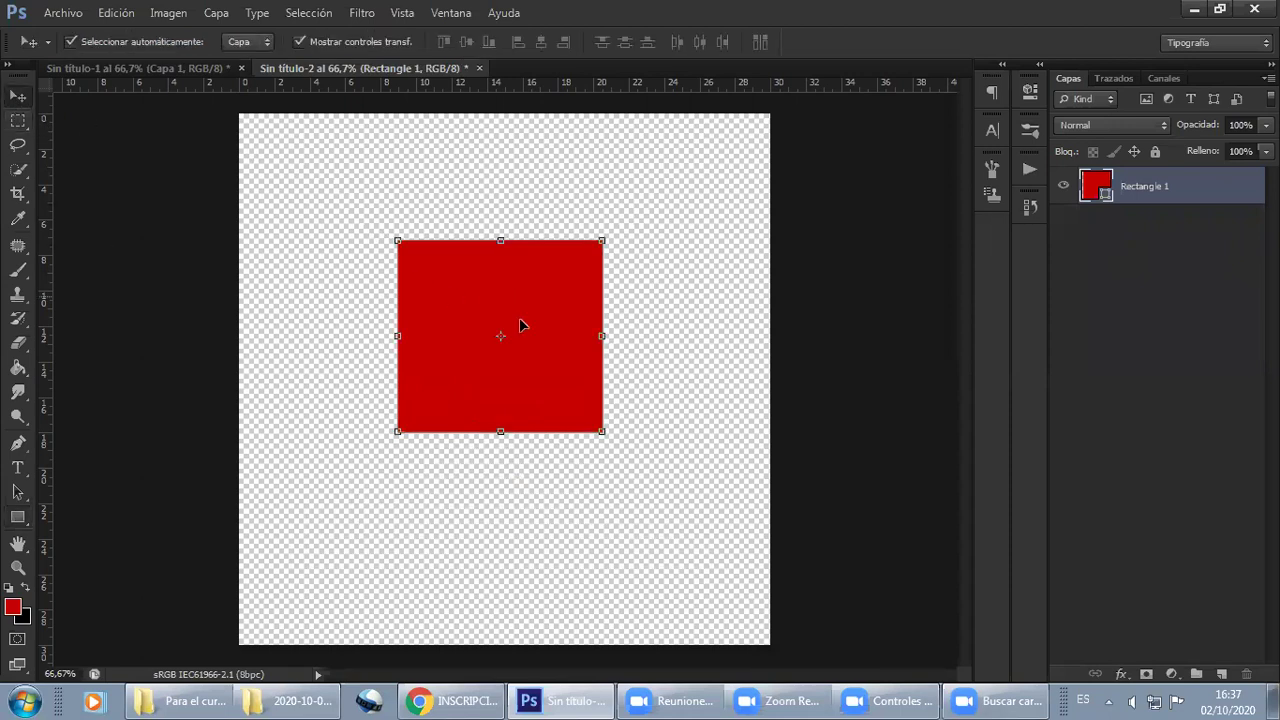
{"action": "left_click_drag", "start_coordinate": [519, 325], "coordinate": [516, 380]}
{"action": "left_click", "coordinate": [612, 210]}
{"action": "left_click", "coordinate": [511, 349]}
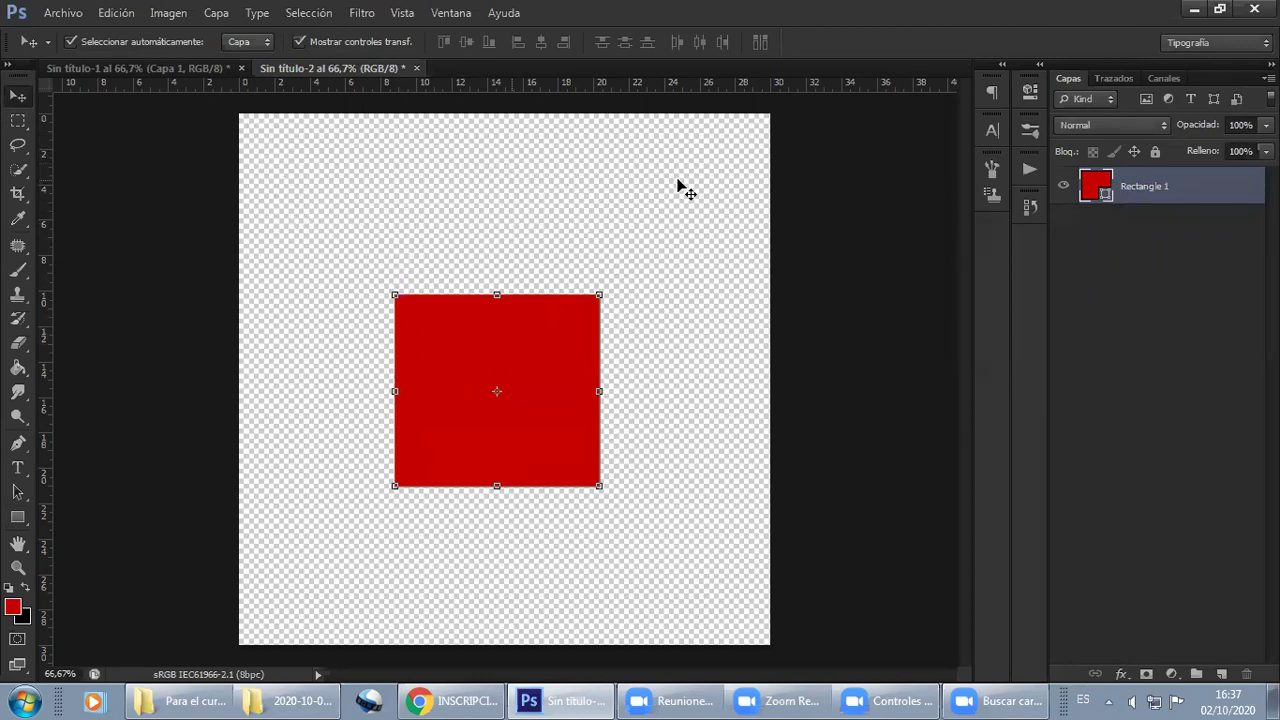
{"action": "key", "text": "ctrl+plus"}
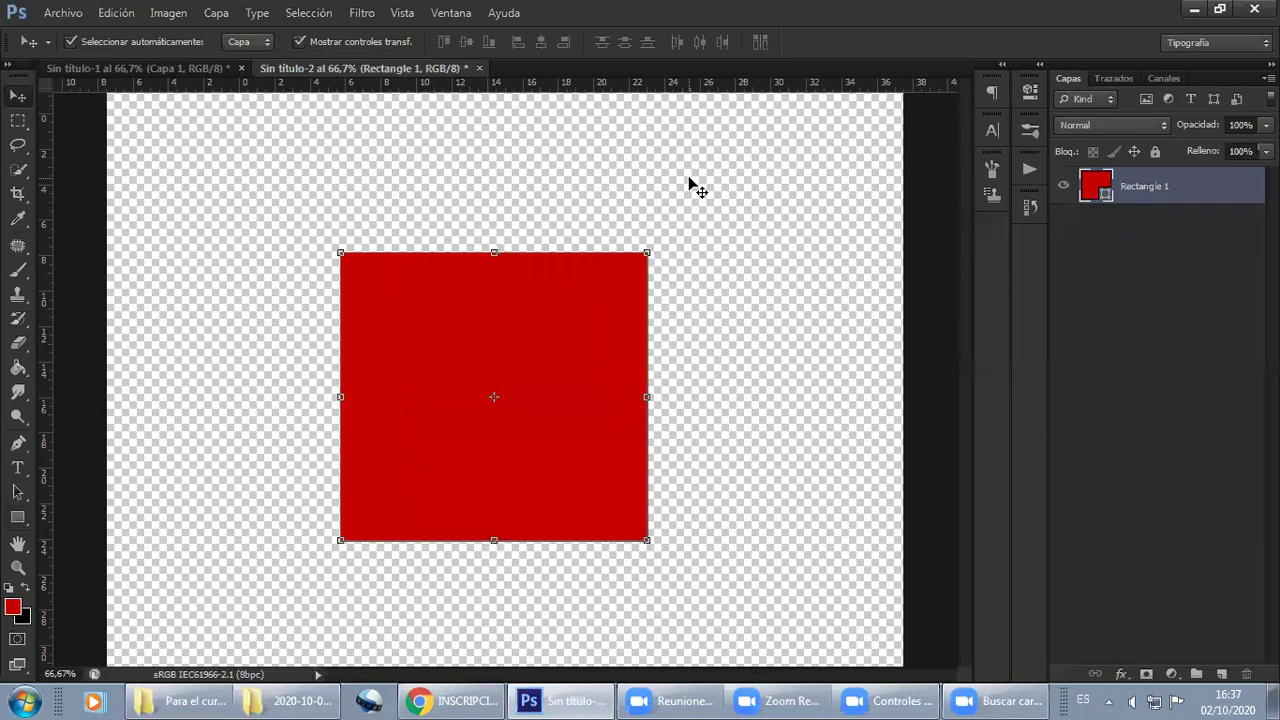
{"action": "key", "text": "ctrl+plus"}
{"action": "mouse_move", "coordinate": [240, 254]}
{"action": "left_mouse_down"}
{"action": "mouse_move", "coordinate": [487, 473]}
{"action": "mouse_move", "coordinate": [520, 549]}
{"action": "left_mouse_up"}
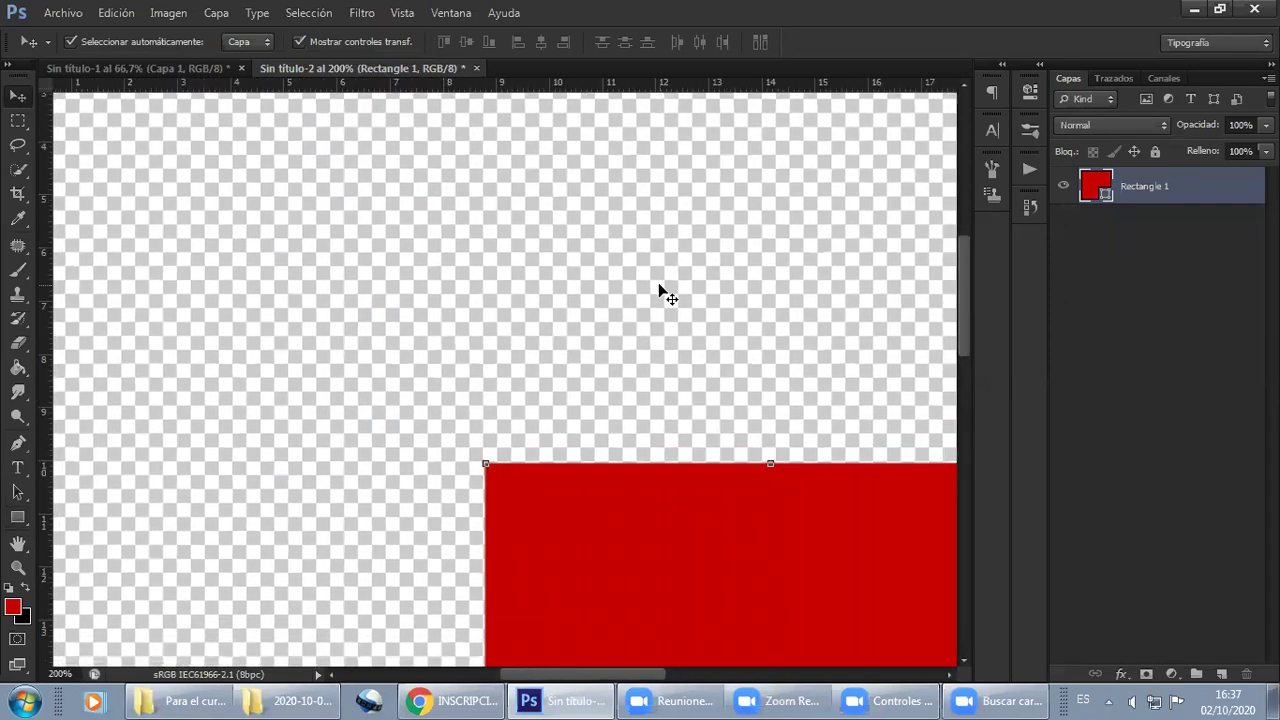
{"action": "key", "text": "ctrl+minus"}
{"action": "key", "text": "ctrl+minus"}
{"action": "left_click", "coordinate": [731, 391]}
{"action": "left_click_drag", "start_coordinate": [569, 383], "coordinate": [574, 383]}
{"action": "left_click_drag", "start_coordinate": [598, 561], "coordinate": [612, 573]}
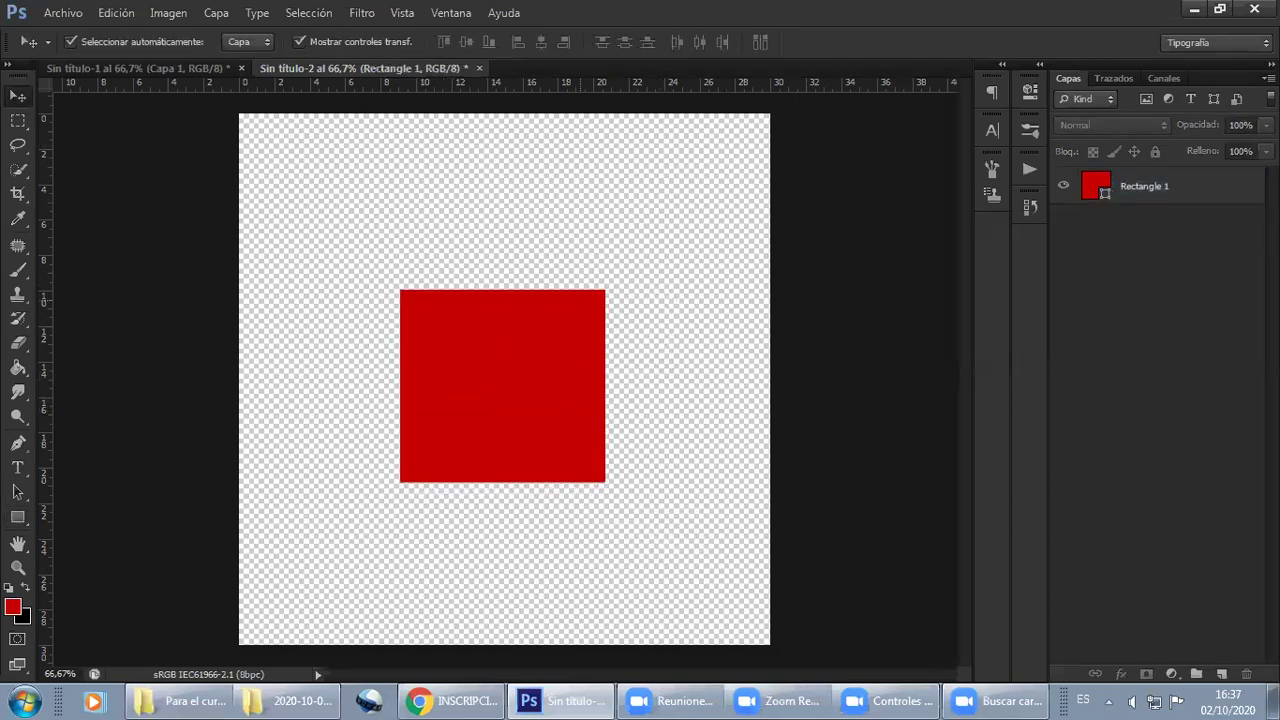
{"action": "left_click", "coordinate": [698, 493]}
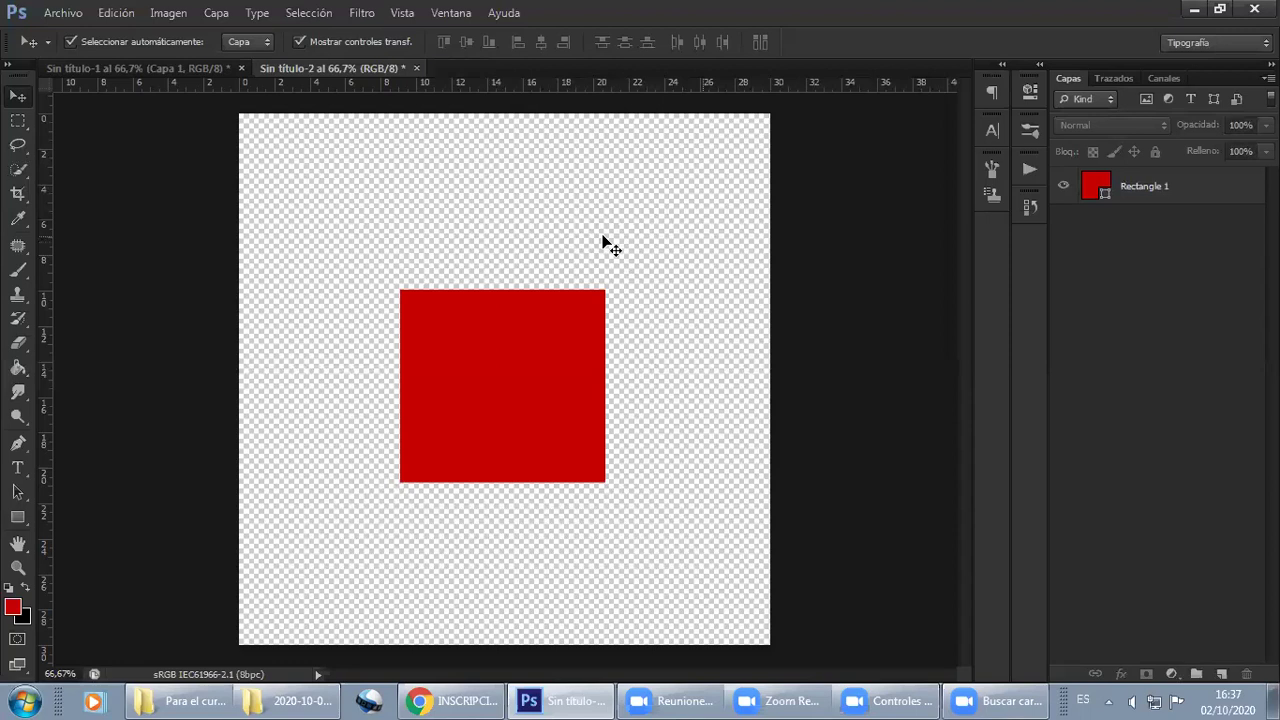
{"action": "mouse_move", "coordinate": [510, 352]}
{"action": "left_mouse_down"}
{"action": "mouse_move", "coordinate": [474, 274]}
{"action": "mouse_move", "coordinate": [503, 351]}
{"action": "left_mouse_up"}
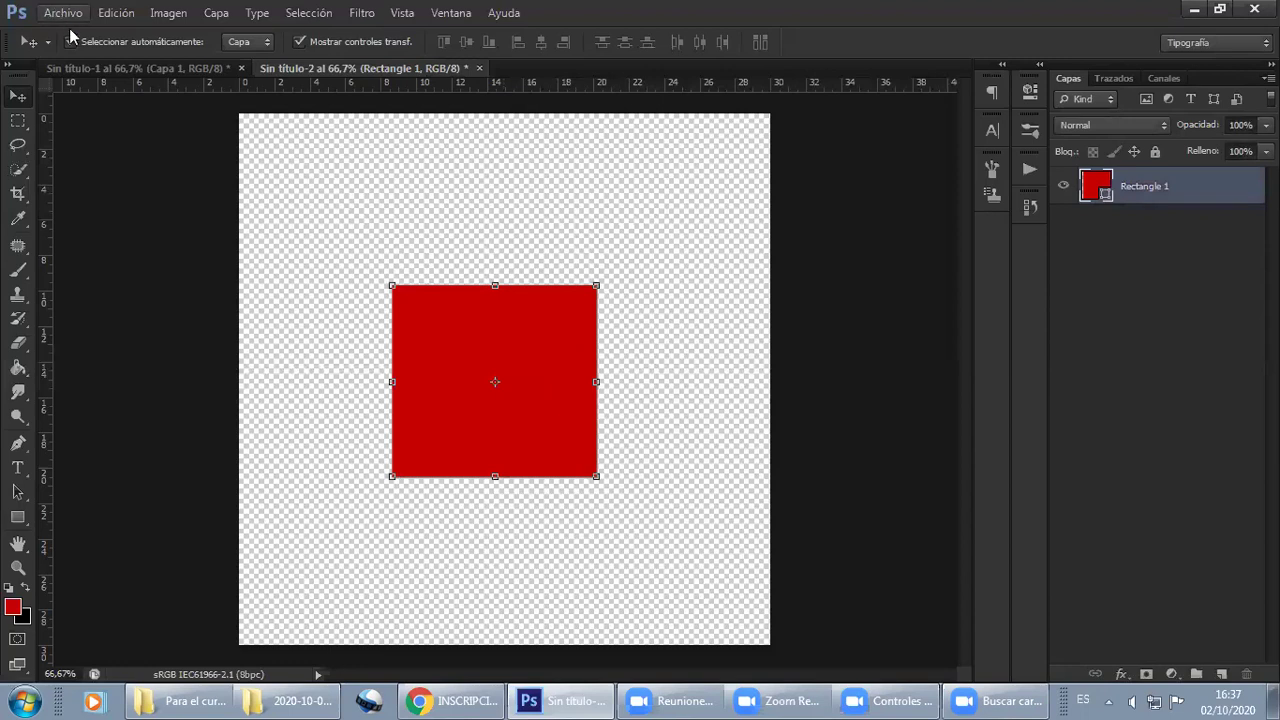
Define the red square as a new brush preset and close Sin título-2 without saving
{"action": "left_click", "coordinate": [116, 13]}
{"action": "mouse_move", "coordinate": [212, 362]}
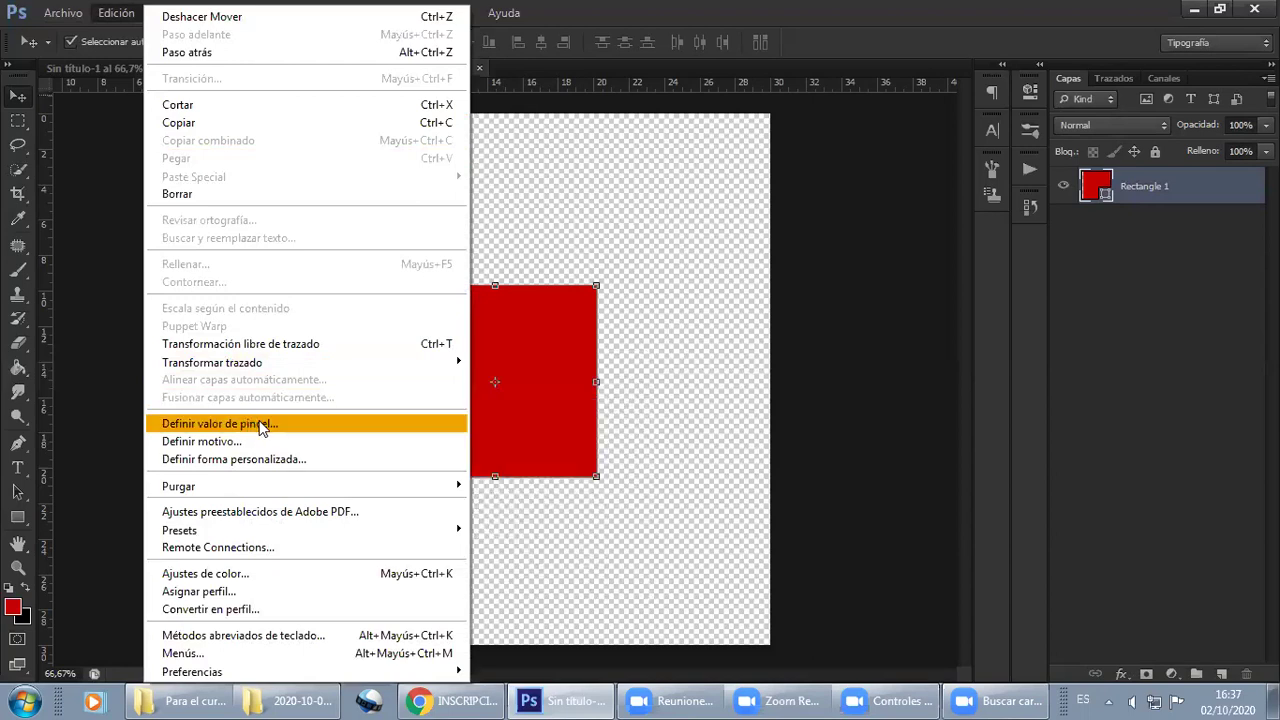
{"action": "left_click", "coordinate": [261, 424]}
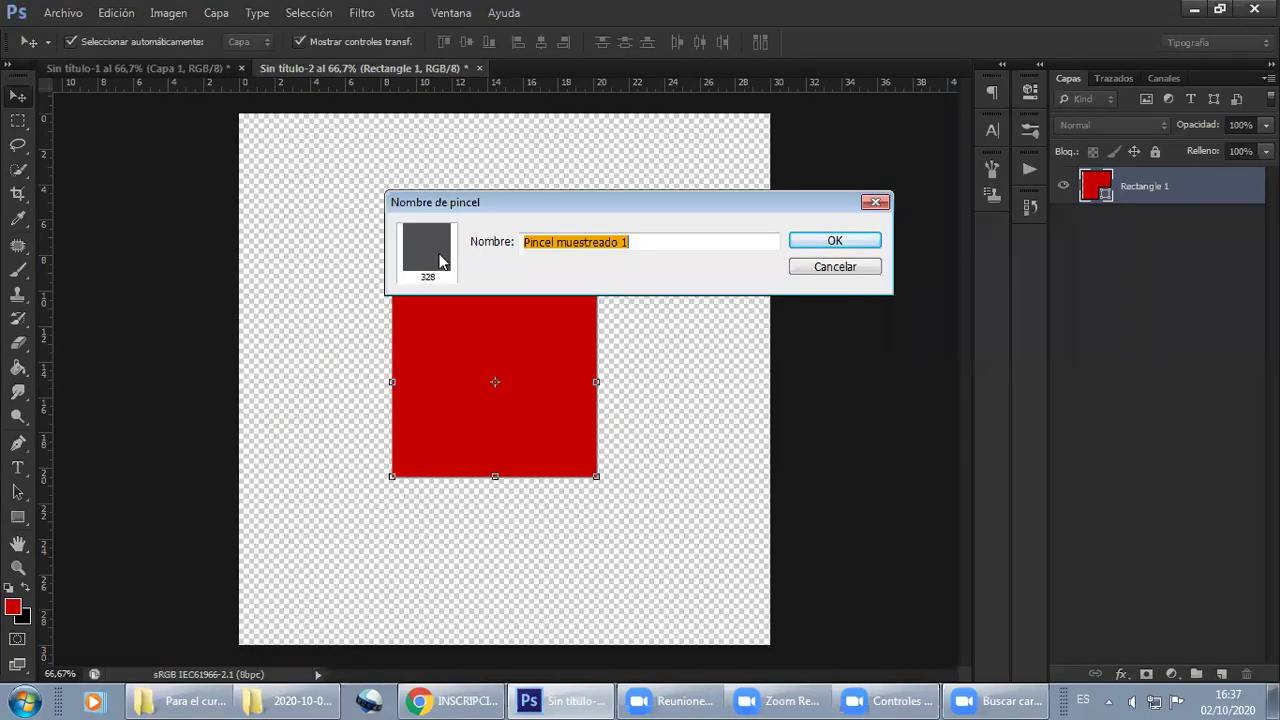
{"action": "left_click", "coordinate": [835, 240]}
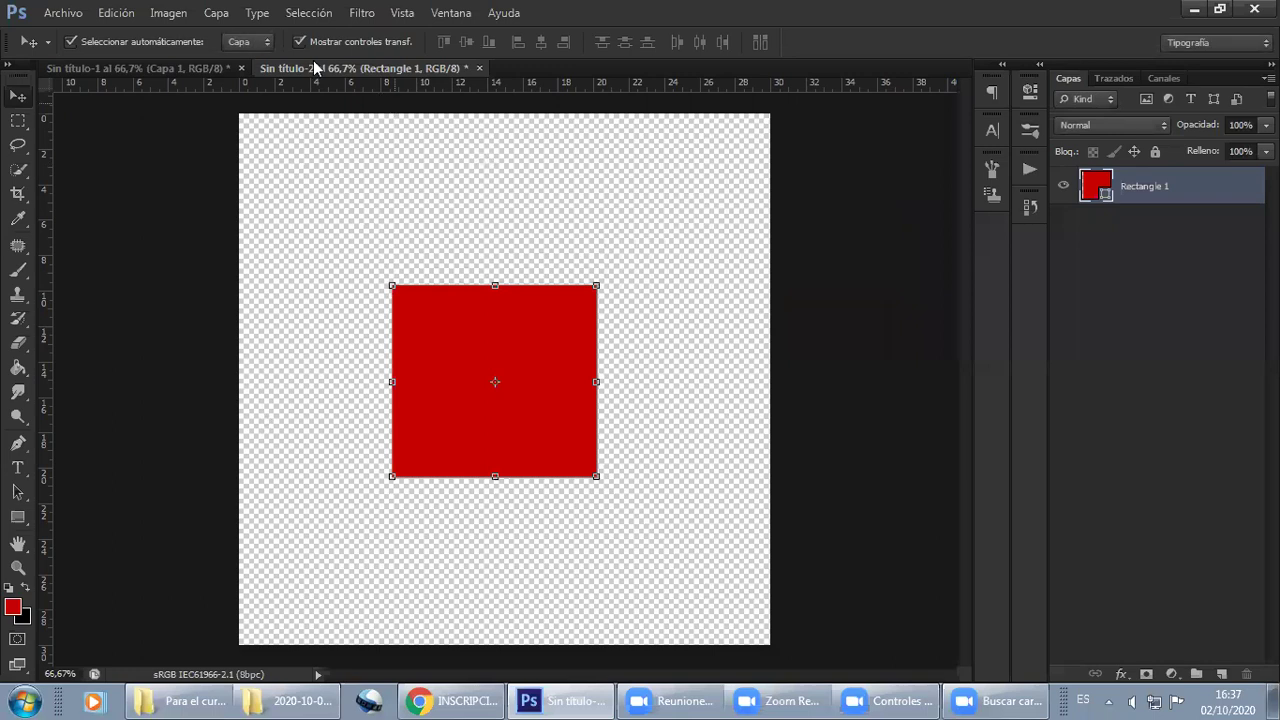
{"action": "left_click", "coordinate": [479, 68]}
{"action": "left_click", "coordinate": [636, 276]}
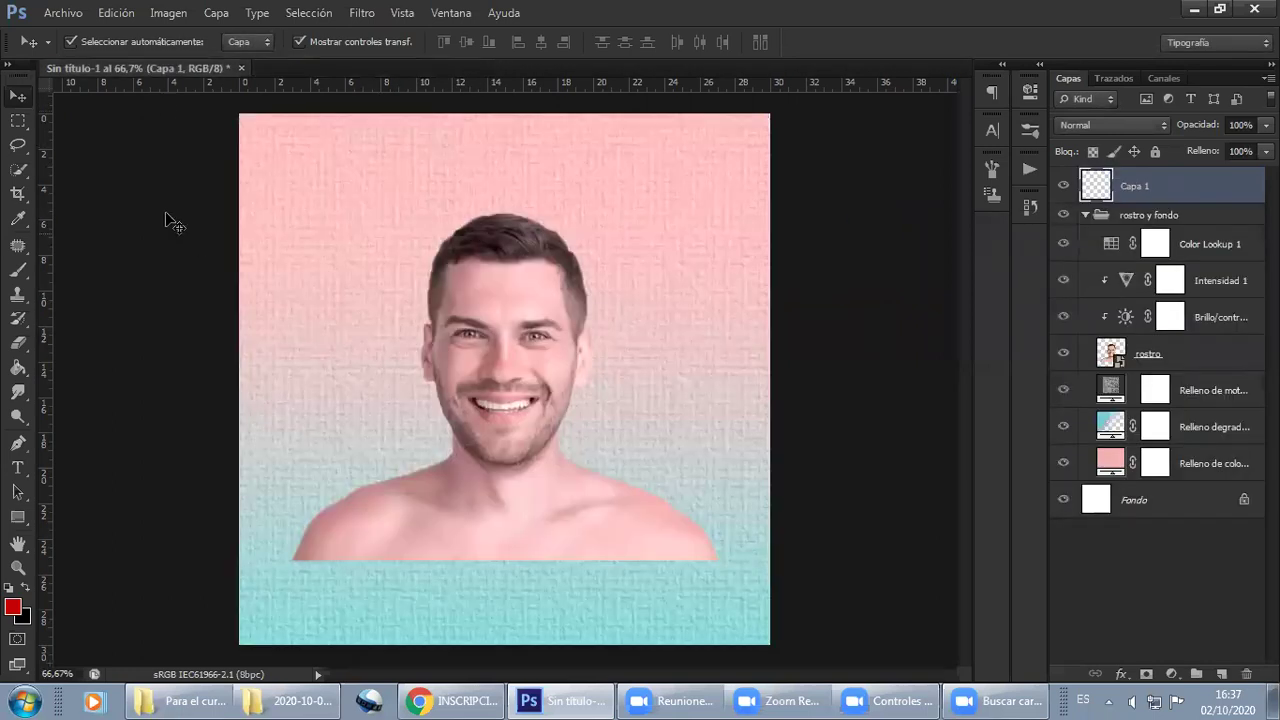
{"action": "left_click", "coordinate": [18, 268]}
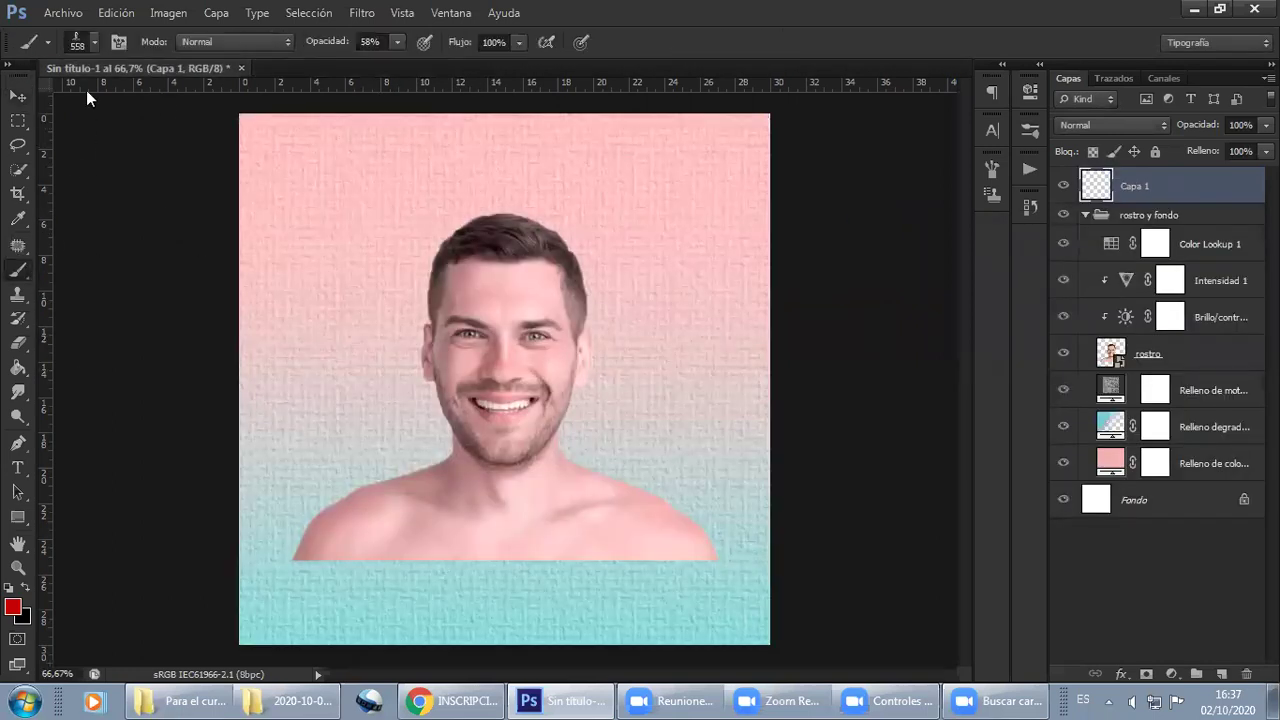
{"action": "left_click", "coordinate": [84, 47]}
{"action": "left_click", "coordinate": [68, 278]}
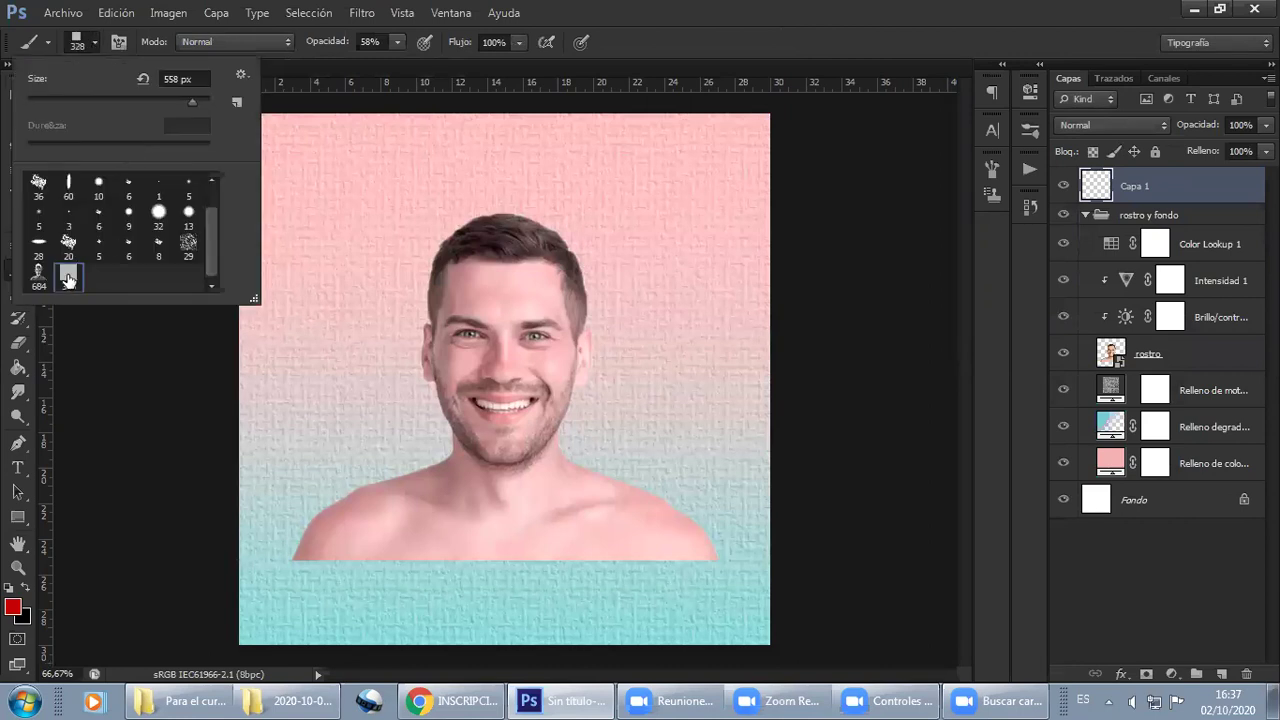
{"action": "key", "text": "Return"}
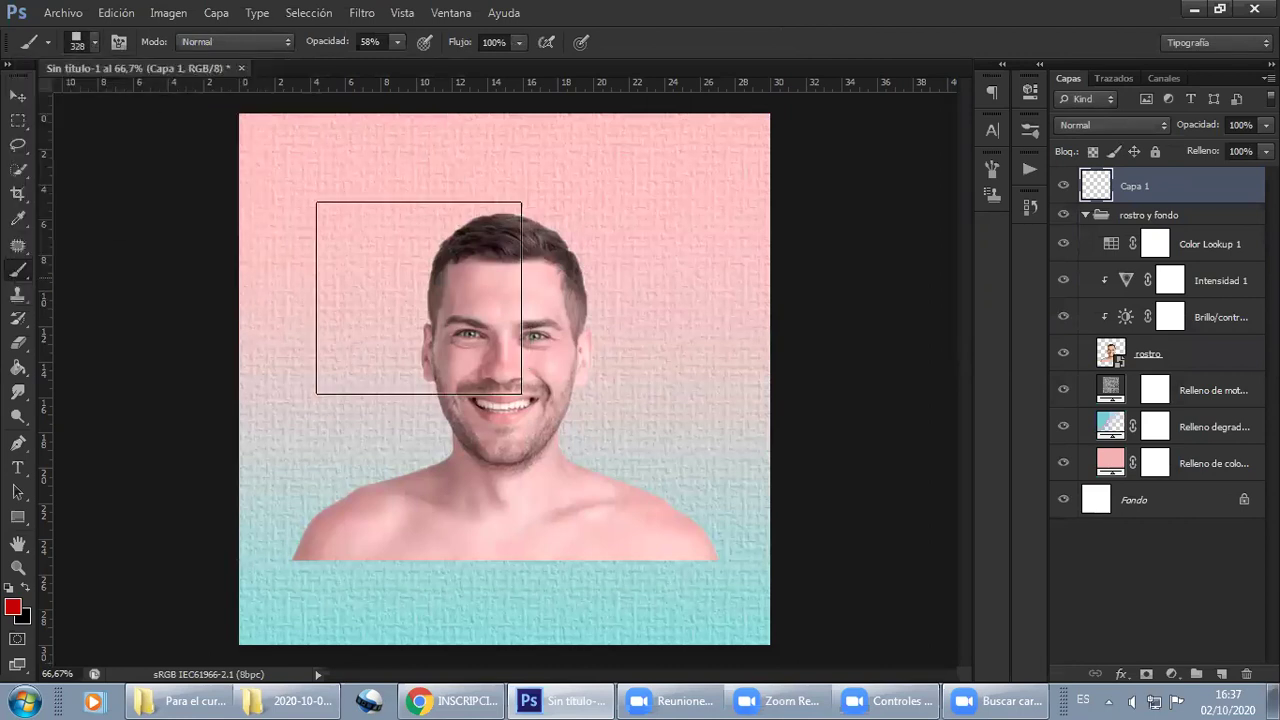
{"action": "left_click", "coordinate": [507, 351]}
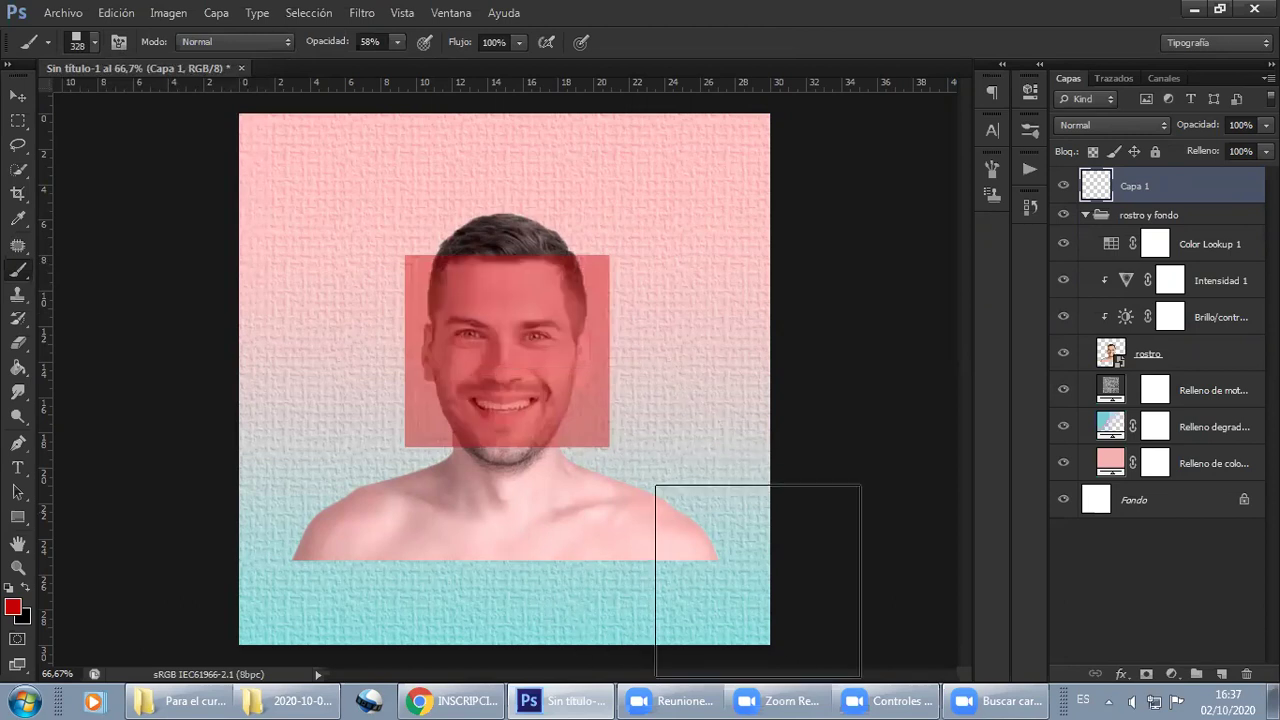
{"action": "left_click", "coordinate": [506, 513]}
{"action": "left_click", "coordinate": [532, 256]}
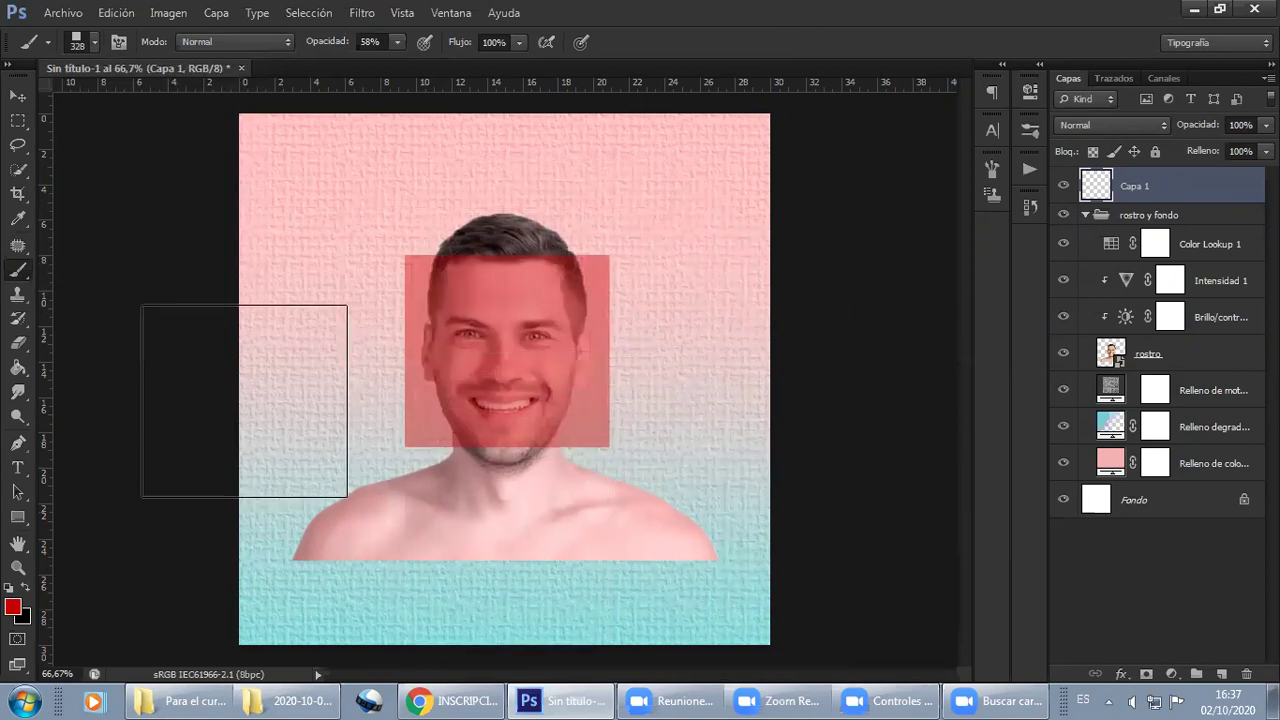
{"action": "left_click", "coordinate": [243, 400]}
{"action": "left_click", "coordinate": [475, 287]}
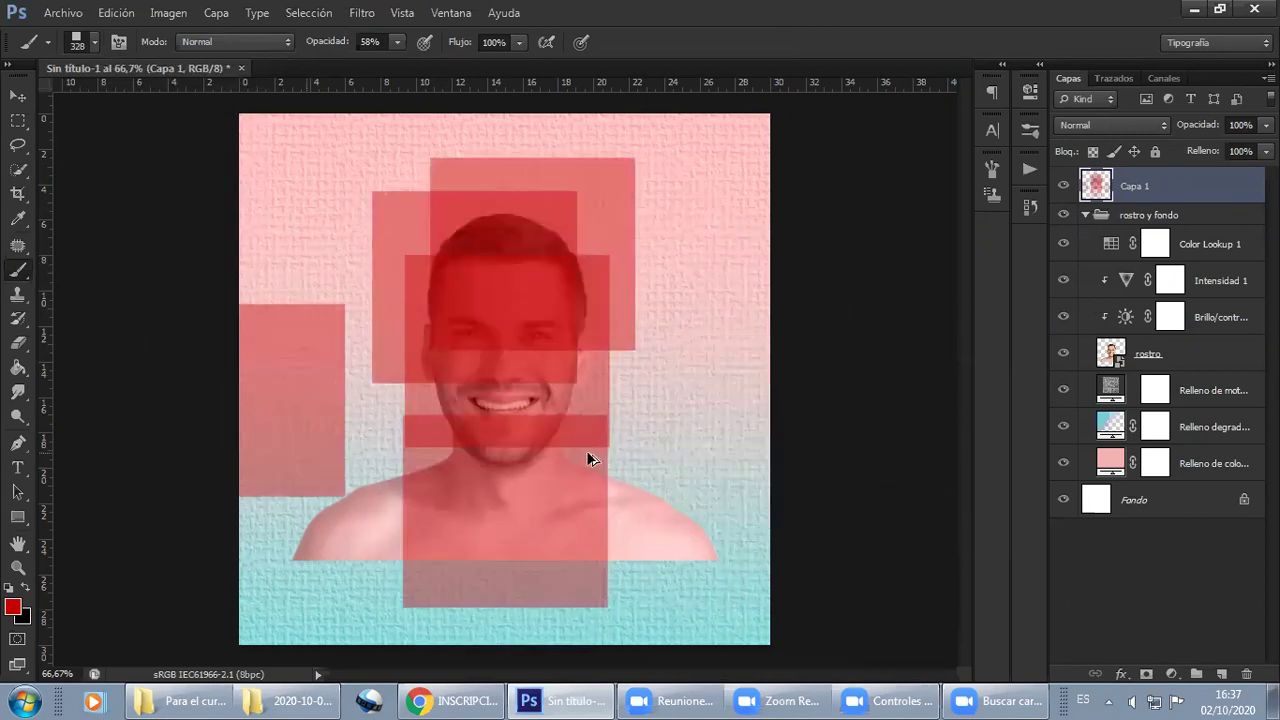
{"action": "key", "text": "ctrl+alt+z"}
{"action": "key", "text": "ctrl+alt+z"}
{"action": "key", "text": "ctrl+alt+z"}
{"action": "key", "text": "ctrl+alt+z"}
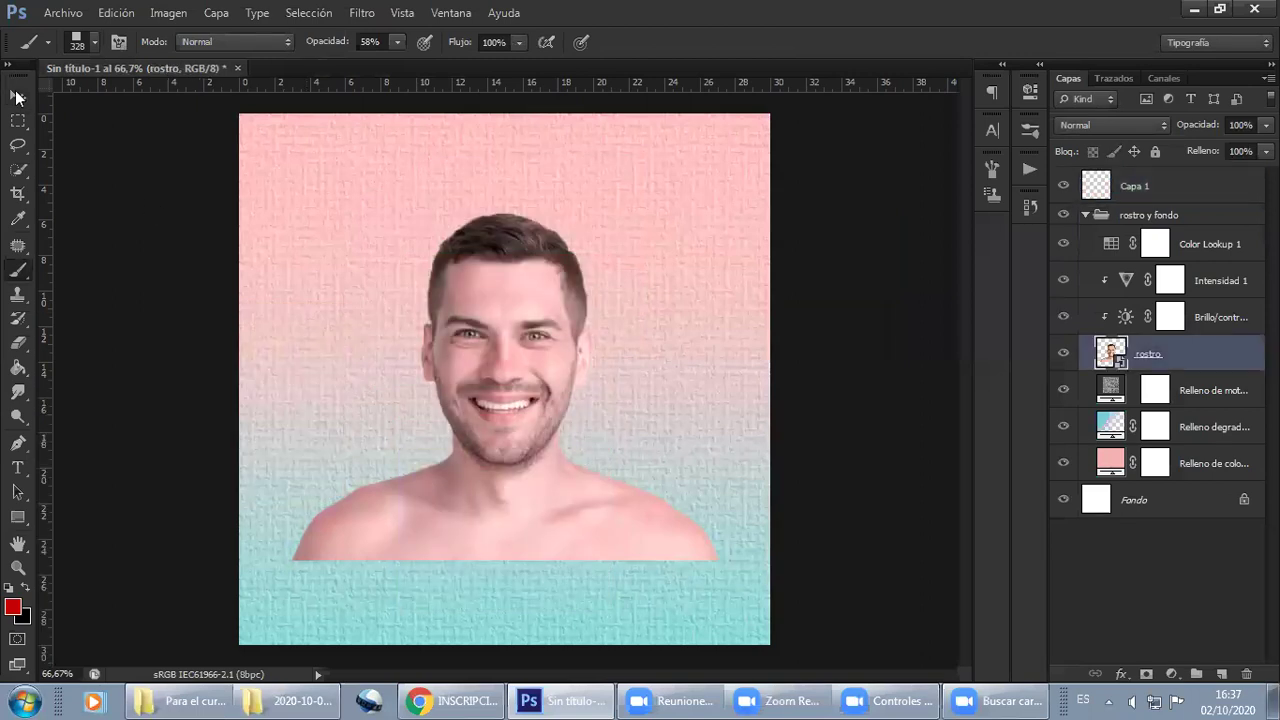
{"action": "key", "text": "v"}
{"action": "left_click", "coordinate": [110, 461]}
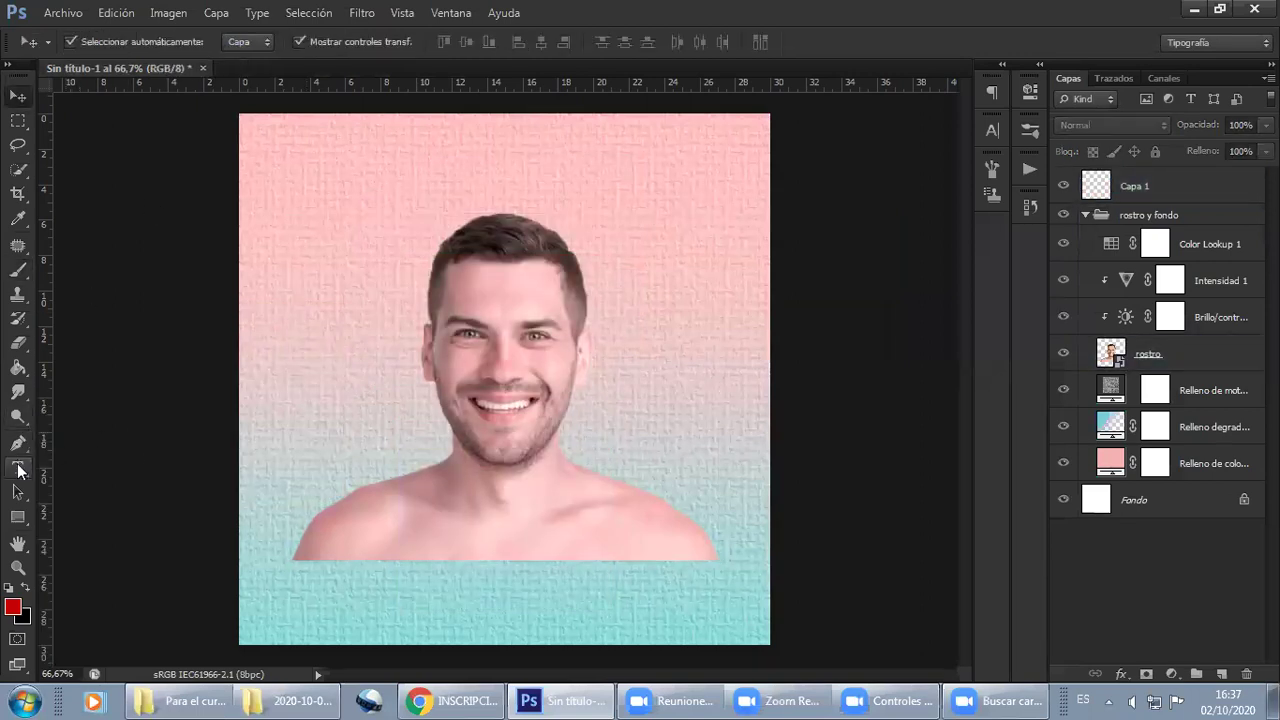
Drag the rostro face down toward the bottom edge, collapse the group, and delete empty Capa 1
{"action": "left_click", "coordinate": [18, 470]}
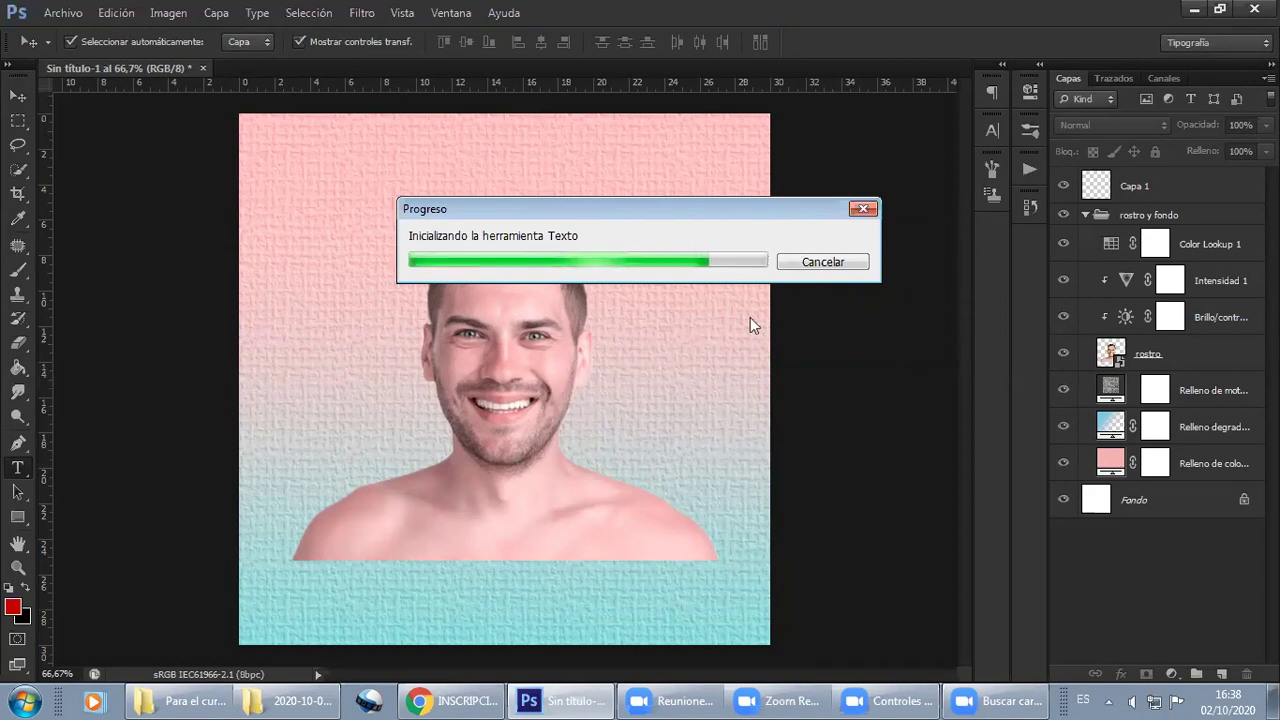
{"action": "key", "text": "v"}
{"action": "mouse_move", "coordinate": [562, 340]}
{"action": "left_mouse_down"}
{"action": "mouse_move", "coordinate": [560, 440]}
{"action": "mouse_move", "coordinate": [560, 421]}
{"action": "left_mouse_up"}
{"action": "left_click", "coordinate": [1135, 354]}
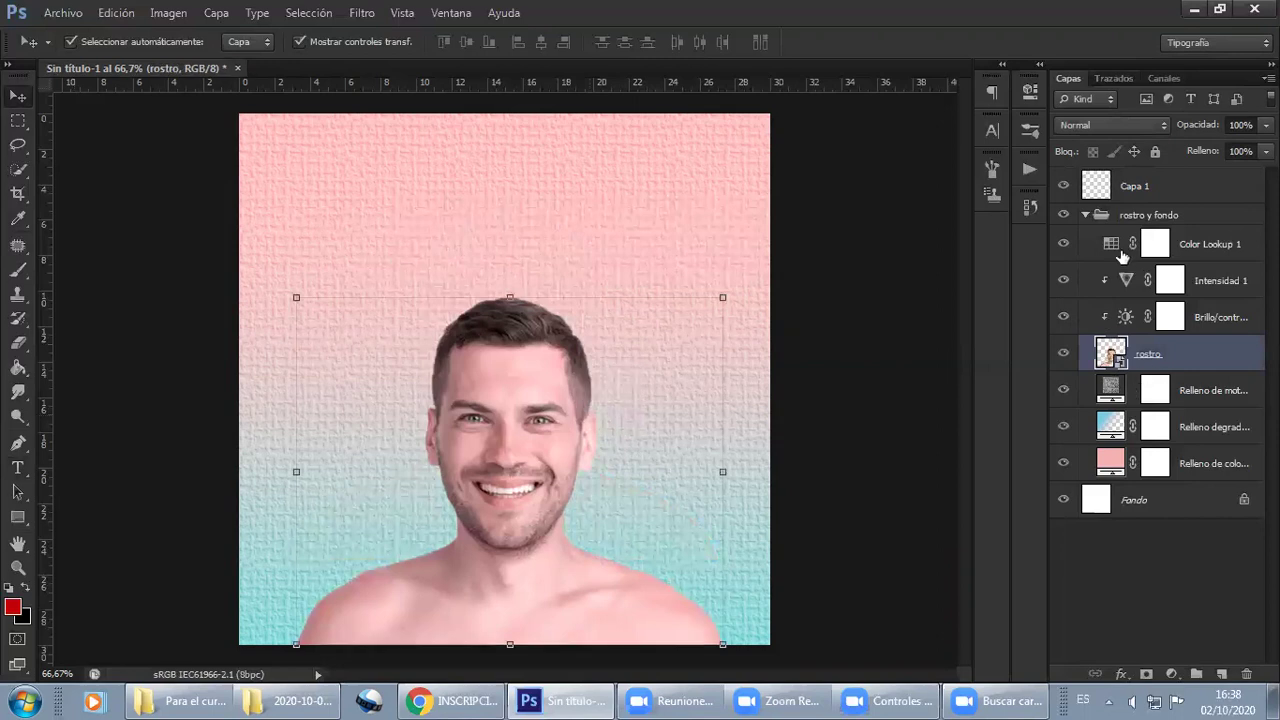
{"action": "left_click", "coordinate": [1089, 217]}
{"action": "left_click", "coordinate": [1131, 221]}
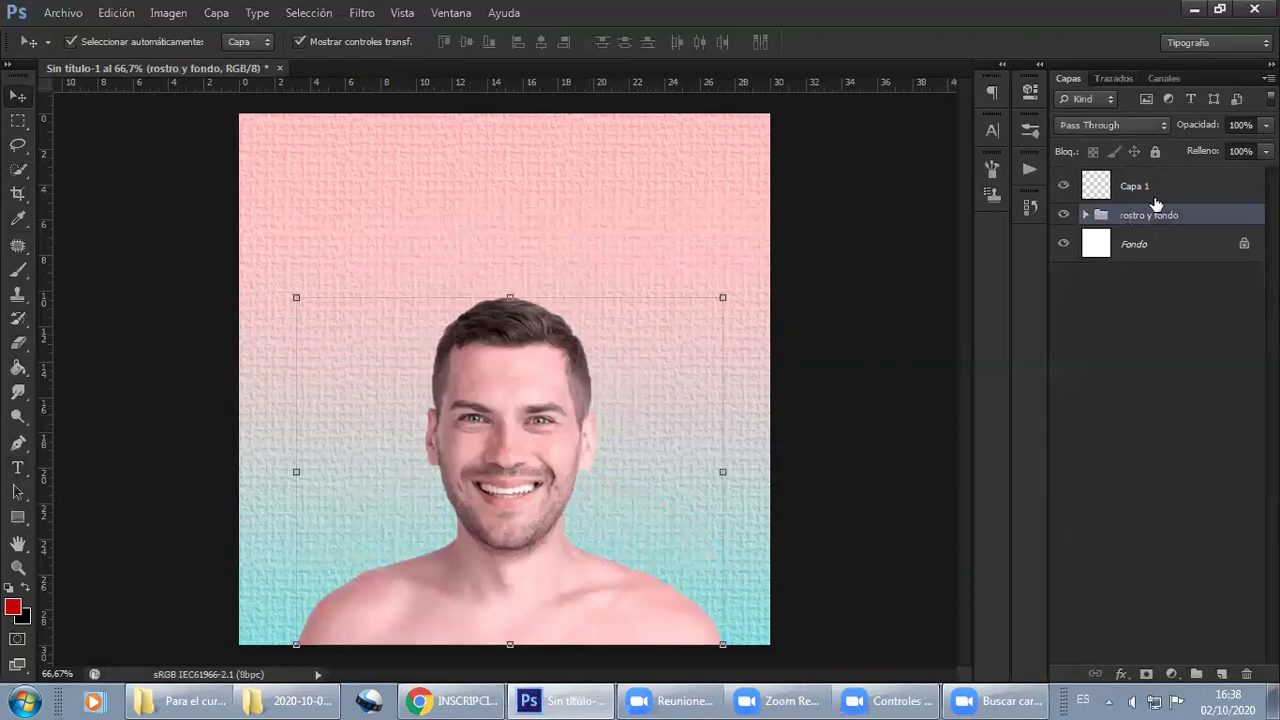
{"action": "left_click", "coordinate": [1135, 190]}
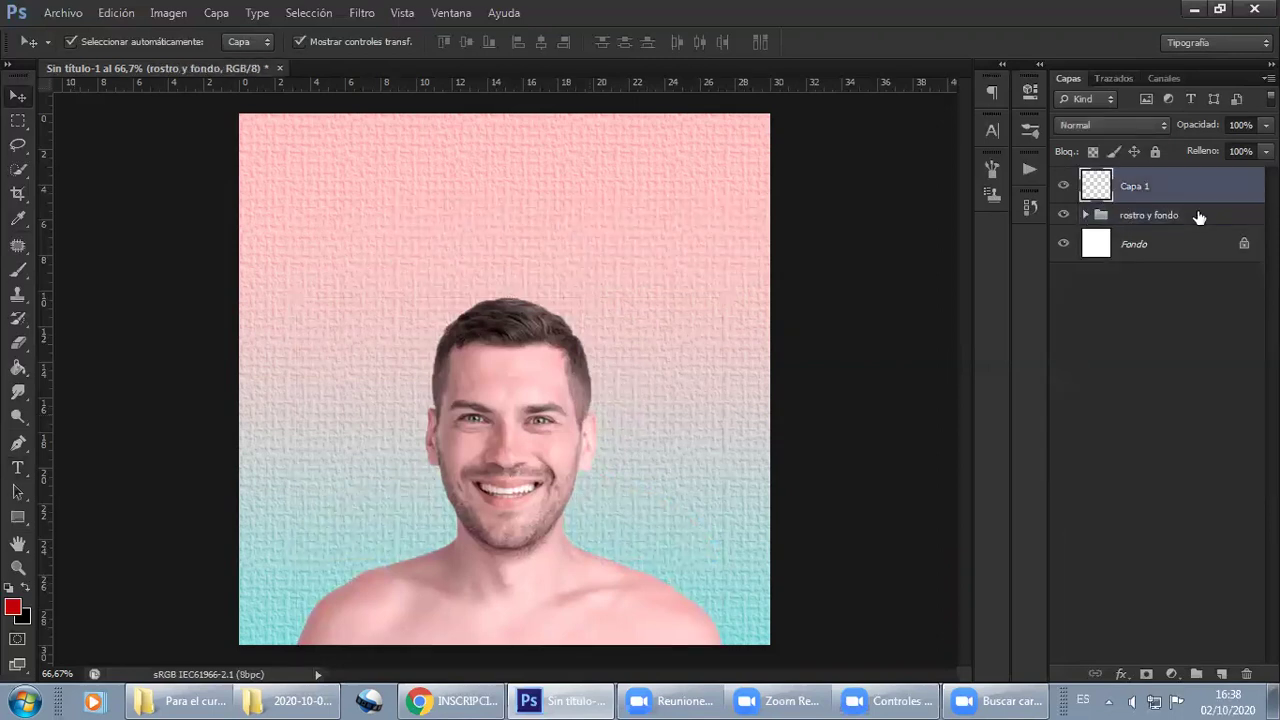
{"action": "key", "text": "Delete"}
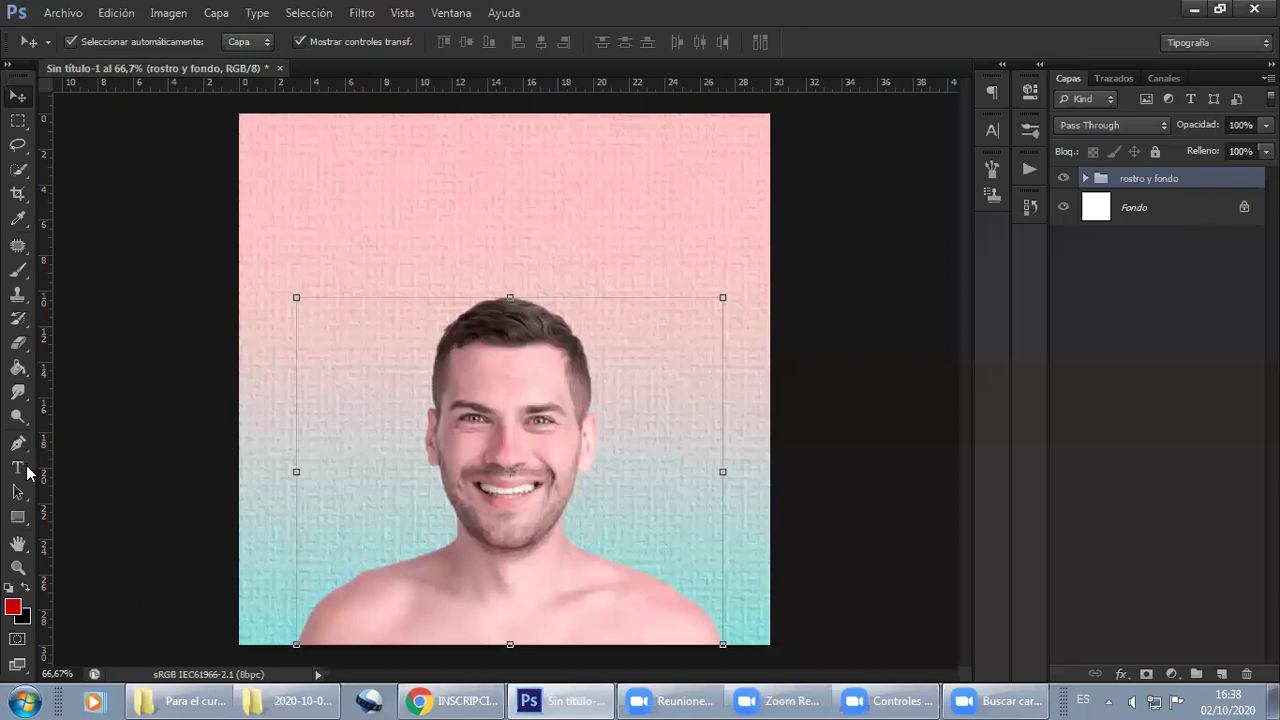
{"action": "left_click", "coordinate": [20, 468]}
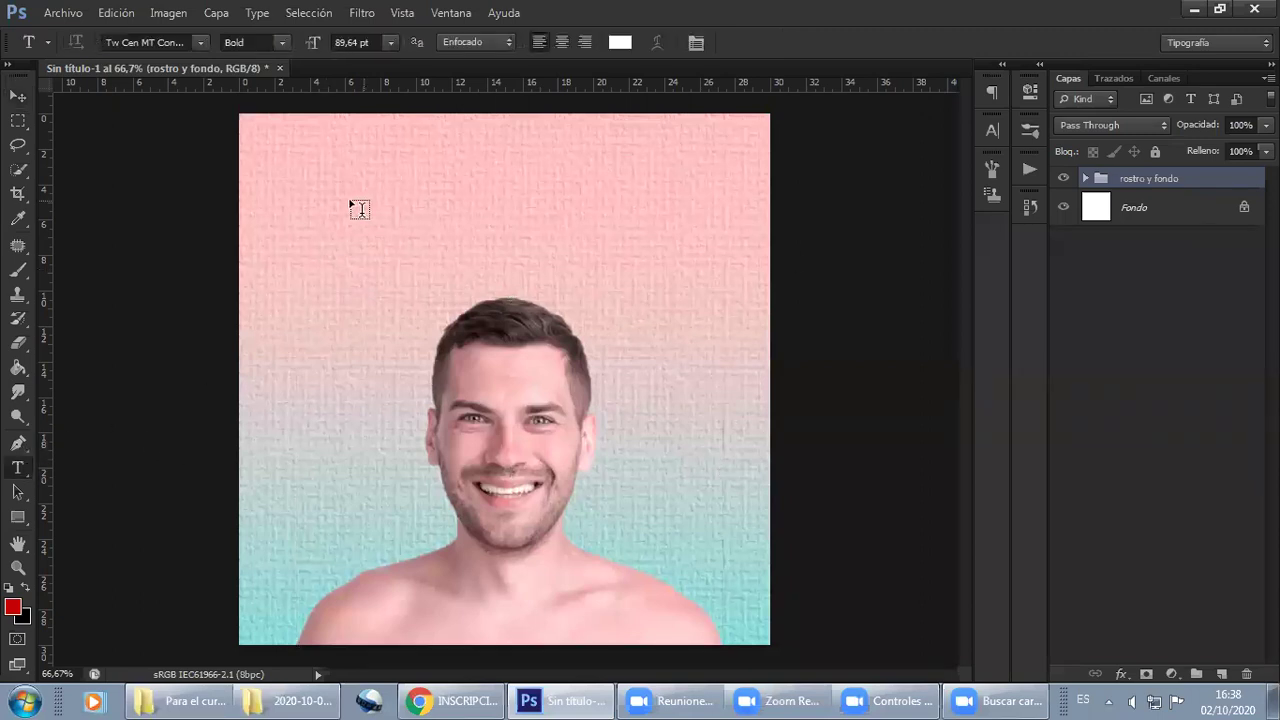
Type PERSONAJE in white Tw Cen MT Bold above the head, position it, and commit
{"action": "left_click", "coordinate": [372, 231]}
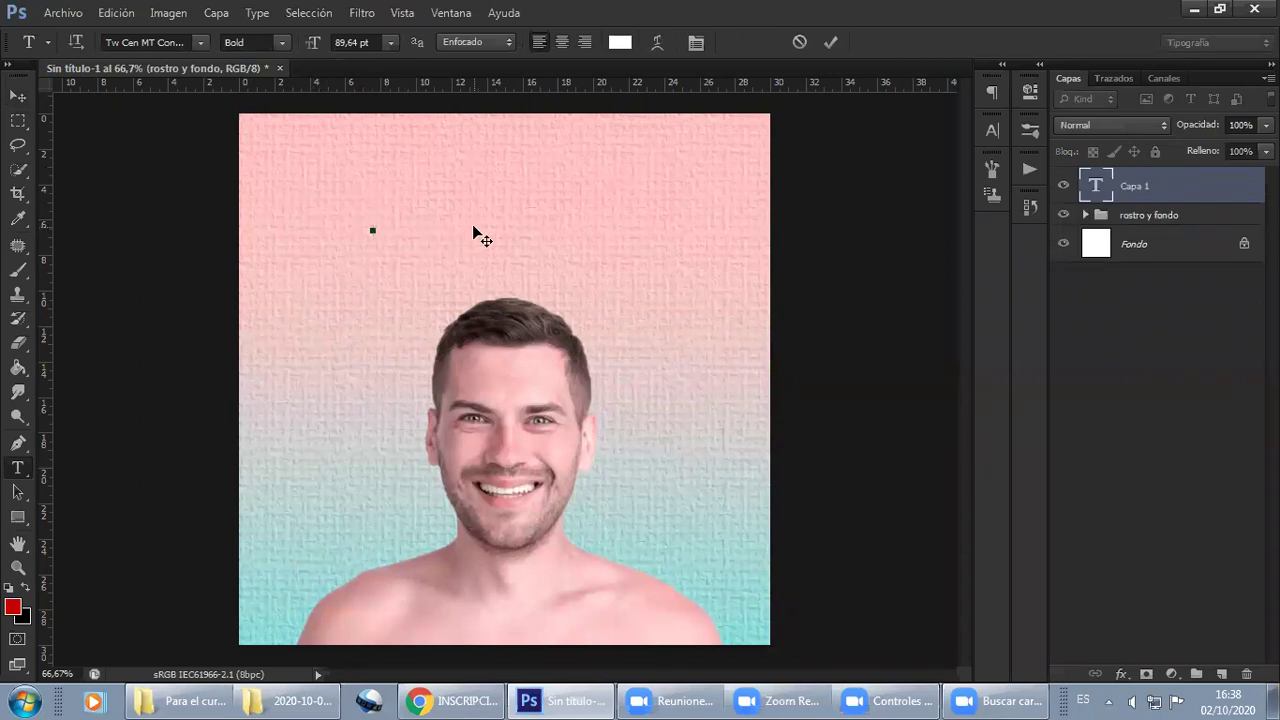
{"action": "type", "text": "ROSTRO"}
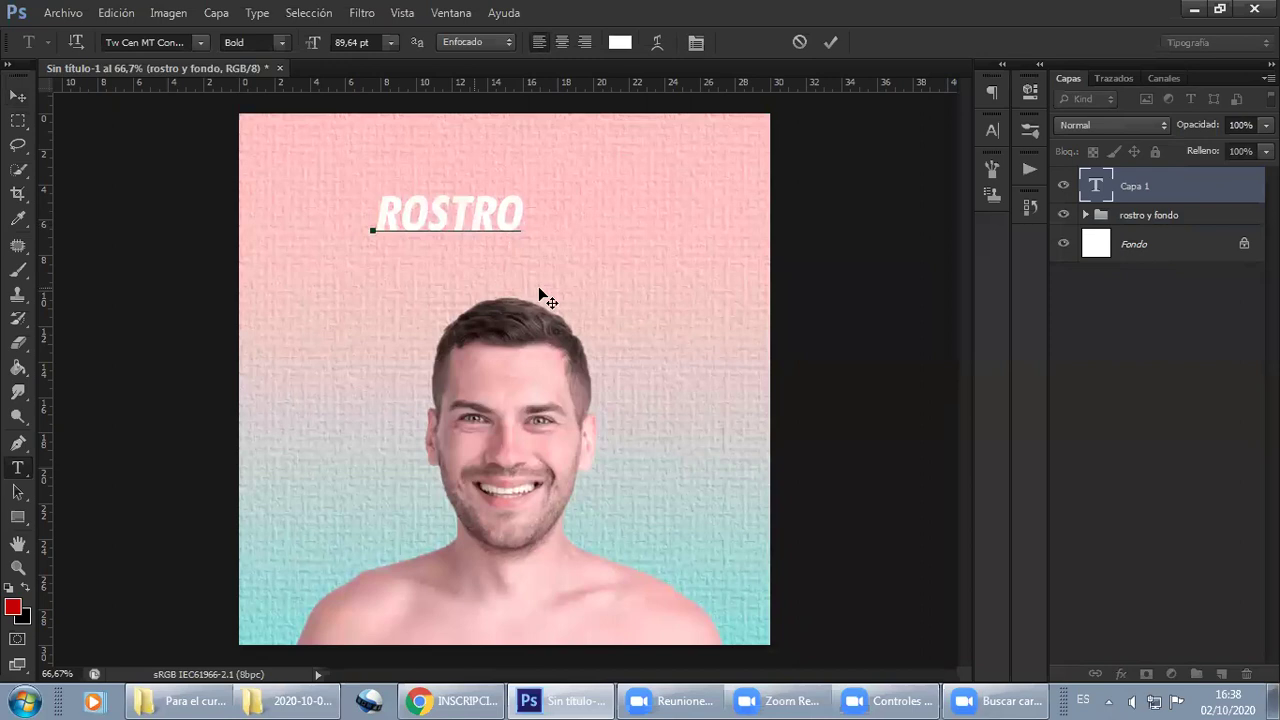
{"action": "left_click_drag", "start_coordinate": [583, 271], "coordinate": [610, 277]}
{"action": "key", "text": "ctrl+a"}
{"action": "type", "text": "PERSONALE"}
{"action": "key", "text": "Left"}
{"action": "key", "text": "BackSpace"}
{"action": "type", "text": "J"}
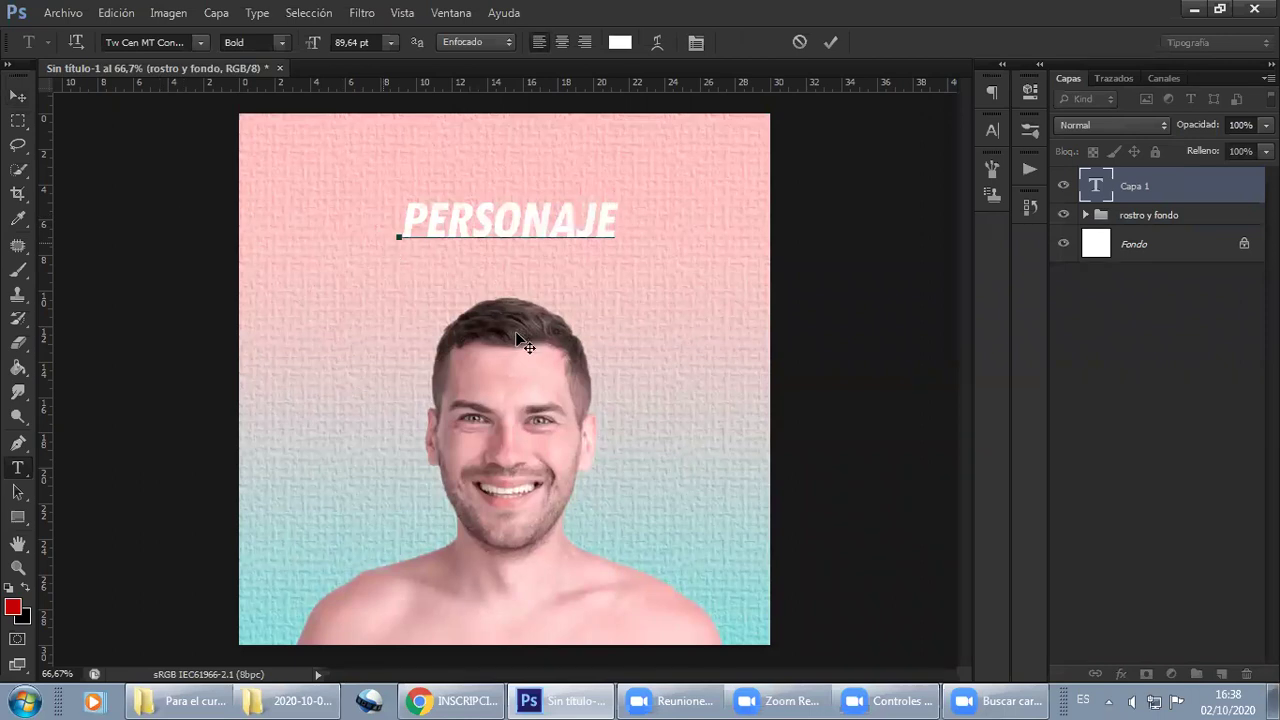
{"action": "left_click_drag", "start_coordinate": [523, 349], "coordinate": [526, 369]}
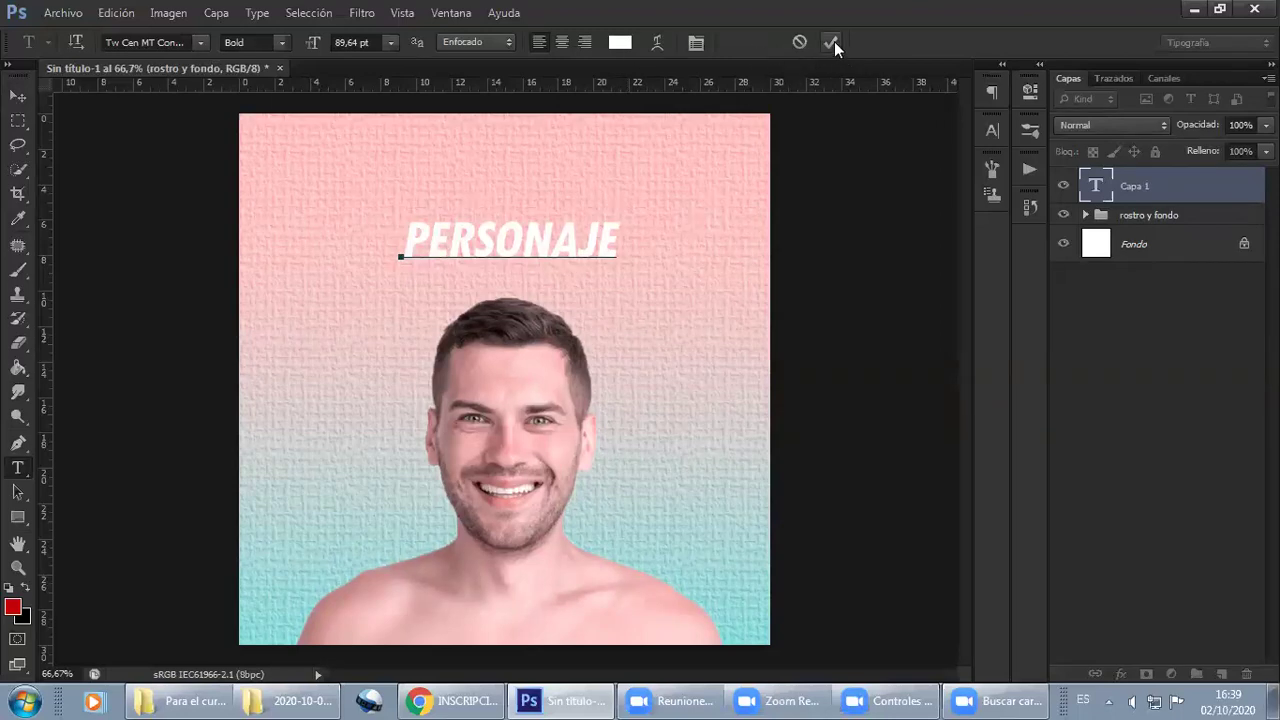
{"action": "key", "text": "ctrl+Return"}
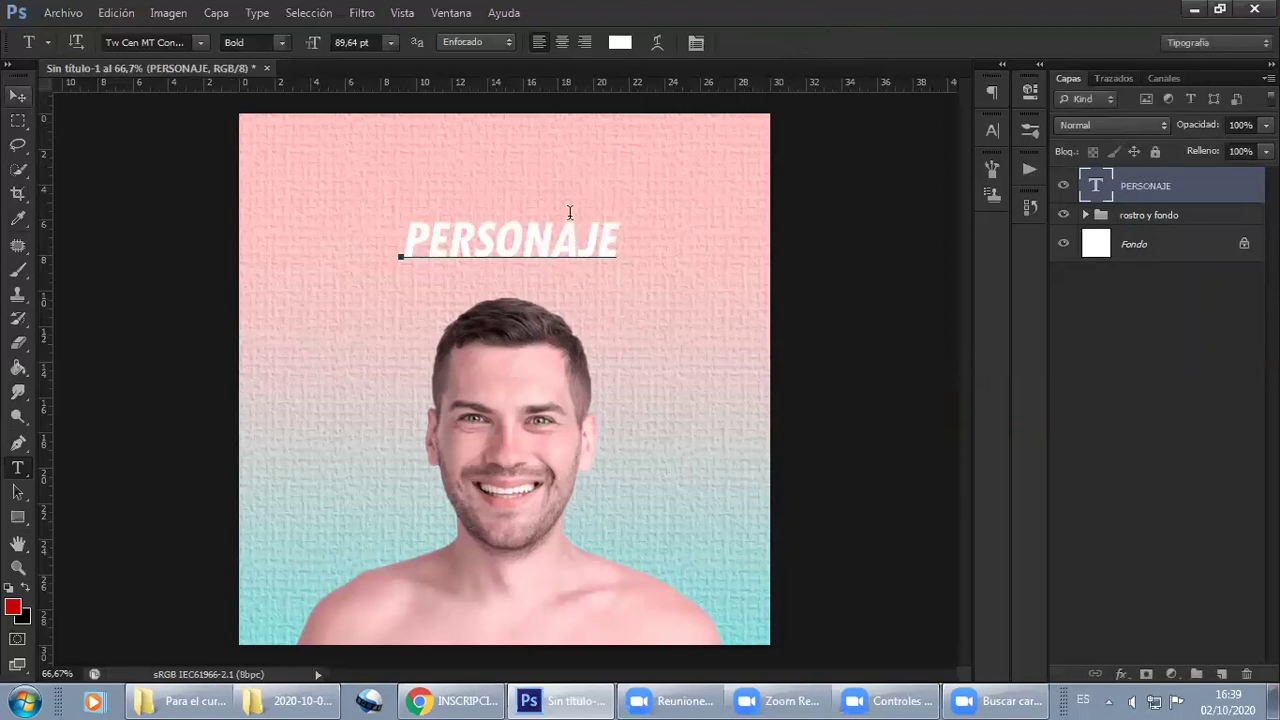
Move the PERSONAJE title up and left, remove the test letters, and commit it
{"action": "left_click", "coordinate": [600, 232]}
{"action": "left_click_drag", "start_coordinate": [571, 323], "coordinate": [519, 298]}
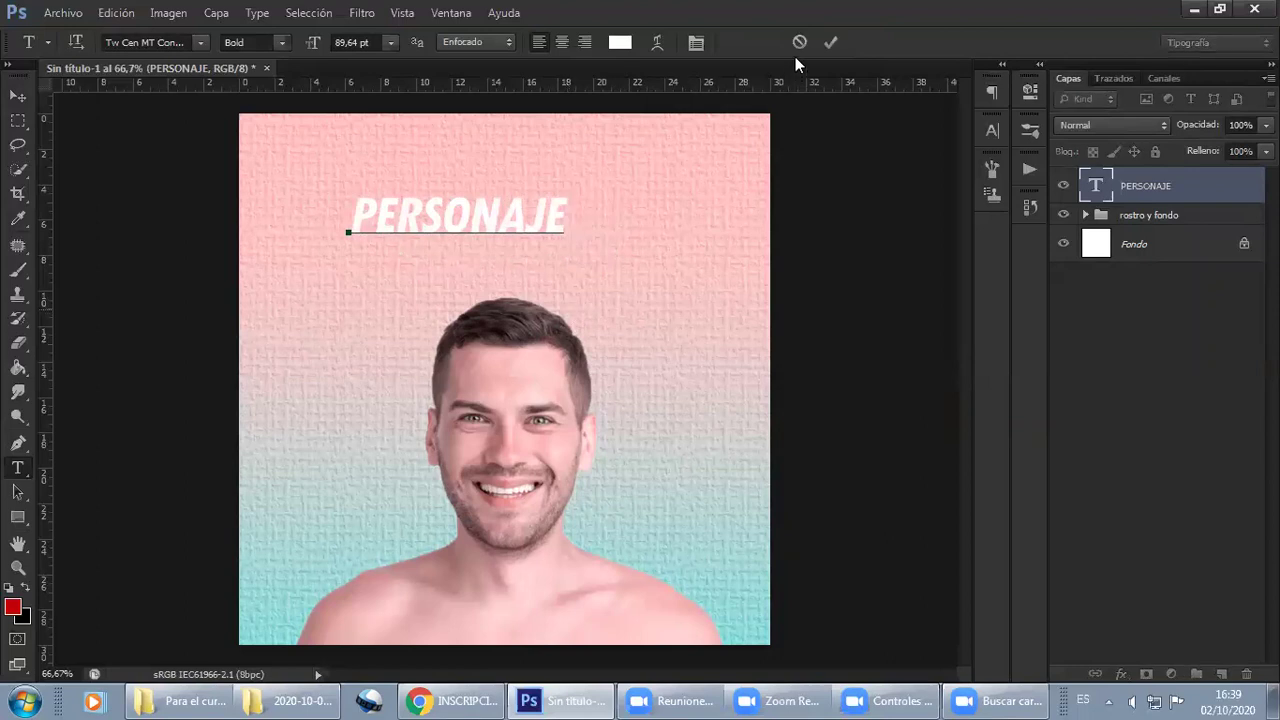
{"action": "type", "text": "K"}
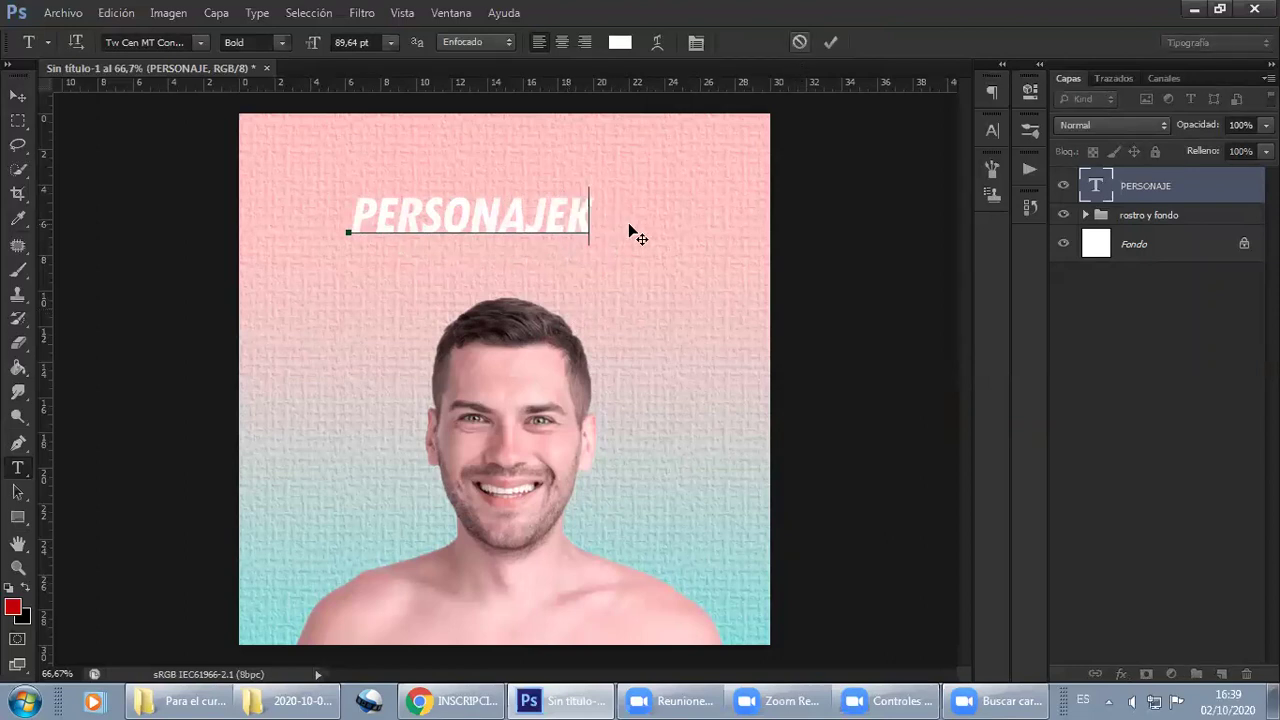
{"action": "type", "text": "AKAKAKAKAKAKA"}
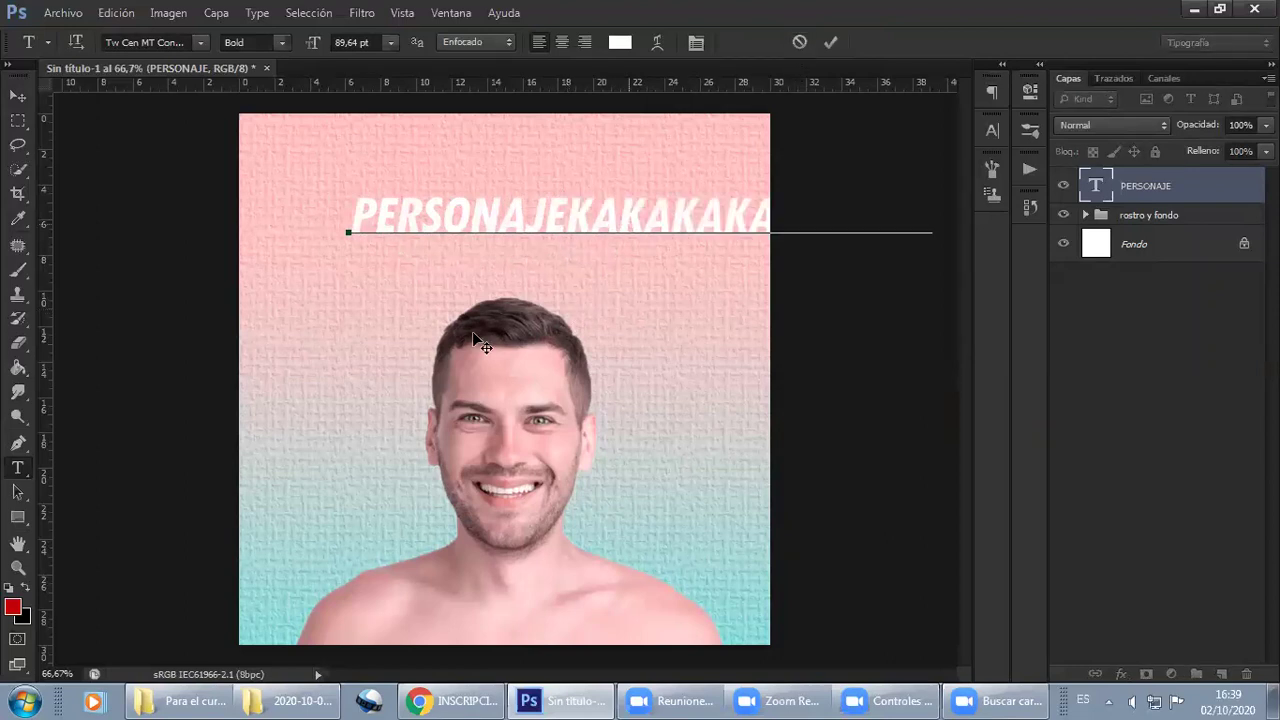
{"action": "left_click_drag", "start_coordinate": [474, 334], "coordinate": [406, 338]}
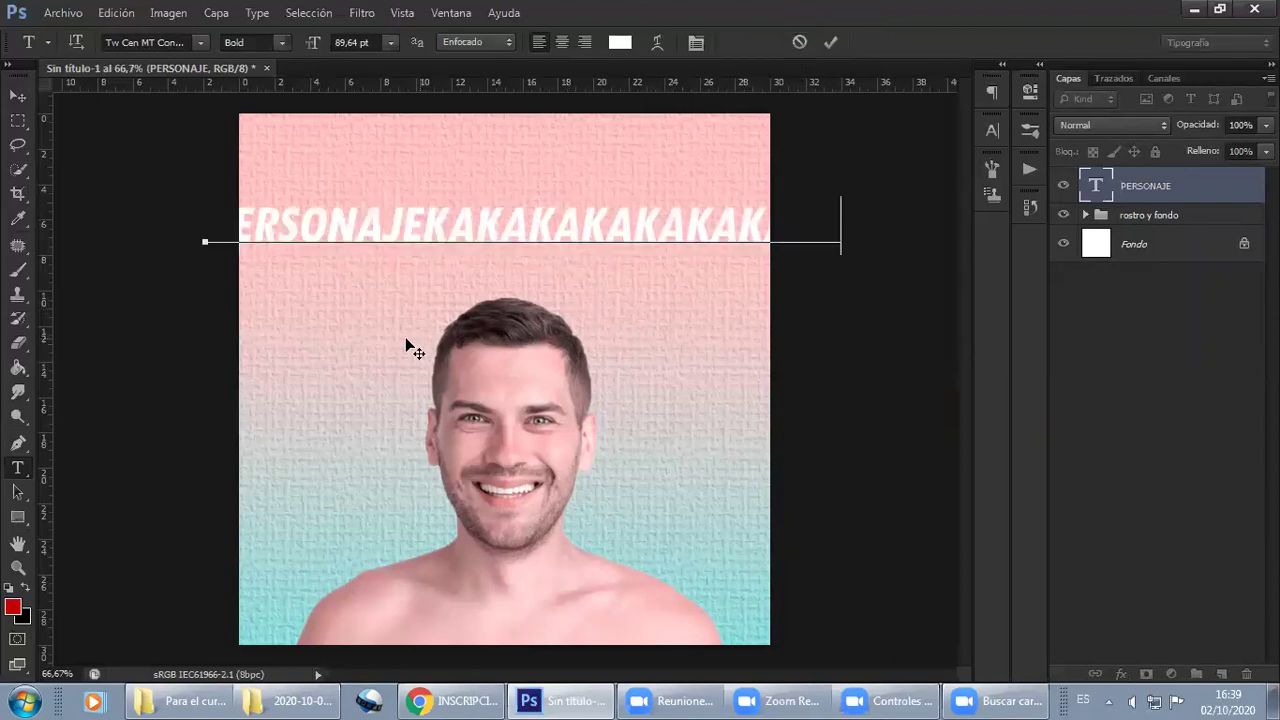
{"action": "left_click_drag", "start_coordinate": [816, 226], "coordinate": [742, 226]}
{"action": "left_click", "coordinate": [794, 240]}
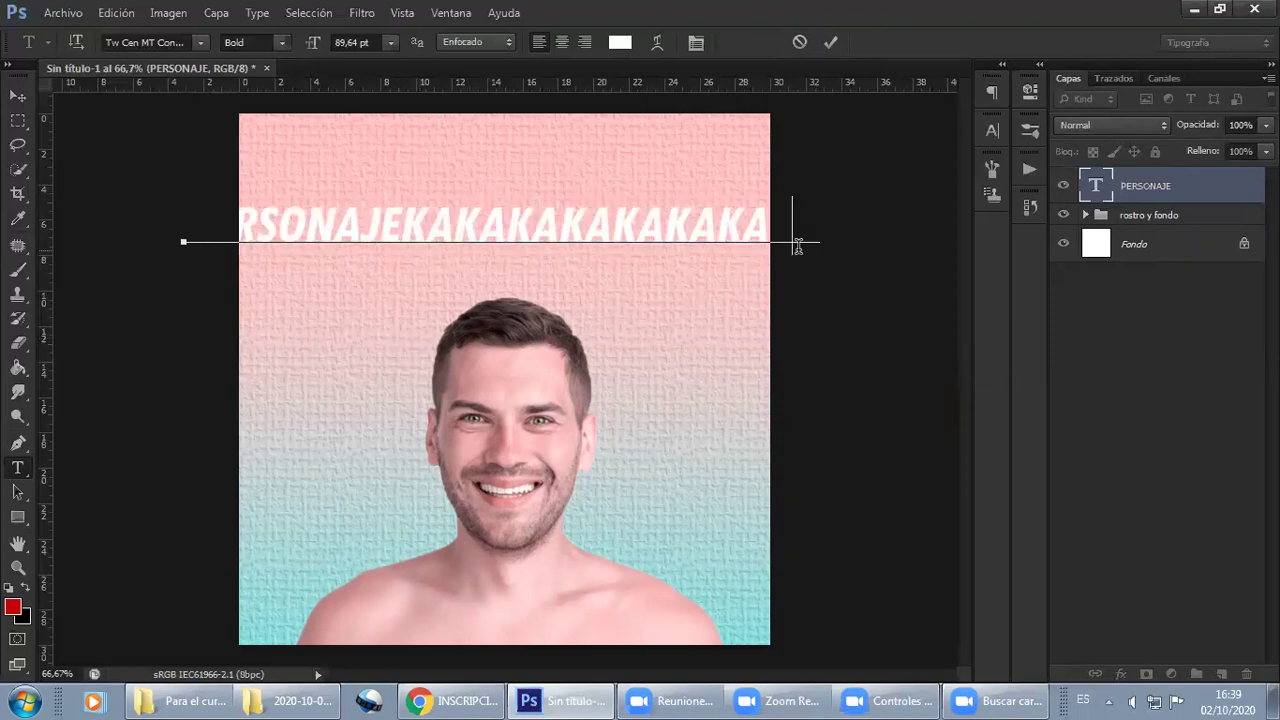
{"action": "key", "text": "Left"}
{"action": "key", "text": "BackSpace"}
{"action": "key", "text": "BackSpace"}
{"action": "key", "text": "BackSpace"}
{"action": "key", "text": "BackSpace"}
{"action": "key", "text": "BackSpace"}
{"action": "key", "text": "BackSpace"}
{"action": "key", "text": "BackSpace"}
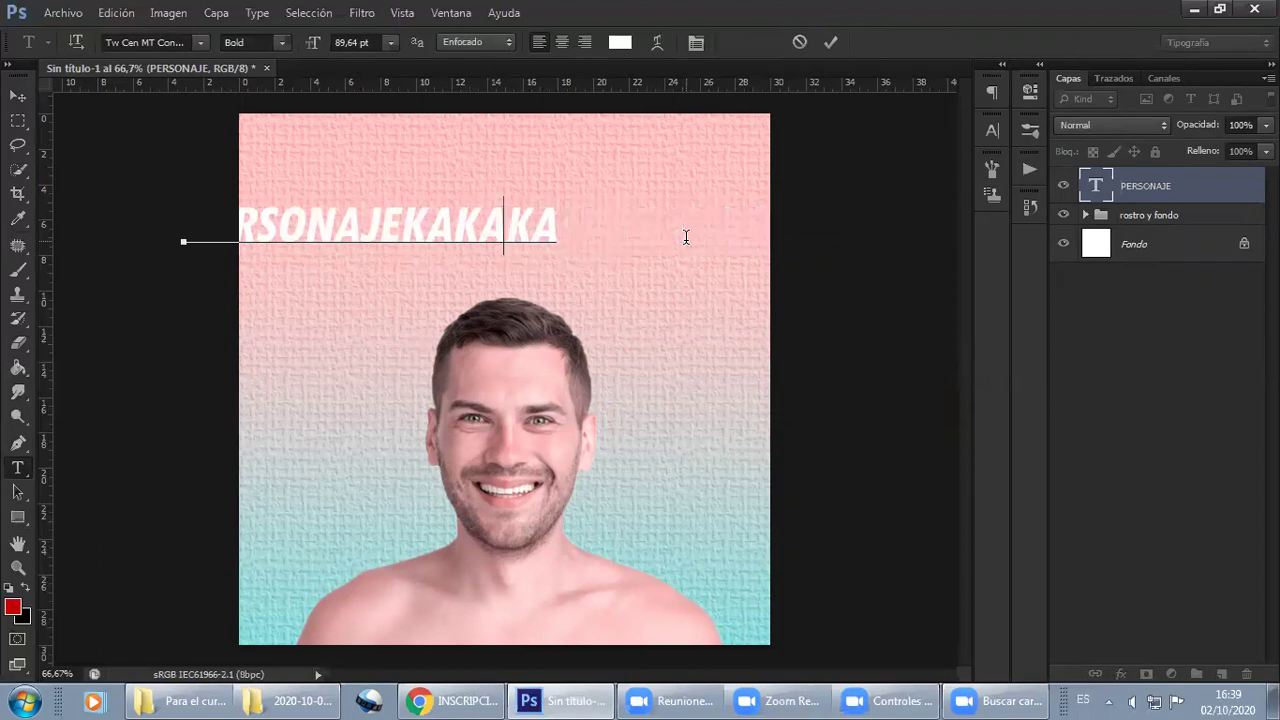
{"action": "key", "text": "BackSpace"}
{"action": "key", "text": "BackSpace"}
{"action": "key", "text": "BackSpace"}
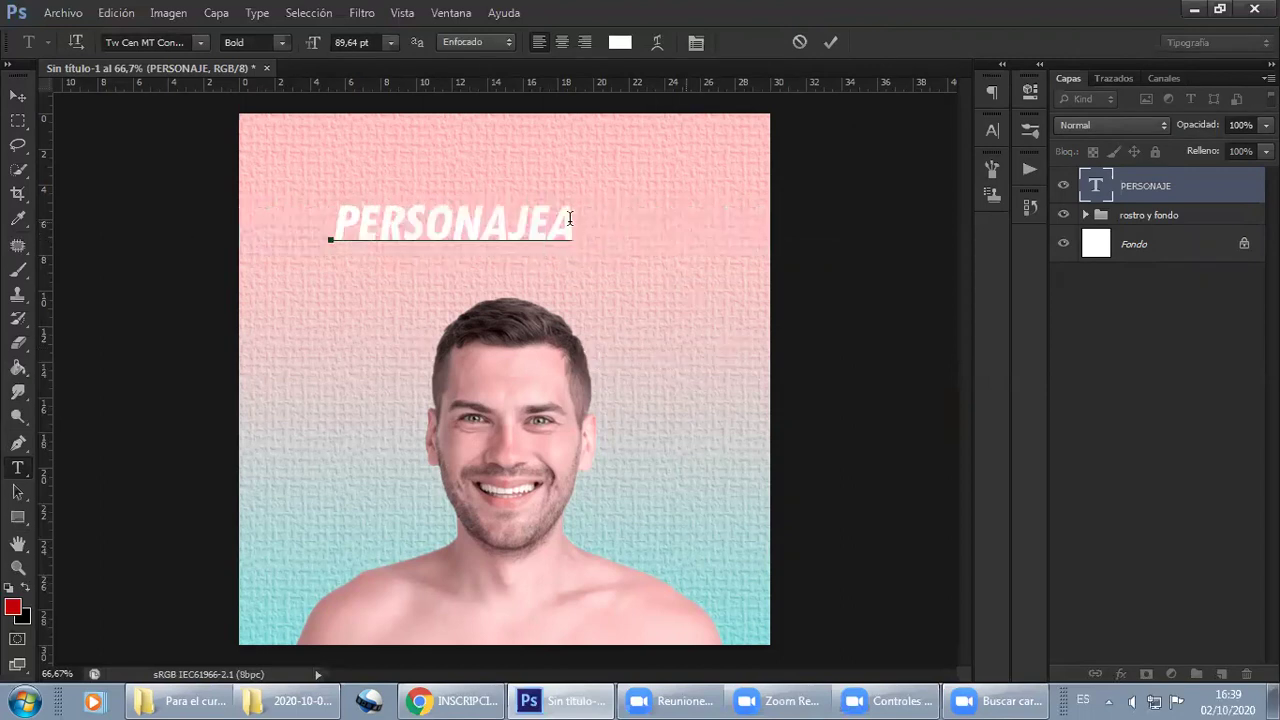
{"action": "key", "text": "Delete"}
{"action": "left_click", "coordinate": [799, 42]}
{"action": "left_click", "coordinate": [828, 43]}
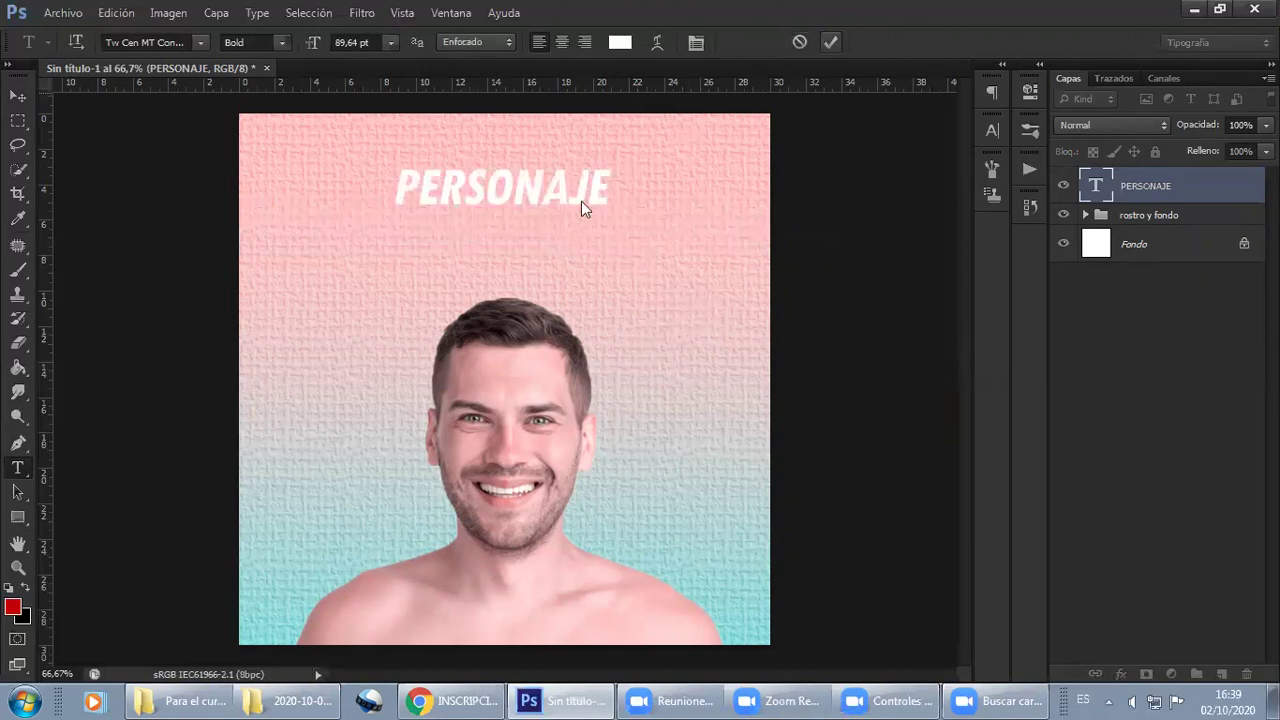
Discard a stray test text line typed under the title
{"action": "left_click", "coordinate": [448, 252]}
{"action": "type", "text": "SD"}
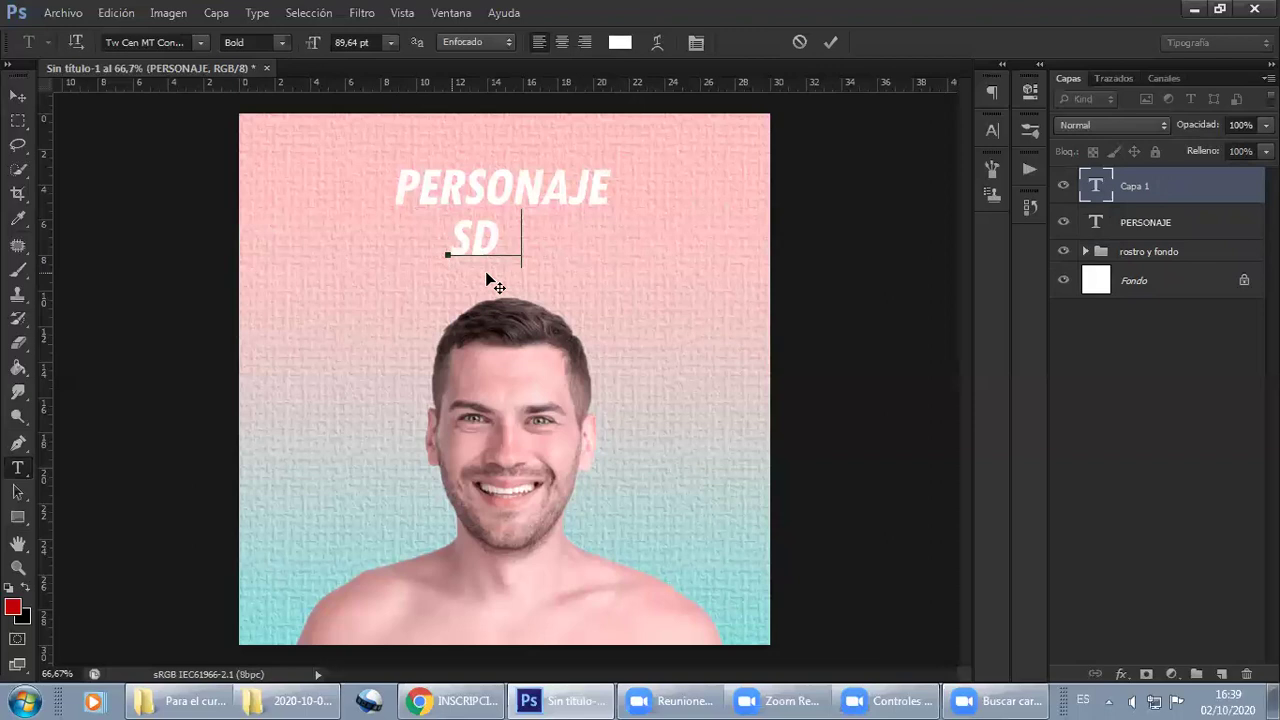
{"action": "type", "text": "ASDA"}
{"action": "key", "text": "Escape"}
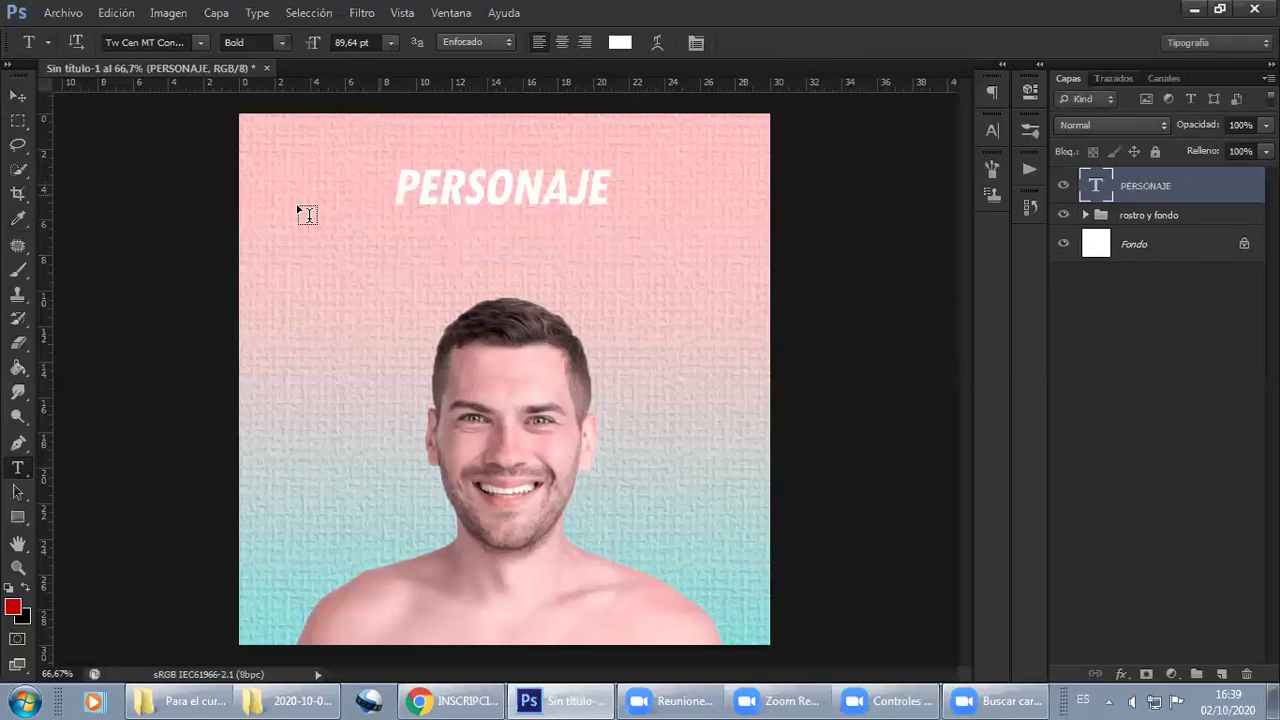
{"action": "mouse_move", "coordinate": [281, 215]}
{"action": "left_mouse_down"}
{"action": "mouse_move", "coordinate": [500, 425]}
{"action": "mouse_move", "coordinate": [729, 447]}
{"action": "left_mouse_up"}
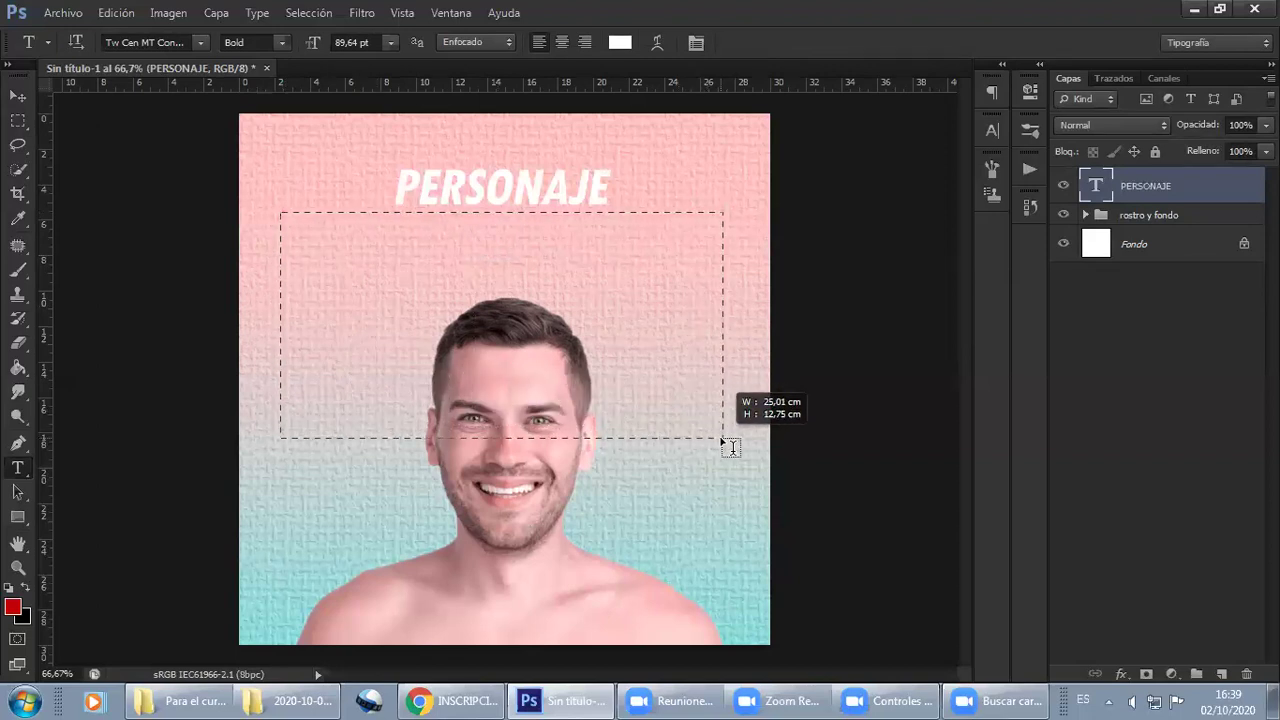
{"action": "mouse_move", "coordinate": [729, 447]}
{"action": "left_mouse_down"}
{"action": "mouse_move", "coordinate": [748, 471]}
{"action": "mouse_move", "coordinate": [722, 470]}
{"action": "left_mouse_up"}
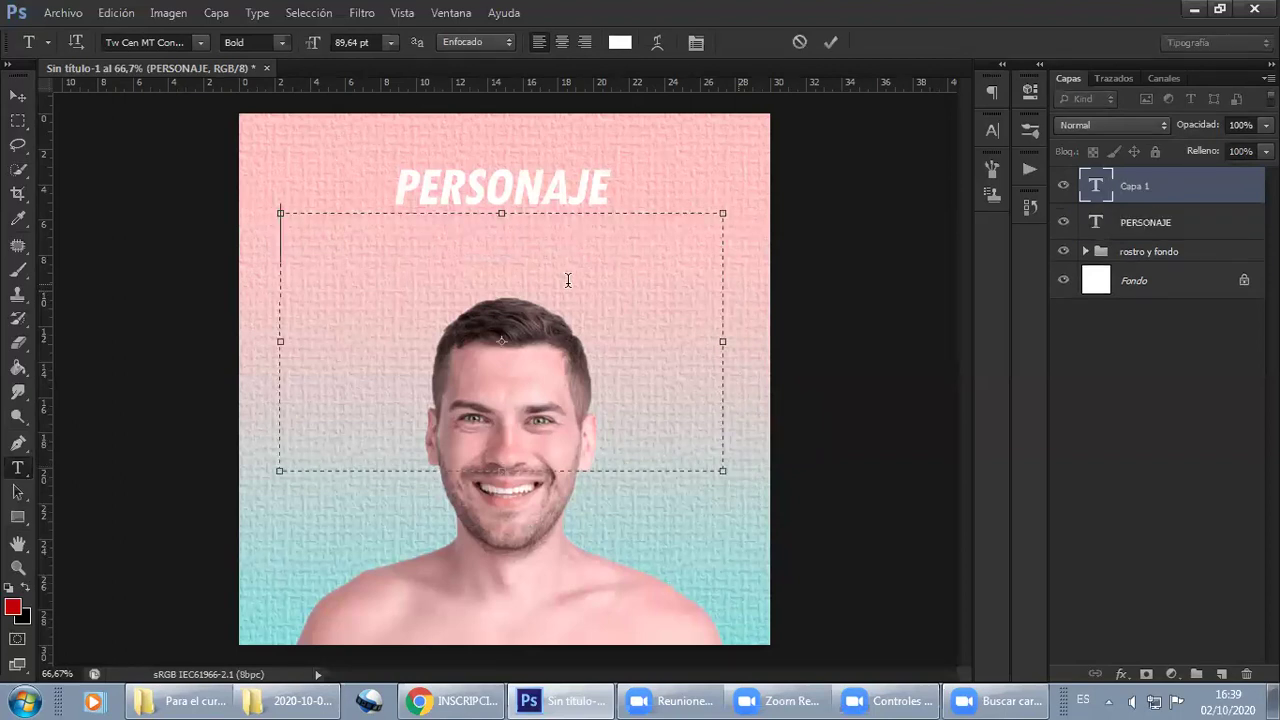
{"action": "type", "text": "PERSONAKAKAKAKAKAKA"}
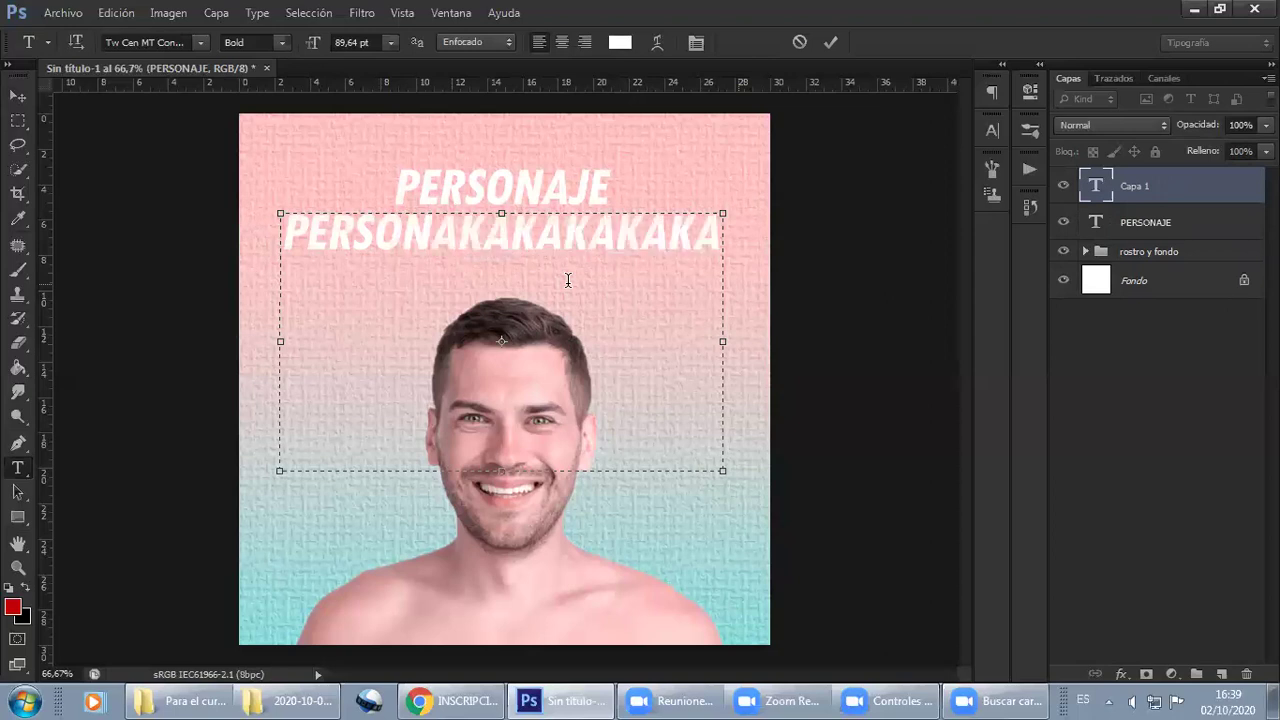
{"action": "type", "text": "JAJAJAJAJAJAJAJAAJAJAJAJAJAJ"}
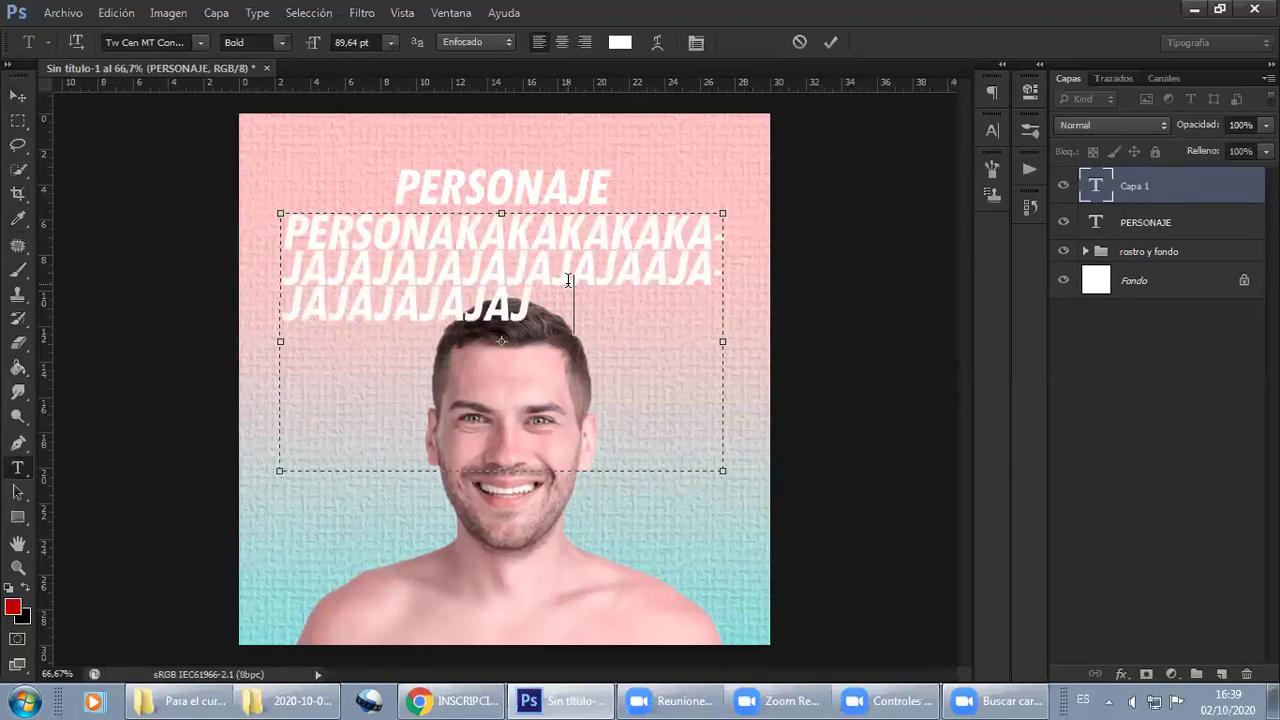
{"action": "type", "text": "AJAJAJAJAJAJAJAJAJAJAJ"}
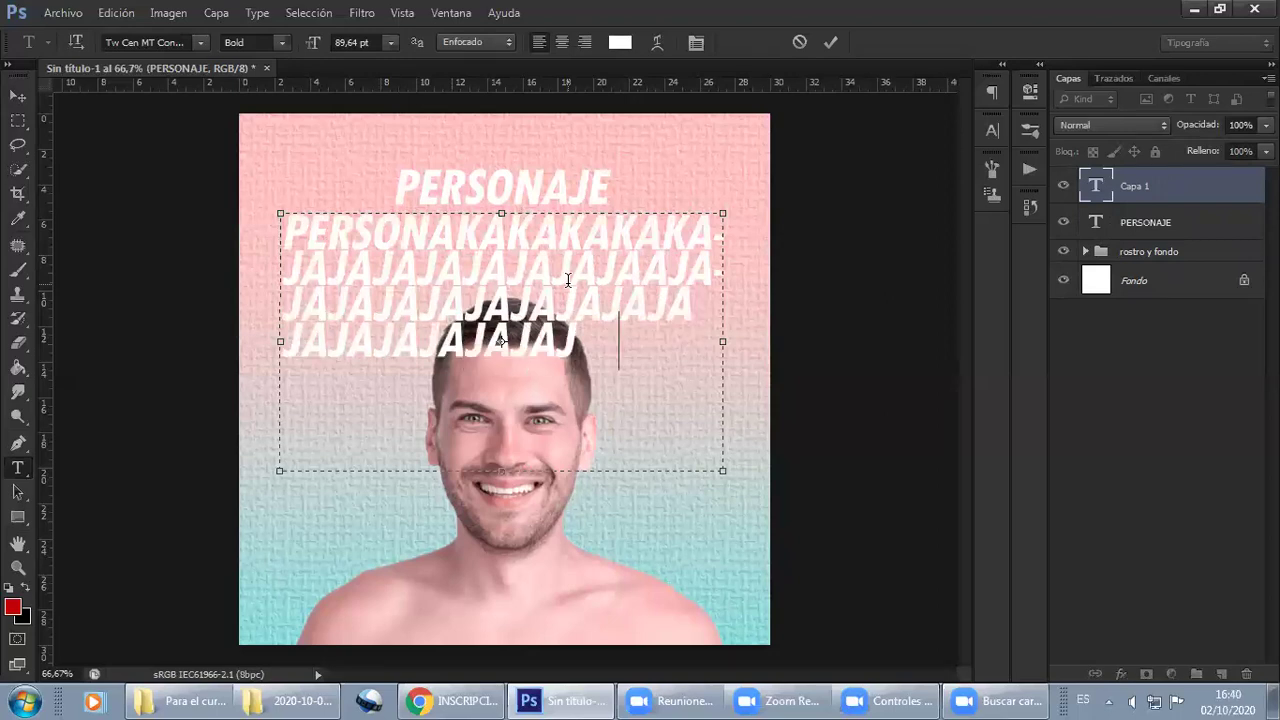
{"action": "type", "text": "AJAJAJA"}
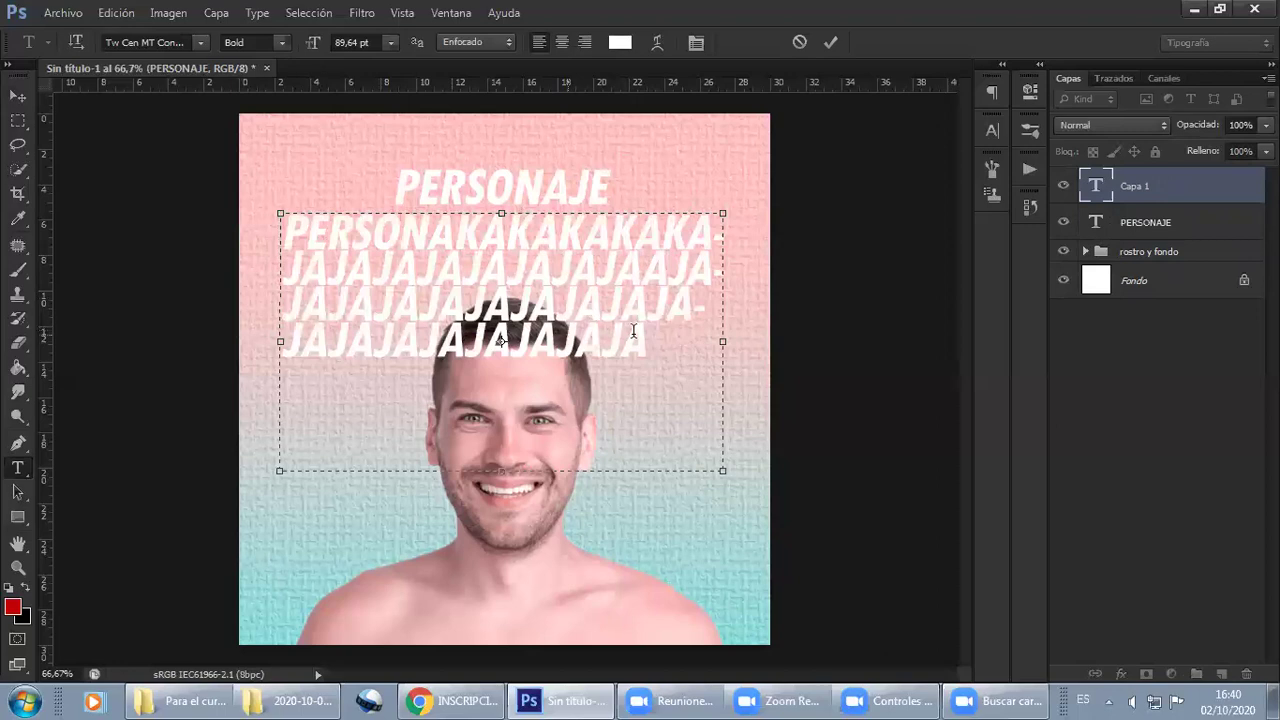
{"action": "key", "text": "shift+Left"}
{"action": "key", "text": "shift+Left"}
{"action": "key", "text": "shift+Left"}
{"action": "key", "text": "shift+Left"}
{"action": "key", "text": "shift+Left"}
{"action": "key", "text": "shift+Left"}
{"action": "key", "text": "shift+Left"}
{"action": "key", "text": "shift+Left"}
{"action": "key", "text": "shift+Left"}
{"action": "key", "text": "shift+Left"}
{"action": "key", "text": "shift+Left"}
{"action": "key", "text": "shift+Left"}
{"action": "key", "text": "shift+Up"}
{"action": "key", "text": "shift+Up"}
{"action": "key", "text": "shift+Up"}
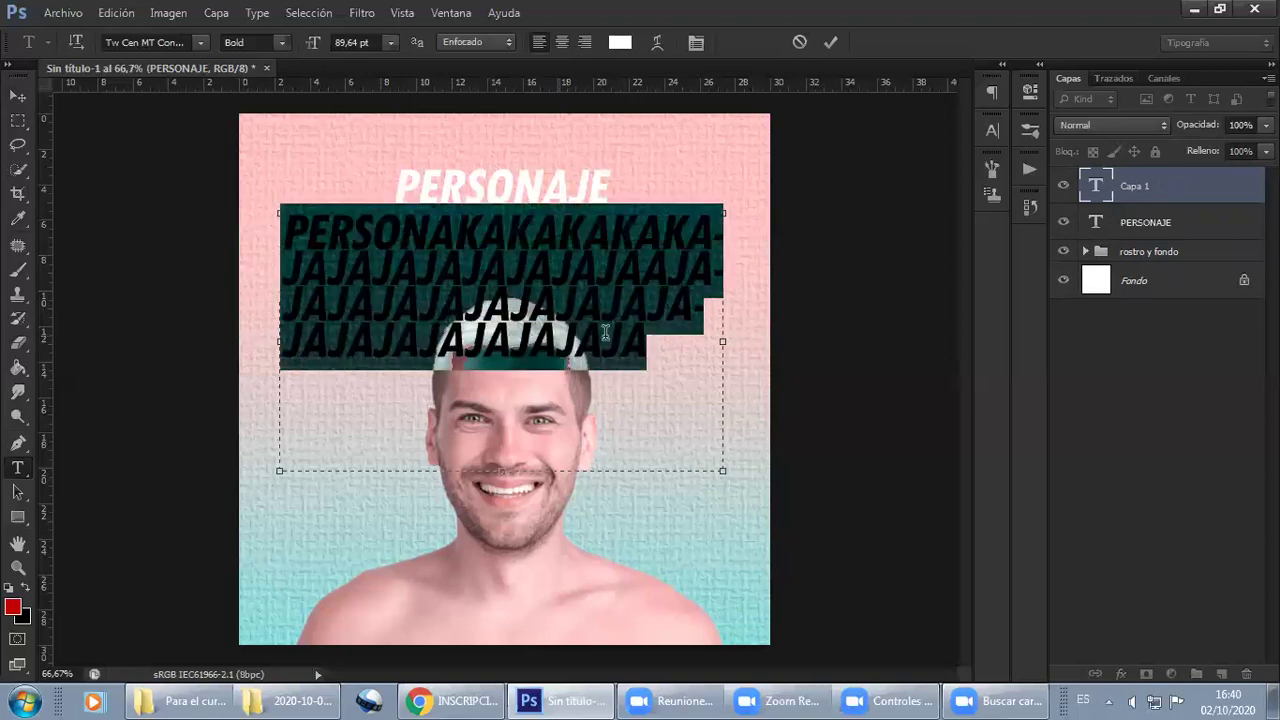
{"action": "key", "text": "BackSpace"}
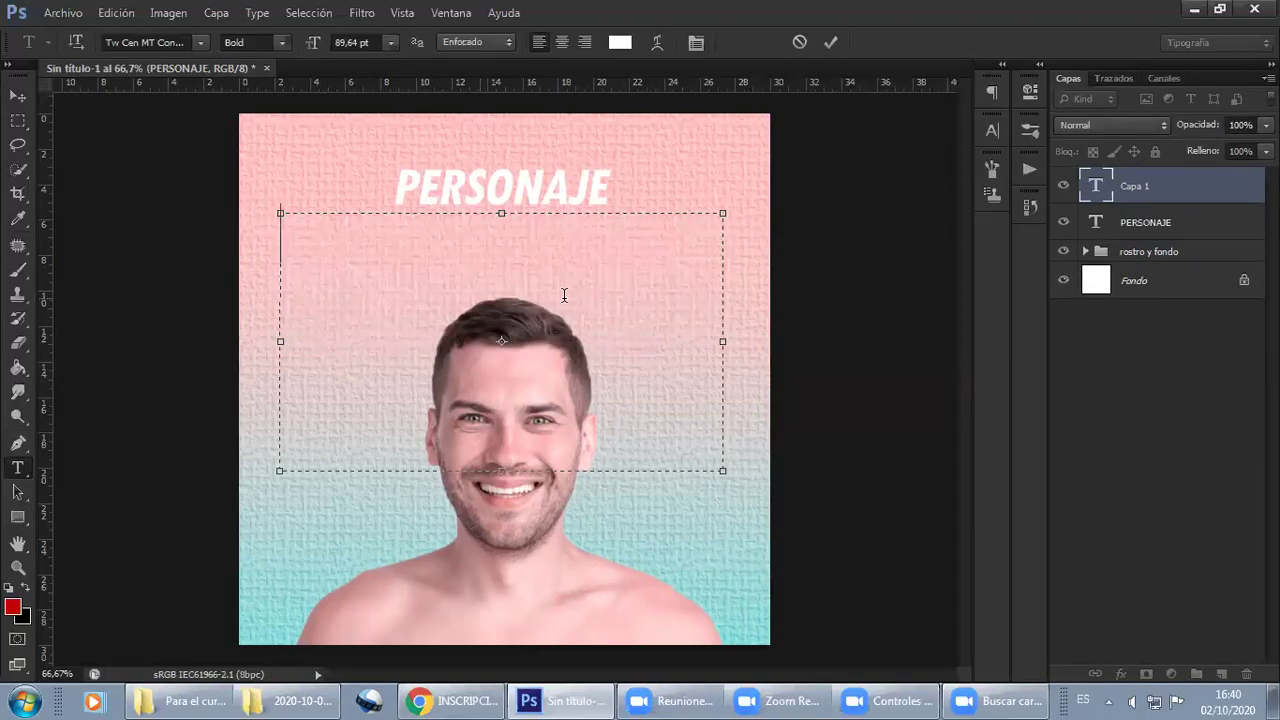
{"action": "type", "text": "KSDKASD"}
{"action": "left_click", "coordinate": [799, 42]}
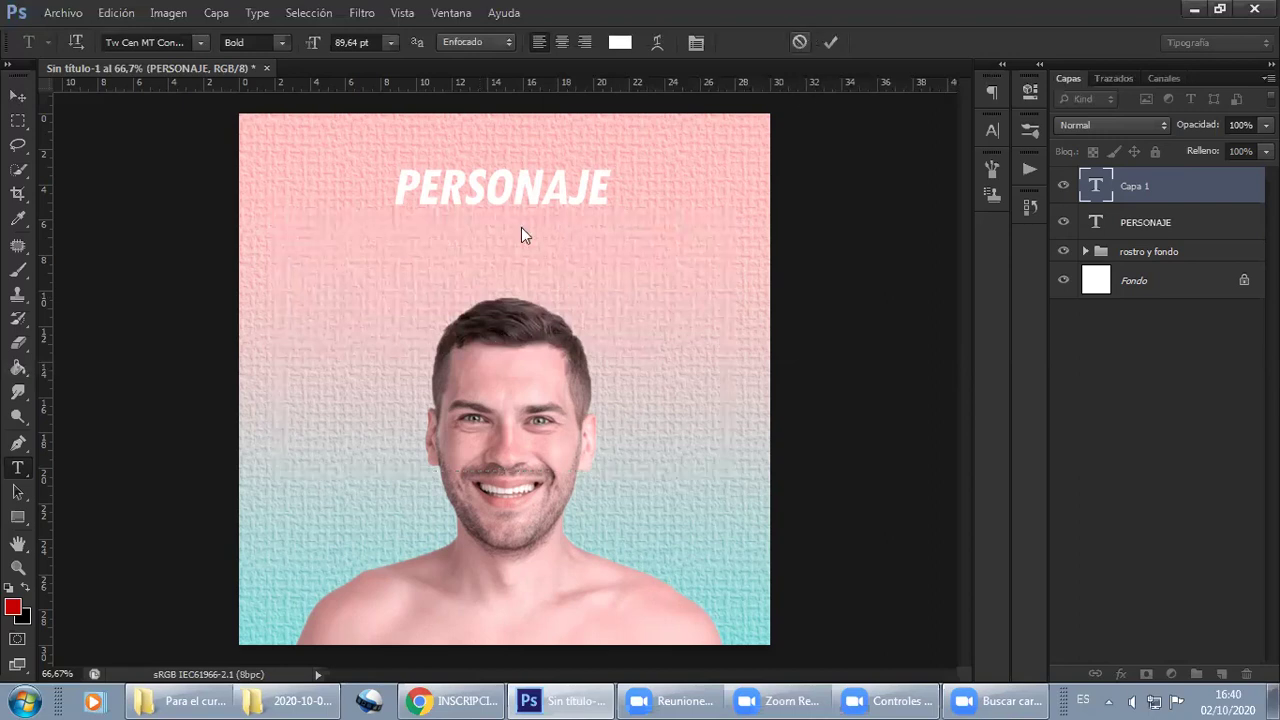
{"action": "left_click_drag", "start_coordinate": [295, 241], "coordinate": [722, 533]}
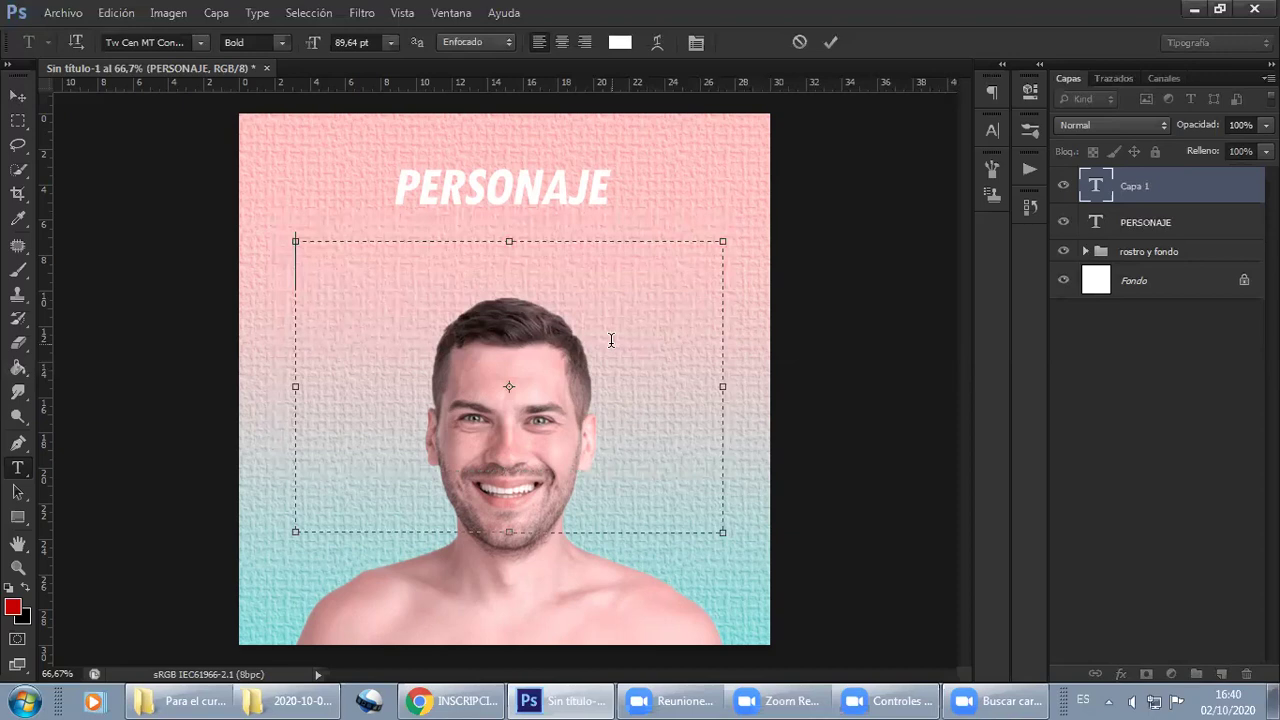
{"action": "type", "text": "DSADKSÑALKDLÑSAKNLDKSANLKDNALKSDLNAKNS"}
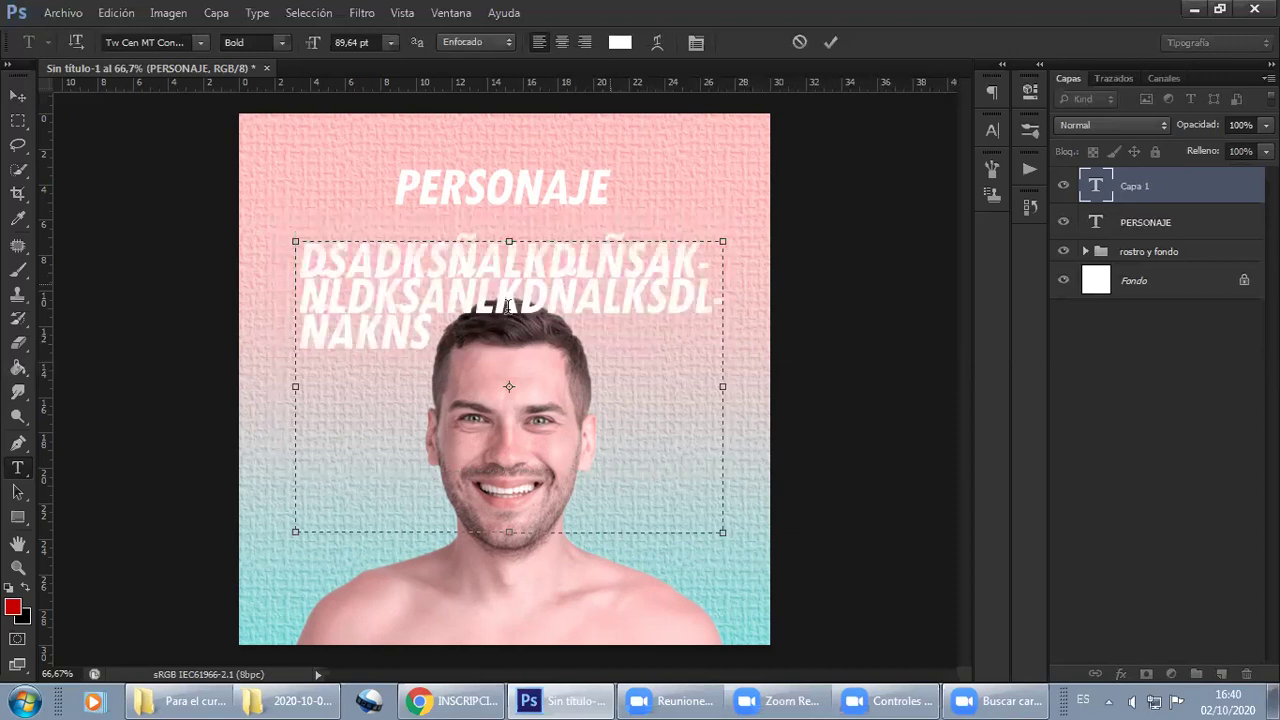
{"action": "key", "text": "ctrl+a"}
{"action": "key", "text": "BackSpace"}
{"action": "left_click", "coordinate": [800, 41]}
Nudge the PERSONAJE title slightly lower and open the Carácter panel from Ventana
{"action": "left_click", "coordinate": [466, 185]}
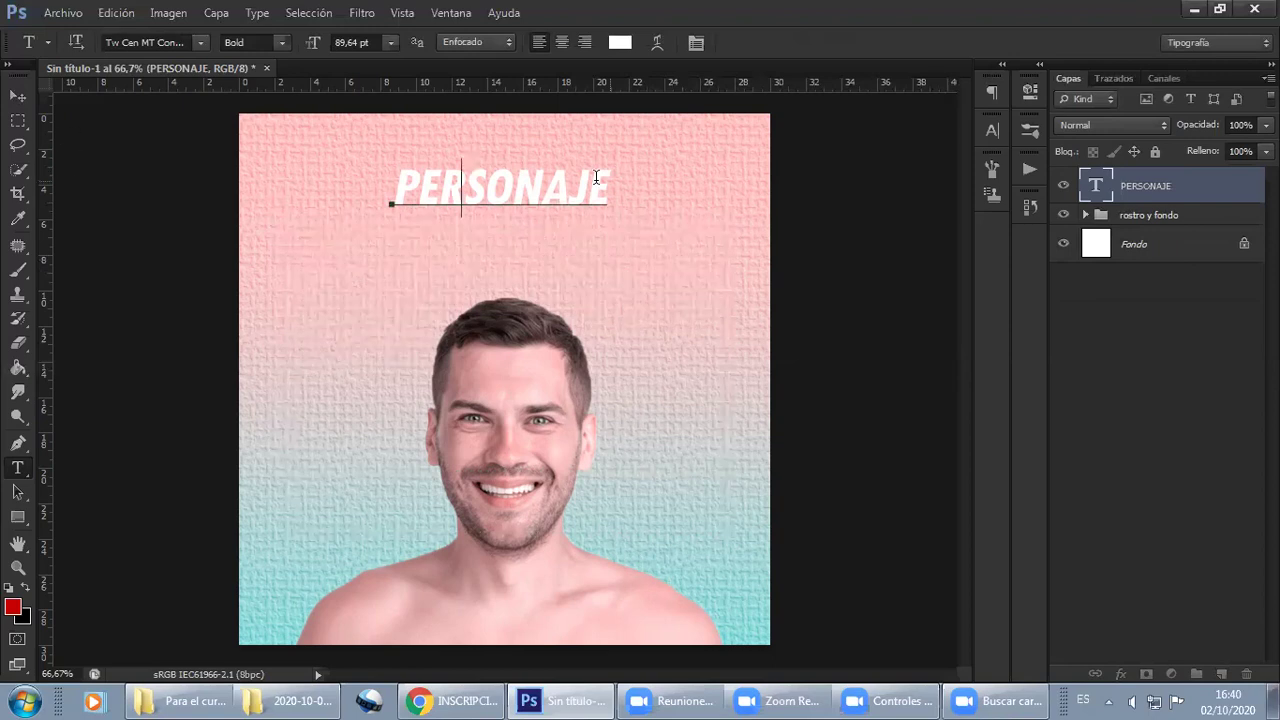
{"action": "left_click_drag", "start_coordinate": [611, 181], "coordinate": [620, 224]}
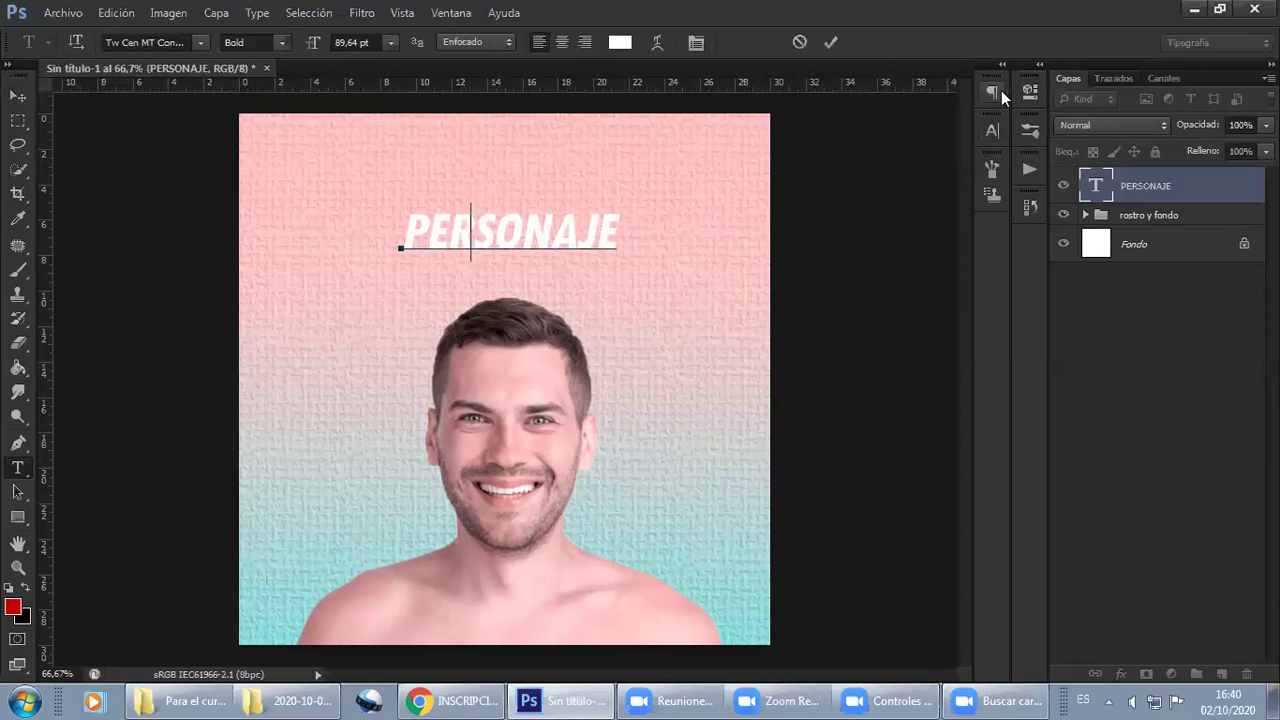
{"action": "left_click", "coordinate": [440, 14]}
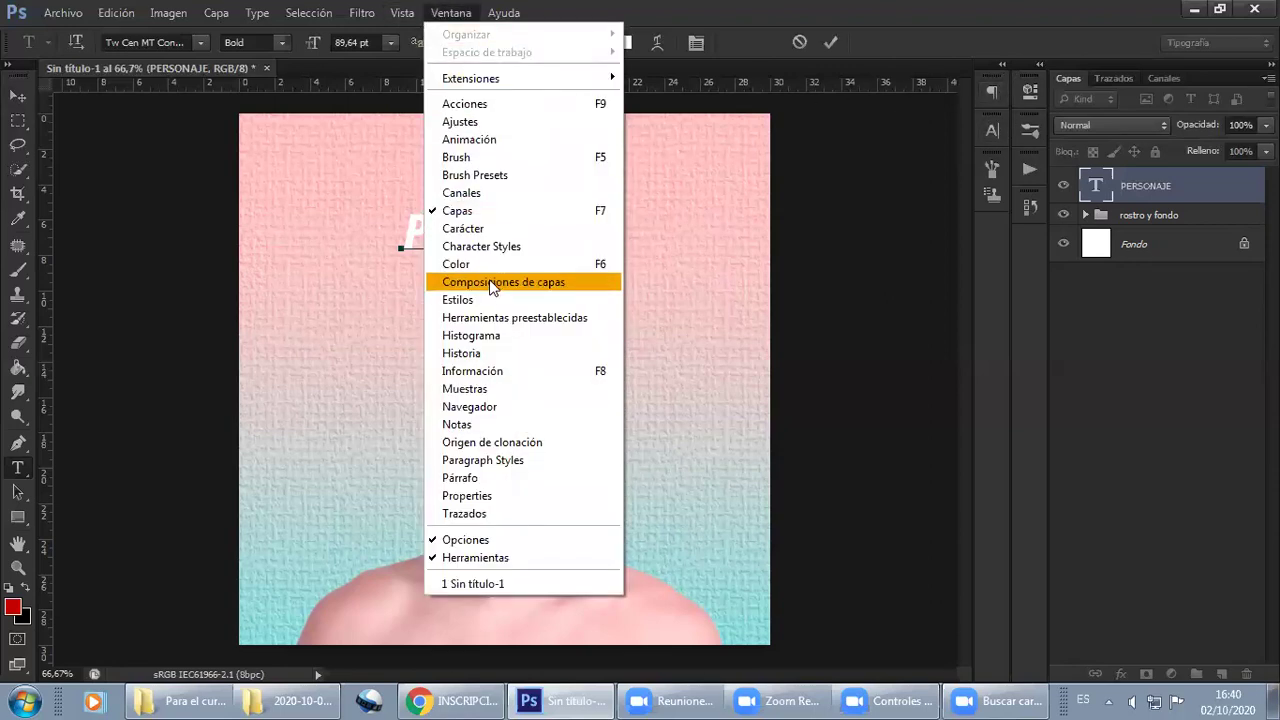
{"action": "left_click", "coordinate": [993, 131]}
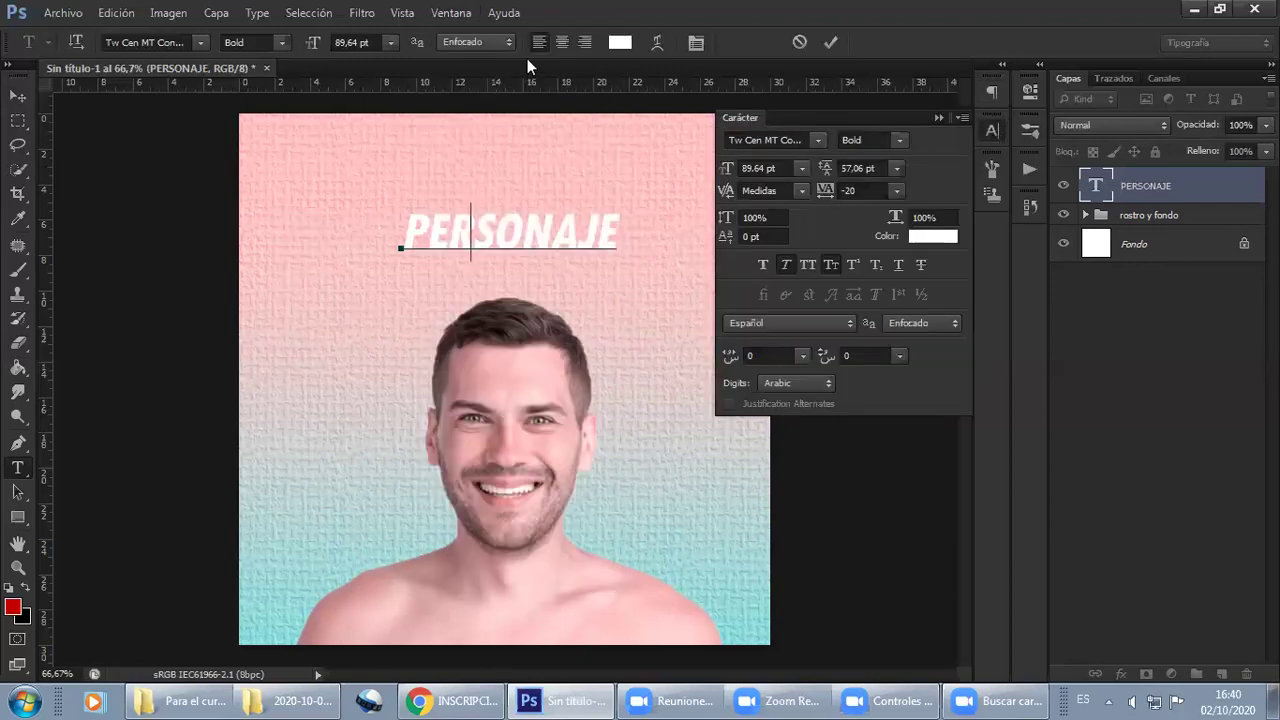
{"action": "left_click", "coordinate": [991, 130]}
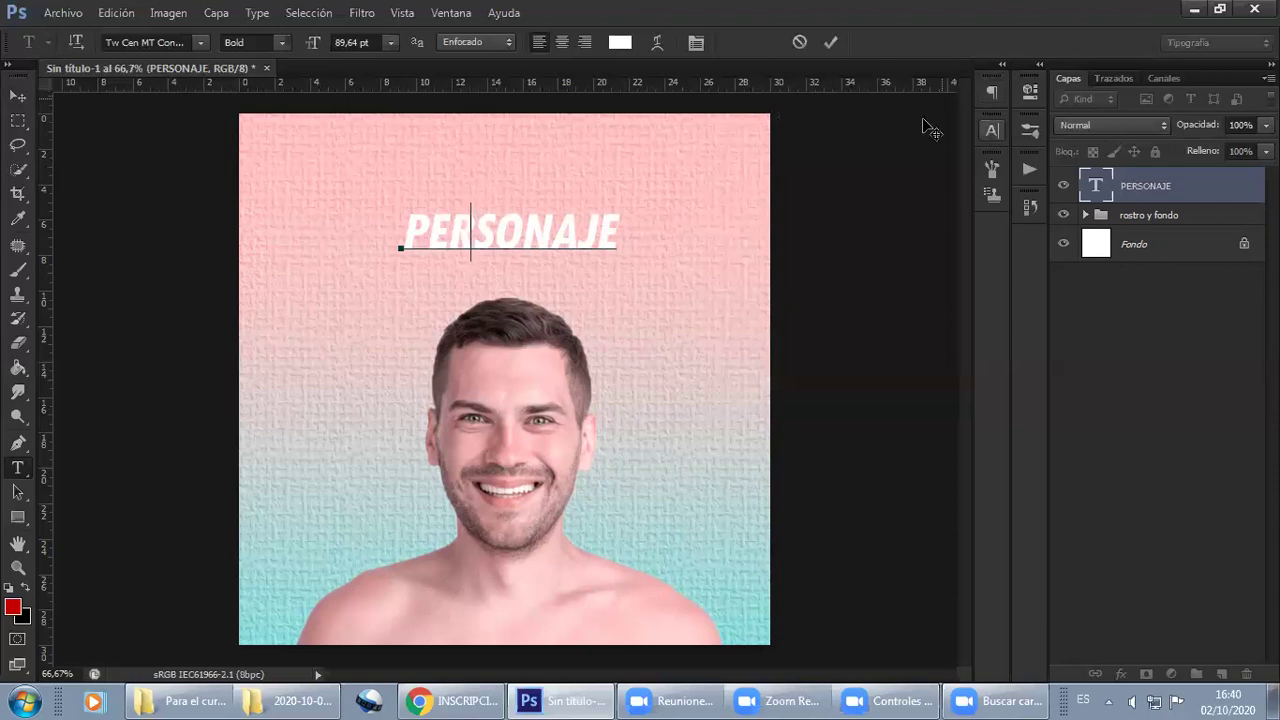
{"action": "left_click", "coordinate": [451, 13]}
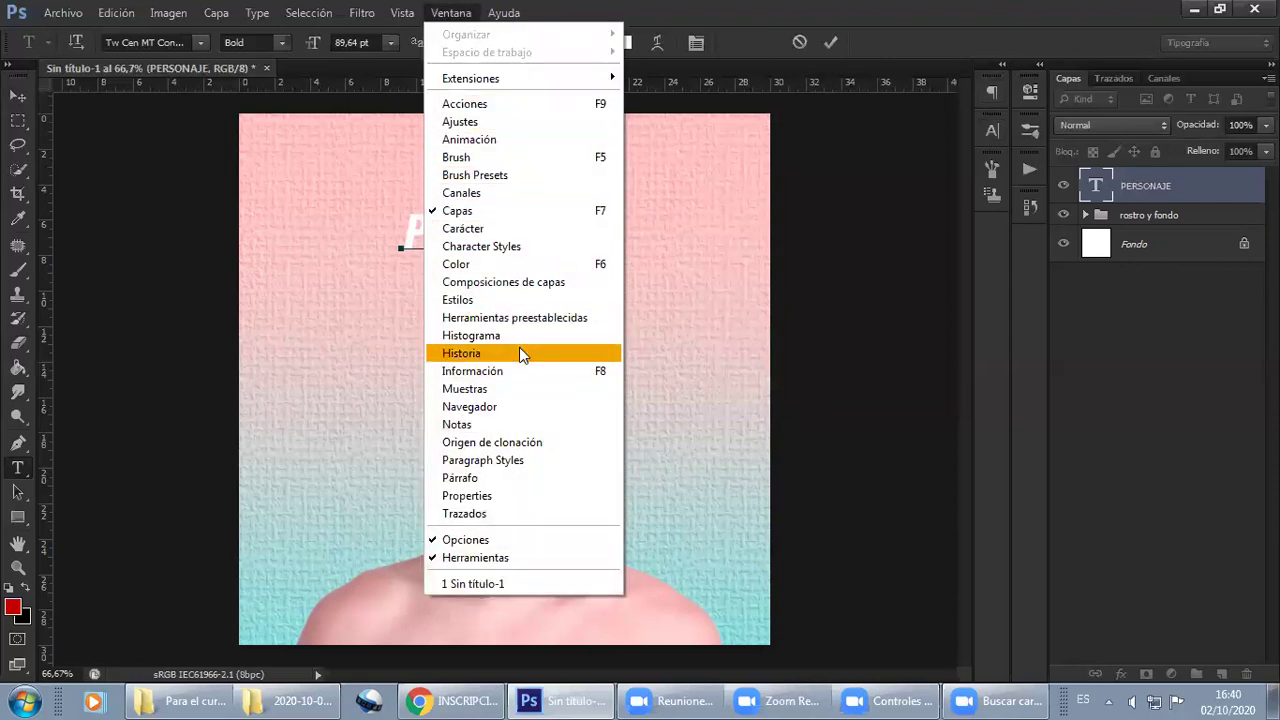
{"action": "left_click", "coordinate": [488, 232]}
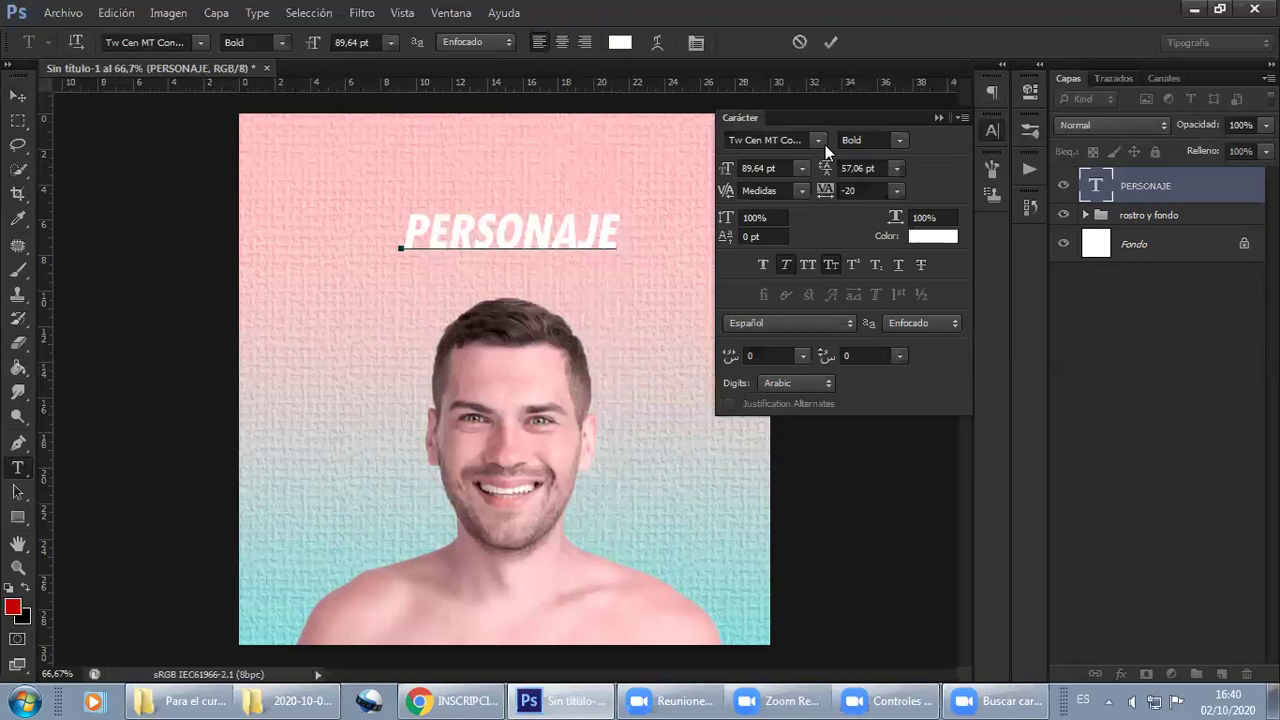
Select PERSONAJE and raise its leading from 100 pt to 143 pt
{"action": "left_click_drag", "start_coordinate": [617, 240], "coordinate": [406, 232]}
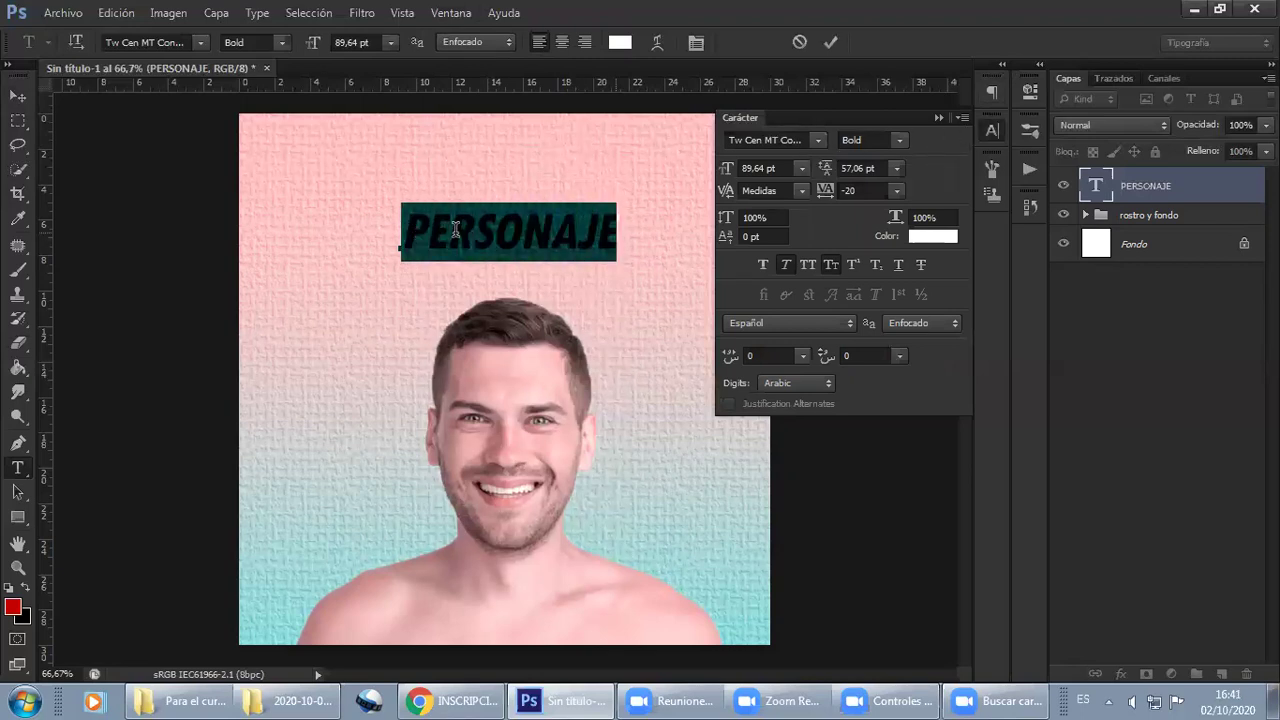
{"action": "left_click_drag", "start_coordinate": [618, 226], "coordinate": [382, 220]}
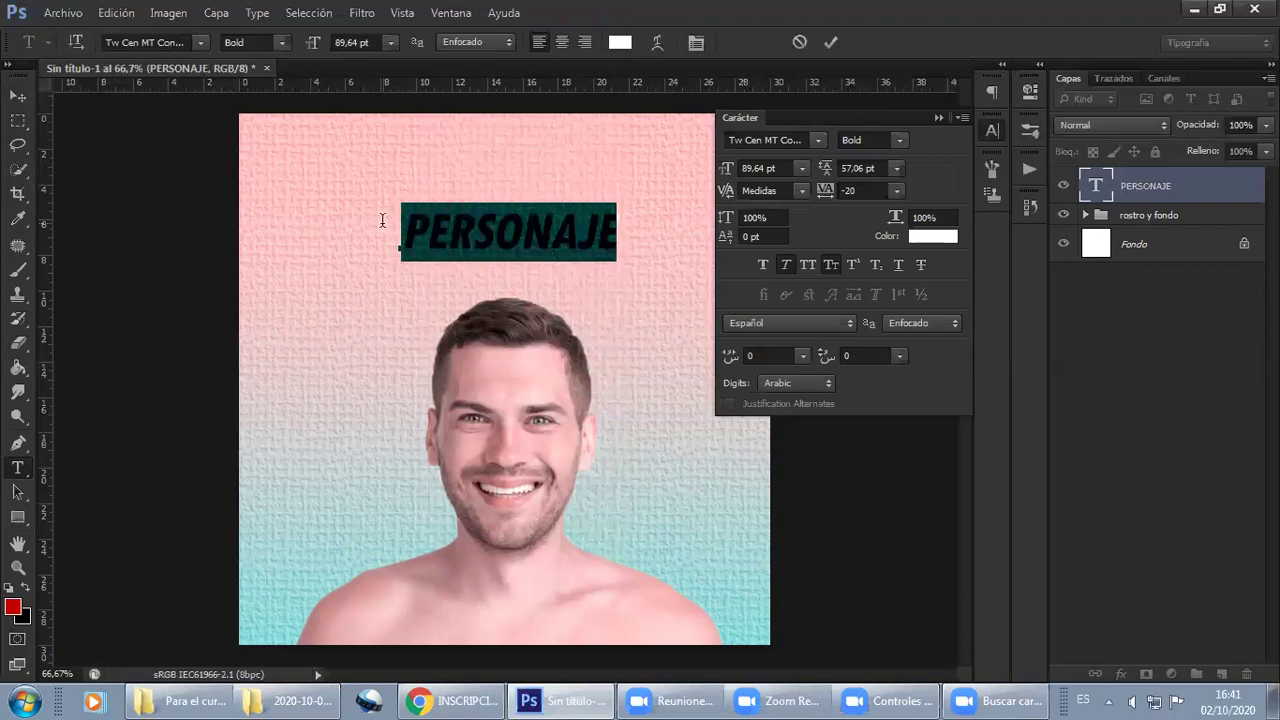
{"action": "left_click", "coordinate": [802, 169]}
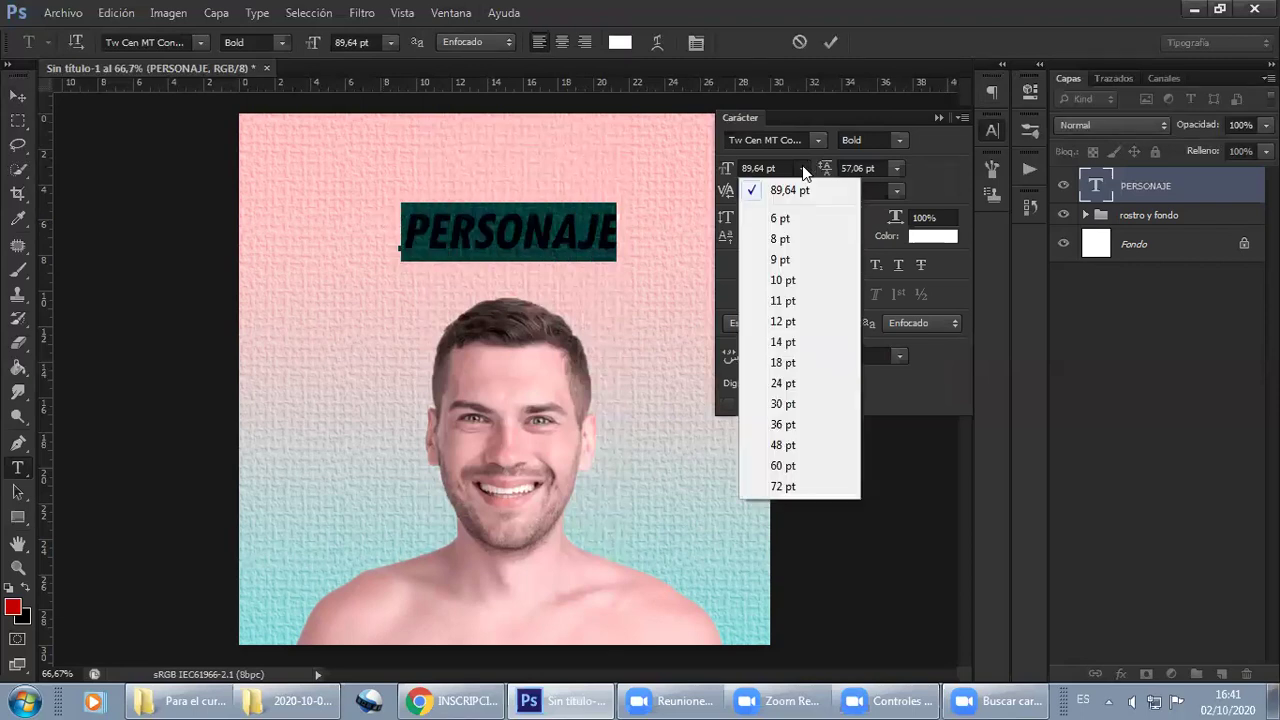
{"action": "left_click", "coordinate": [802, 169]}
{"action": "left_click", "coordinate": [894, 167]}
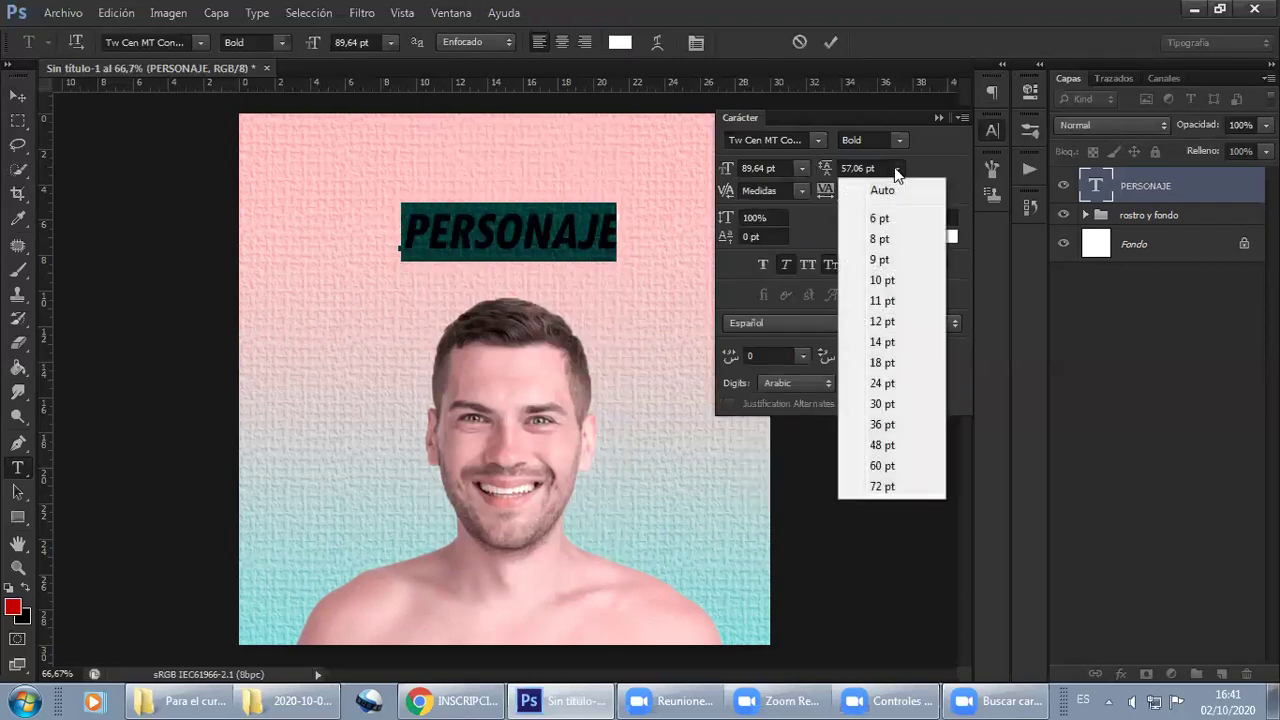
{"action": "left_click", "coordinate": [857, 168]}
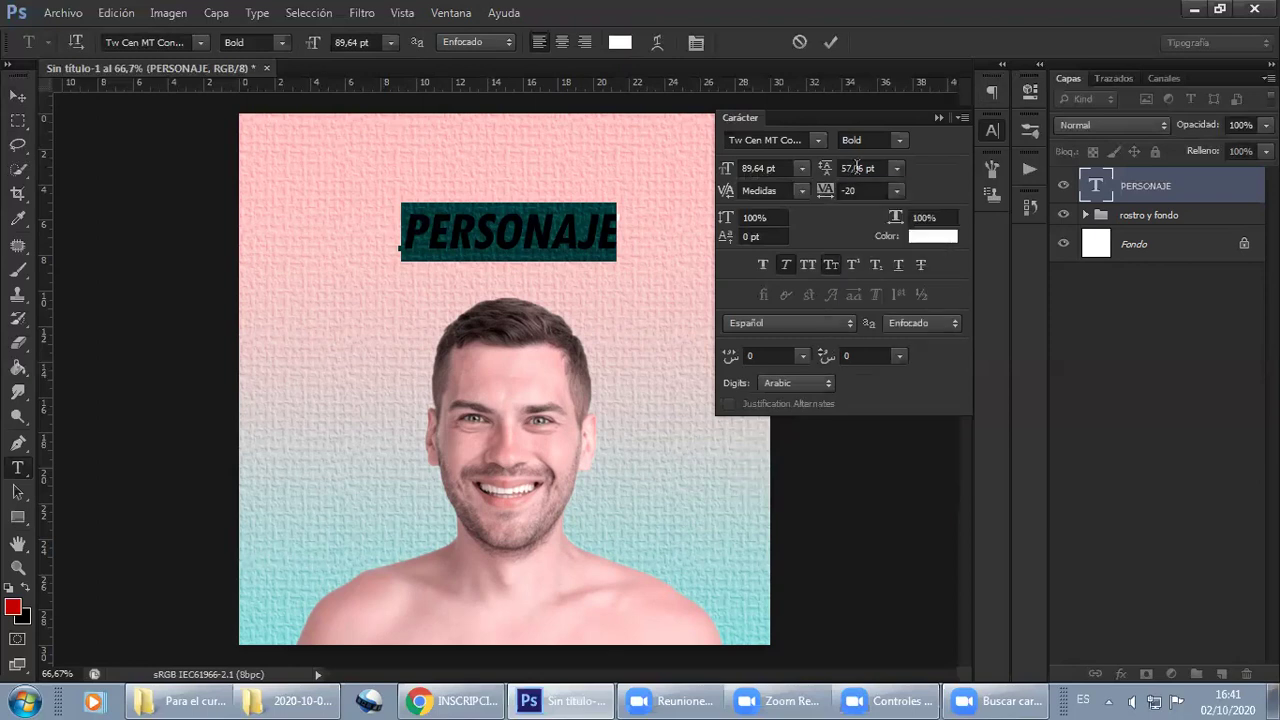
{"action": "double_click", "coordinate": [862, 168]}
{"action": "type", "text": "100"}
{"action": "key", "text": "Return"}
{"action": "left_click_drag", "start_coordinate": [836, 173], "coordinate": [871, 165]}
Commit the text and move the PERSONAJE title down and to the left
{"action": "left_click", "coordinate": [957, 117]}
{"action": "left_click", "coordinate": [992, 131]}
{"action": "left_click", "coordinate": [1140, 192]}
{"action": "left_click", "coordinate": [939, 118]}
{"action": "left_click", "coordinate": [18, 96]}
{"action": "mouse_move", "coordinate": [536, 228]}
{"action": "left_mouse_down"}
{"action": "mouse_move", "coordinate": [525, 250]}
{"action": "mouse_move", "coordinate": [487, 238]}
{"action": "left_mouse_up"}
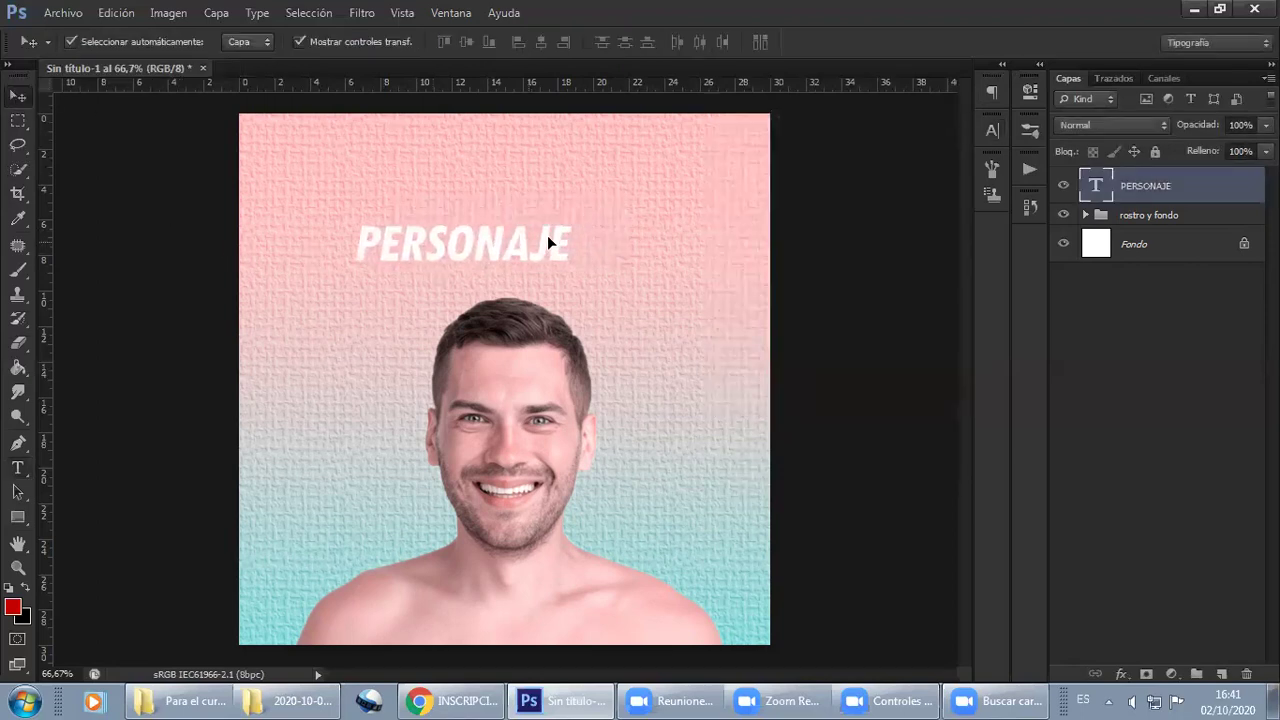
Delete the title layer and retype PERSONAJE above the head, selecting the whole word
{"action": "key", "text": "Delete"}
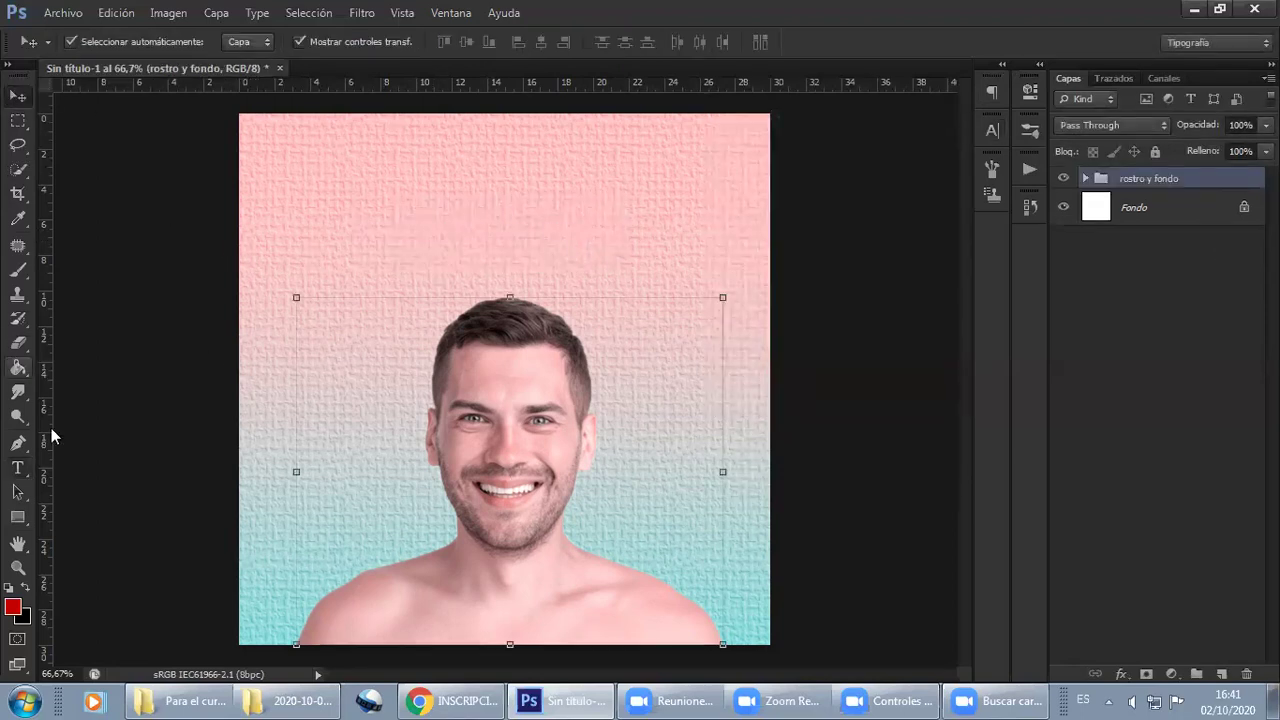
{"action": "left_click", "coordinate": [17, 467]}
{"action": "left_click", "coordinate": [433, 213]}
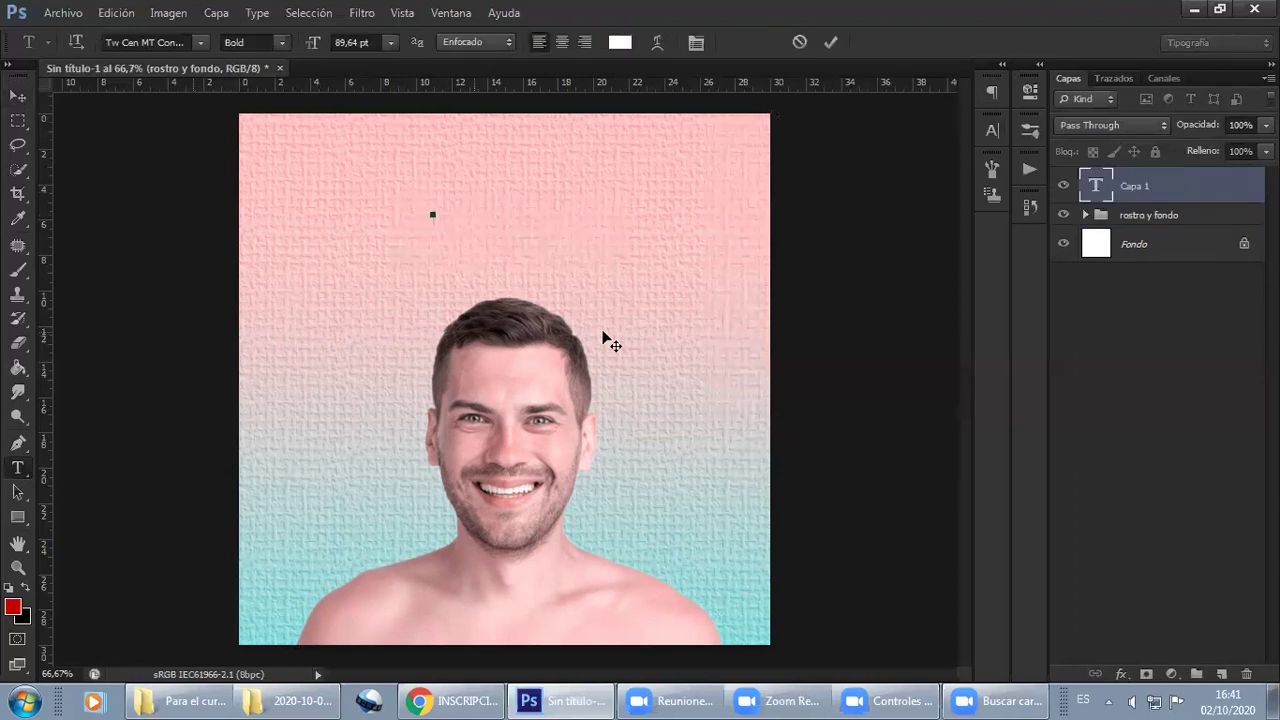
{"action": "type", "text": "PERSO"}
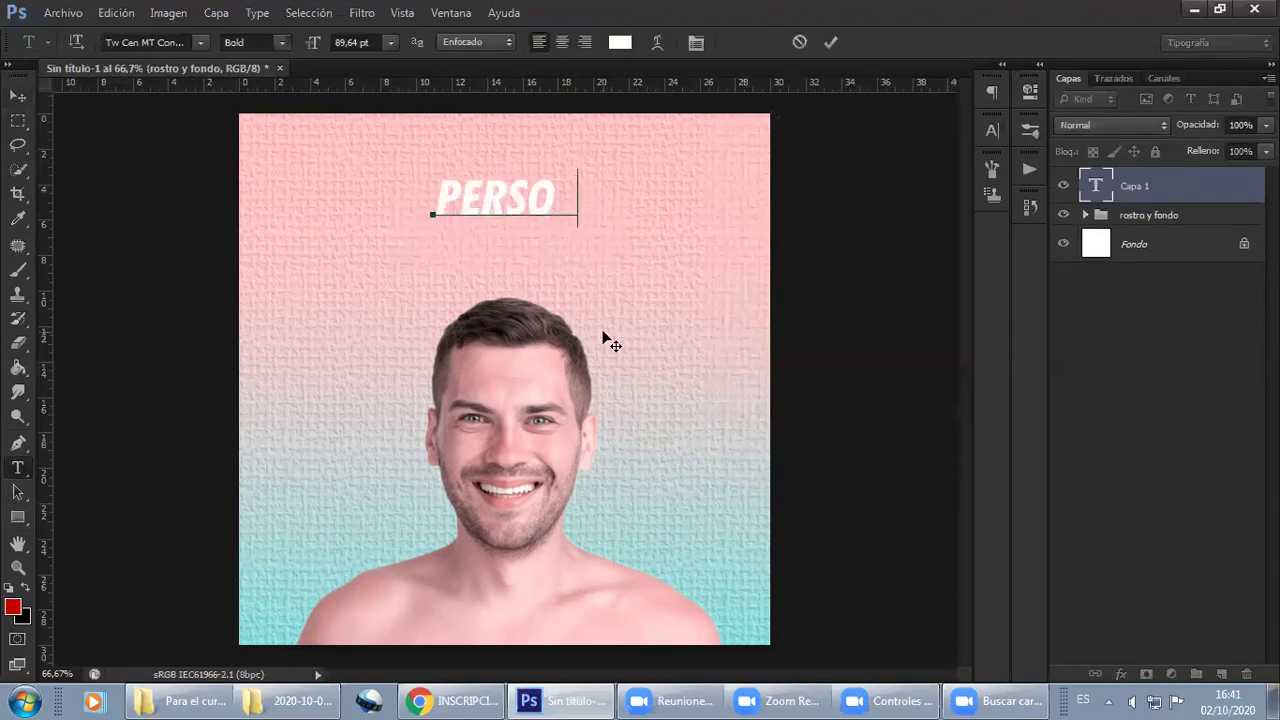
{"action": "type", "text": "NAJE"}
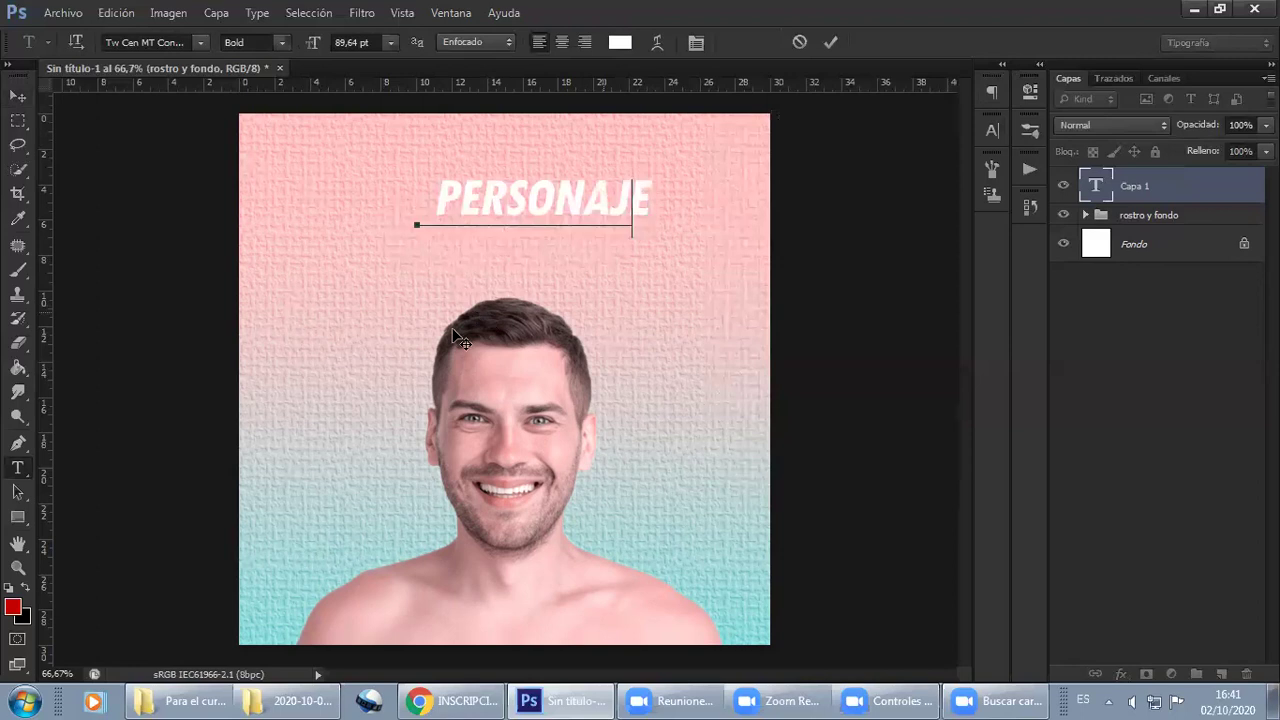
{"action": "left_click_drag", "start_coordinate": [431, 213], "coordinate": [706, 207]}
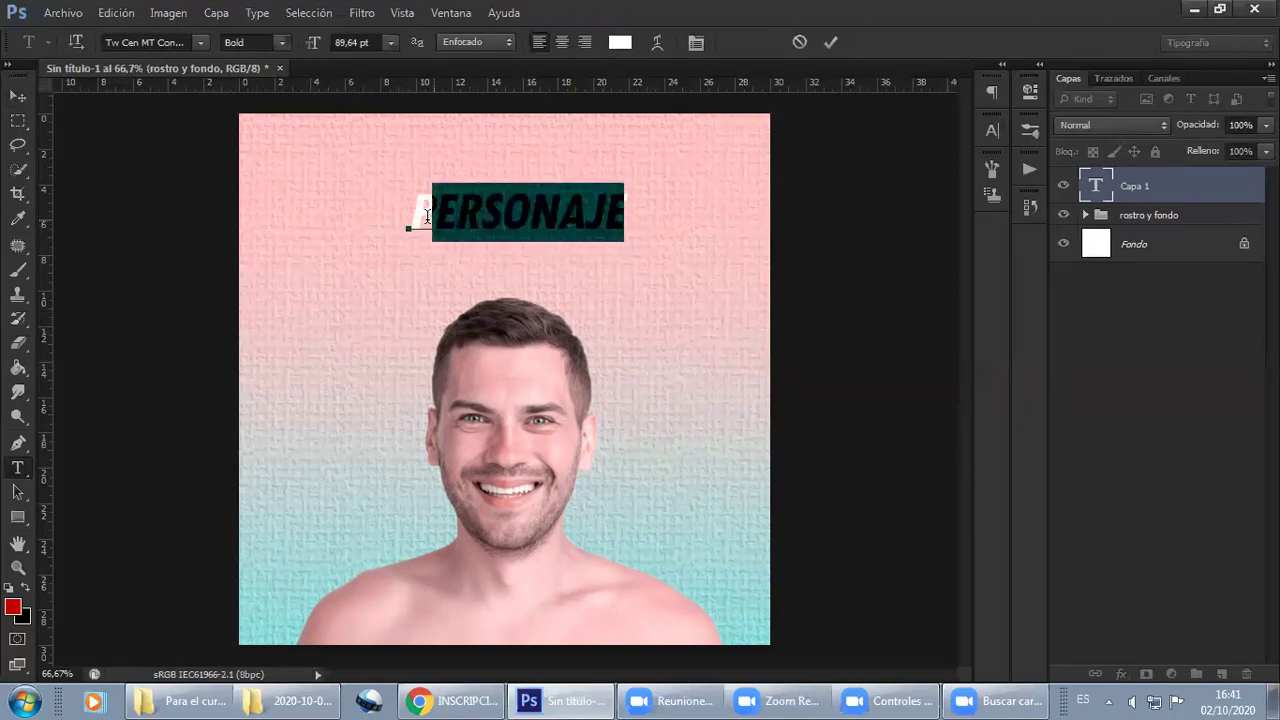
{"action": "left_click_drag", "start_coordinate": [431, 213], "coordinate": [534, 210]}
{"action": "left_click_drag", "start_coordinate": [408, 210], "coordinate": [880, 164]}
Set leading to 175 pt and size to 120.64 pt, commit, and shift the title left
{"action": "left_click", "coordinate": [991, 132]}
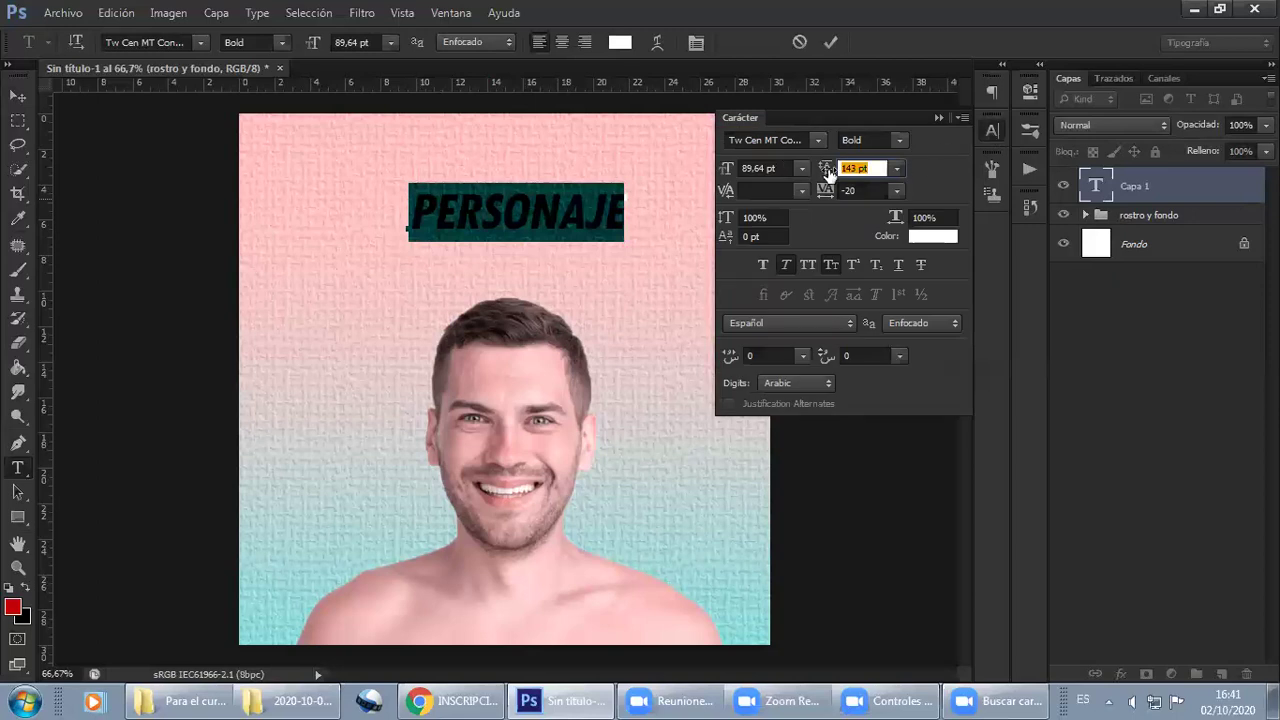
{"action": "left_click_drag", "start_coordinate": [828, 172], "coordinate": [858, 166]}
{"action": "left_click_drag", "start_coordinate": [308, 43], "coordinate": [338, 46]}
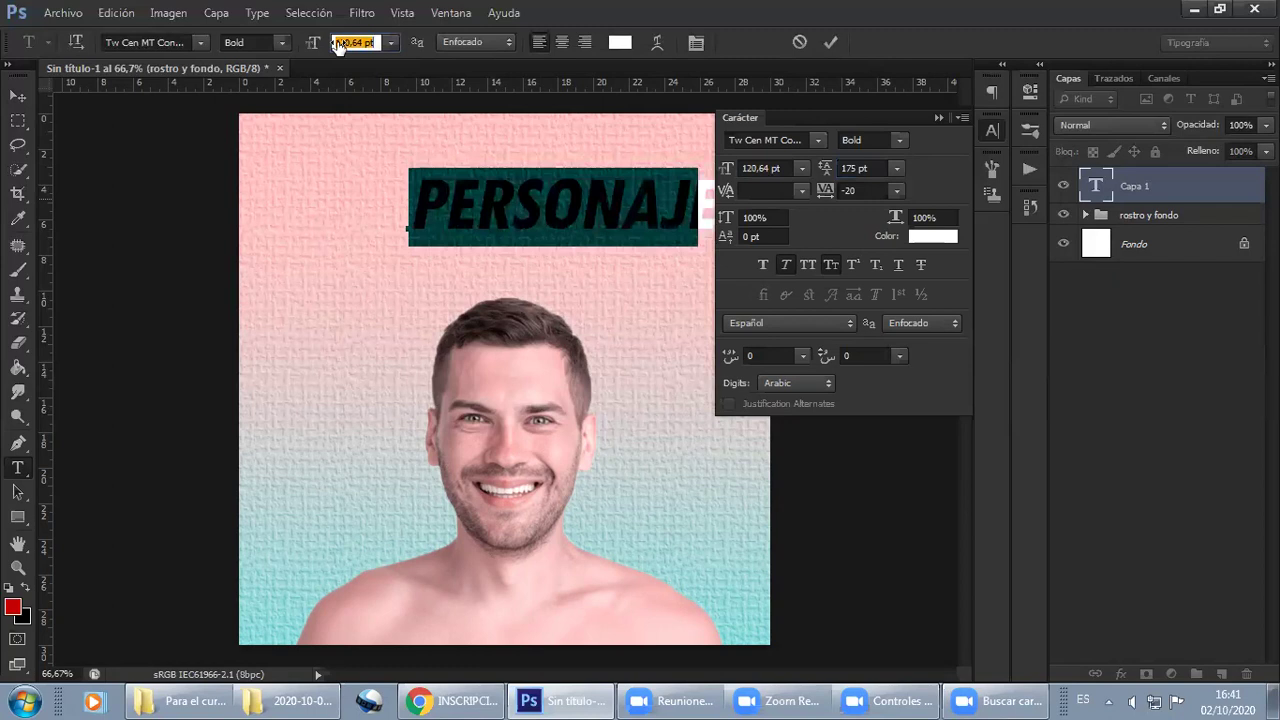
{"action": "left_click", "coordinate": [543, 263]}
{"action": "left_click_drag", "start_coordinate": [523, 294], "coordinate": [488, 302]}
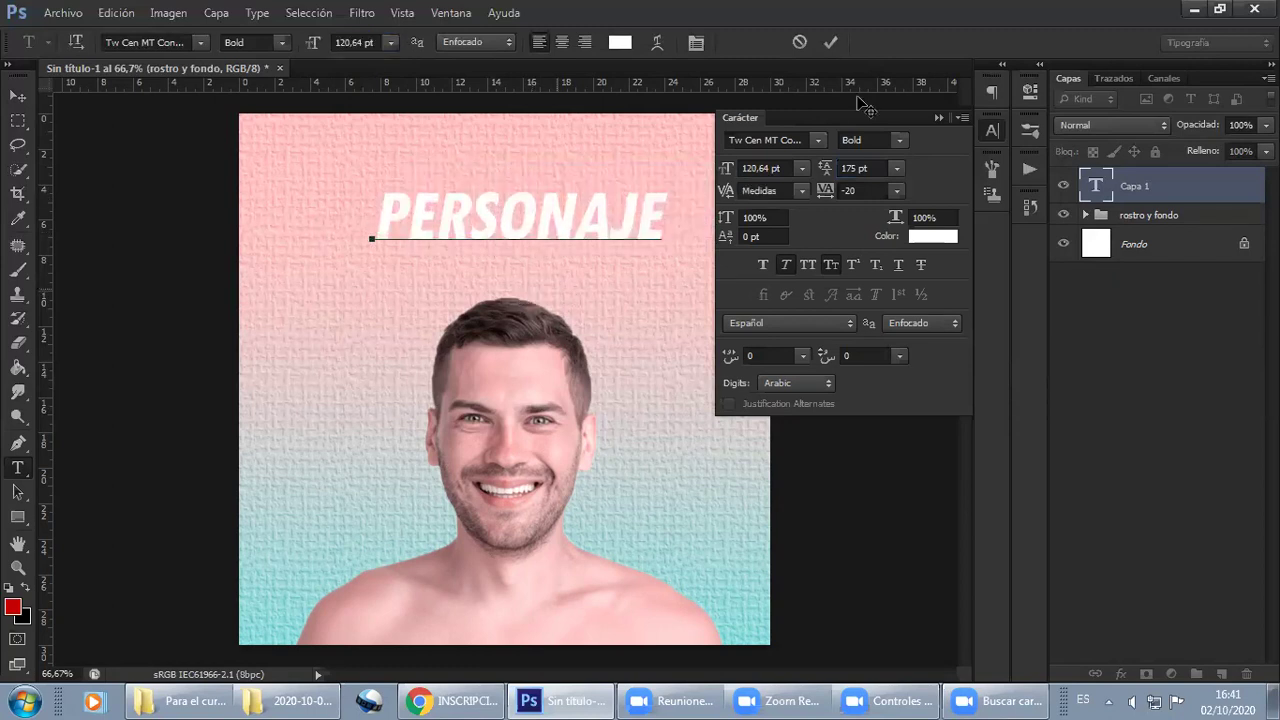
{"action": "left_click", "coordinate": [936, 118]}
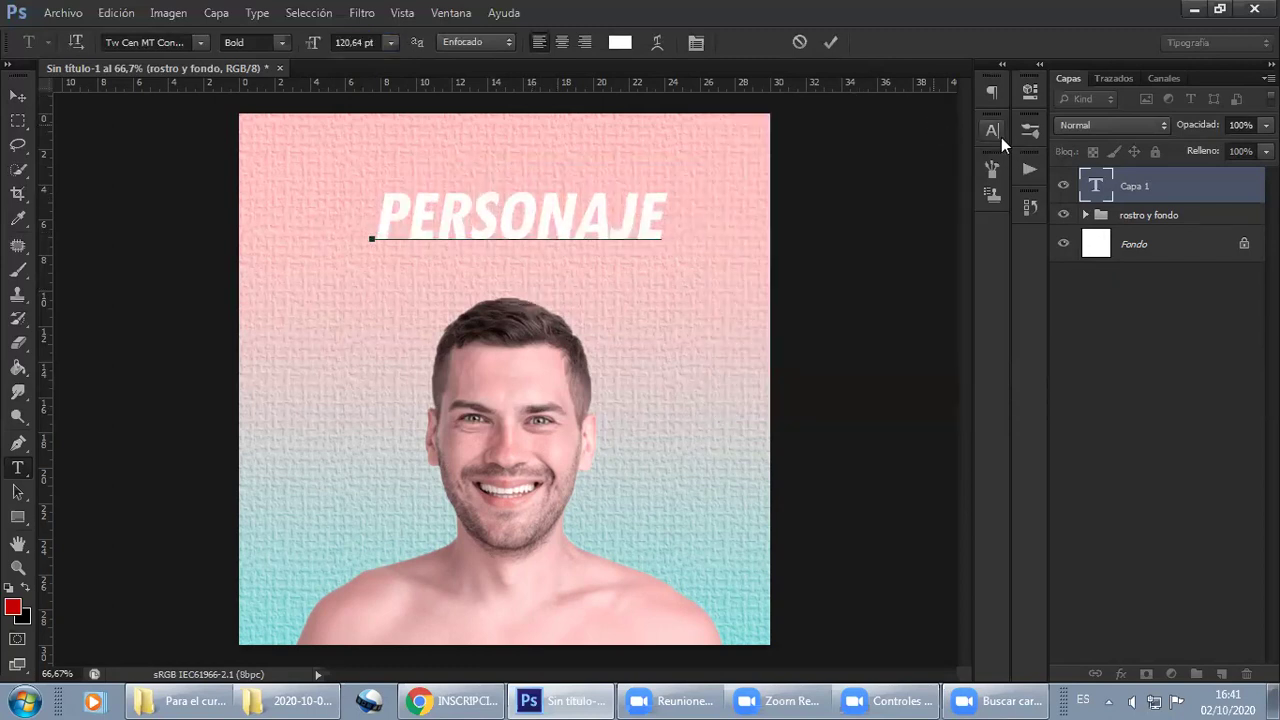
Enlarge the PERSONAJE text to 134.64 pt via the Carácter panel
{"action": "left_click", "coordinate": [451, 12]}
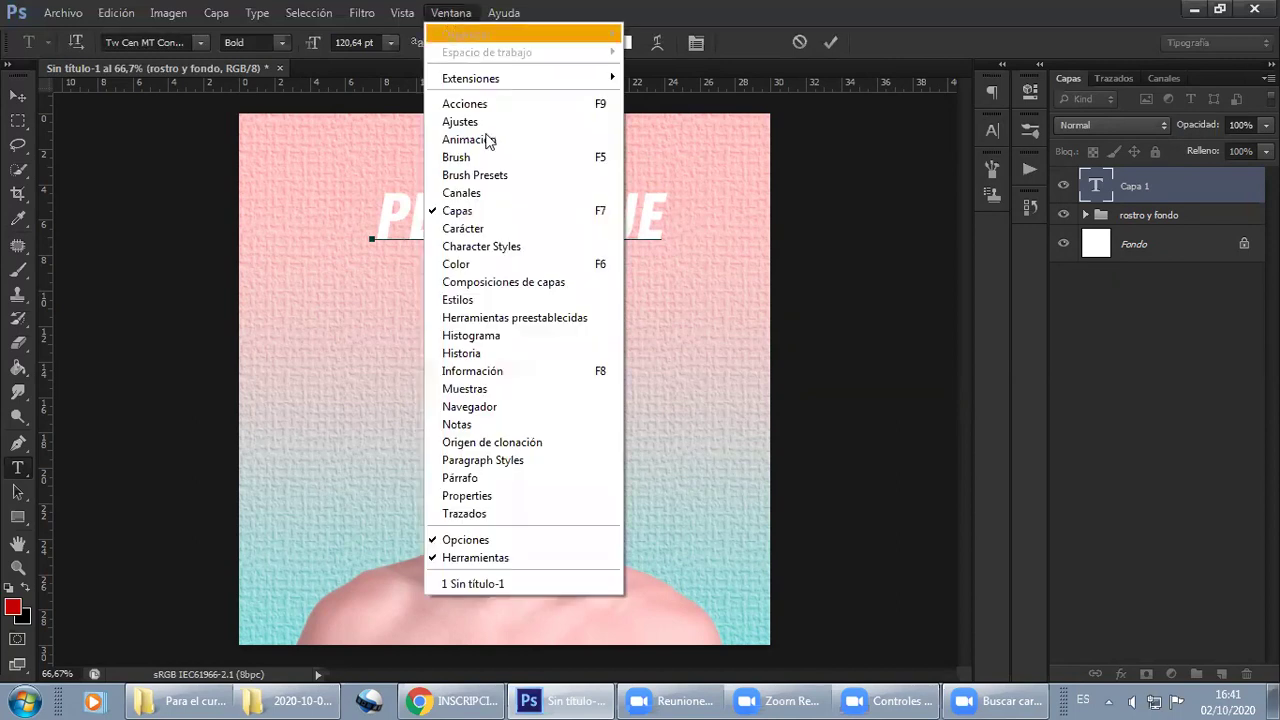
{"action": "left_click", "coordinate": [502, 228]}
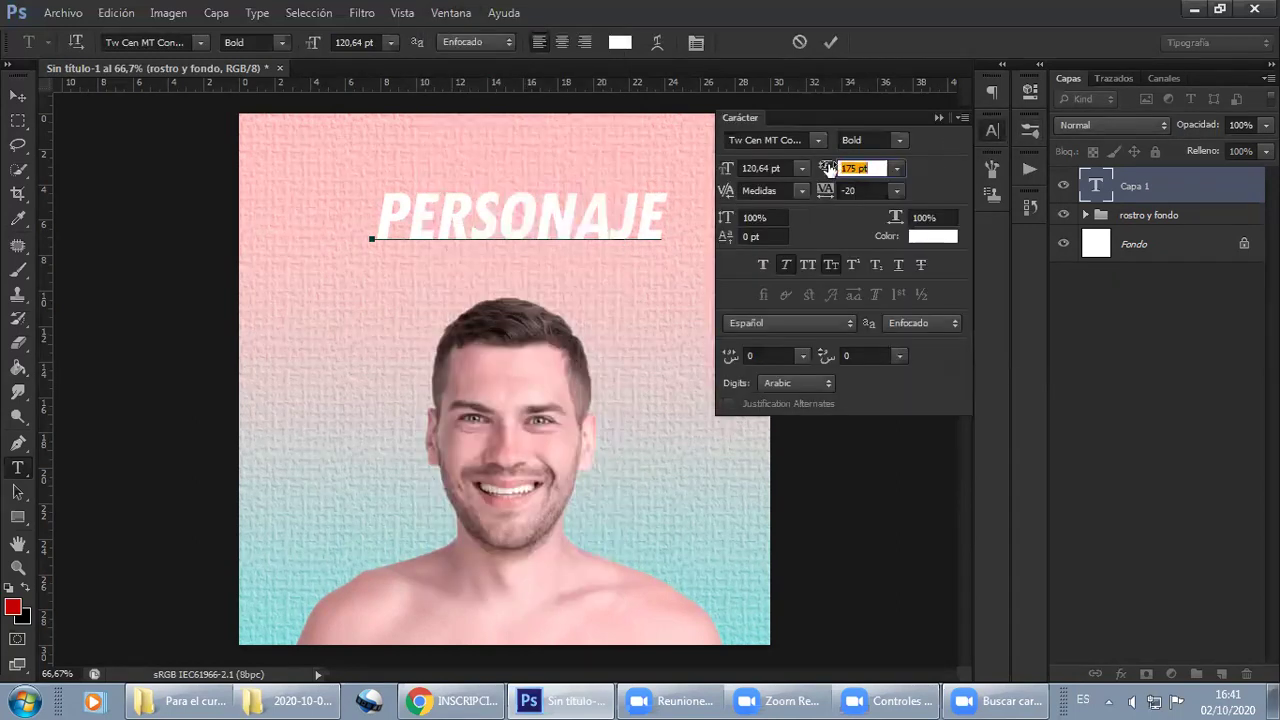
{"action": "left_click", "coordinate": [790, 168]}
{"action": "left_click_drag", "start_coordinate": [727, 170], "coordinate": [743, 171]}
{"action": "left_click_drag", "start_coordinate": [656, 210], "coordinate": [345, 198]}
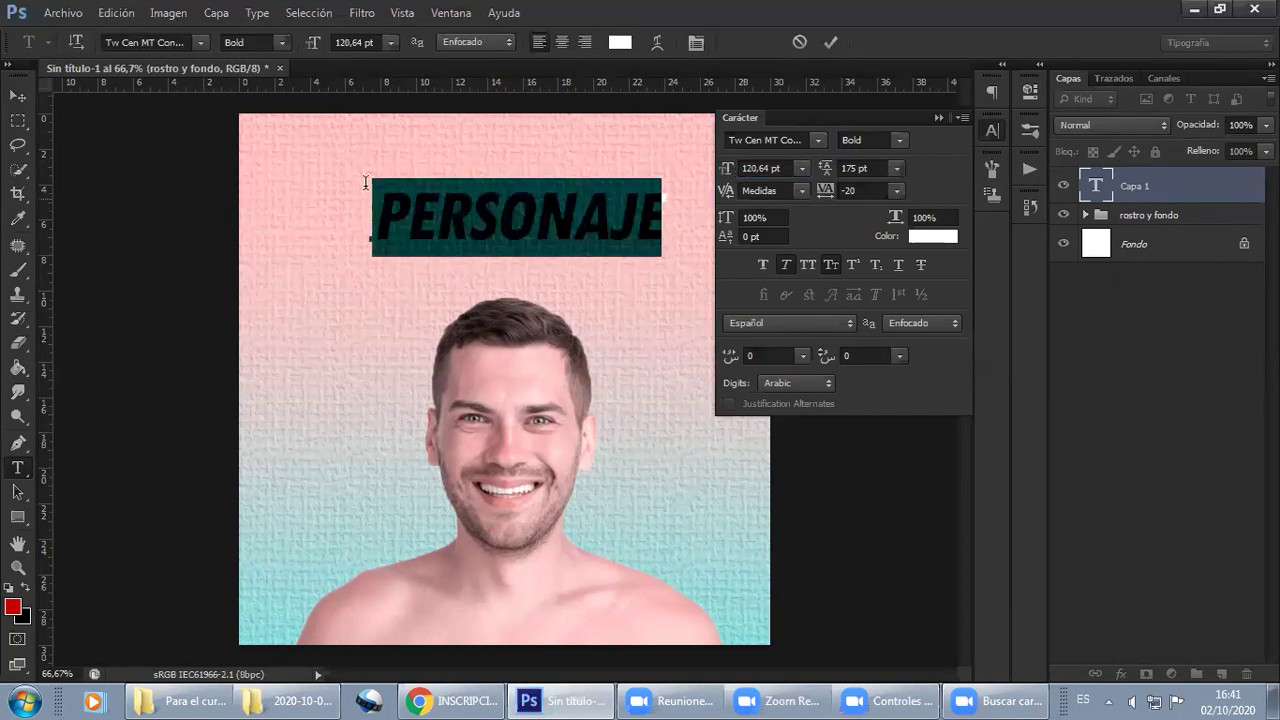
{"action": "left_click_drag", "start_coordinate": [726, 170], "coordinate": [833, 173]}
{"action": "left_click", "coordinate": [833, 172]}
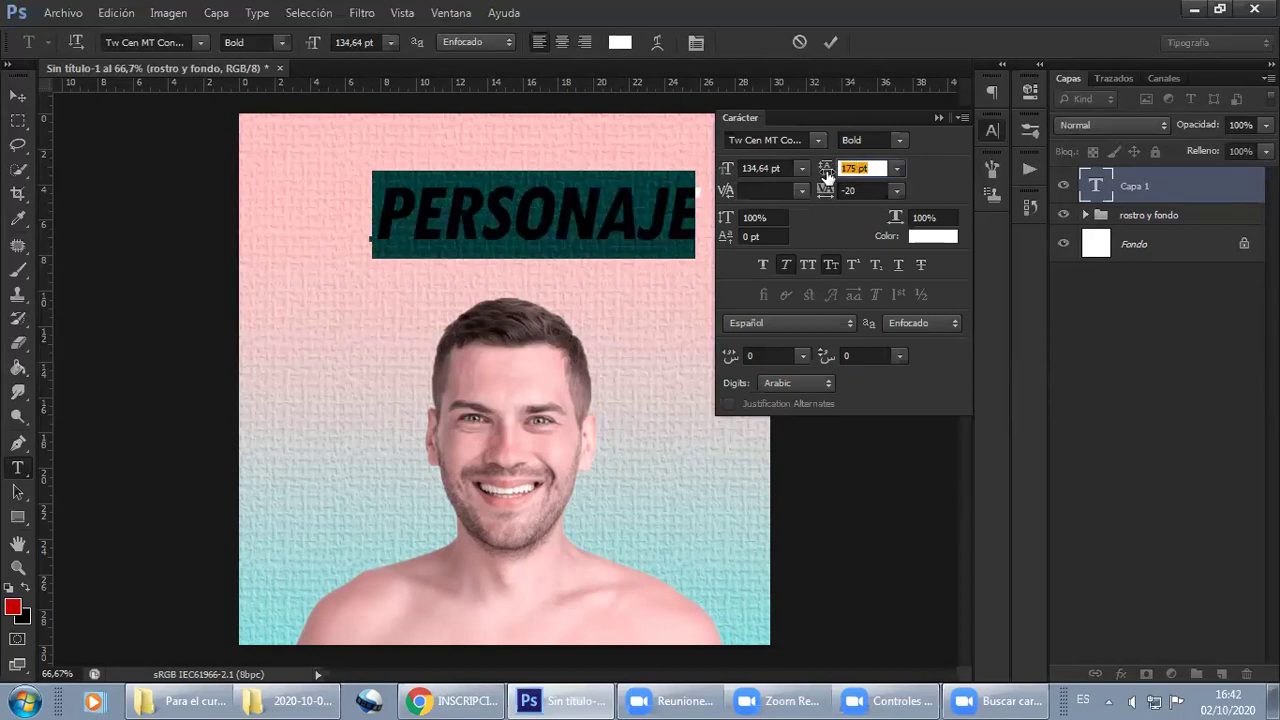
{"action": "left_click", "coordinate": [636, 188]}
{"action": "left_click", "coordinate": [689, 205]}
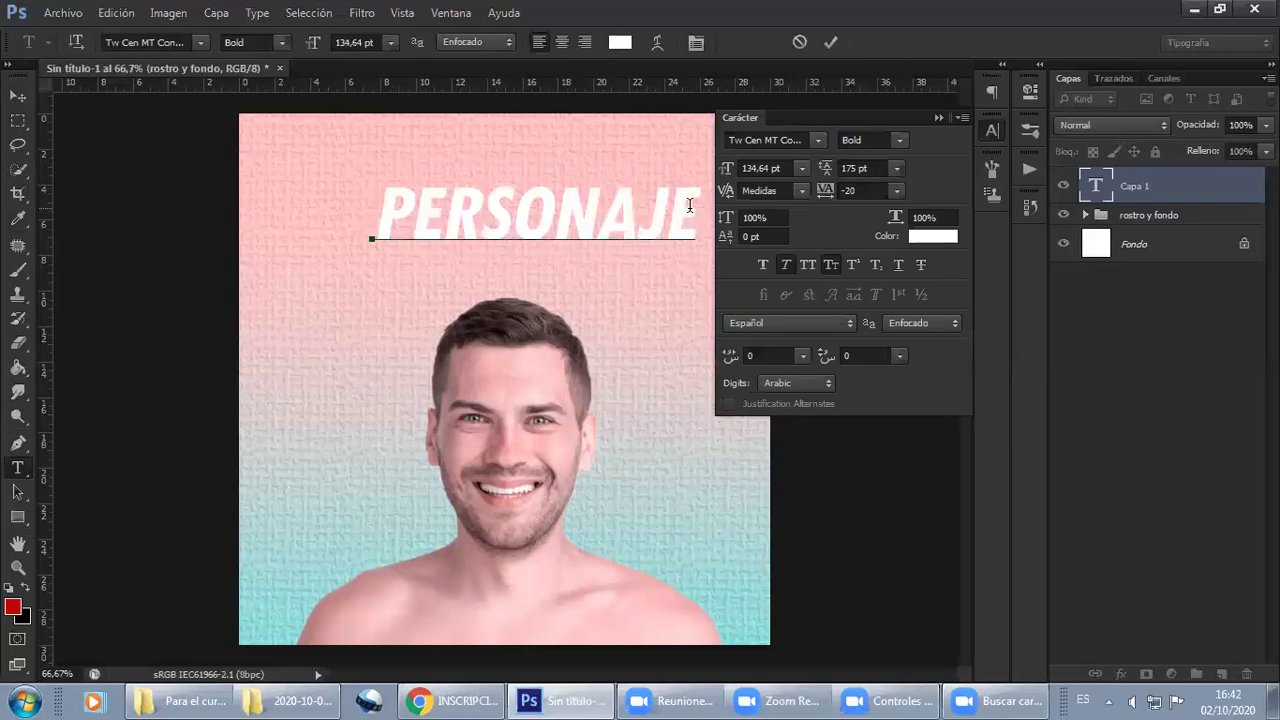
Add RUBIO as a second line, with 167 pt leading and tracking reset to 0
{"action": "key", "text": "Return"}
{"action": "type", "text": "DSADASDA"}
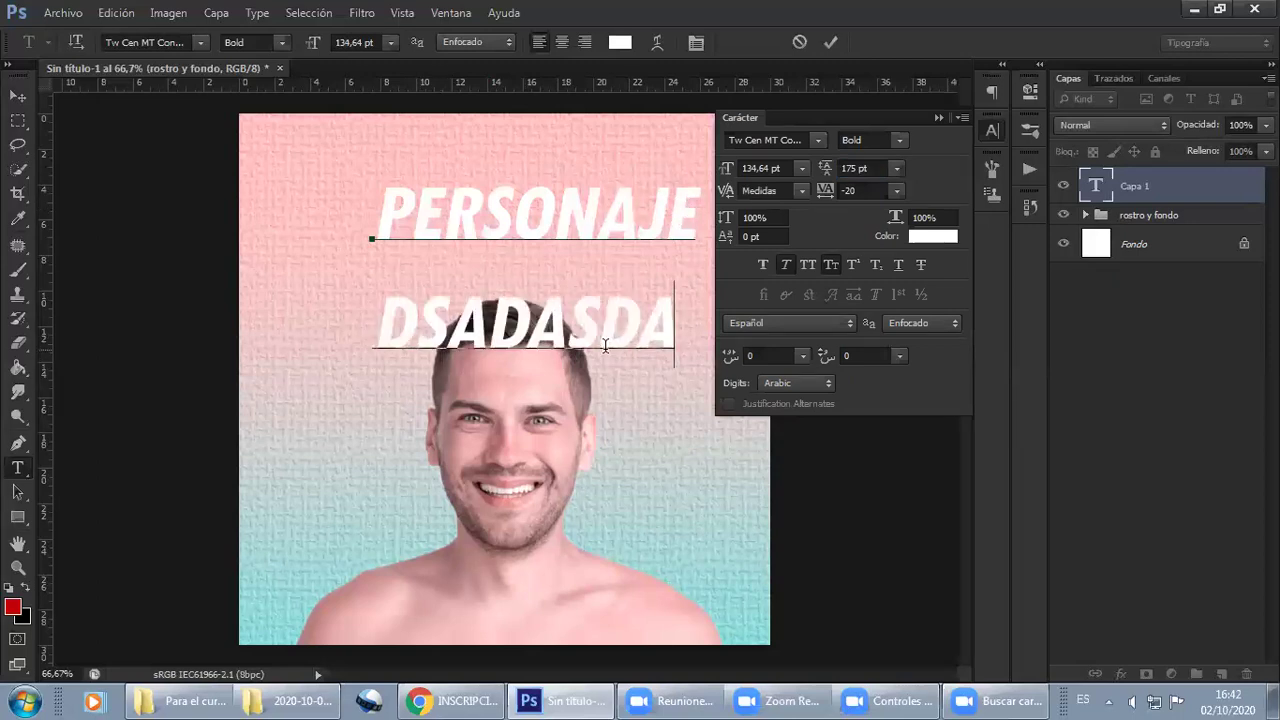
{"action": "key", "text": "BackSpace"}
{"action": "key", "text": "BackSpace"}
{"action": "key", "text": "BackSpace"}
{"action": "key", "text": "BackSpace"}
{"action": "key", "text": "BackSpace"}
{"action": "key", "text": "BackSpace"}
{"action": "key", "text": "BackSpace"}
{"action": "key", "text": "BackSpace"}
{"action": "type", "text": "RU"}
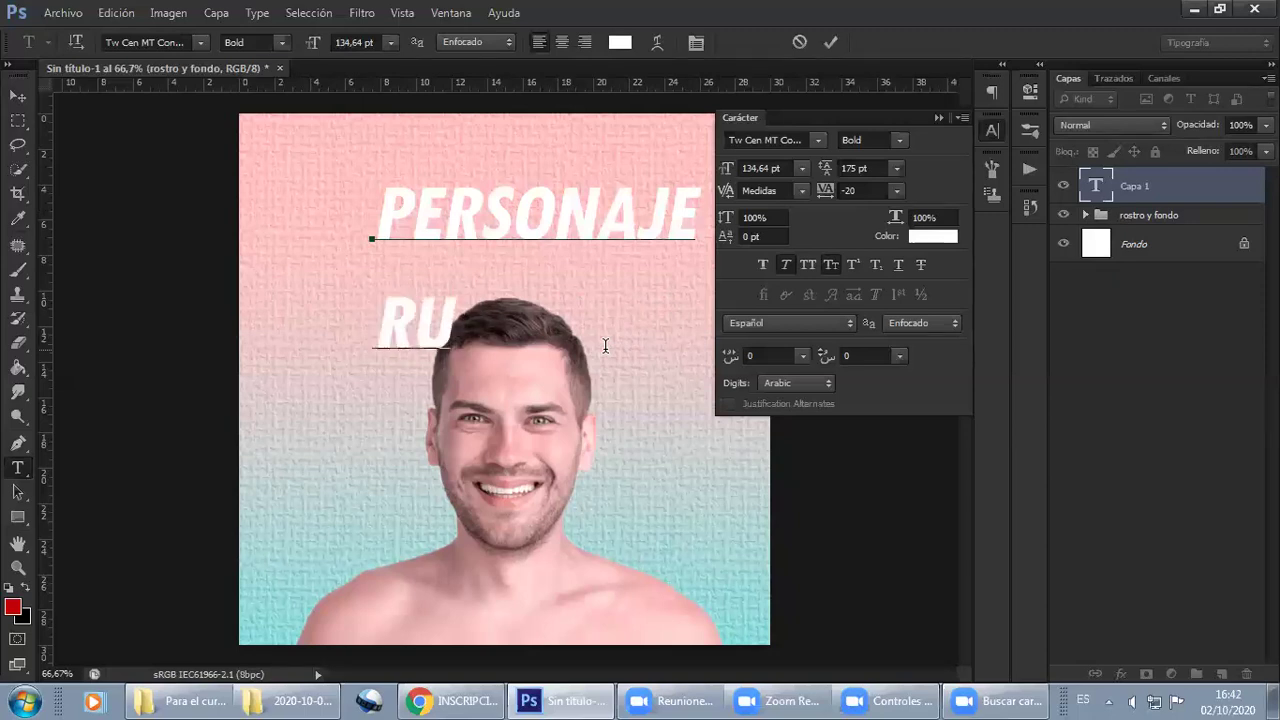
{"action": "type", "text": "BIO"}
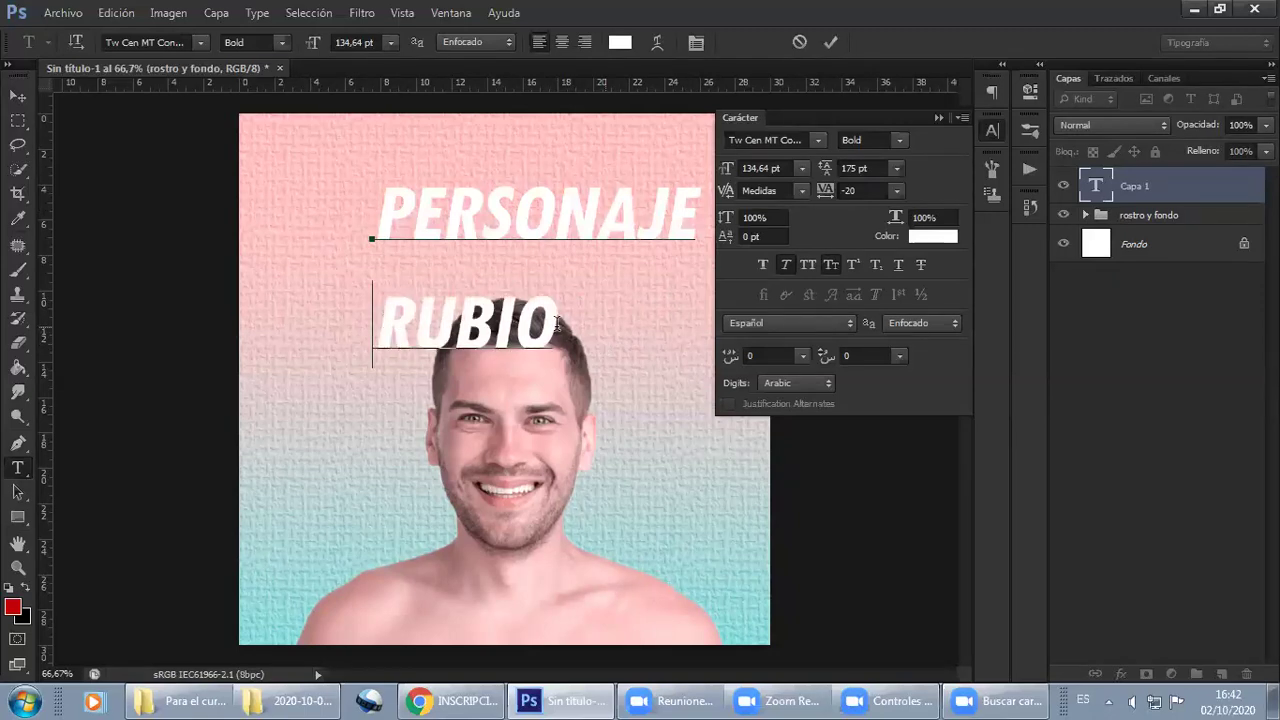
{"action": "key", "text": "ctrl+a"}
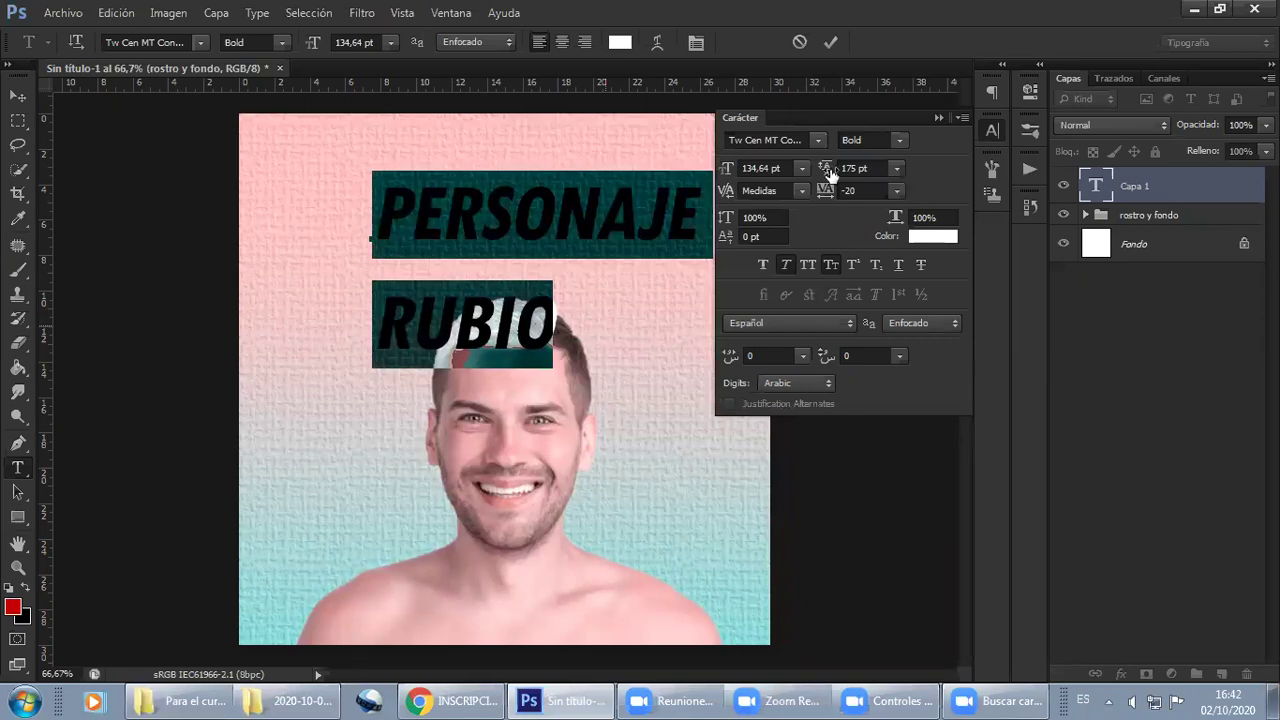
{"action": "mouse_move", "coordinate": [825, 170]}
{"action": "left_mouse_down"}
{"action": "mouse_move", "coordinate": [768, 176]}
{"action": "mouse_move", "coordinate": [824, 182]}
{"action": "left_mouse_up"}
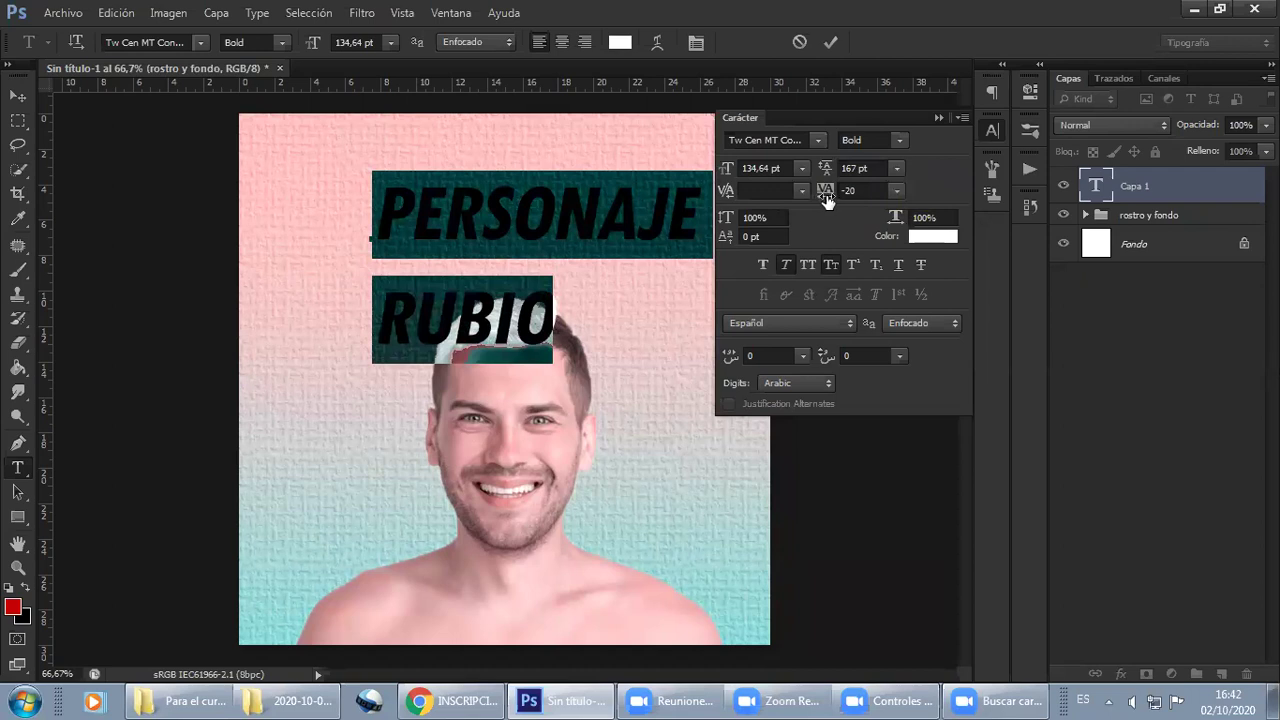
{"action": "left_click_drag", "start_coordinate": [826, 200], "coordinate": [826, 194]}
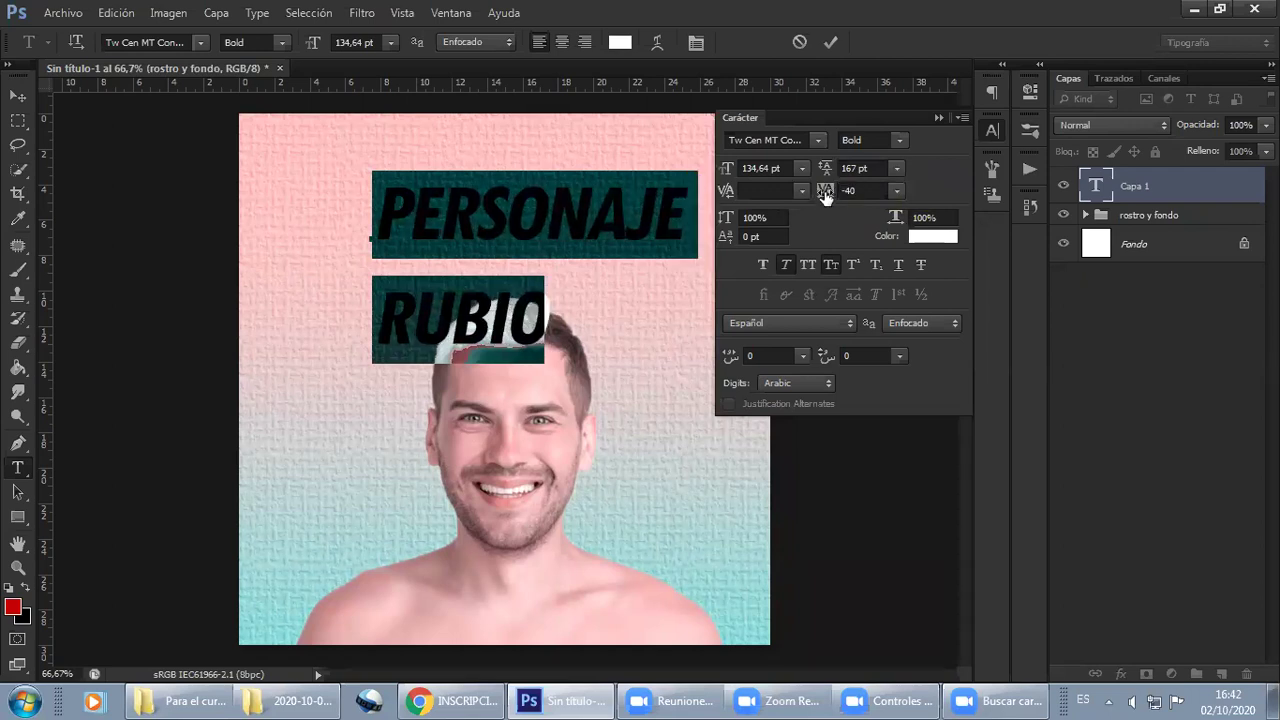
{"action": "left_click_drag", "start_coordinate": [825, 195], "coordinate": [812, 195]}
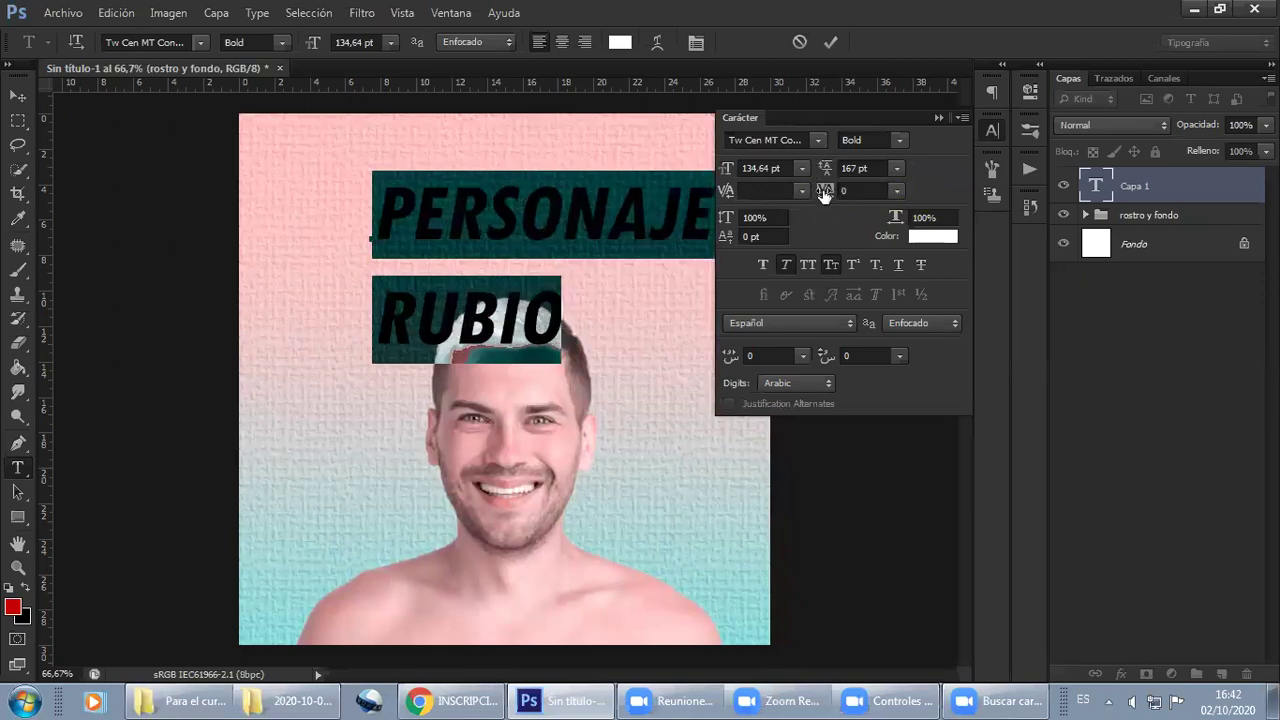
Tighten the title leading to 118 pt, after trying 60 and 100 pt, so RUBIO sits closer
{"action": "left_click", "coordinate": [896, 169]}
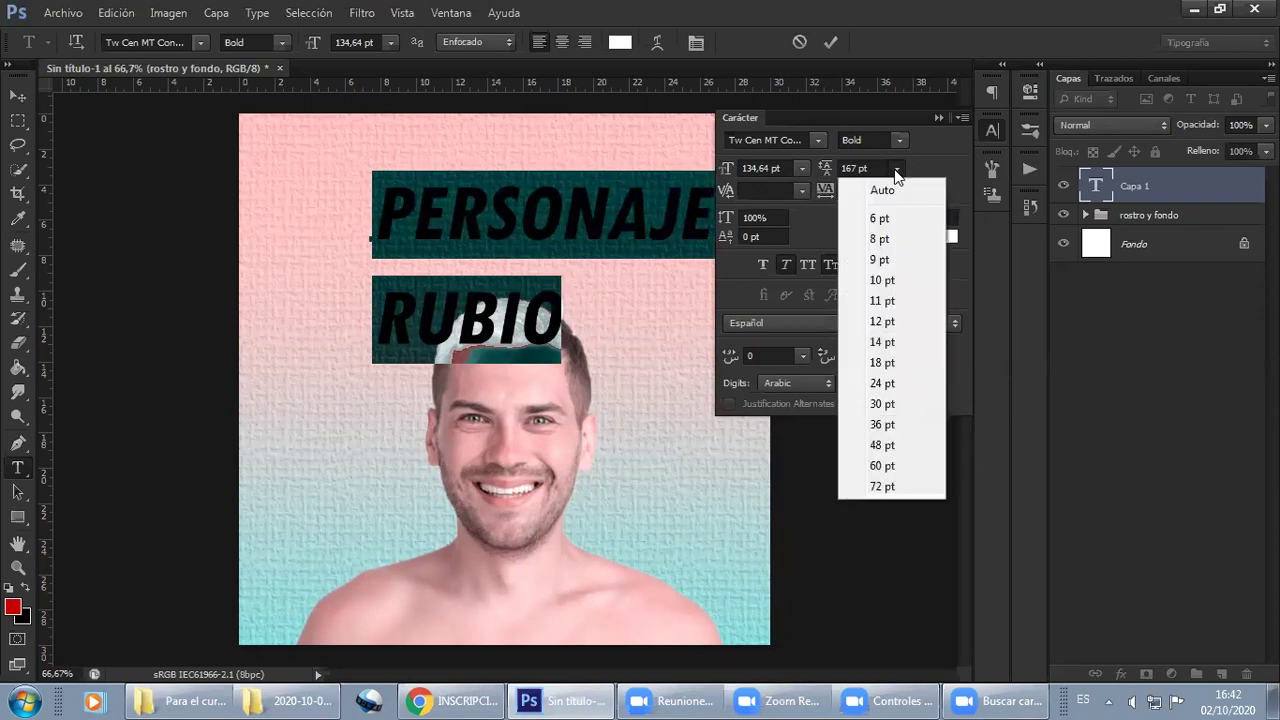
{"action": "left_click", "coordinate": [879, 463]}
{"action": "left_click", "coordinate": [821, 169]}
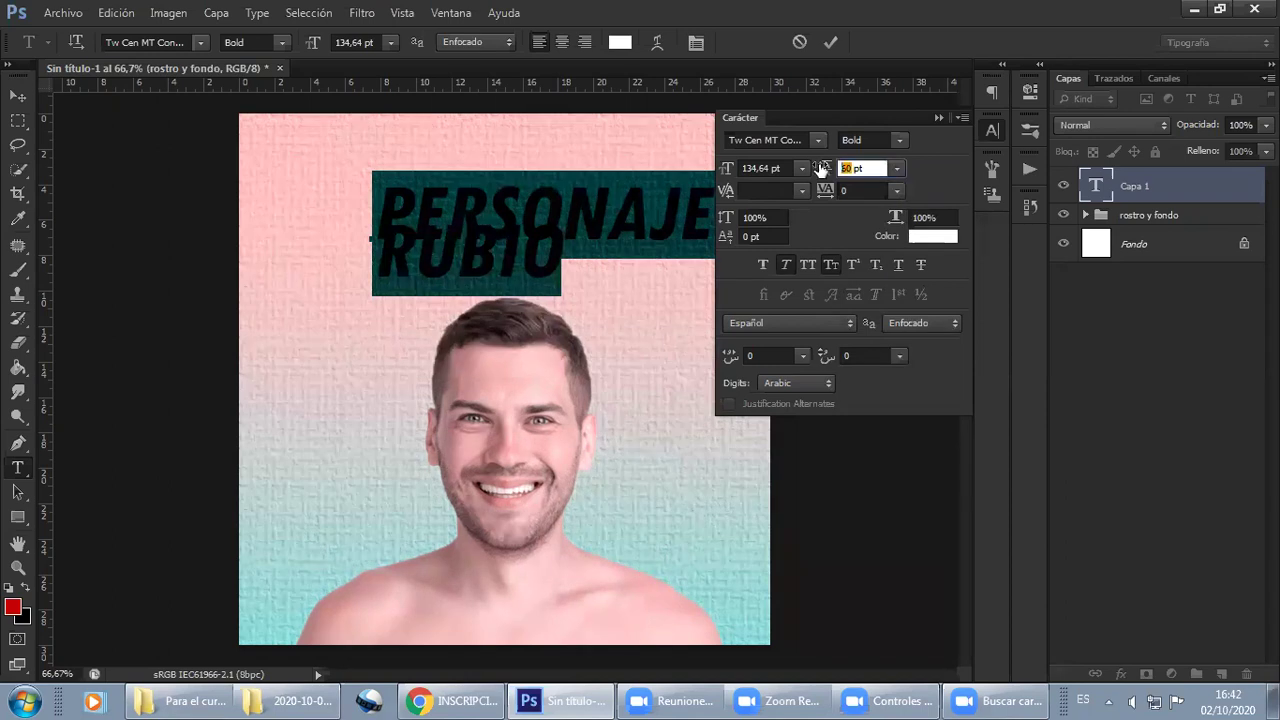
{"action": "type", "text": "100"}
{"action": "key", "text": "Return"}
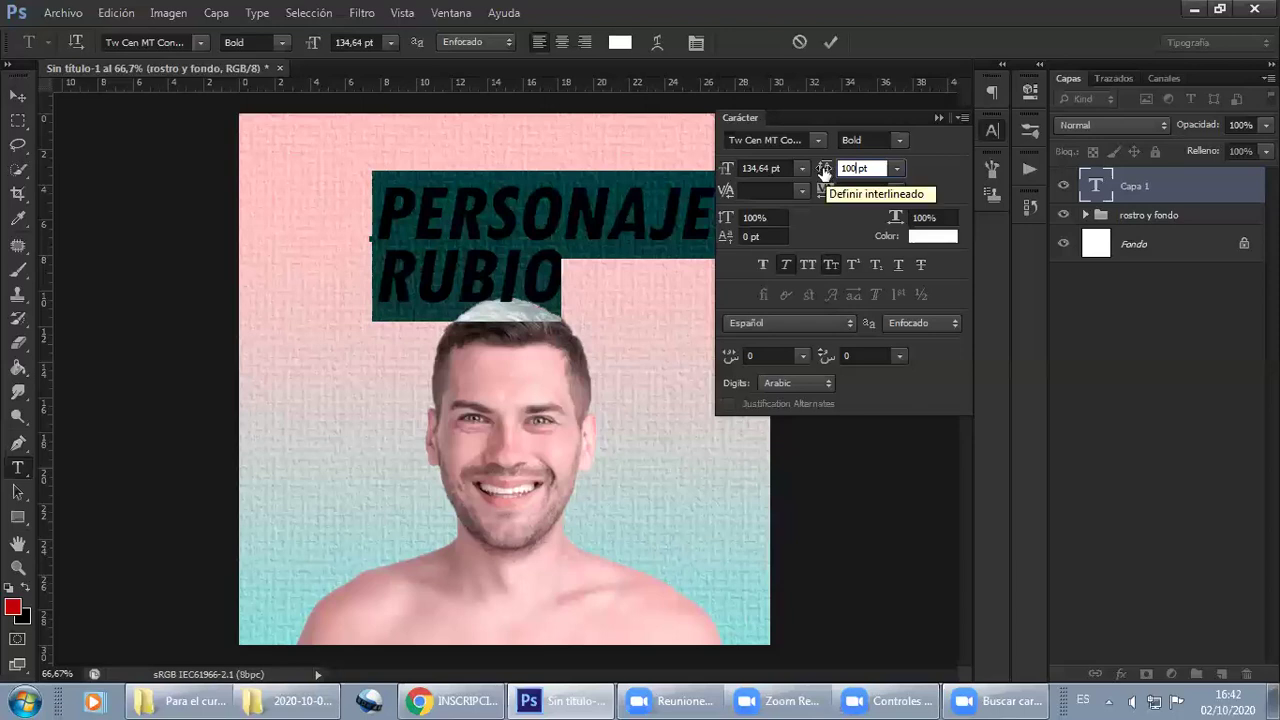
{"action": "left_click_drag", "start_coordinate": [824, 170], "coordinate": [845, 172]}
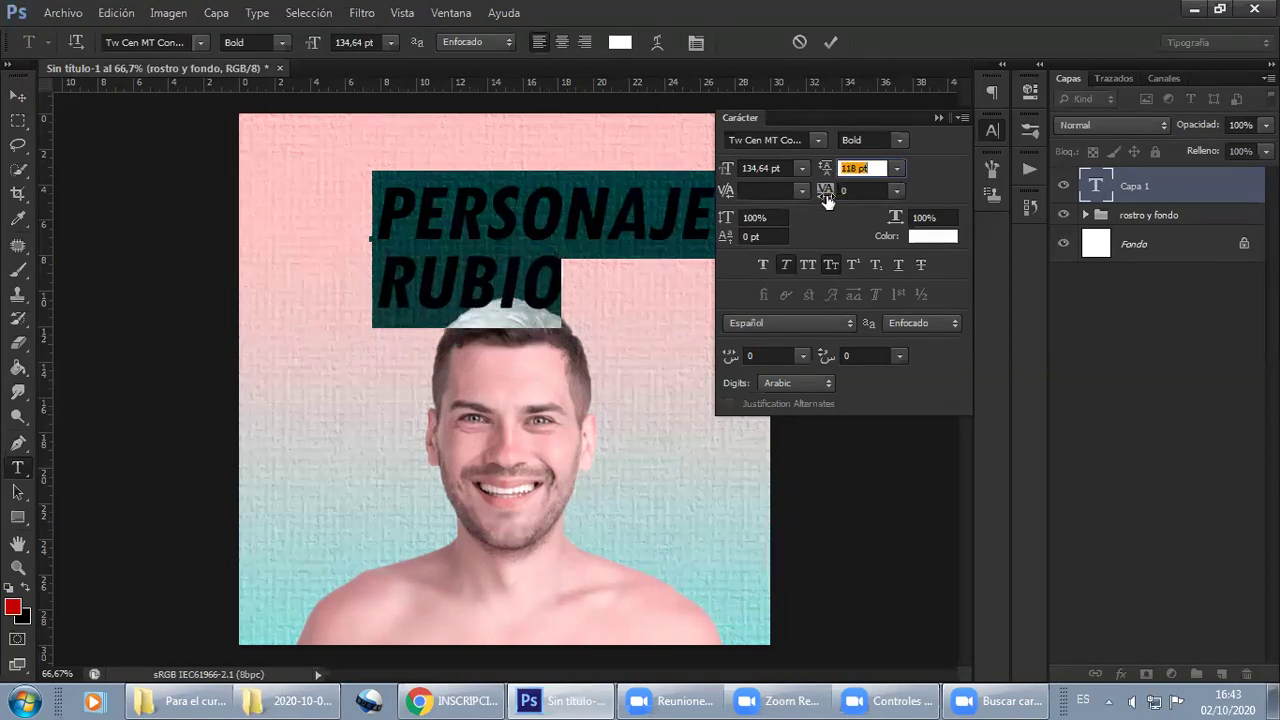
Keep tracking at 0 and leave Faux Italic off so both lines stay upright
{"action": "left_click_drag", "start_coordinate": [824, 196], "coordinate": [826, 197]}
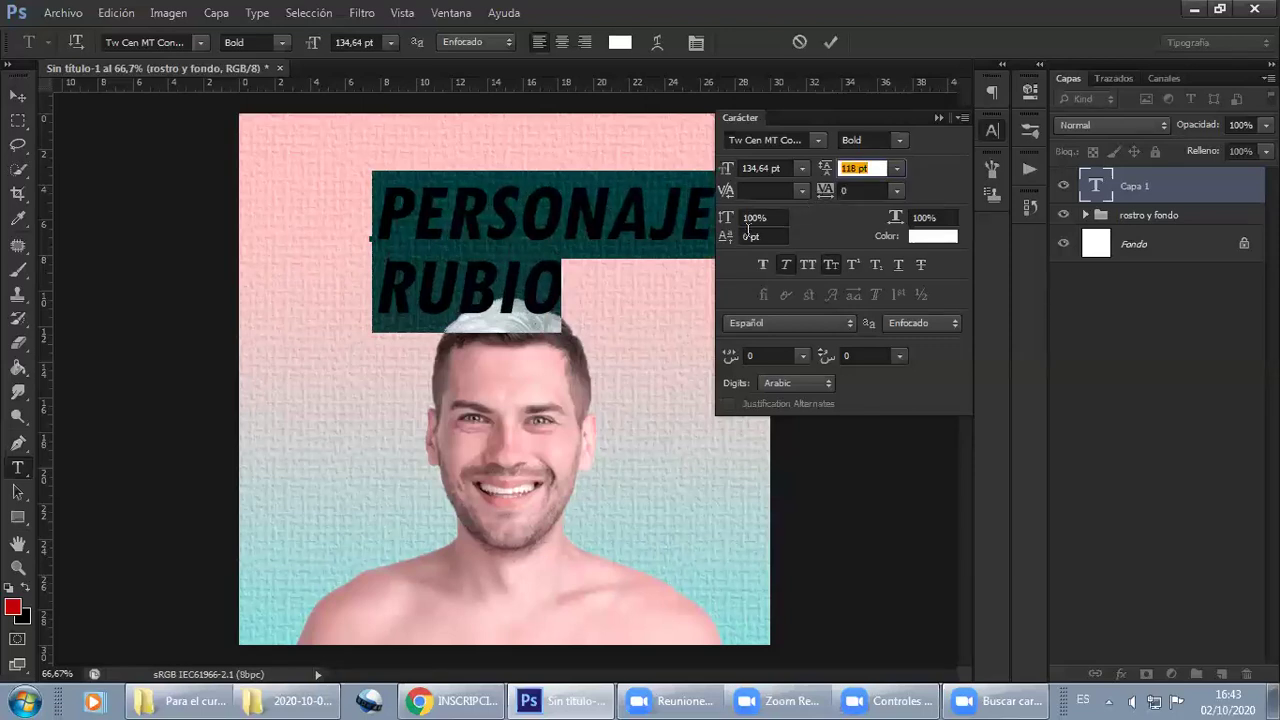
{"action": "left_click", "coordinate": [786, 264]}
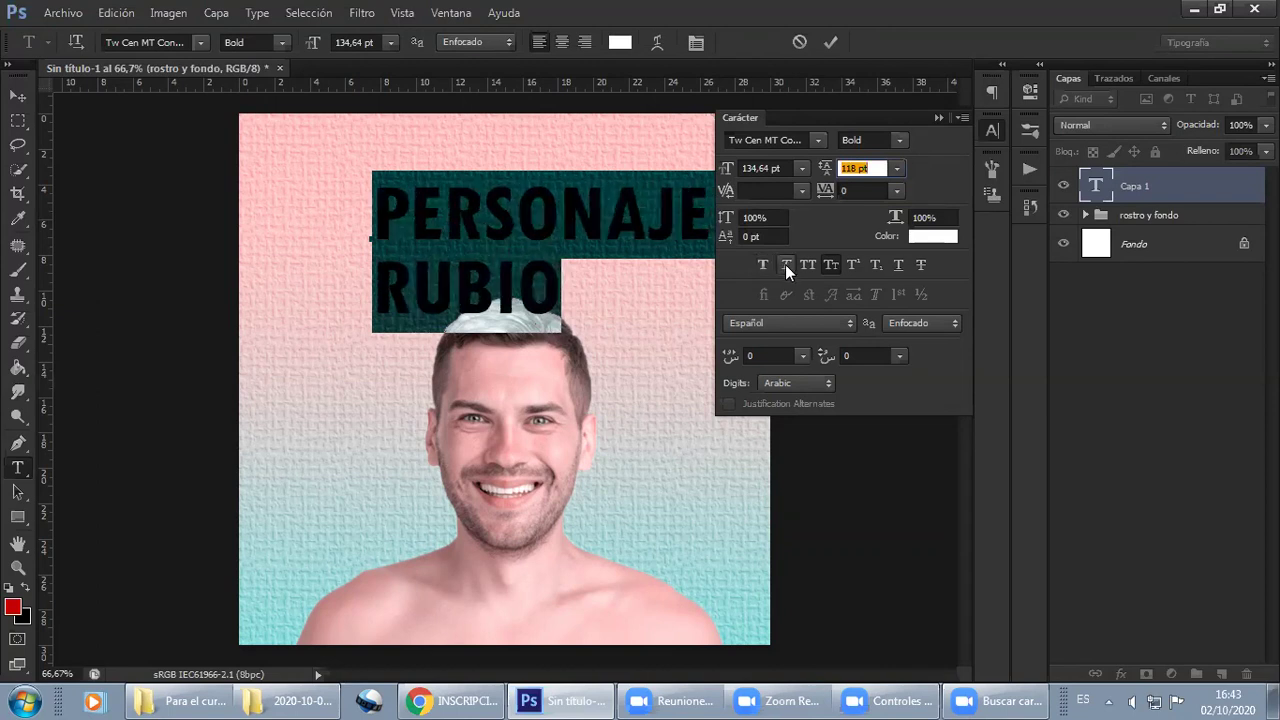
{"action": "left_click", "coordinate": [785, 264]}
{"action": "left_click", "coordinate": [785, 264]}
Replace the two-line title with the single word 'Personajes' and select it
{"action": "left_click", "coordinate": [940, 117]}
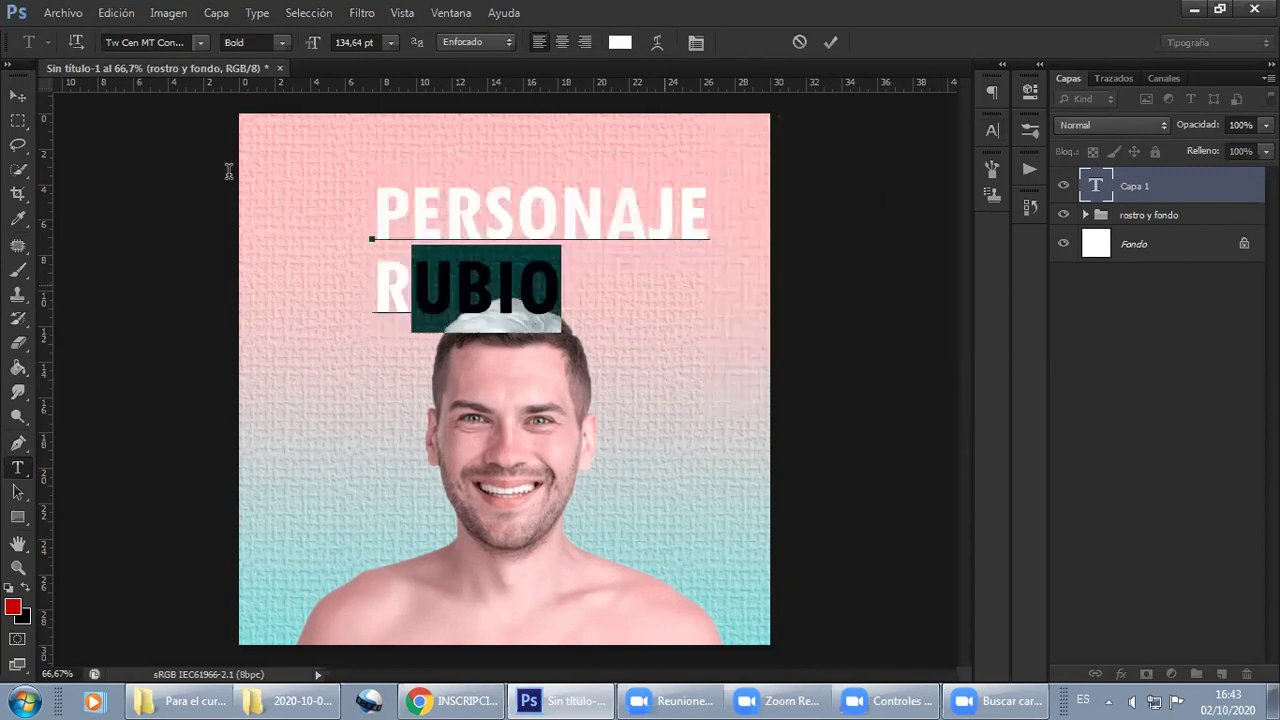
{"action": "key", "text": "BackSpace"}
{"action": "type", "text": "ER"}
{"action": "key", "text": "BackSpace"}
{"action": "key", "text": "BackSpace"}
{"action": "type", "text": "Perso"}
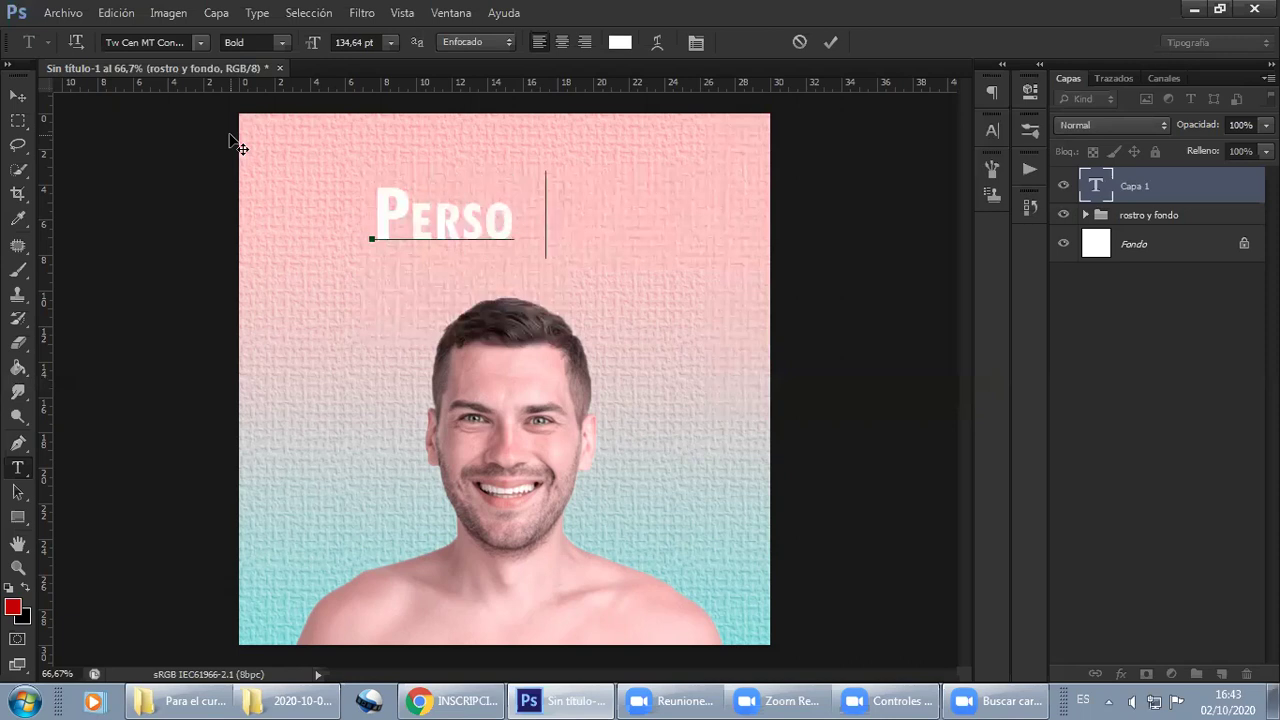
{"action": "type", "text": "najes"}
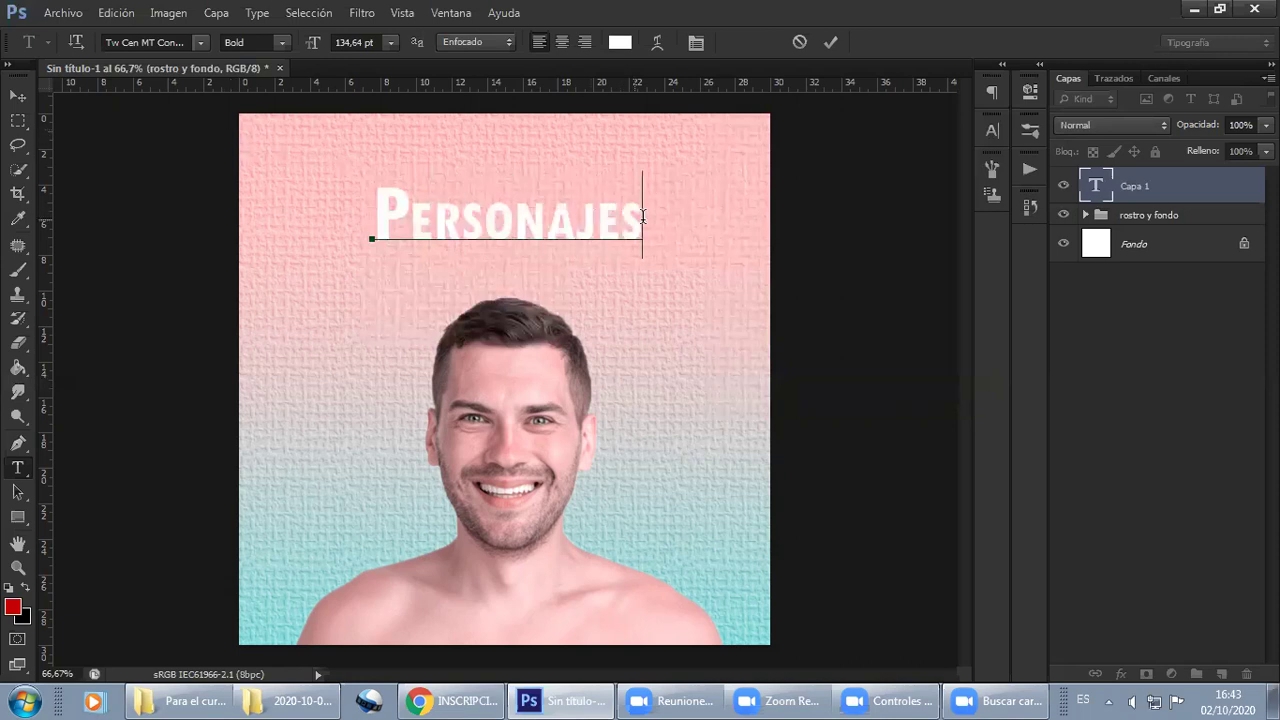
{"action": "left_click_drag", "start_coordinate": [643, 215], "coordinate": [368, 226]}
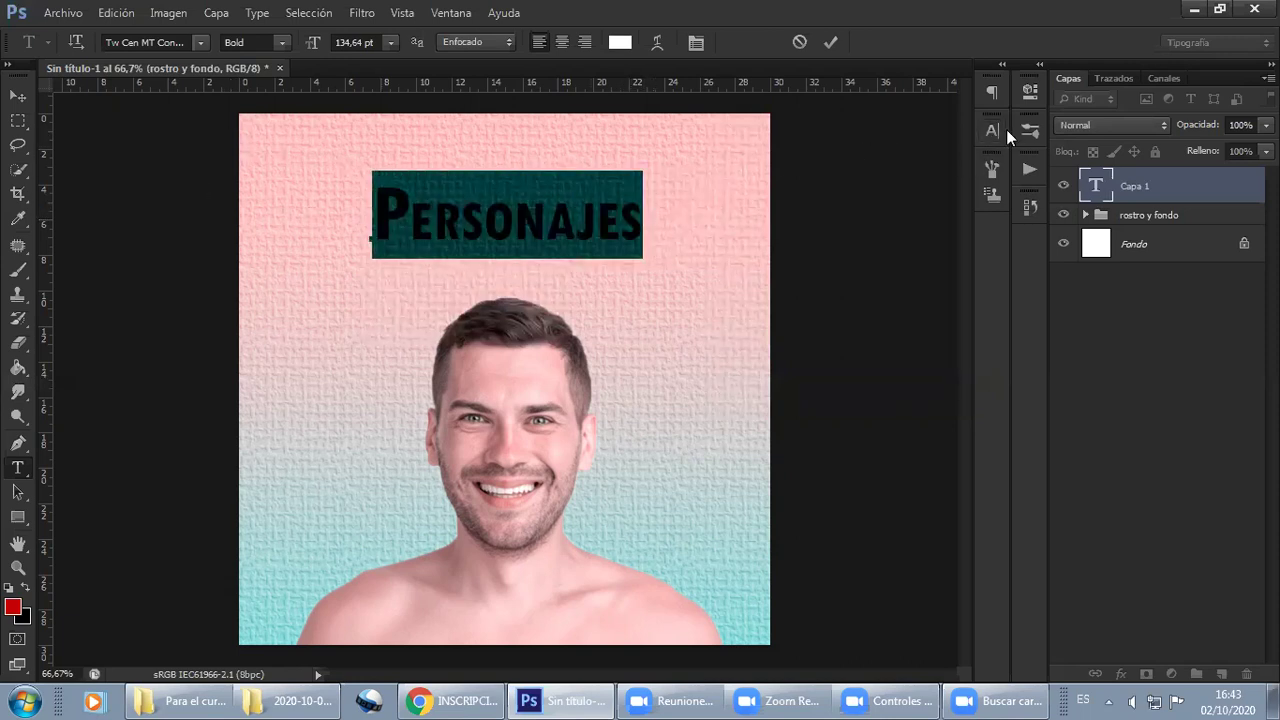
Toggle Small Caps on and off for 'Personajes' in the Character panel
{"action": "left_click", "coordinate": [993, 129]}
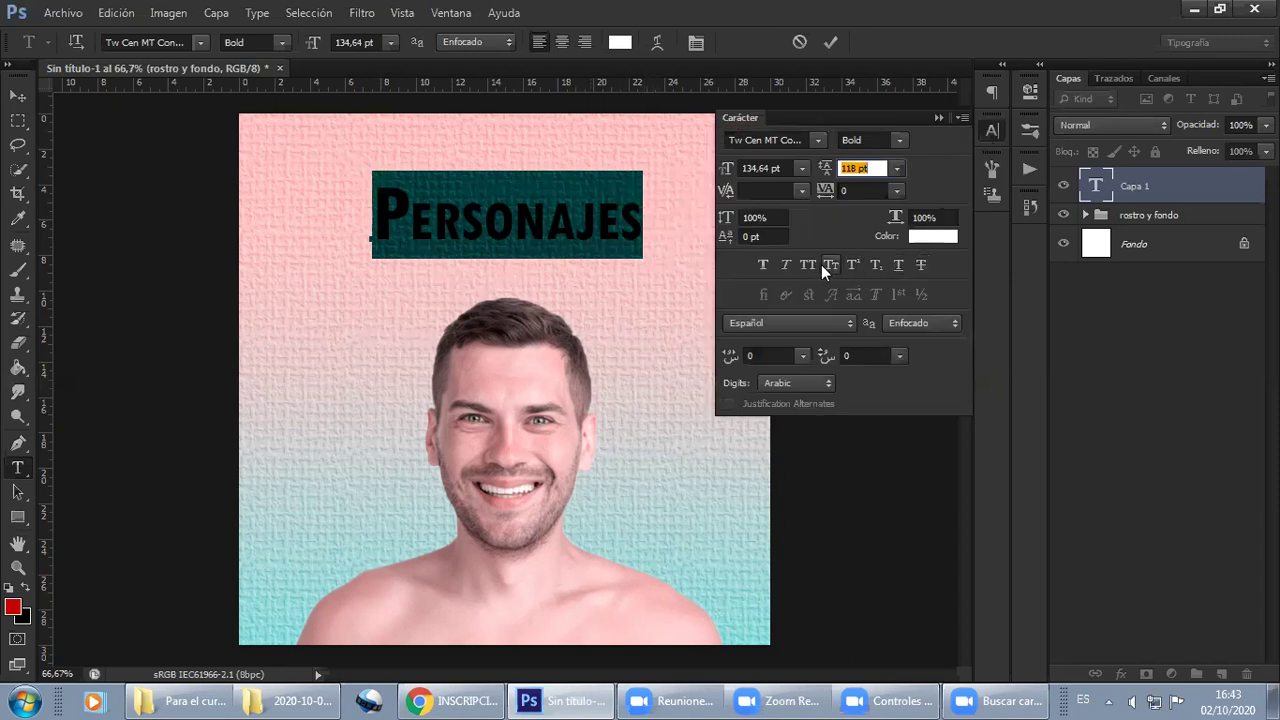
{"action": "left_click", "coordinate": [821, 264]}
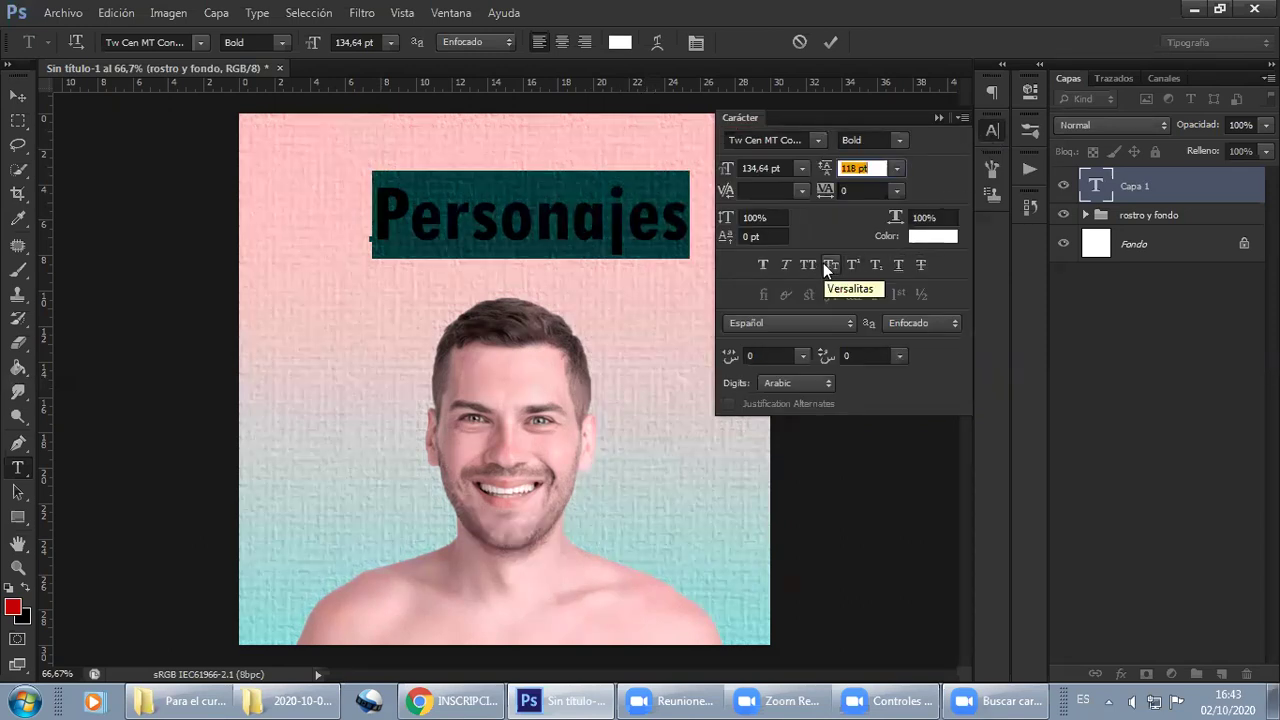
{"action": "left_click", "coordinate": [823, 263]}
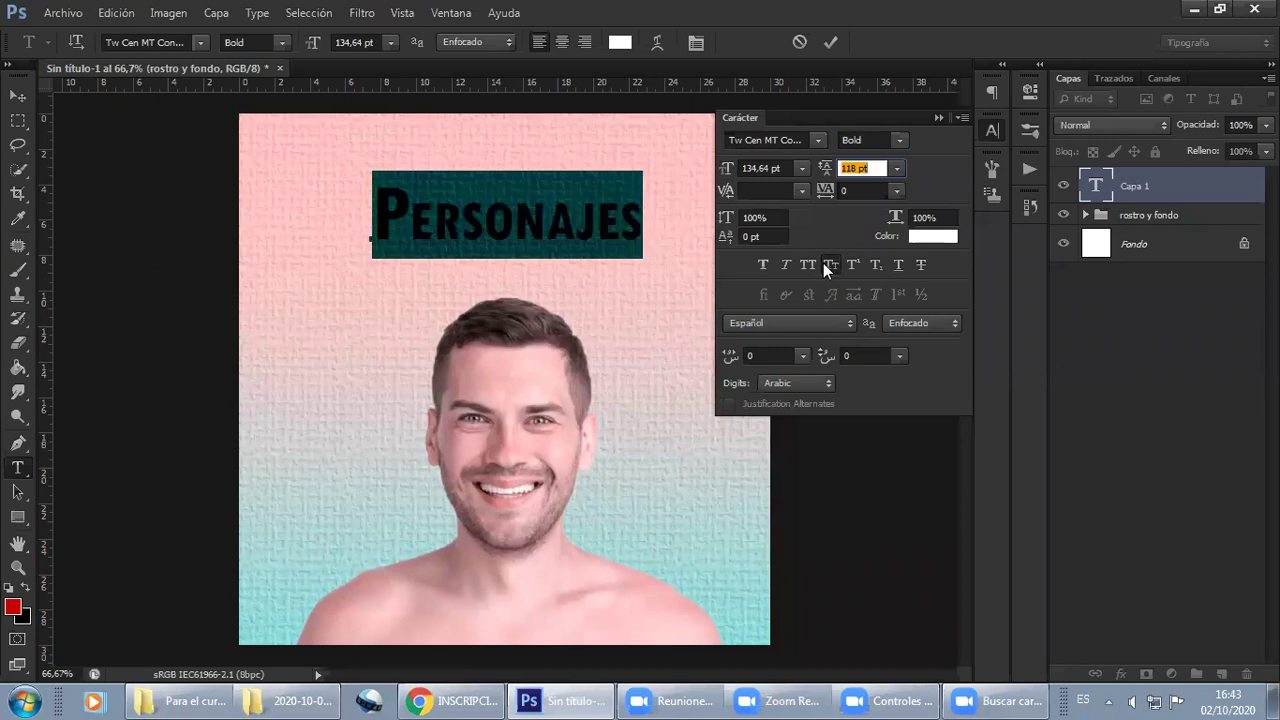
{"action": "left_click", "coordinate": [823, 263]}
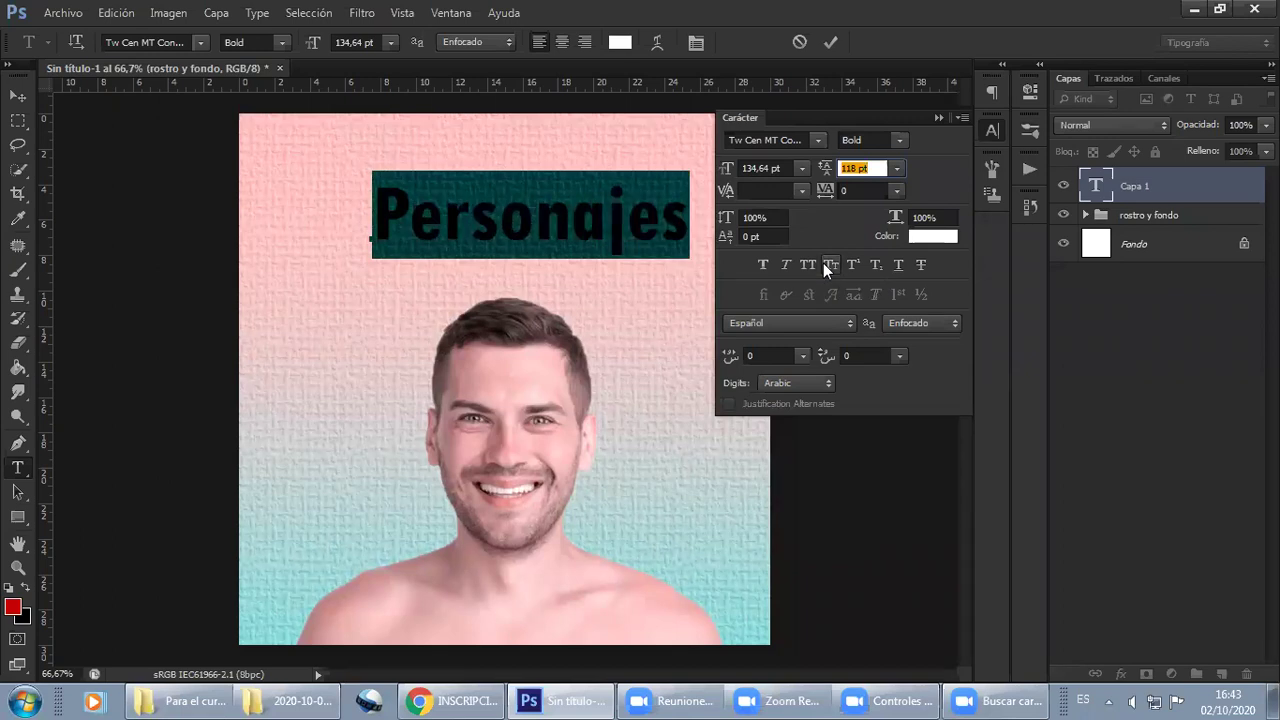
{"action": "left_click", "coordinate": [823, 263]}
{"action": "left_click", "coordinate": [938, 117]}
Retype the title in capitals as 'PERSONAJE', dropping the trailing S
{"action": "left_click_drag", "start_coordinate": [633, 213], "coordinate": [352, 228]}
{"action": "type", "text": "PERSONBA"}
{"action": "key", "text": "BackSpace"}
{"action": "key", "text": "BackSpace"}
{"action": "type", "text": "A"}
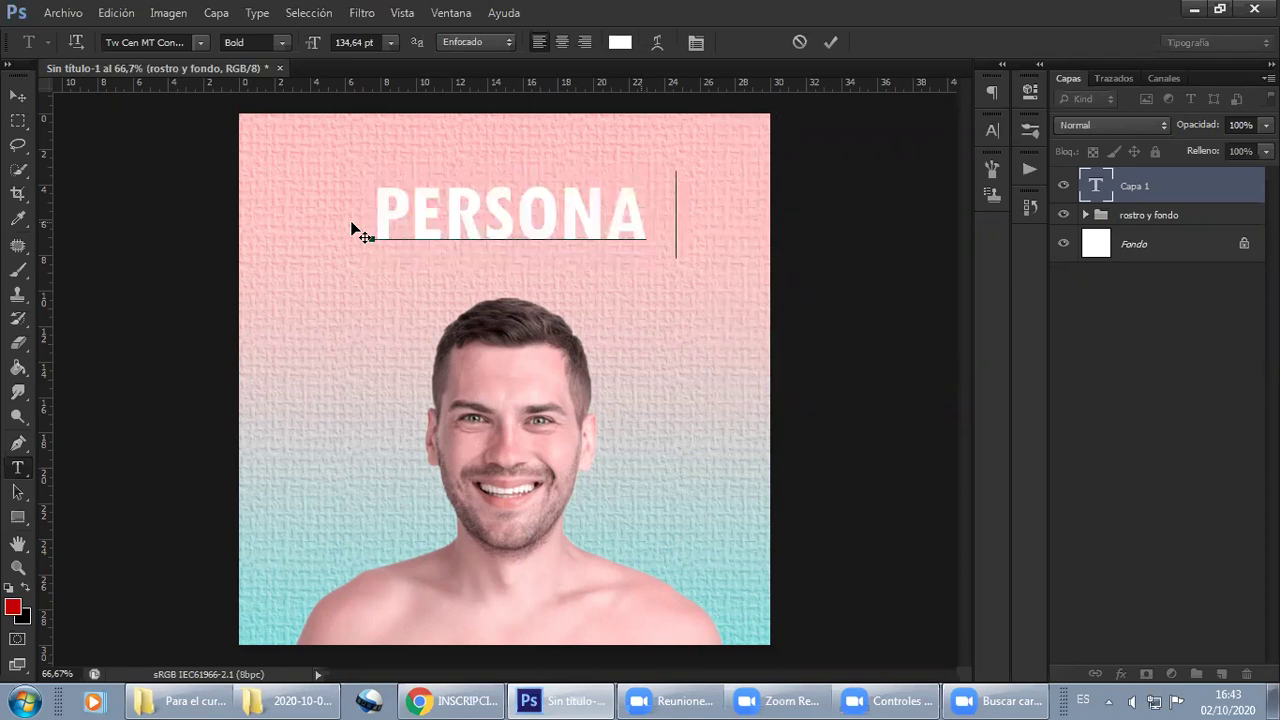
{"action": "type", "text": "JE"}
{"action": "key", "text": "BackSpace"}
Commit the PERSONAJE text and shift it down and left on the poster
{"action": "left_click", "coordinate": [828, 43]}
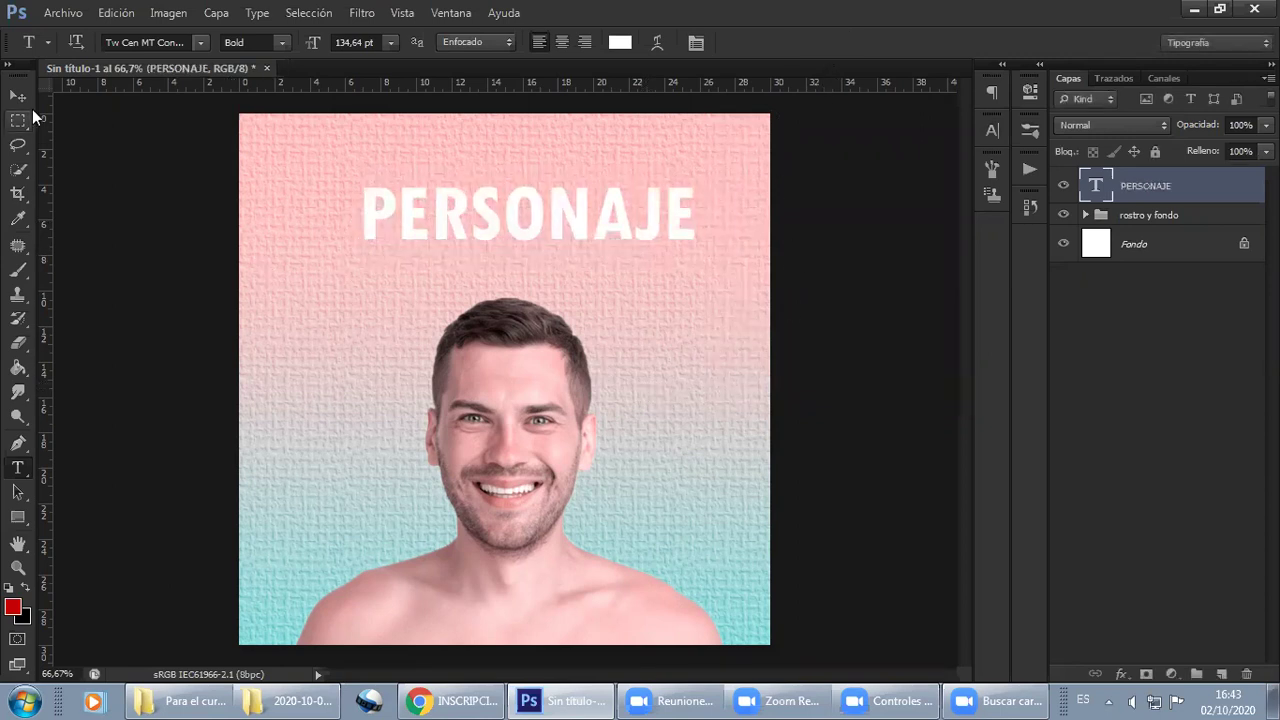
{"action": "left_click", "coordinate": [18, 96]}
{"action": "mouse_move", "coordinate": [608, 229]}
{"action": "left_mouse_down"}
{"action": "mouse_move", "coordinate": [568, 290]}
{"action": "mouse_move", "coordinate": [580, 595]}
{"action": "mouse_move", "coordinate": [598, 207]}
{"action": "mouse_move", "coordinate": [586, 208]}
{"action": "mouse_move", "coordinate": [586, 236]}
{"action": "left_mouse_up"}
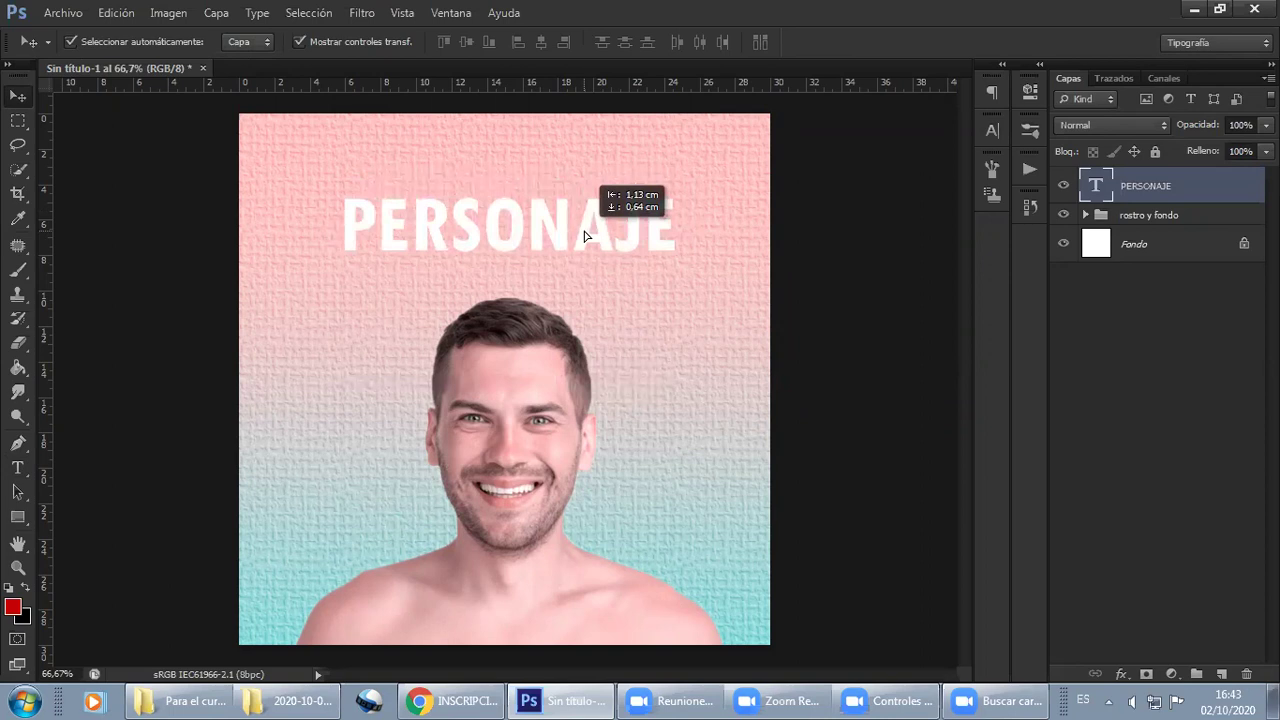
Switch between the Character and Paragraph panels, then collapse both to icons
{"action": "left_click", "coordinate": [1172, 190]}
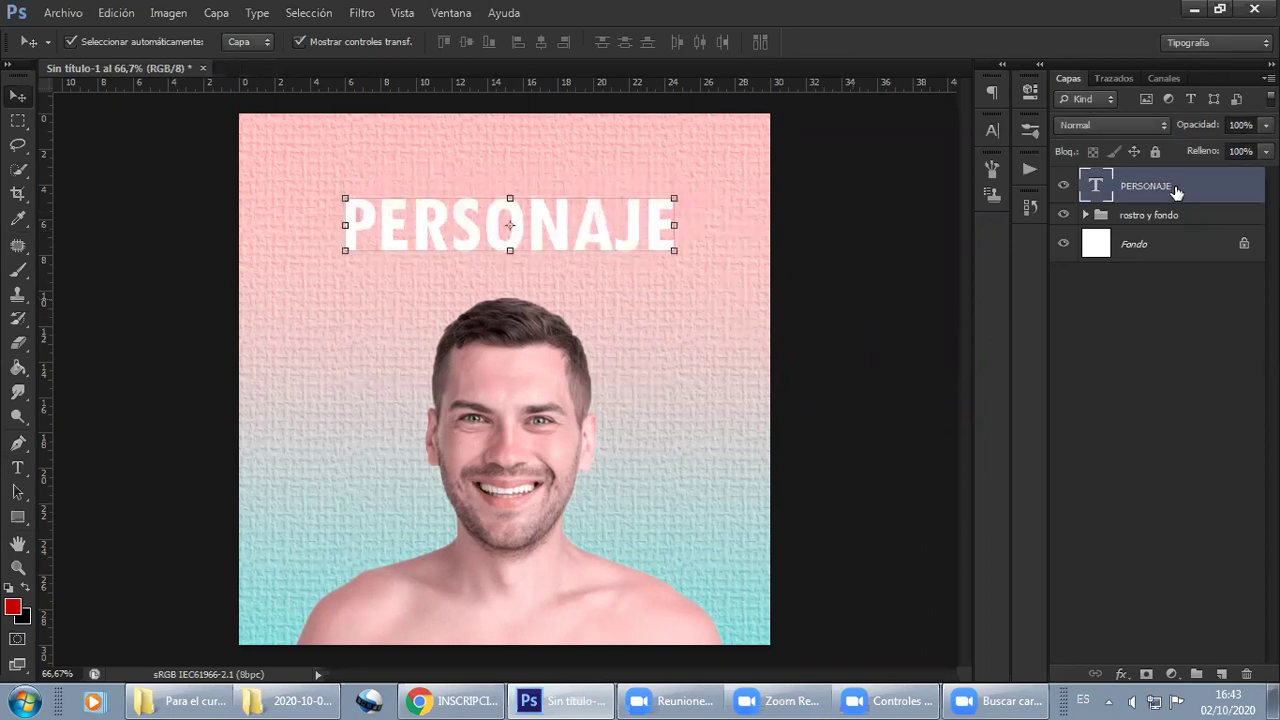
{"action": "left_click", "coordinate": [997, 131]}
{"action": "left_click", "coordinate": [993, 97]}
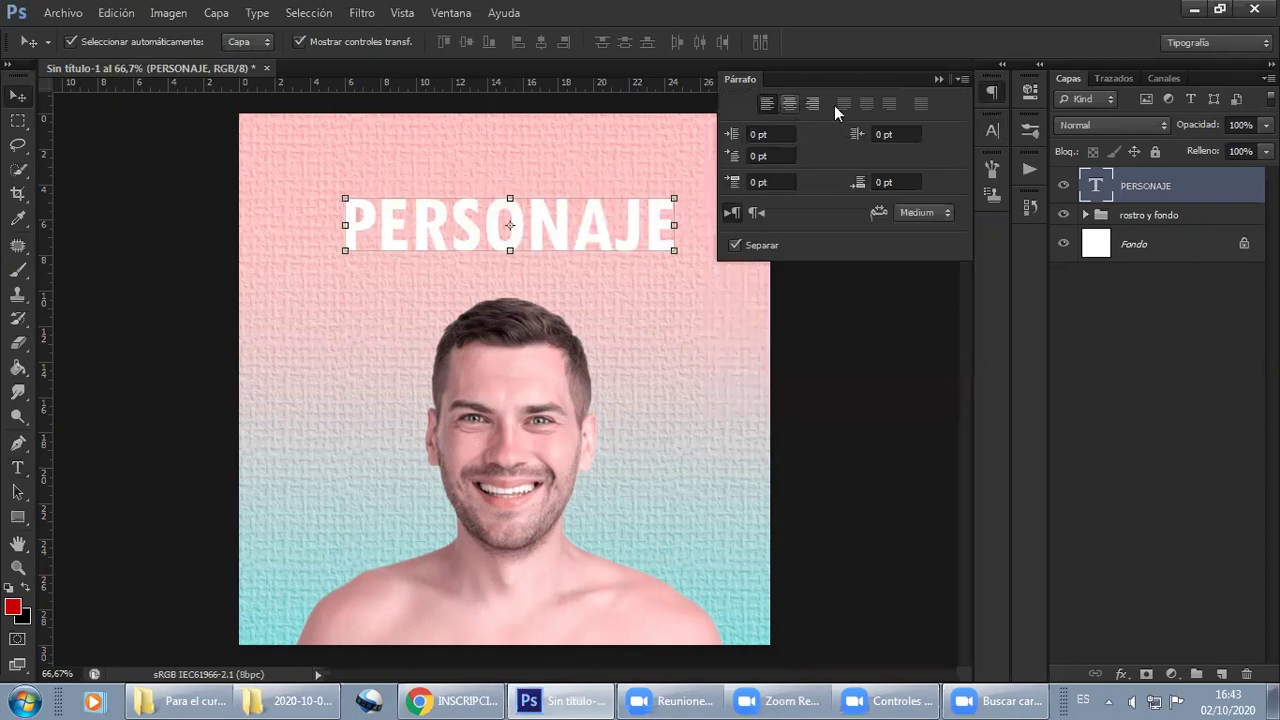
{"action": "left_click", "coordinate": [993, 95]}
{"action": "left_click", "coordinate": [991, 131]}
{"action": "left_click", "coordinate": [992, 93]}
{"action": "left_click", "coordinate": [993, 65]}
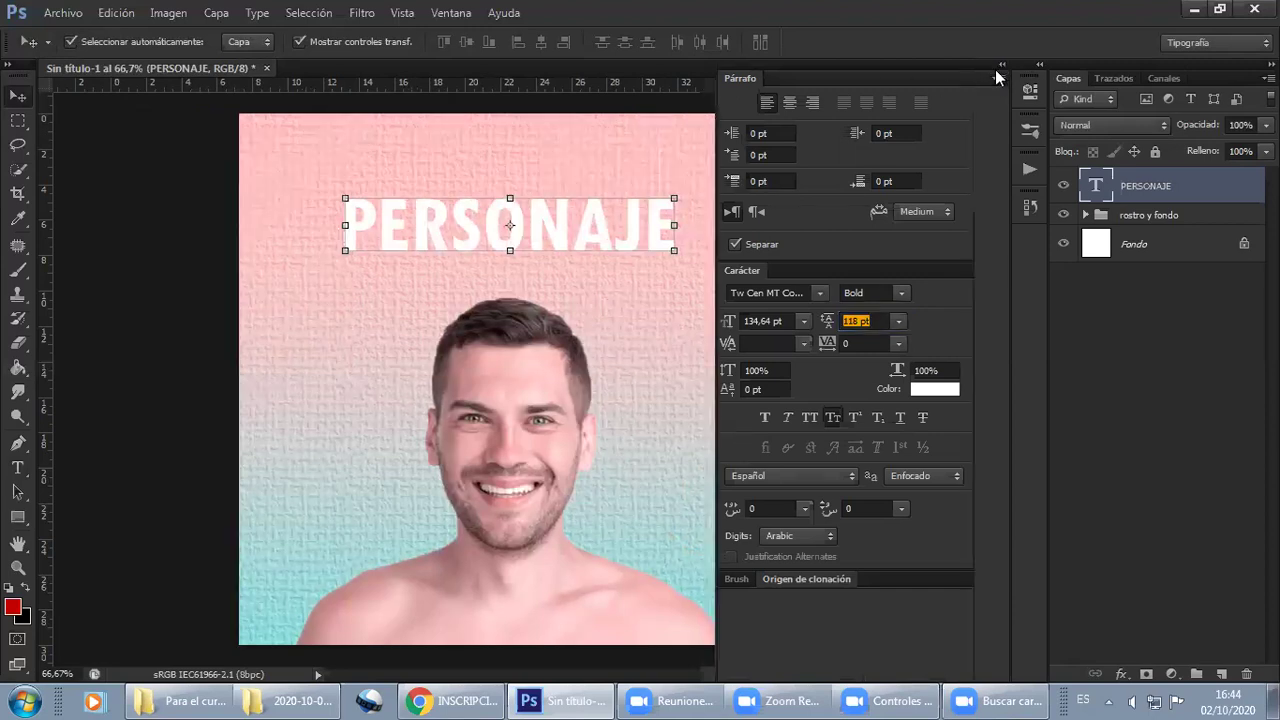
{"action": "left_click", "coordinate": [1002, 65]}
{"action": "left_click", "coordinate": [898, 220]}
Lower PERSONAJE toward the head and nudge it slightly right
{"action": "left_click_drag", "start_coordinate": [540, 254], "coordinate": [540, 335]}
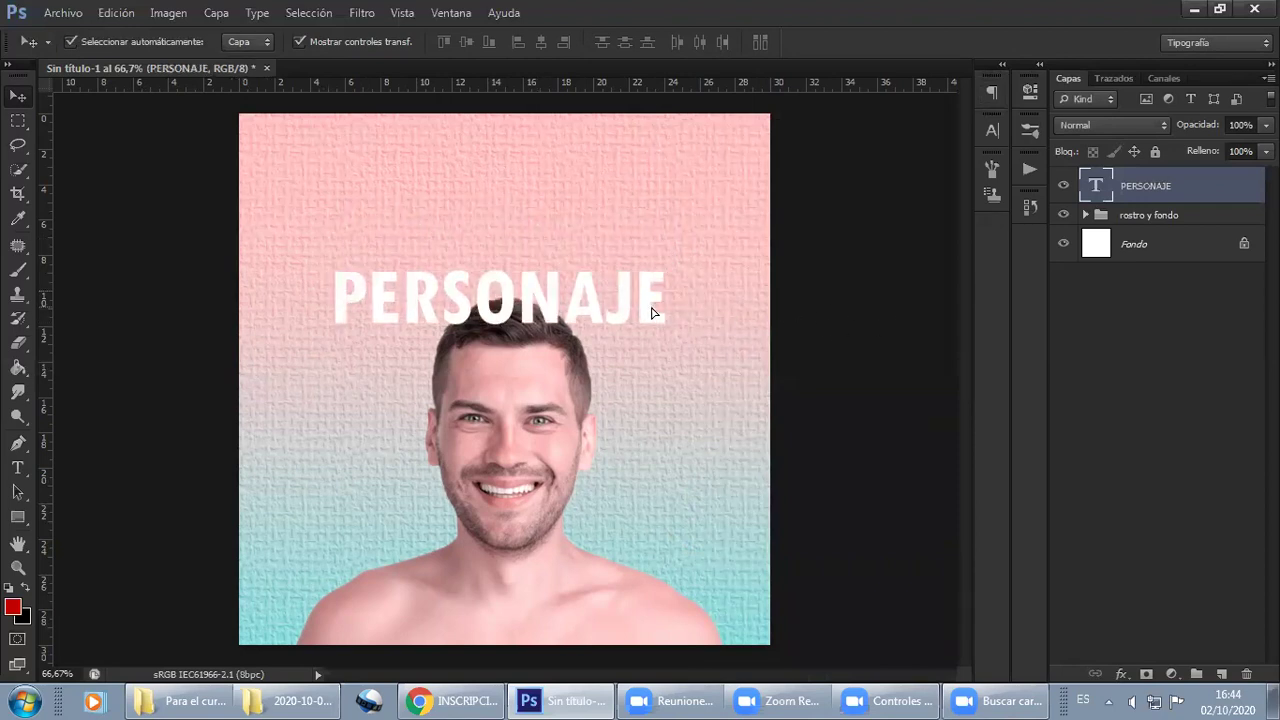
{"action": "left_click_drag", "start_coordinate": [651, 313], "coordinate": [661, 313]}
{"action": "left_click", "coordinate": [857, 286]}
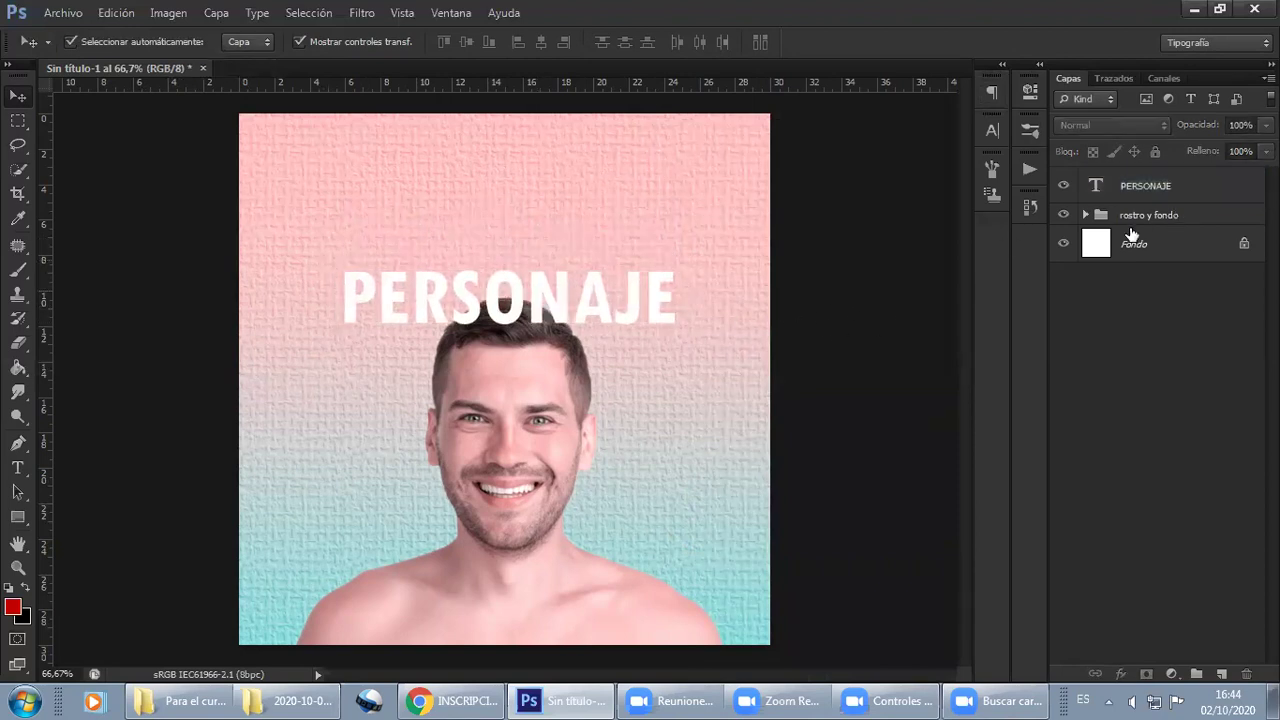
Move the PERSONAJE layer below the face layer in 'rostro y fondo', raising it just above the head
{"action": "left_click", "coordinate": [1168, 196]}
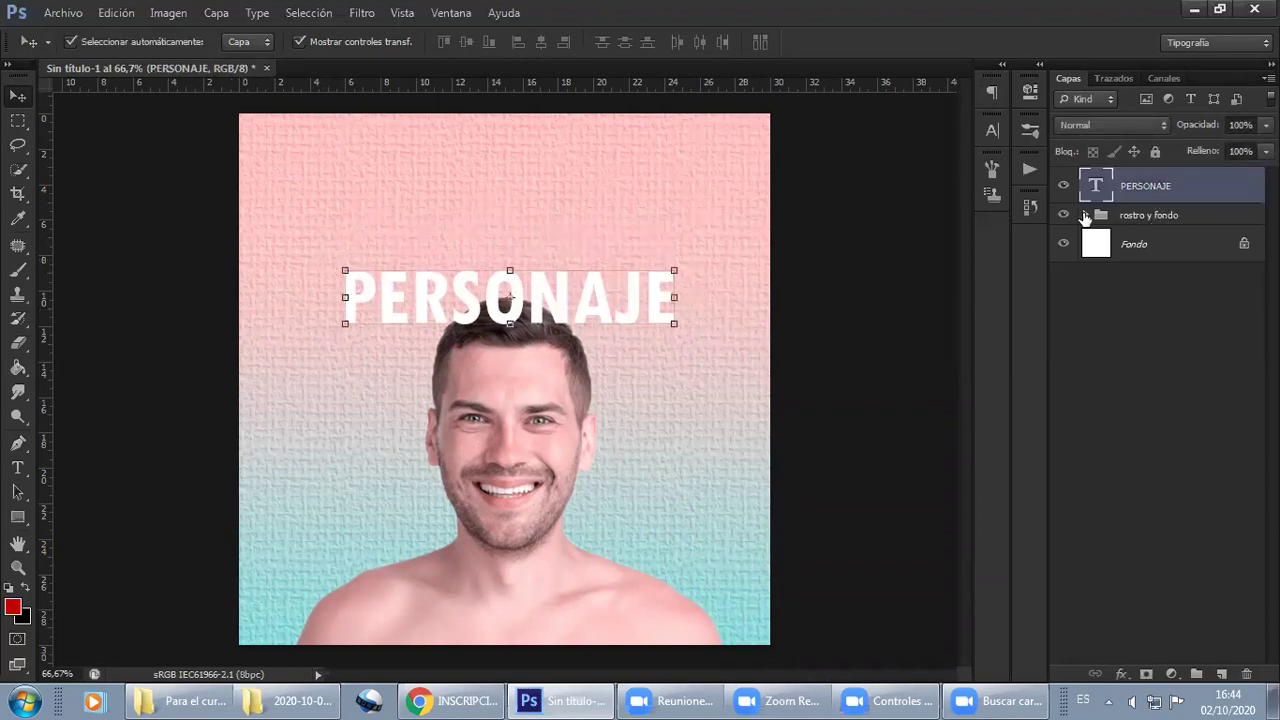
{"action": "left_click", "coordinate": [1086, 216]}
{"action": "left_click_drag", "start_coordinate": [1178, 200], "coordinate": [1157, 200]}
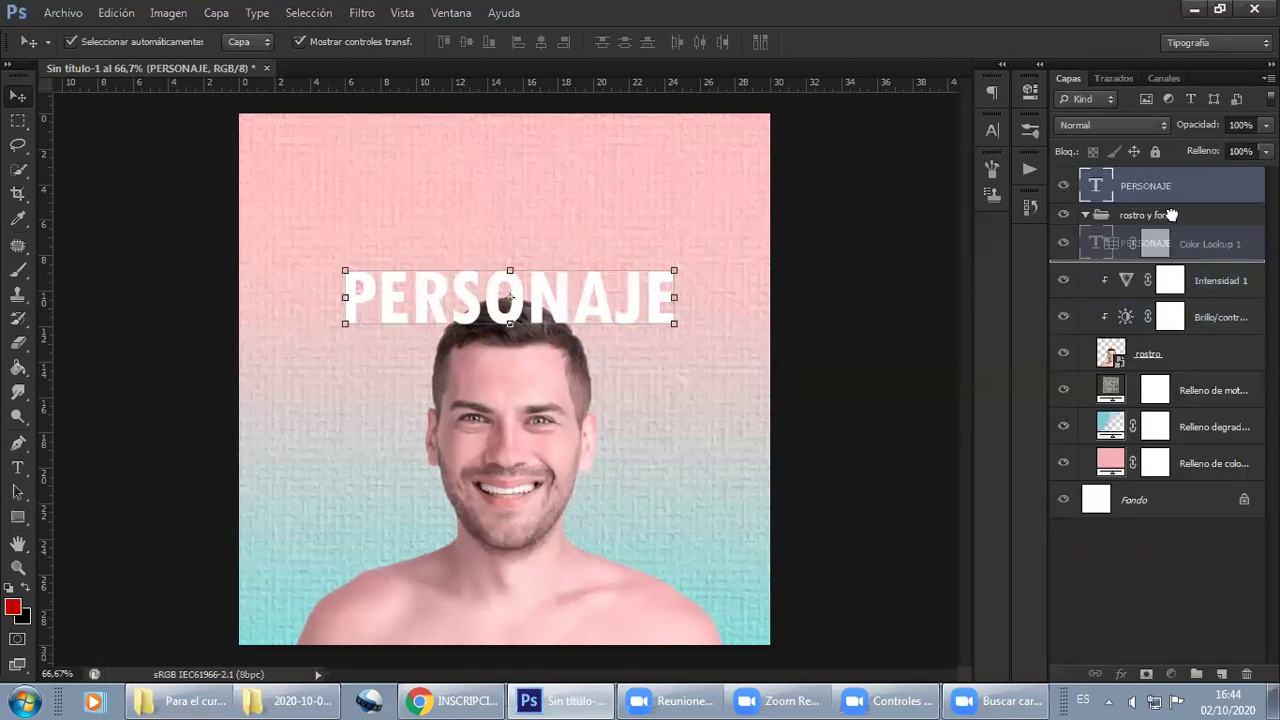
{"action": "left_click_drag", "start_coordinate": [1110, 180], "coordinate": [1150, 368]}
{"action": "left_click_drag", "start_coordinate": [606, 309], "coordinate": [602, 293]}
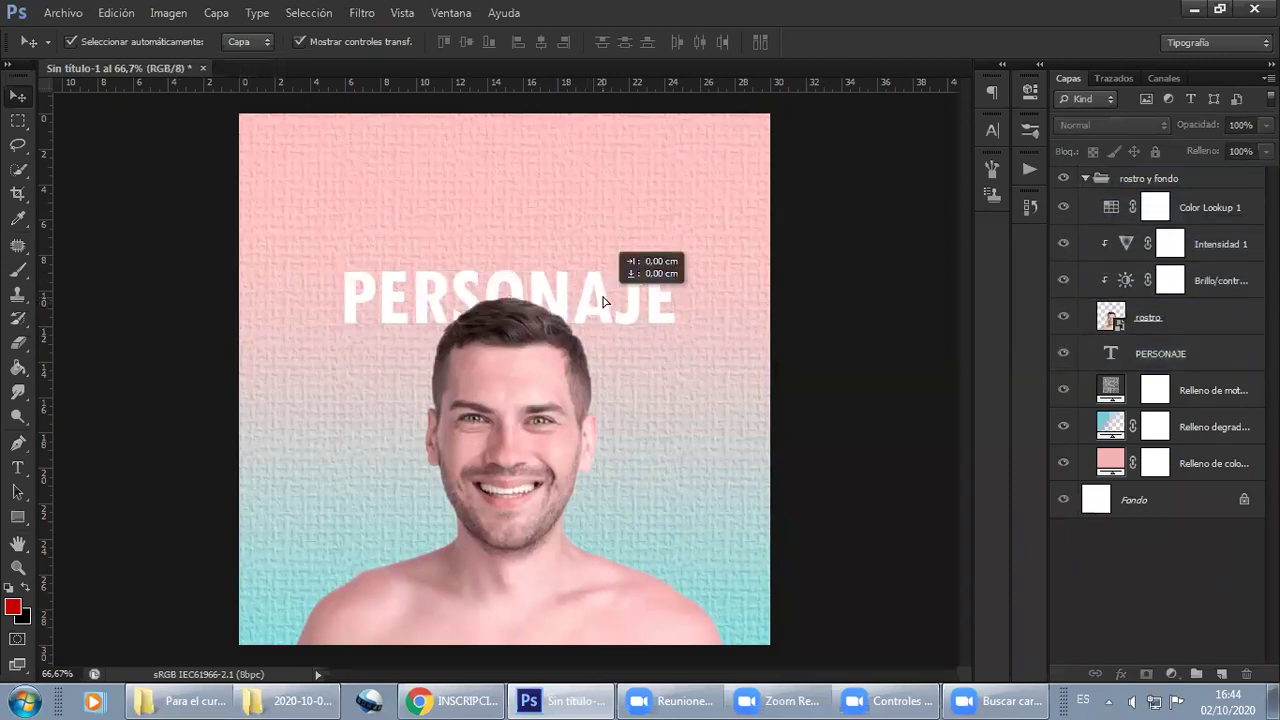
Retype the heading as FRANCISCO and enlarge its text size
{"action": "double_click", "coordinate": [1116, 360]}
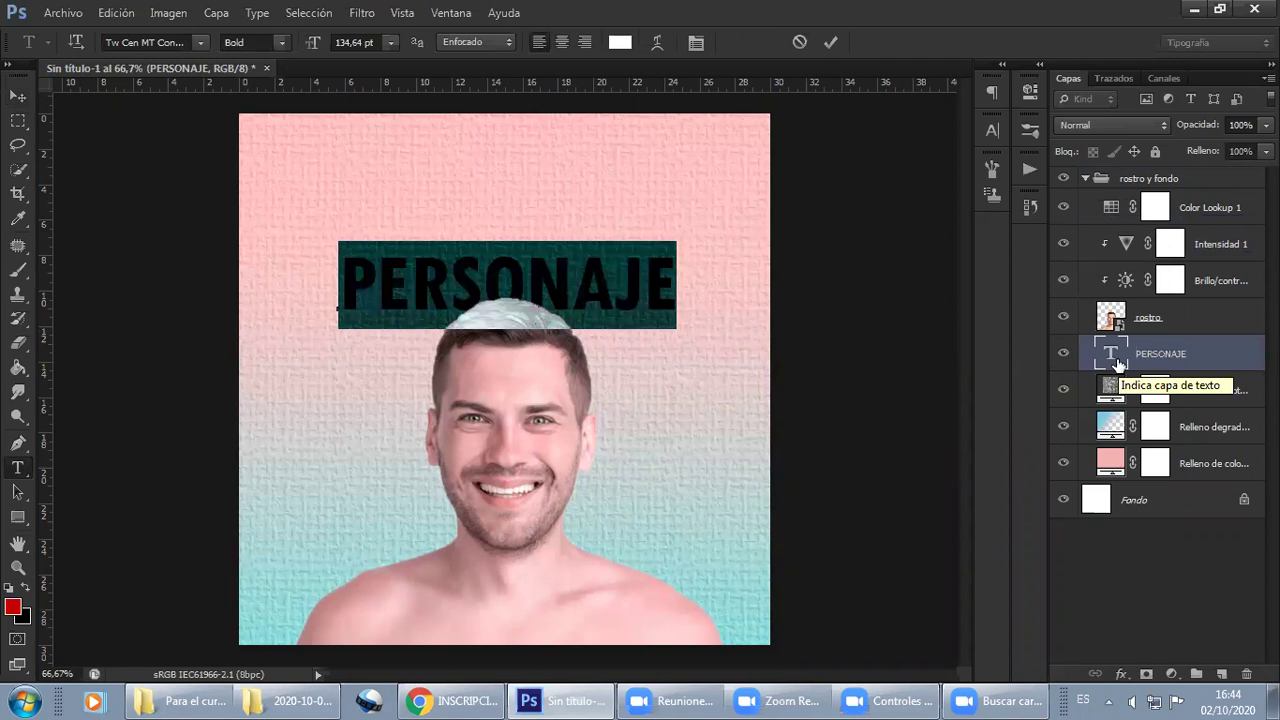
{"action": "type", "text": "FRANCISCO"}
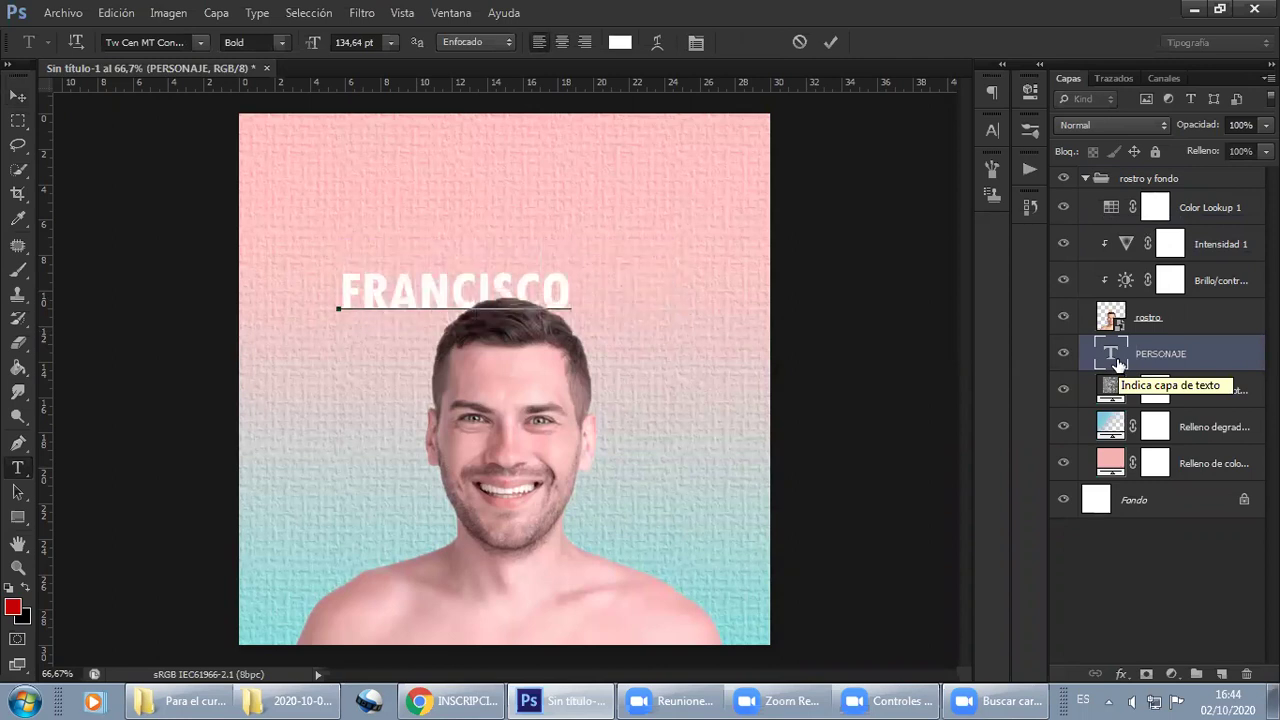
{"action": "key", "text": "ctrl+a"}
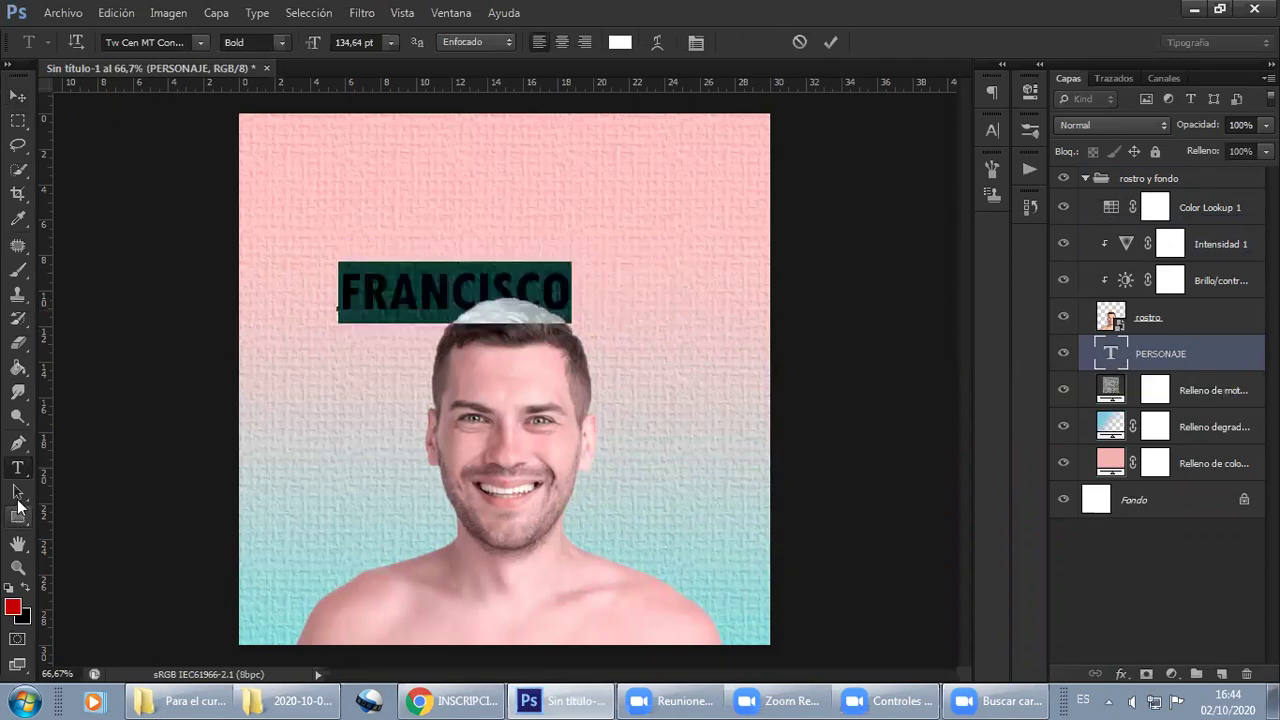
{"action": "left_click_drag", "start_coordinate": [318, 44], "coordinate": [382, 50]}
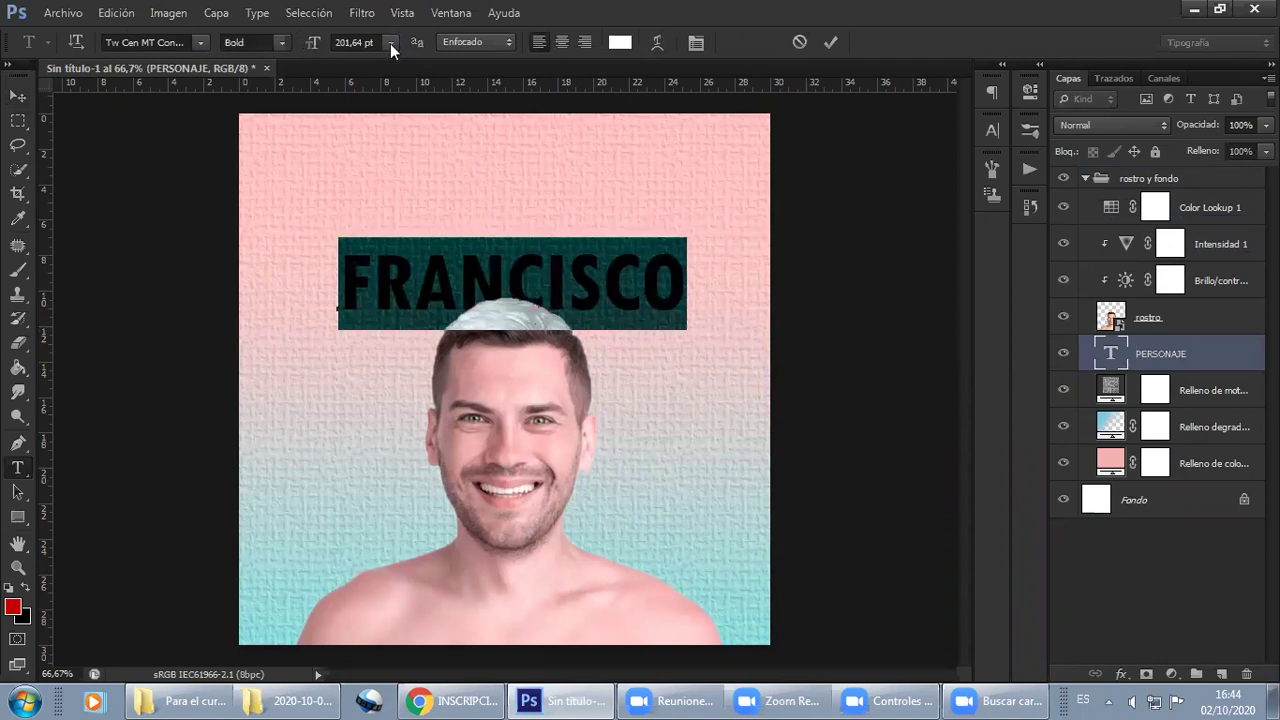
Apply the zai Seagull Felt-tip Pen font to FRANCISCO at 162.64 pt and commit it
{"action": "left_click", "coordinate": [201, 44]}
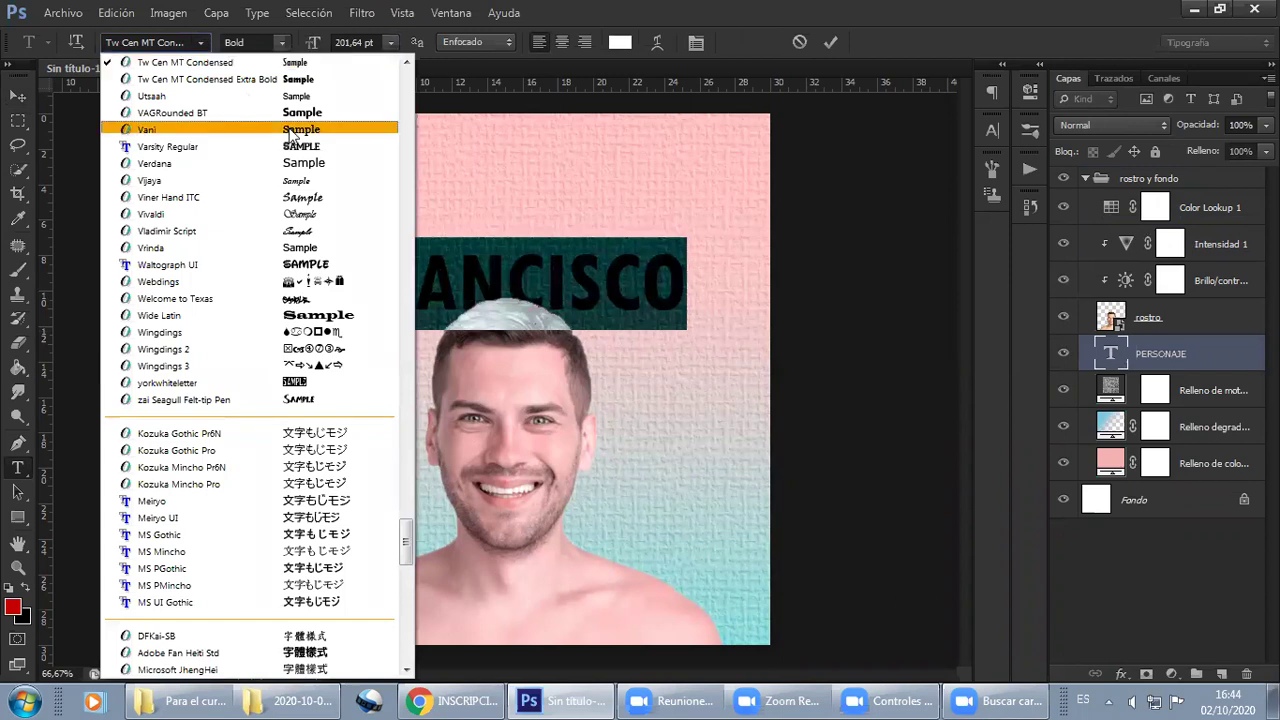
{"action": "left_click_drag", "start_coordinate": [405, 548], "coordinate": [406, 543]}
{"action": "scroll", "coordinate": [406, 543], "scroll_direction": "up", "scroll_amount": 3}
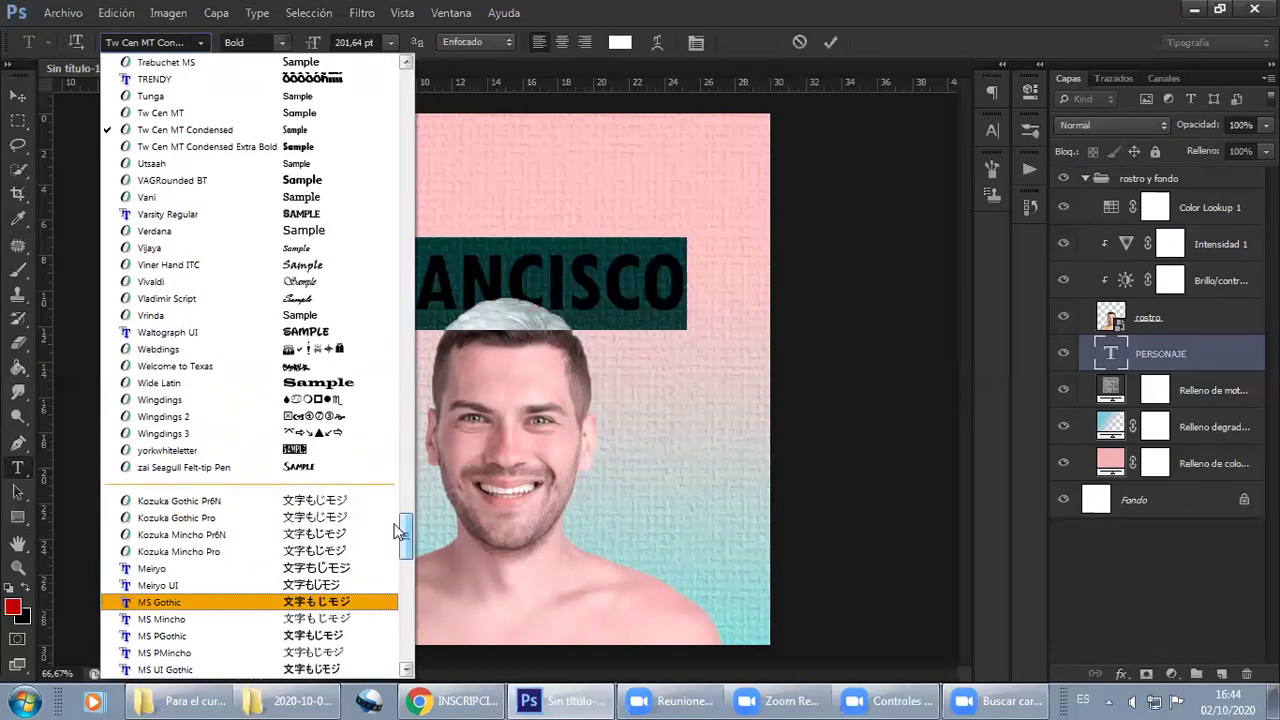
{"action": "left_click", "coordinate": [323, 466]}
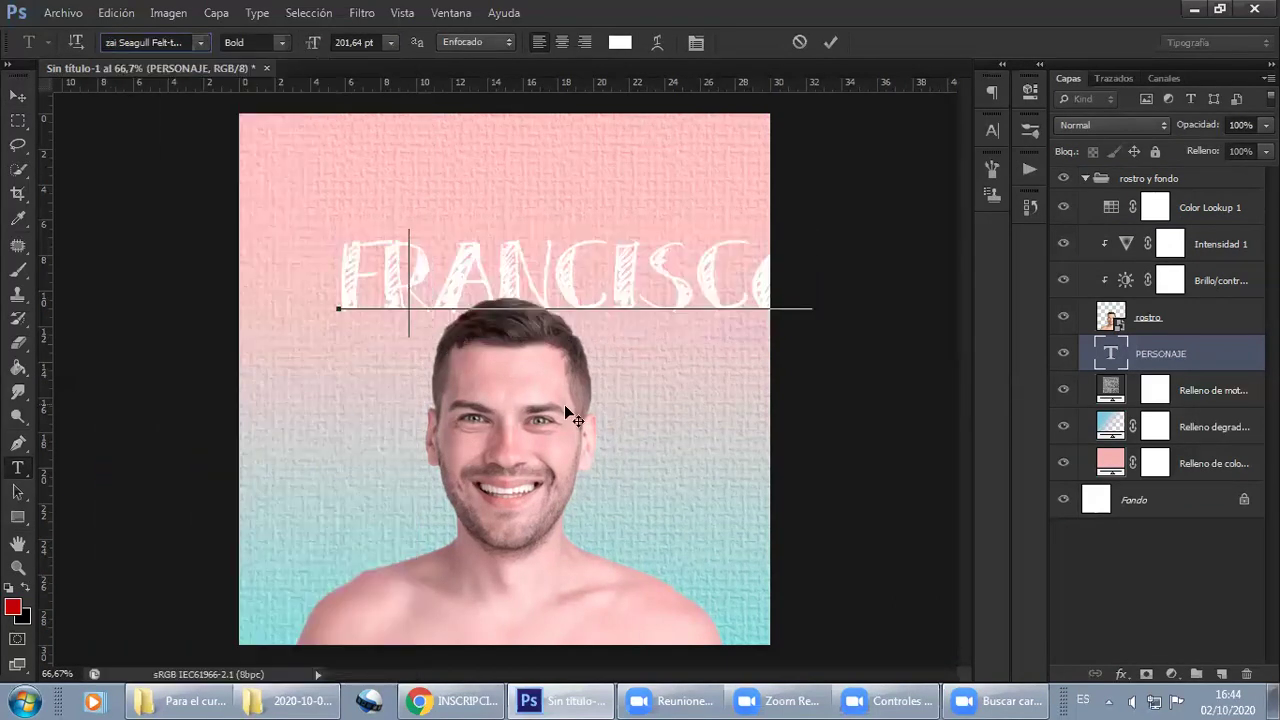
{"action": "left_click_drag", "start_coordinate": [740, 283], "coordinate": [219, 224]}
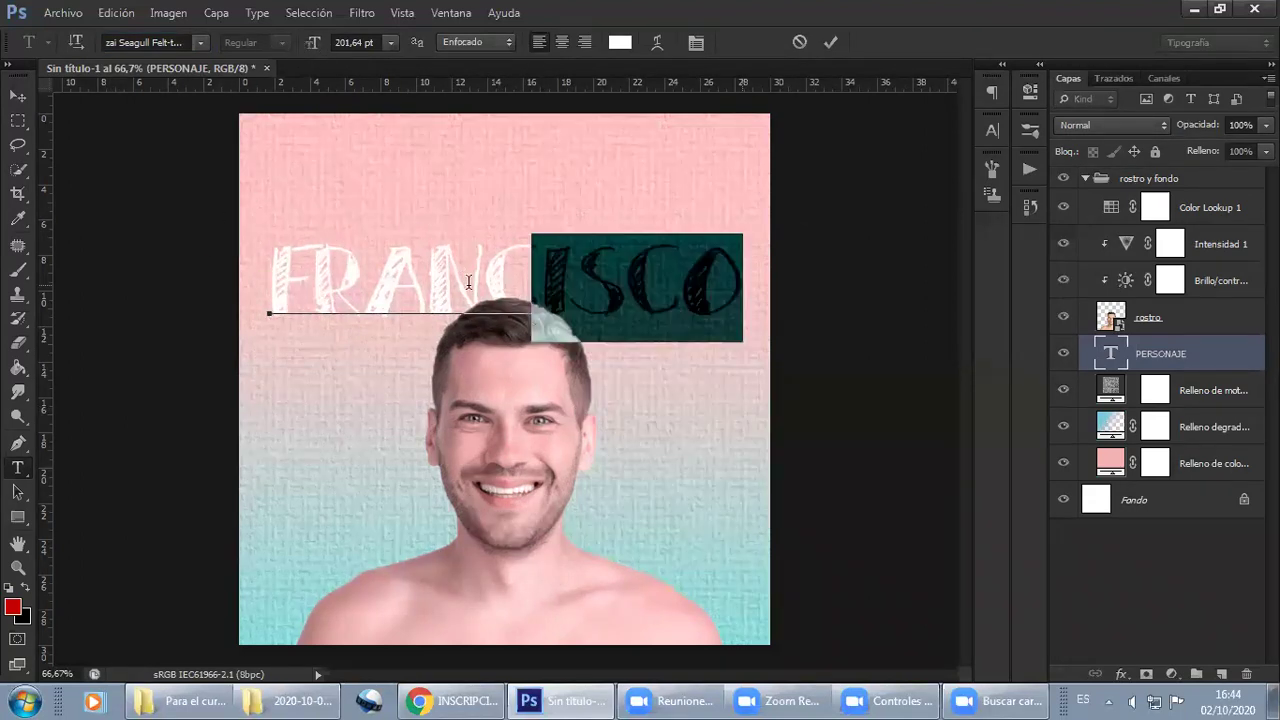
{"action": "key", "text": "ctrl+z"}
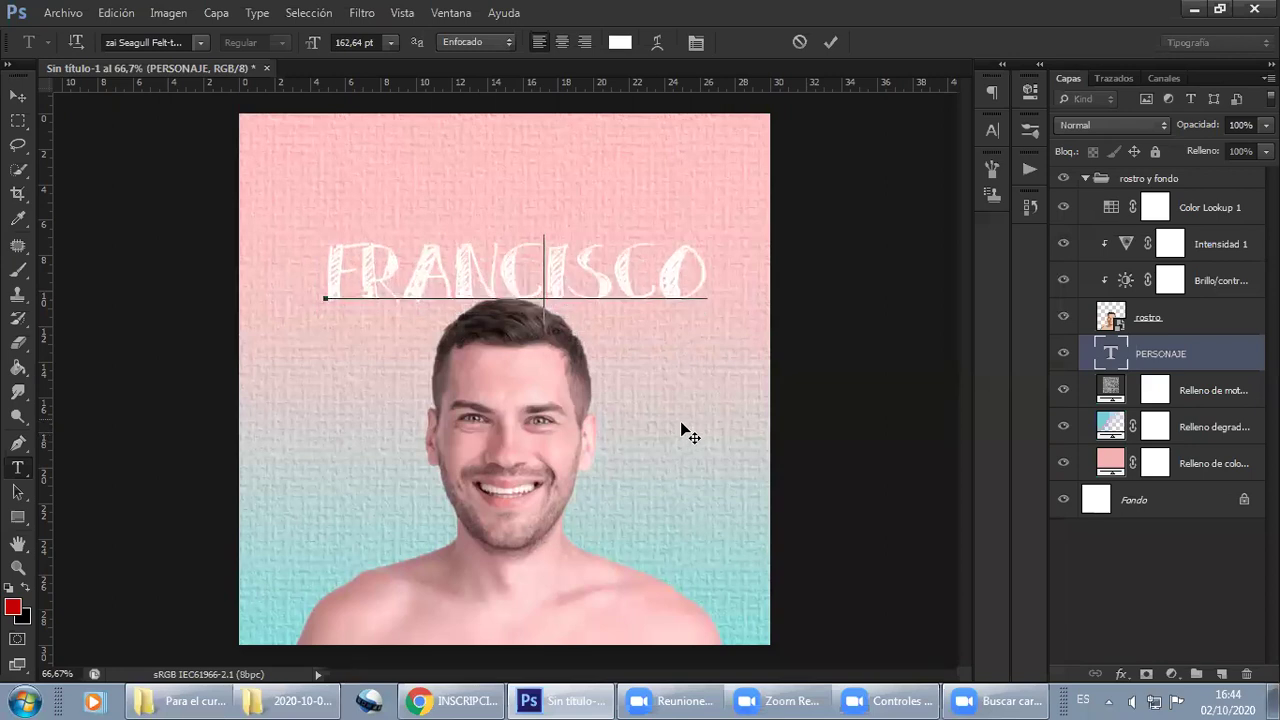
{"action": "left_click", "coordinate": [692, 285]}
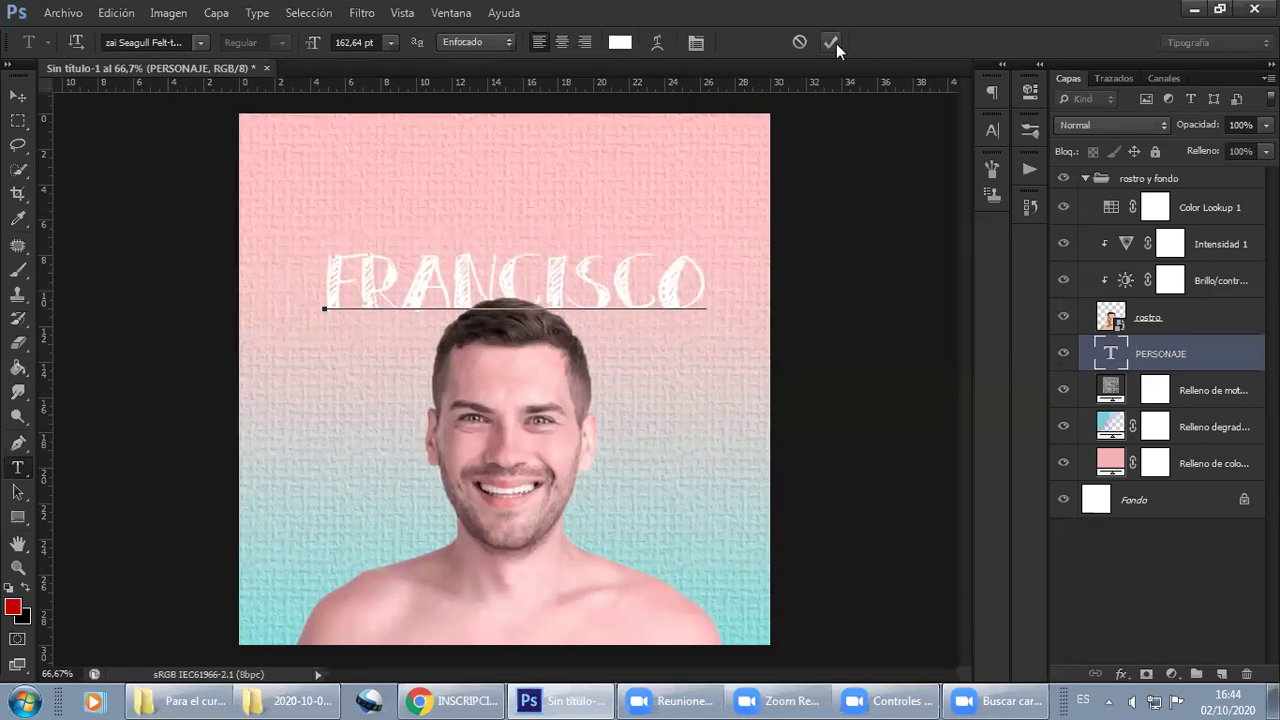
{"action": "left_click", "coordinate": [17, 95]}
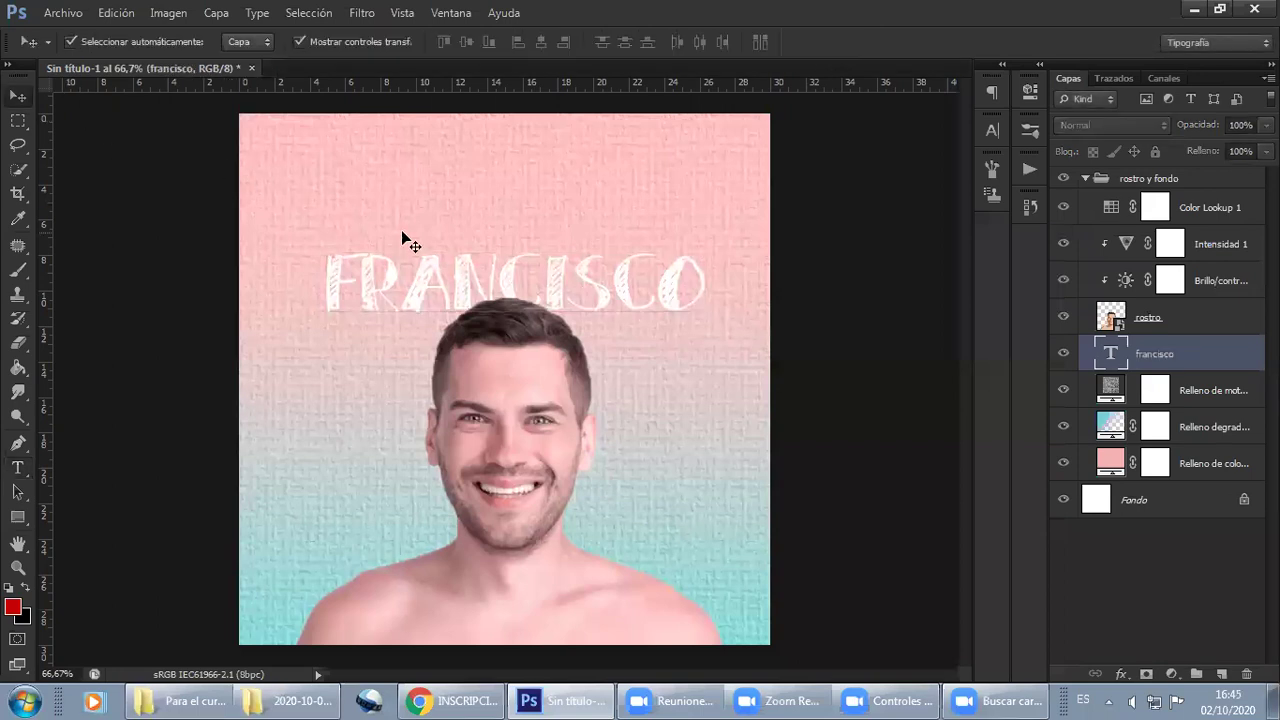
Nudge FRANCISCO slightly left and briefly reselect its text with the Type tool
{"action": "left_click_drag", "start_coordinate": [558, 279], "coordinate": [550, 279]}
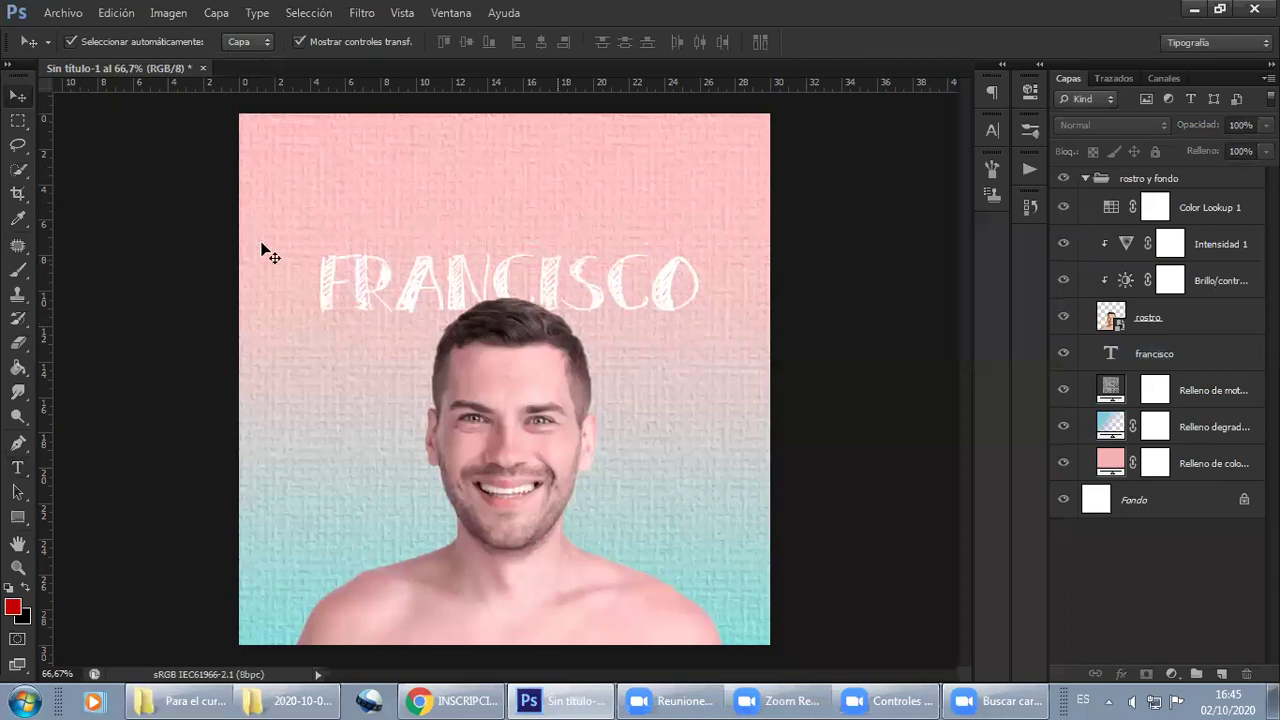
{"action": "left_click", "coordinate": [18, 467]}
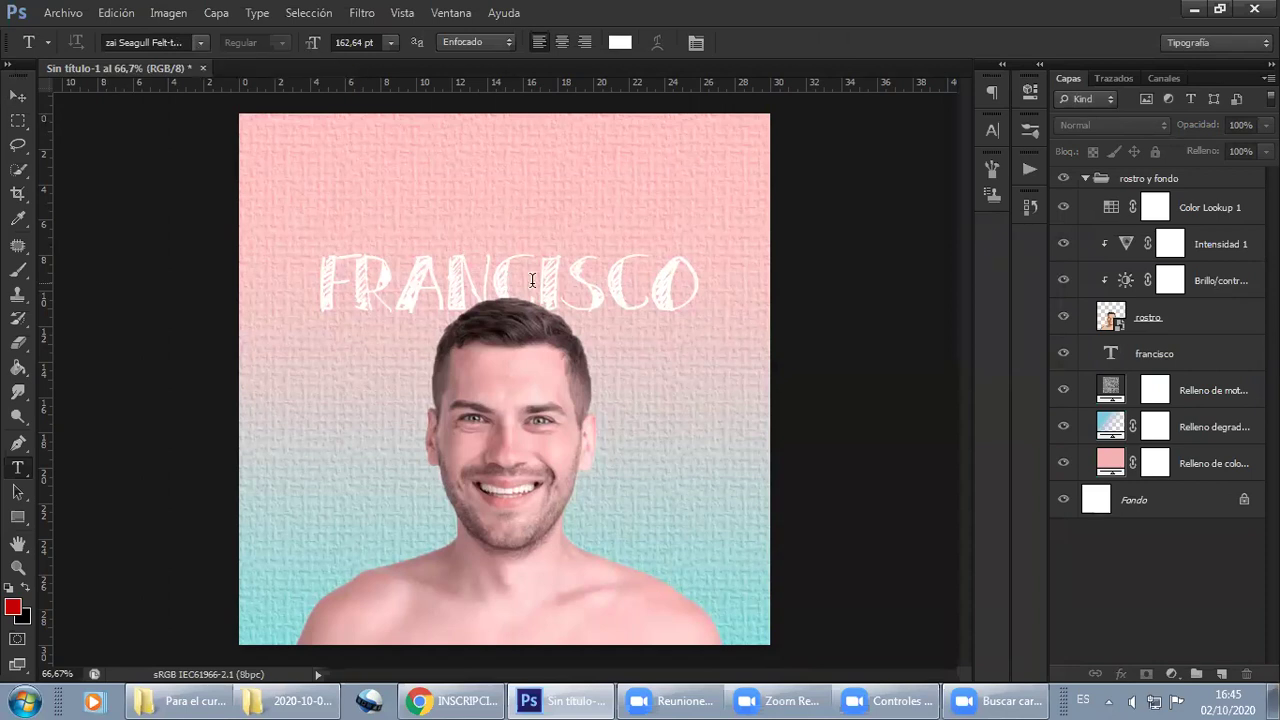
{"action": "left_click", "coordinate": [692, 283]}
{"action": "left_click_drag", "start_coordinate": [695, 283], "coordinate": [215, 228]}
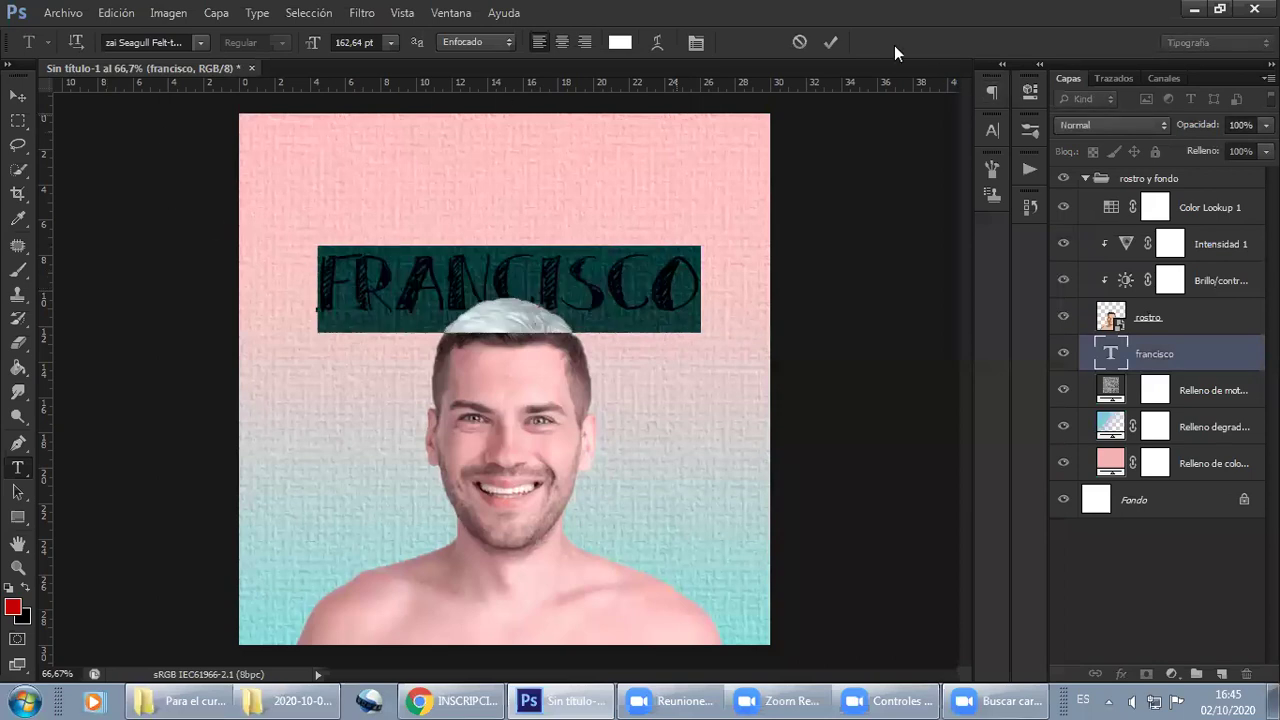
{"action": "left_click", "coordinate": [832, 41]}
{"action": "left_click", "coordinate": [17, 96]}
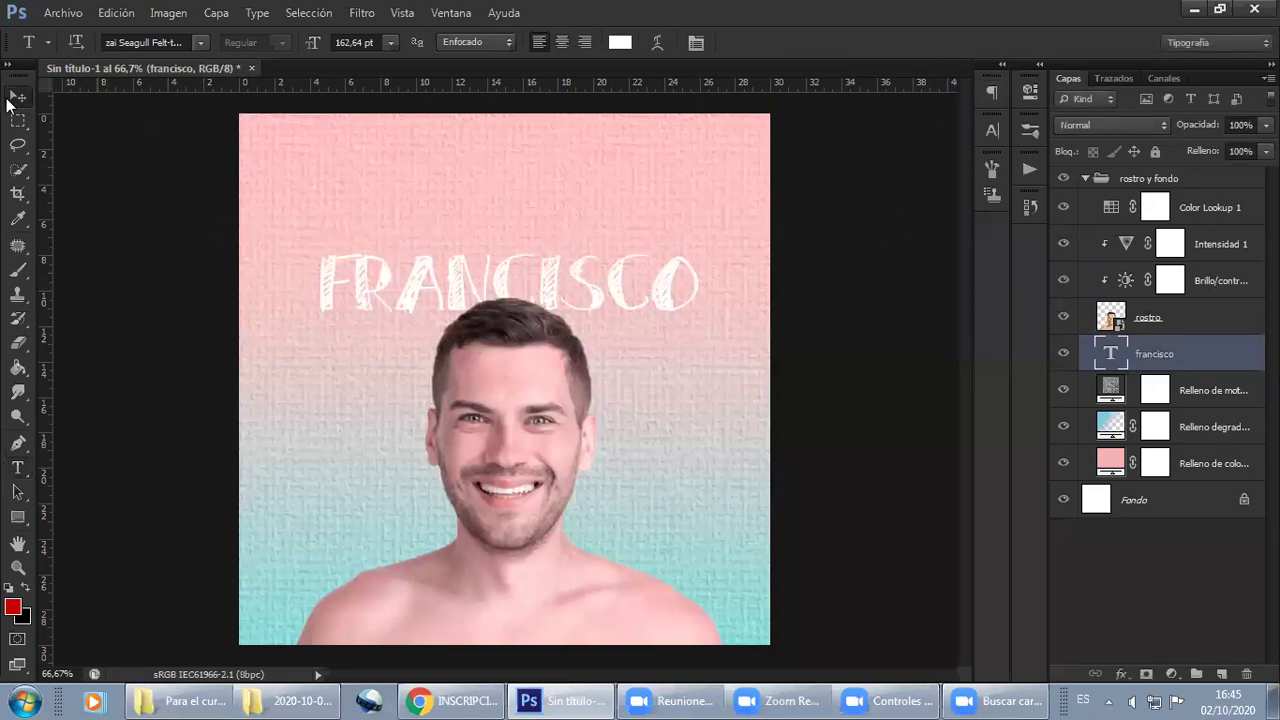
Shift FRANCISCO right and up until it sits centred just above the head
{"action": "left_click_drag", "start_coordinate": [596, 290], "coordinate": [617, 290]}
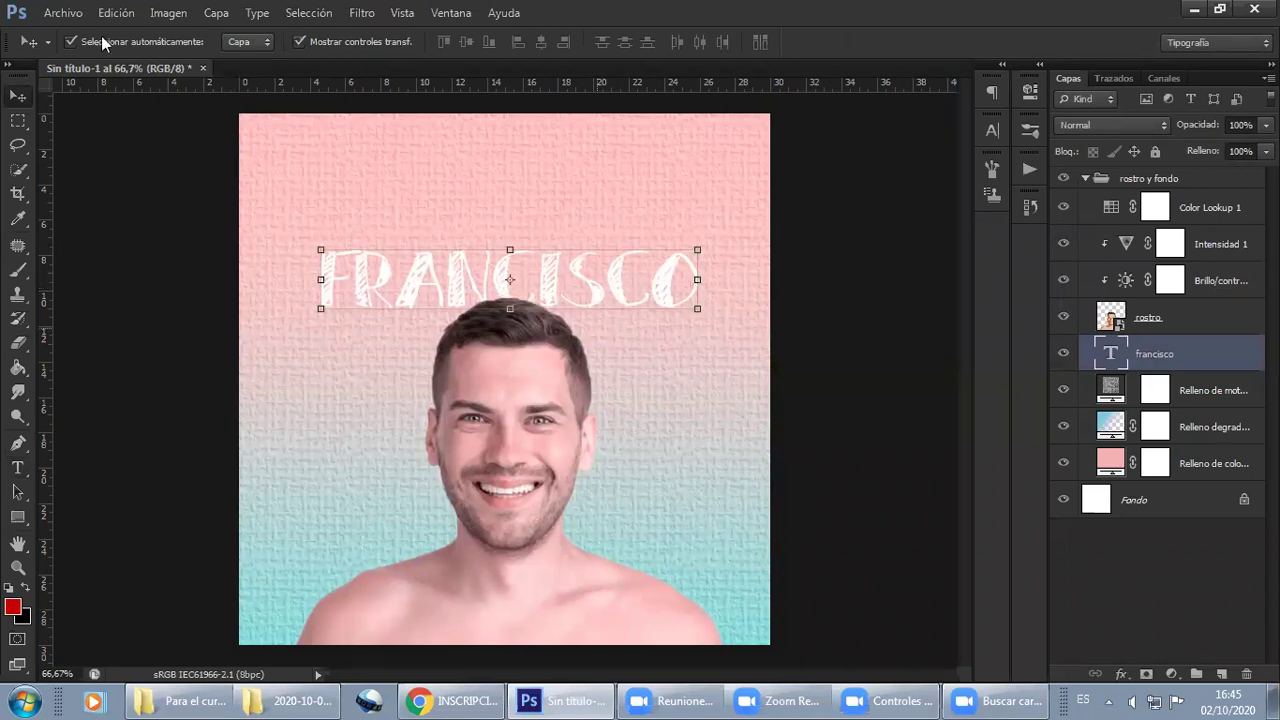
{"action": "left_click", "coordinate": [60, 200]}
{"action": "left_click", "coordinate": [17, 467]}
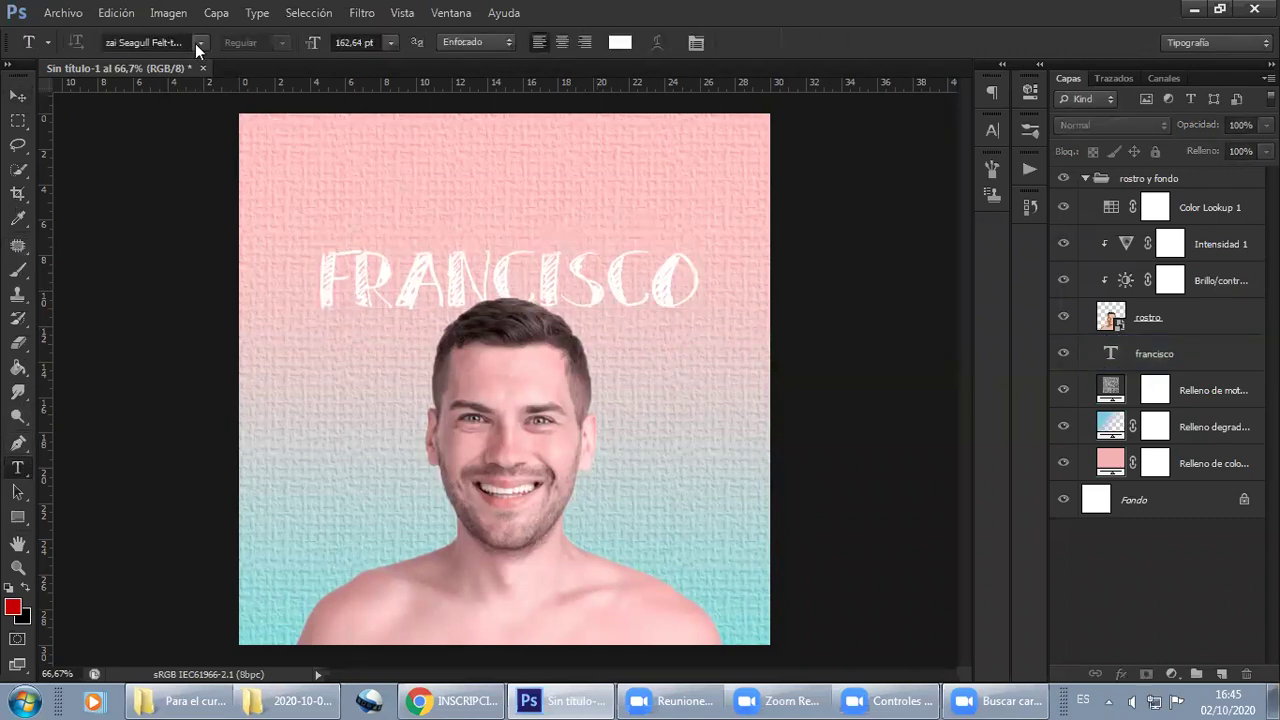
{"action": "left_click", "coordinate": [197, 43]}
{"action": "left_click", "coordinate": [195, 43]}
{"action": "key", "text": "v"}
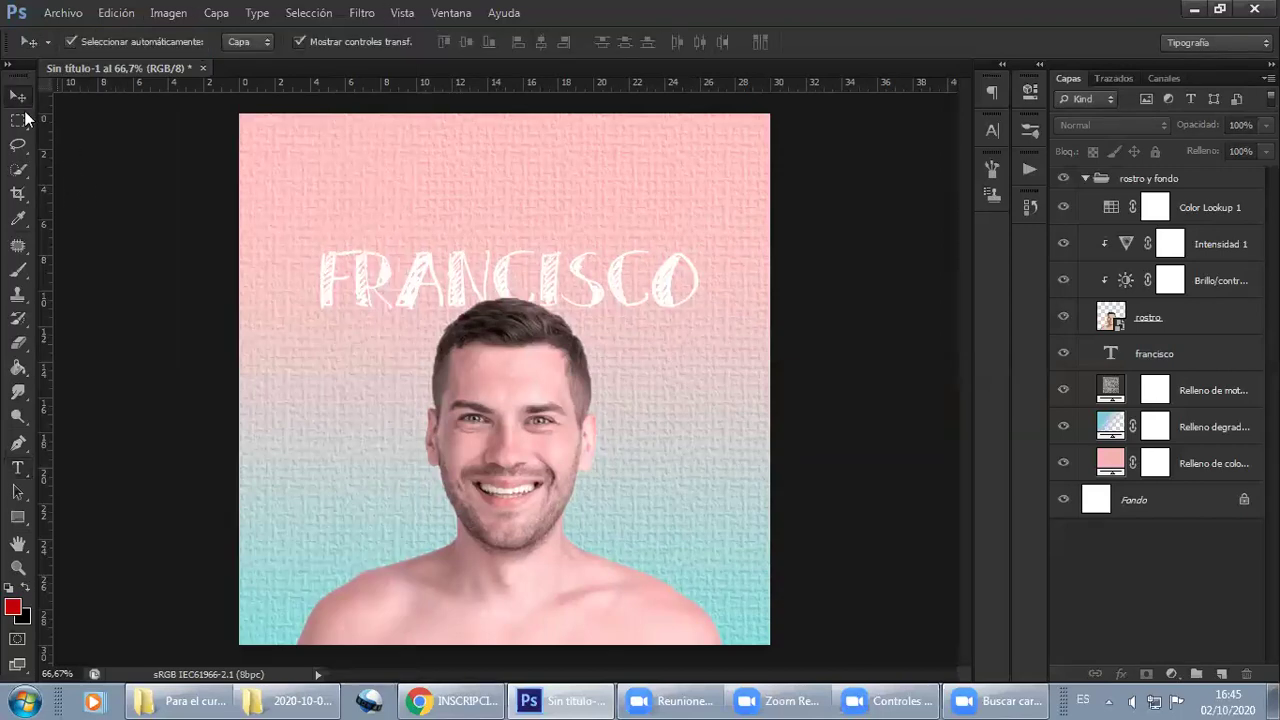
{"action": "mouse_move", "coordinate": [600, 306]}
{"action": "left_mouse_down"}
{"action": "mouse_move", "coordinate": [597, 296]}
{"action": "mouse_move", "coordinate": [659, 299]}
{"action": "left_mouse_up"}
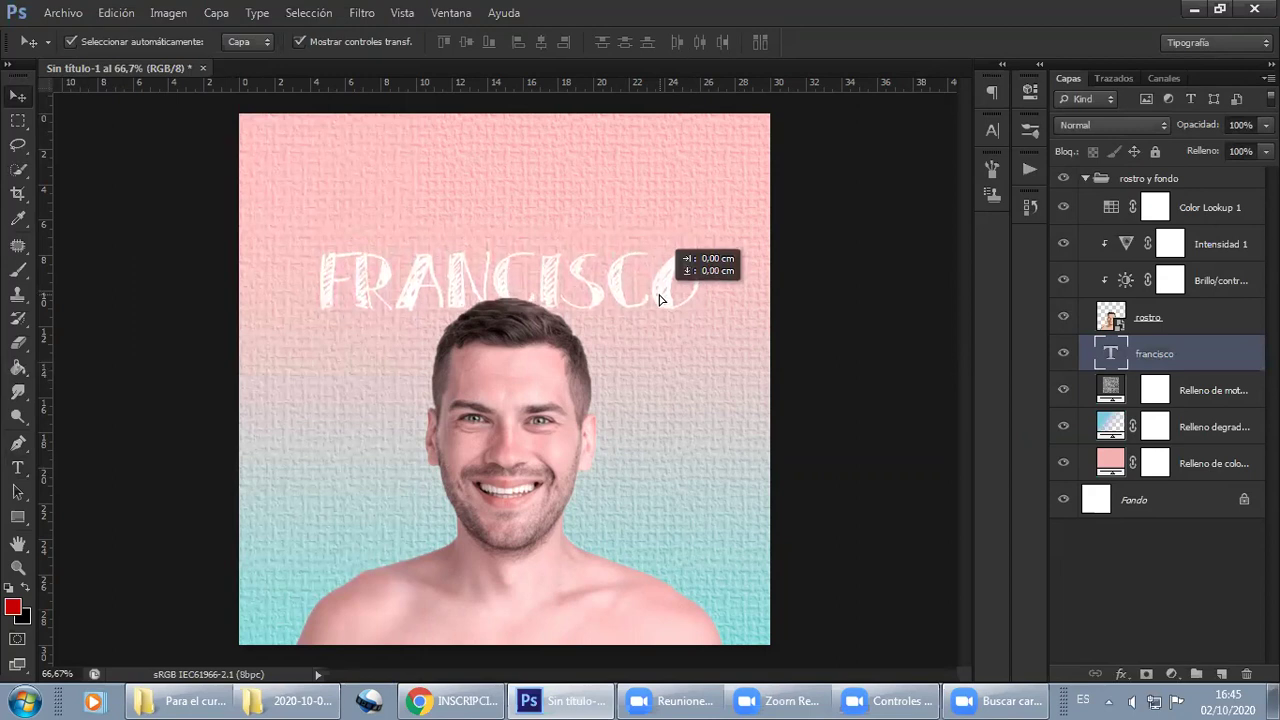
{"action": "left_click_drag", "start_coordinate": [659, 299], "coordinate": [661, 298]}
{"action": "left_click", "coordinate": [1178, 357]}
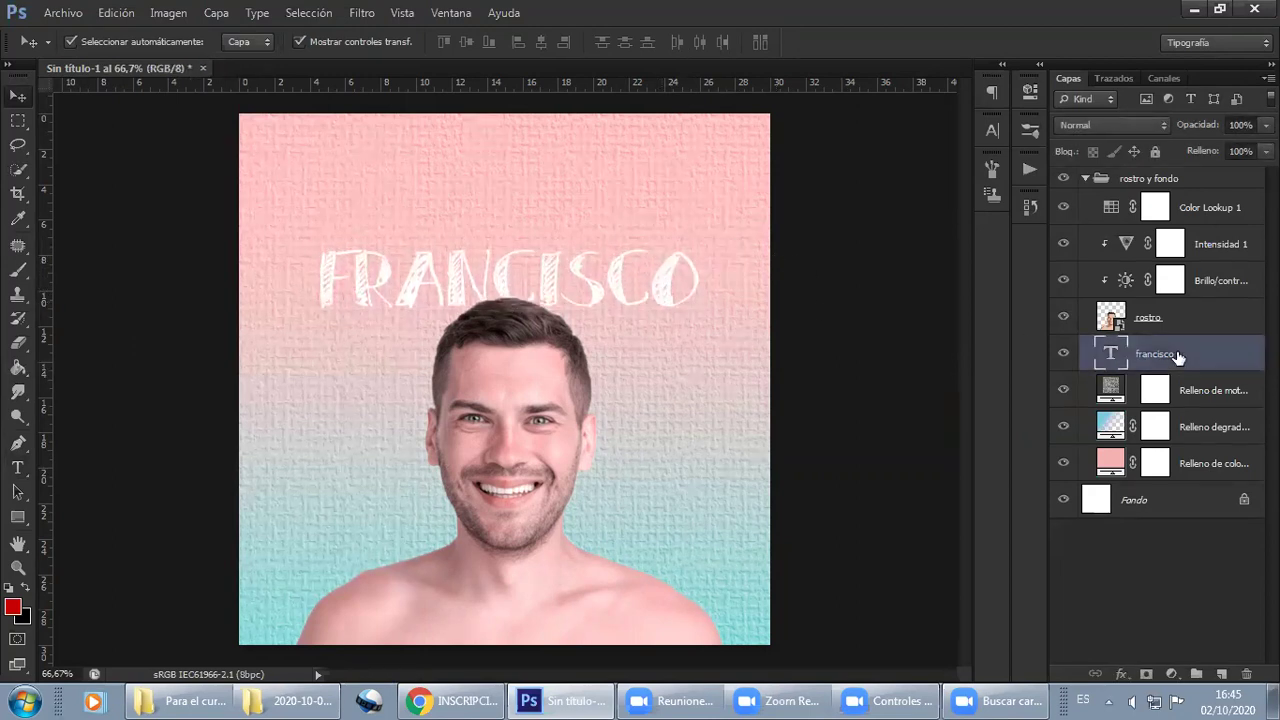
{"action": "left_click", "coordinate": [1087, 180]}
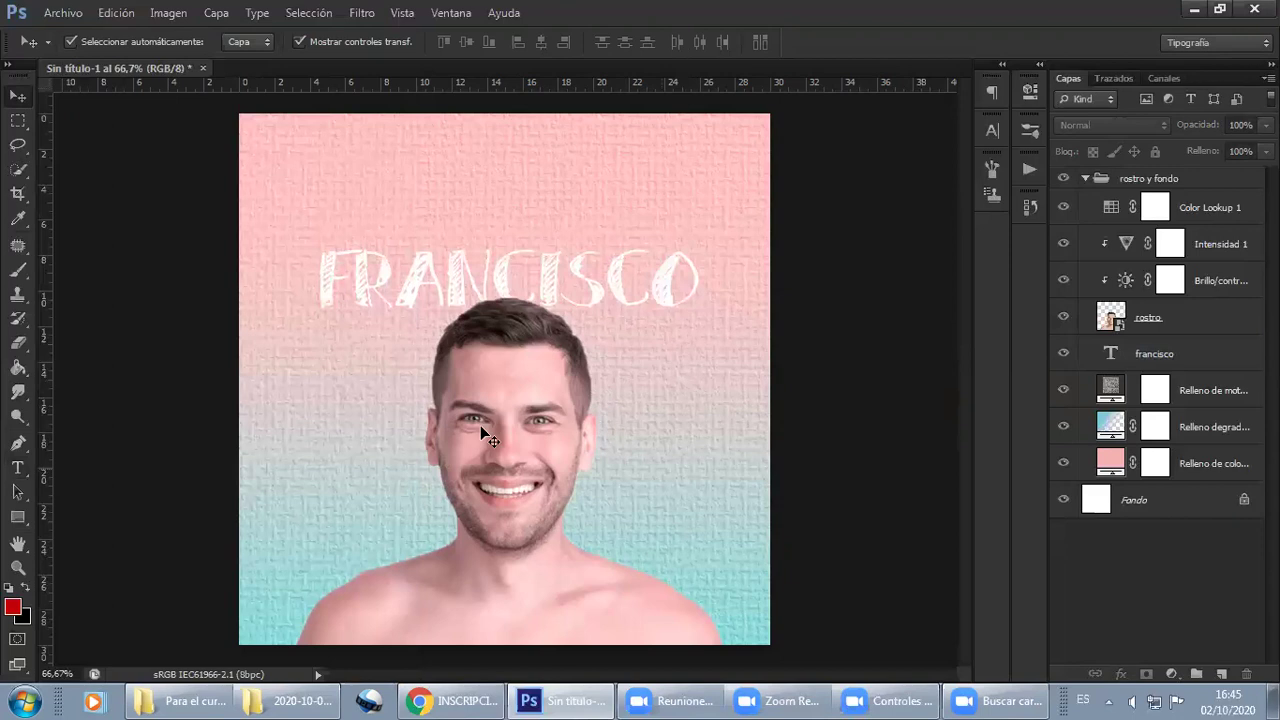
{"action": "left_click", "coordinate": [531, 417]}
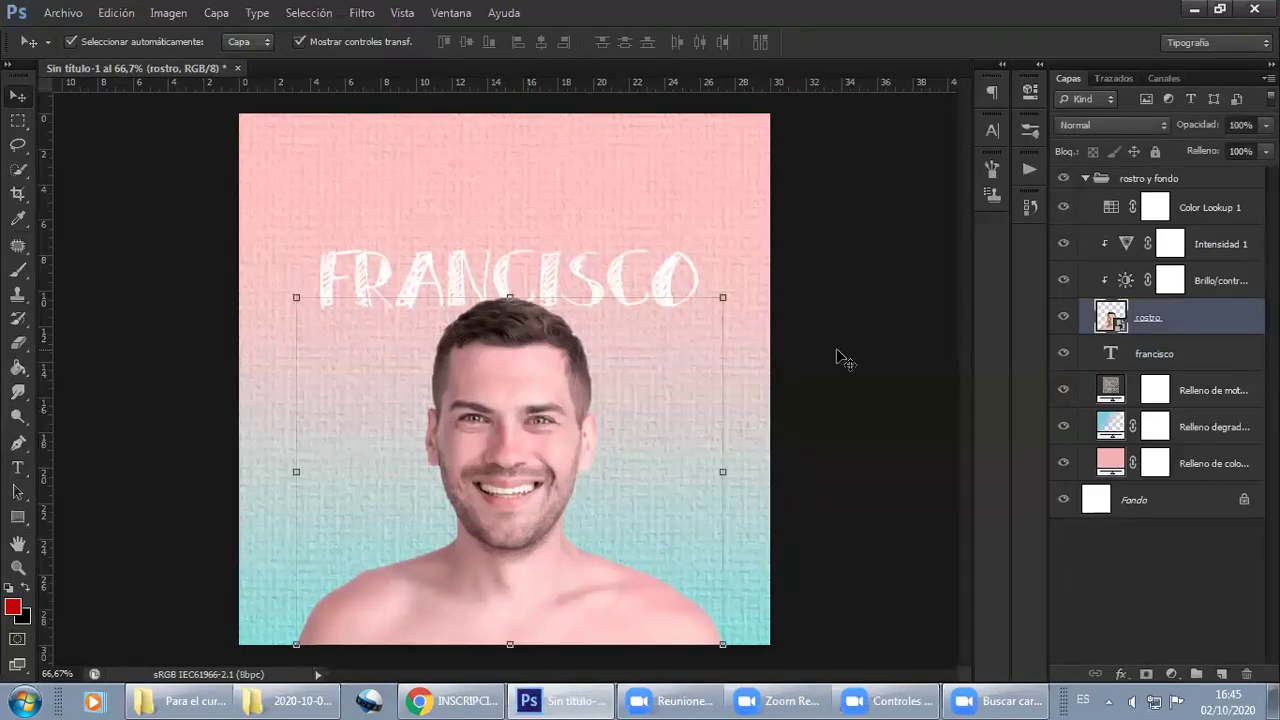
{"action": "left_click", "coordinate": [516, 393]}
{"action": "left_click", "coordinate": [505, 372]}
{"action": "left_click", "coordinate": [851, 223]}
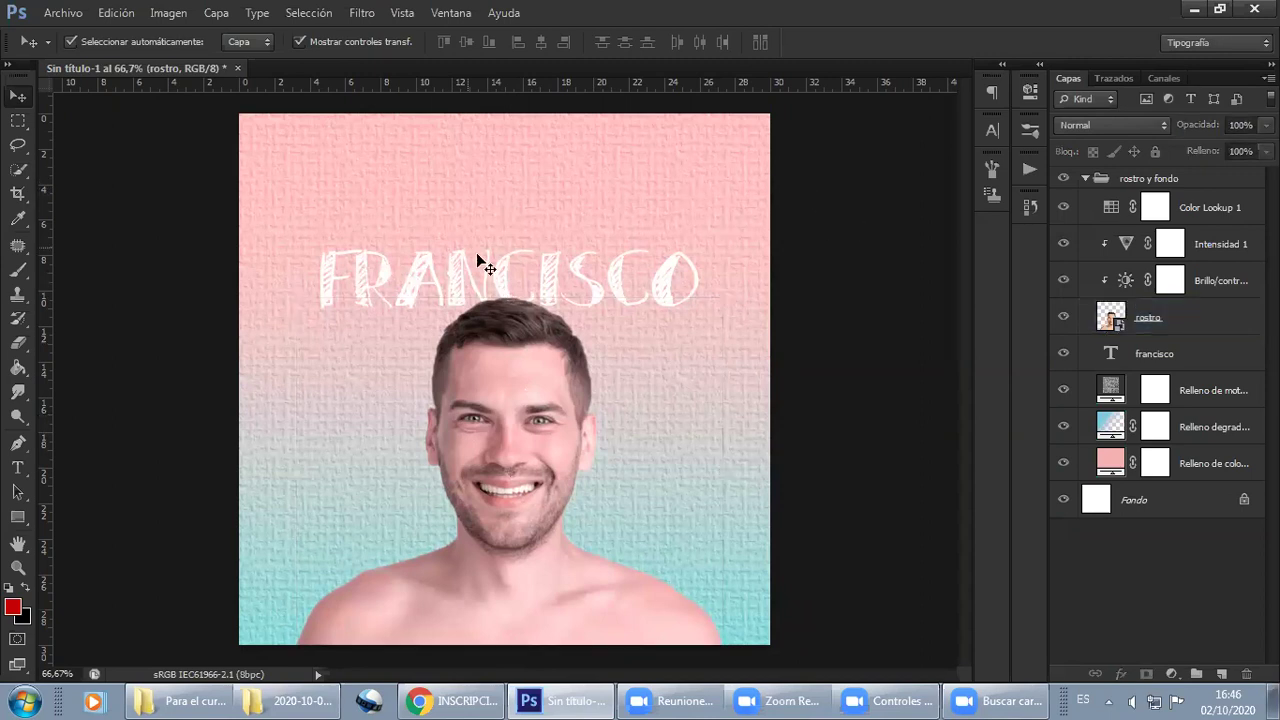
{"action": "left_click", "coordinate": [500, 371]}
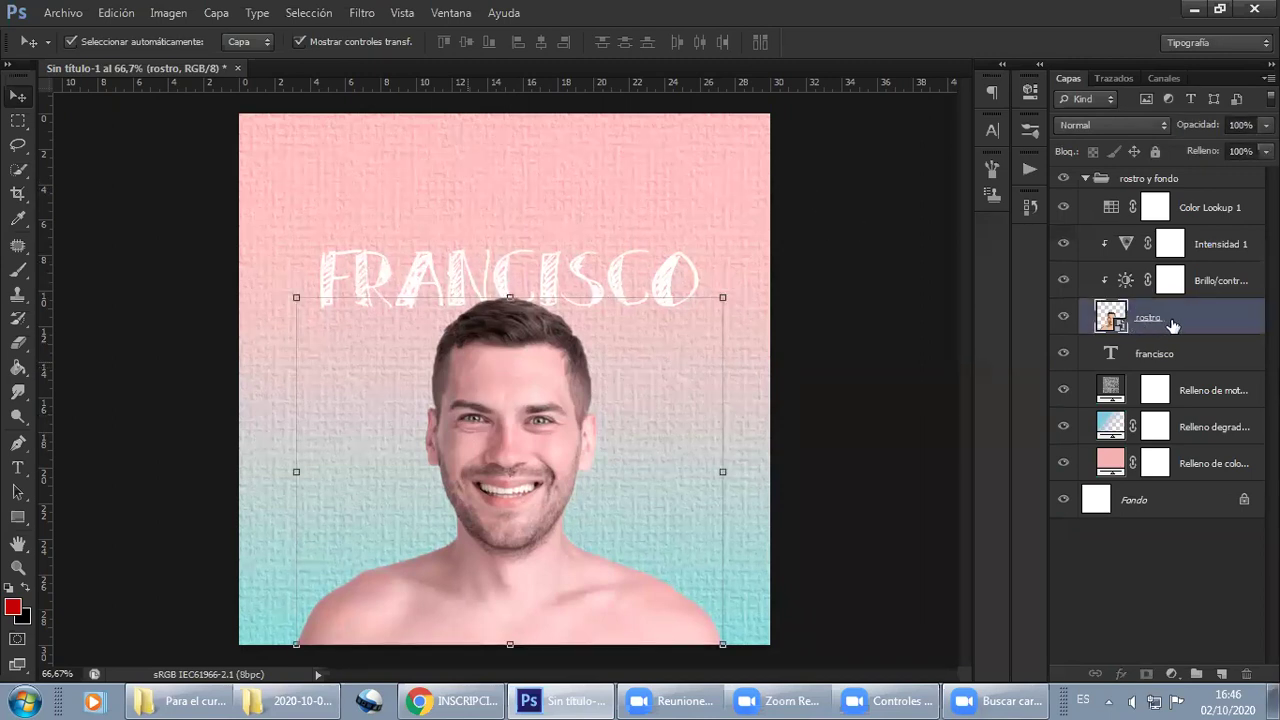
{"action": "left_click", "coordinate": [1162, 468]}
{"action": "left_click", "coordinate": [1161, 502]}
{"action": "left_click_drag", "start_coordinate": [492, 423], "coordinate": [496, 408]}
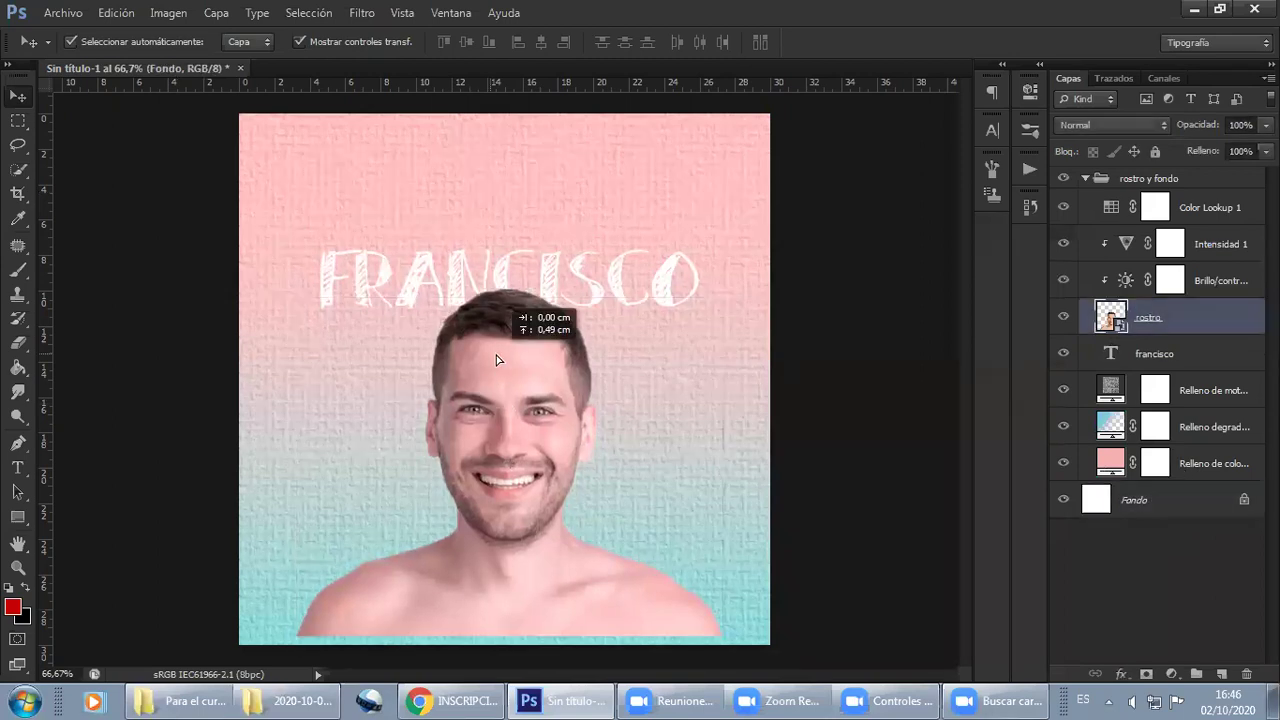
{"action": "left_click", "coordinate": [909, 443]}
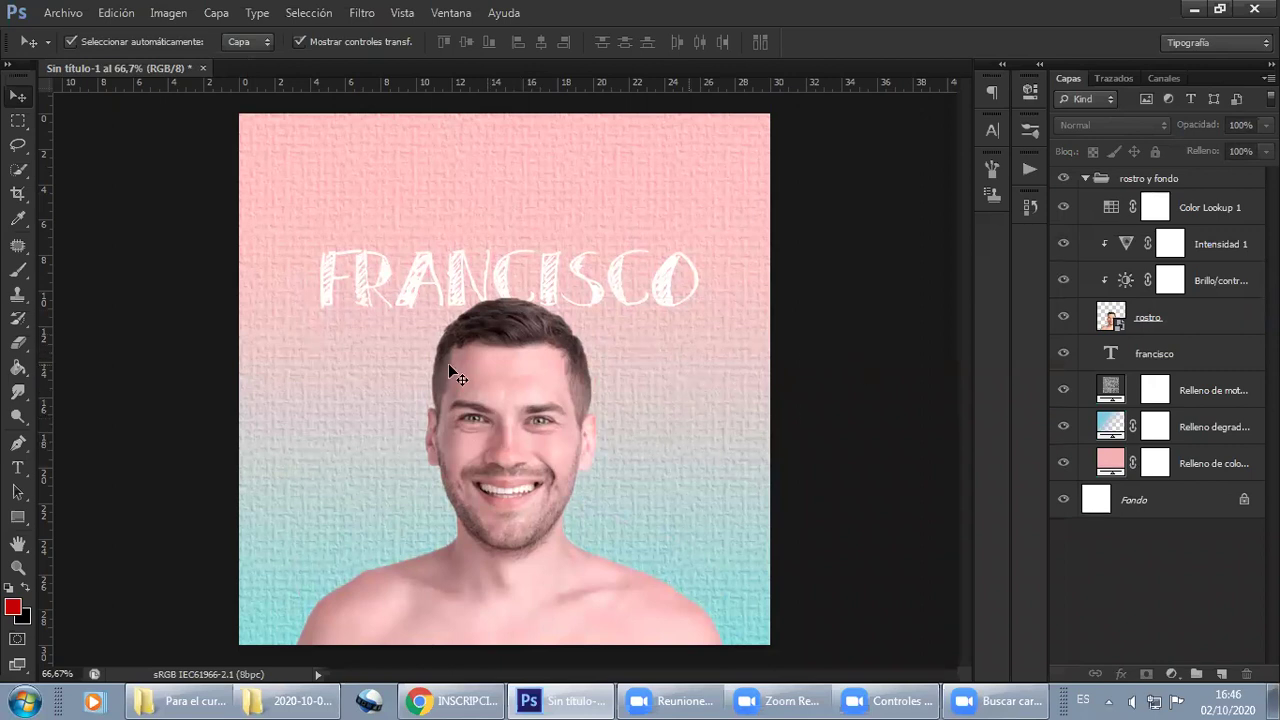
{"action": "left_click", "coordinate": [423, 186]}
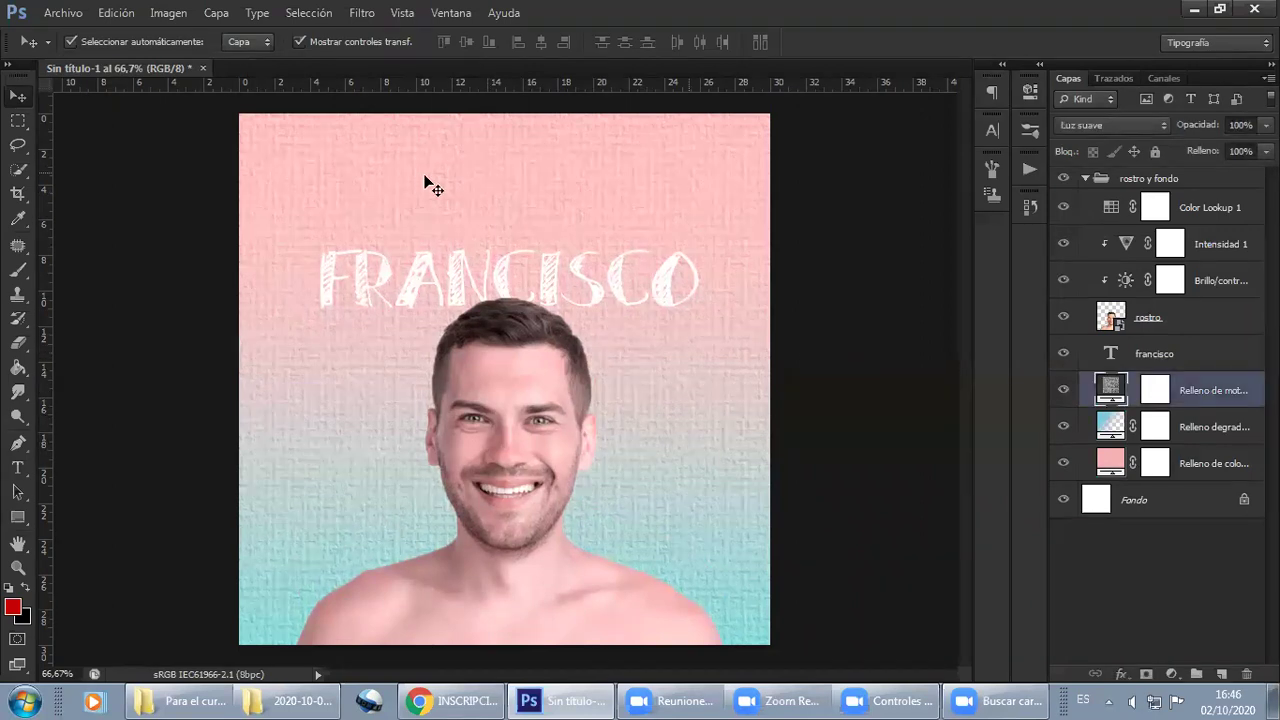
{"action": "left_click", "coordinate": [1112, 465]}
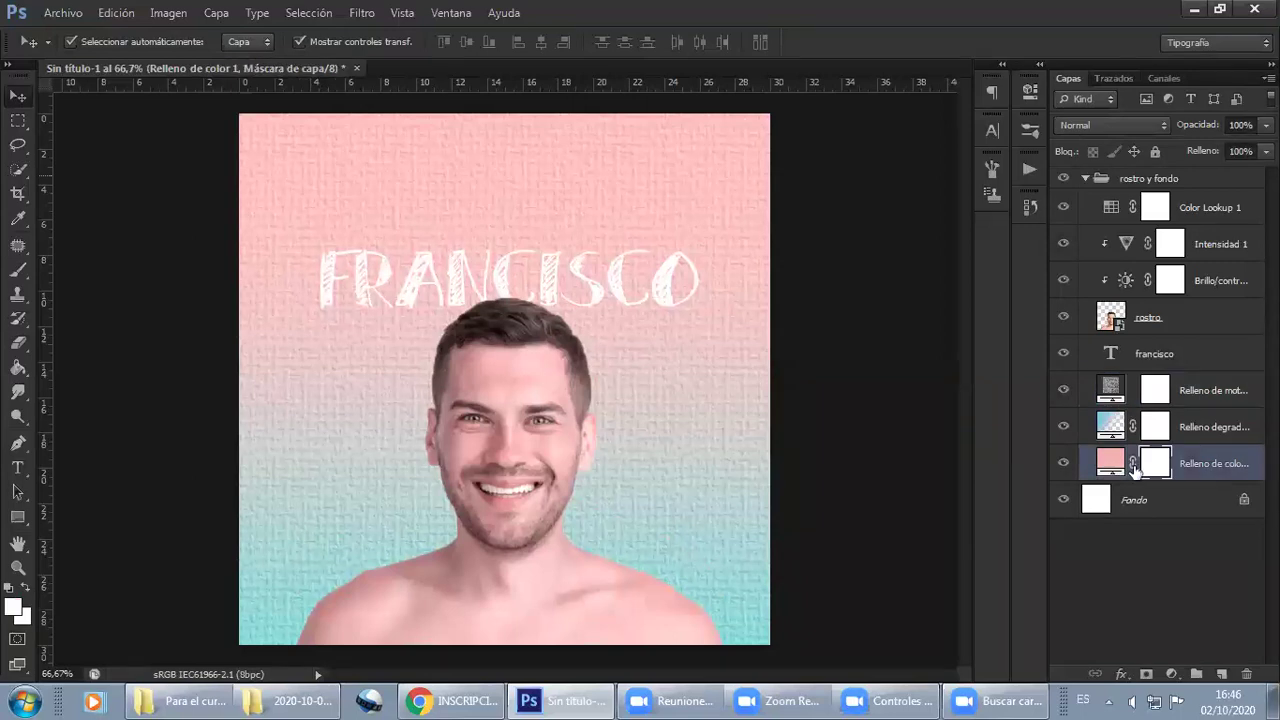
{"action": "left_click", "coordinate": [1172, 675]}
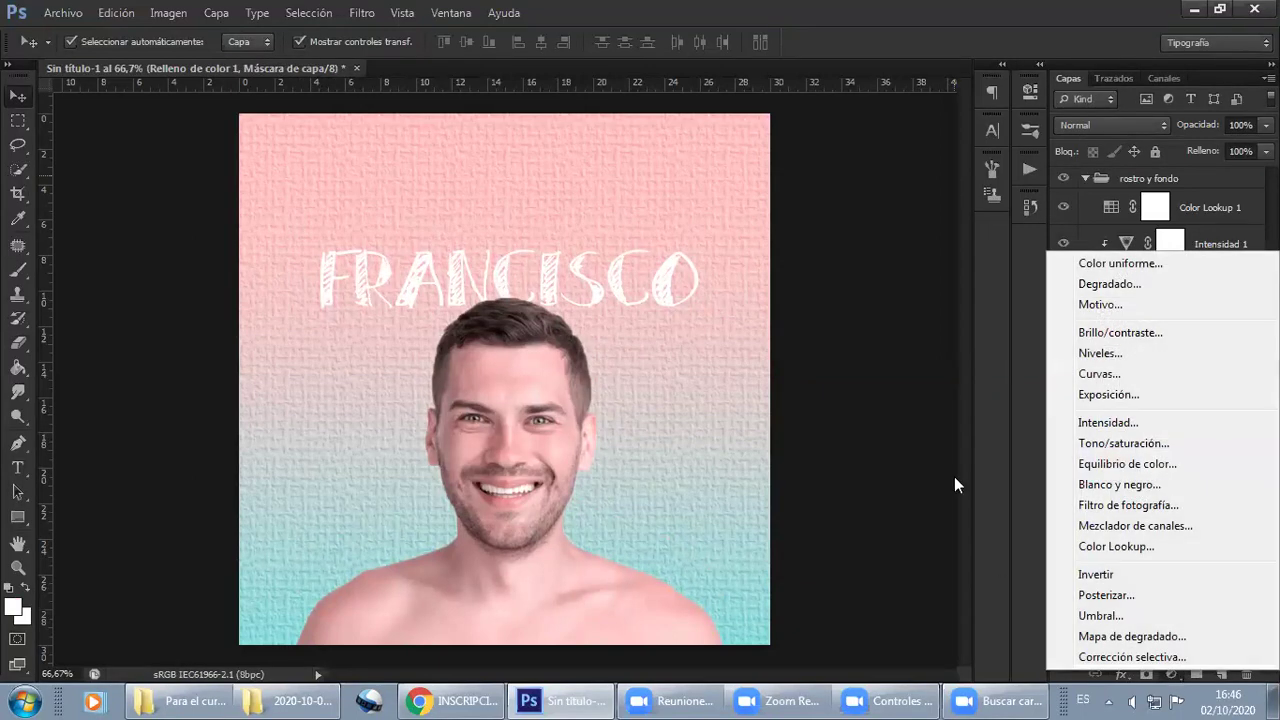
{"action": "left_click", "coordinate": [954, 477]}
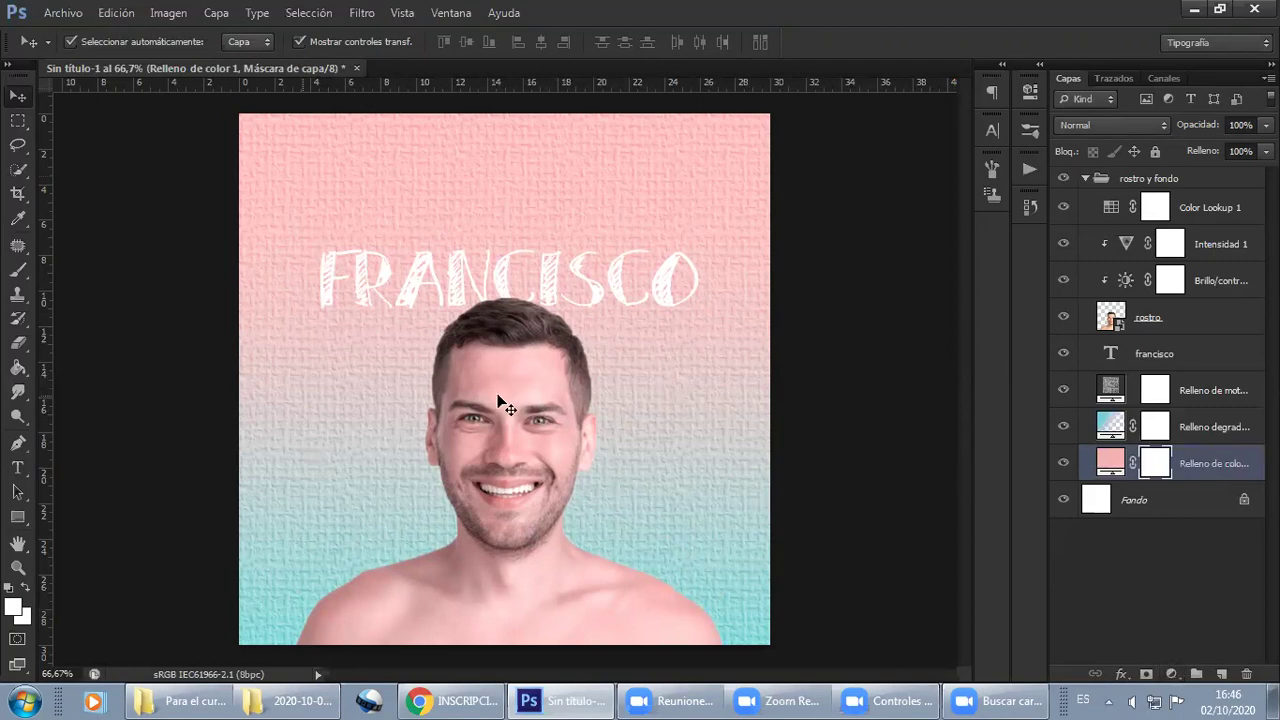
{"action": "left_click", "coordinate": [498, 440]}
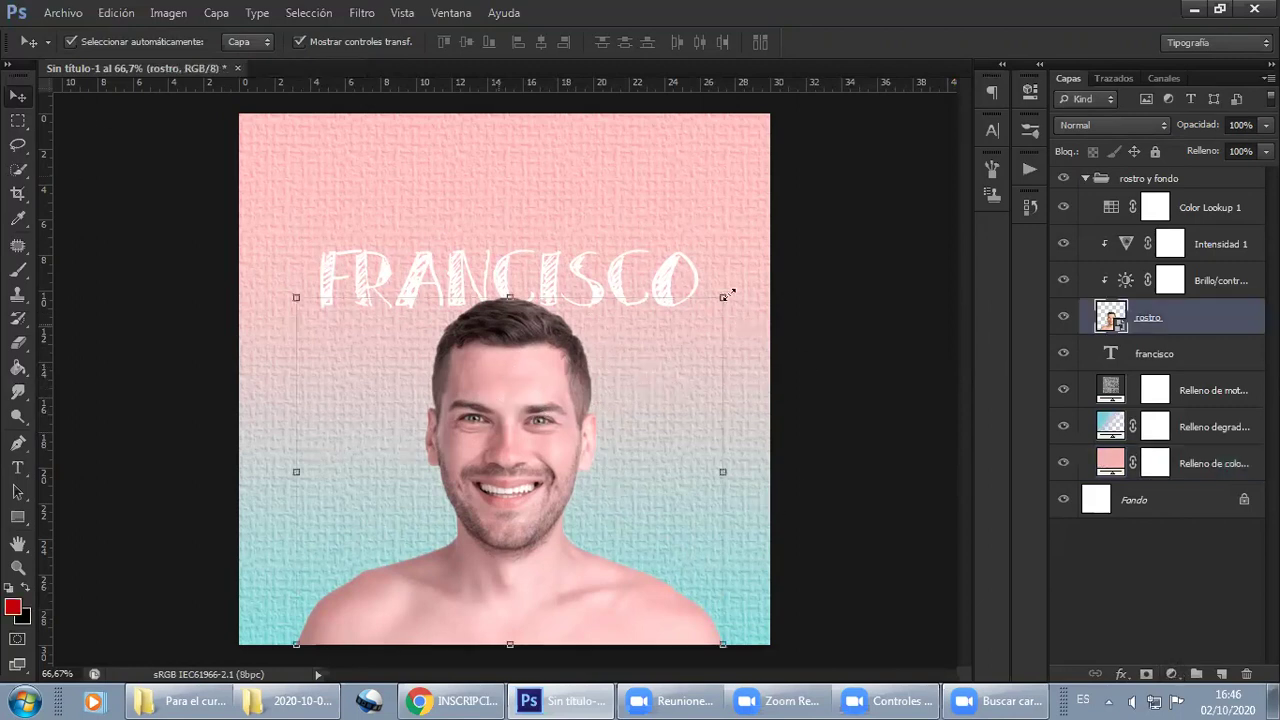
{"action": "left_click", "coordinate": [246, 163]}
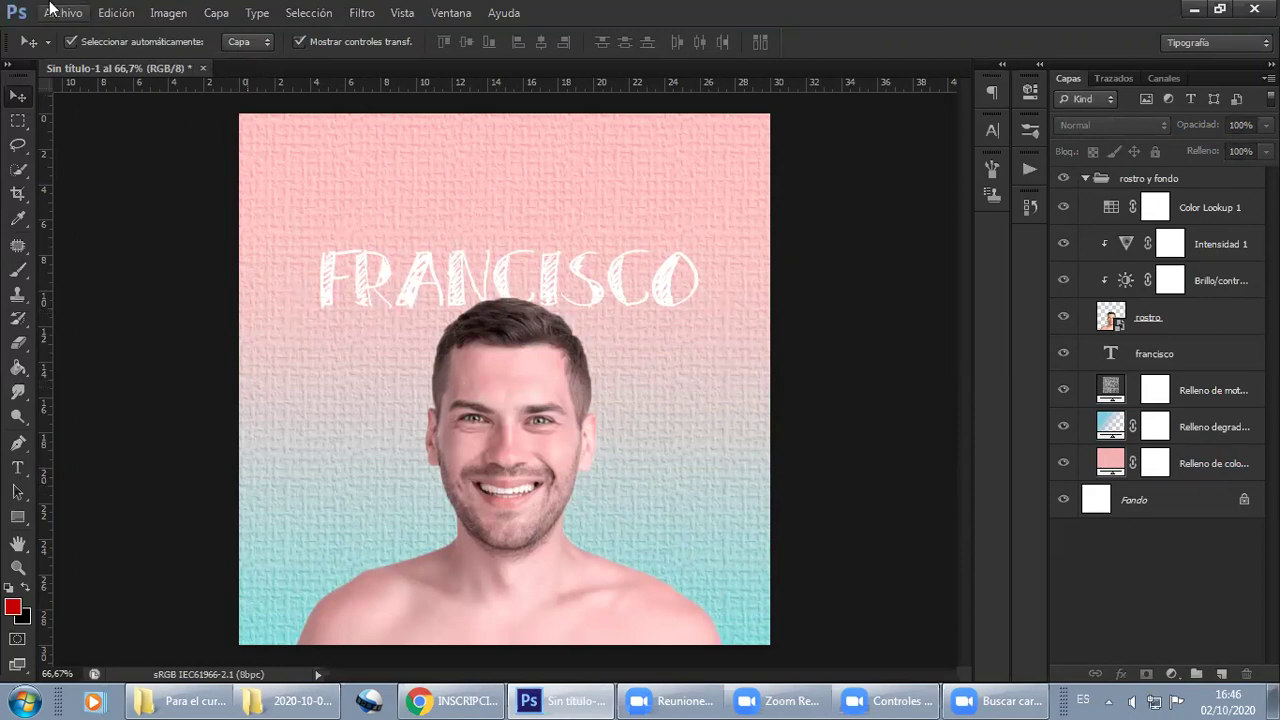
Start Archivo > Abrir and browse from Escritorio into the Mis fotos folder
{"action": "left_click", "coordinate": [52, 10]}
{"action": "left_click", "coordinate": [79, 45]}
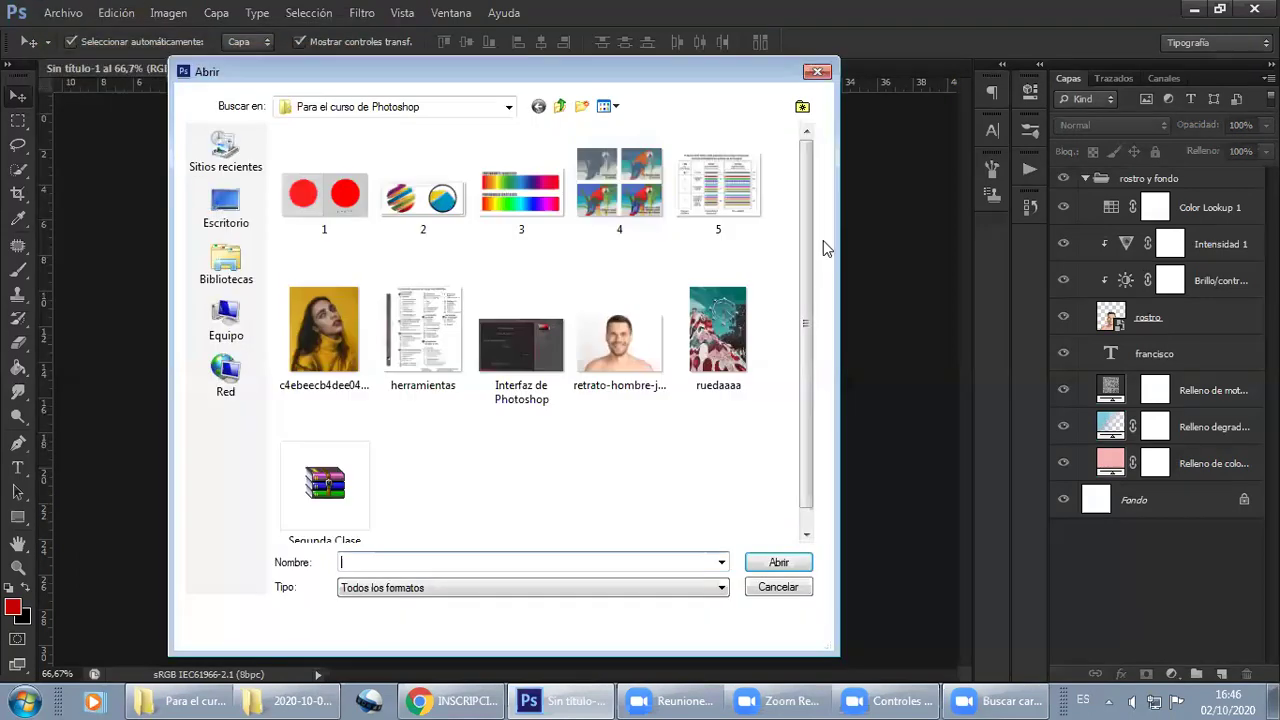
{"action": "left_click", "coordinate": [559, 106]}
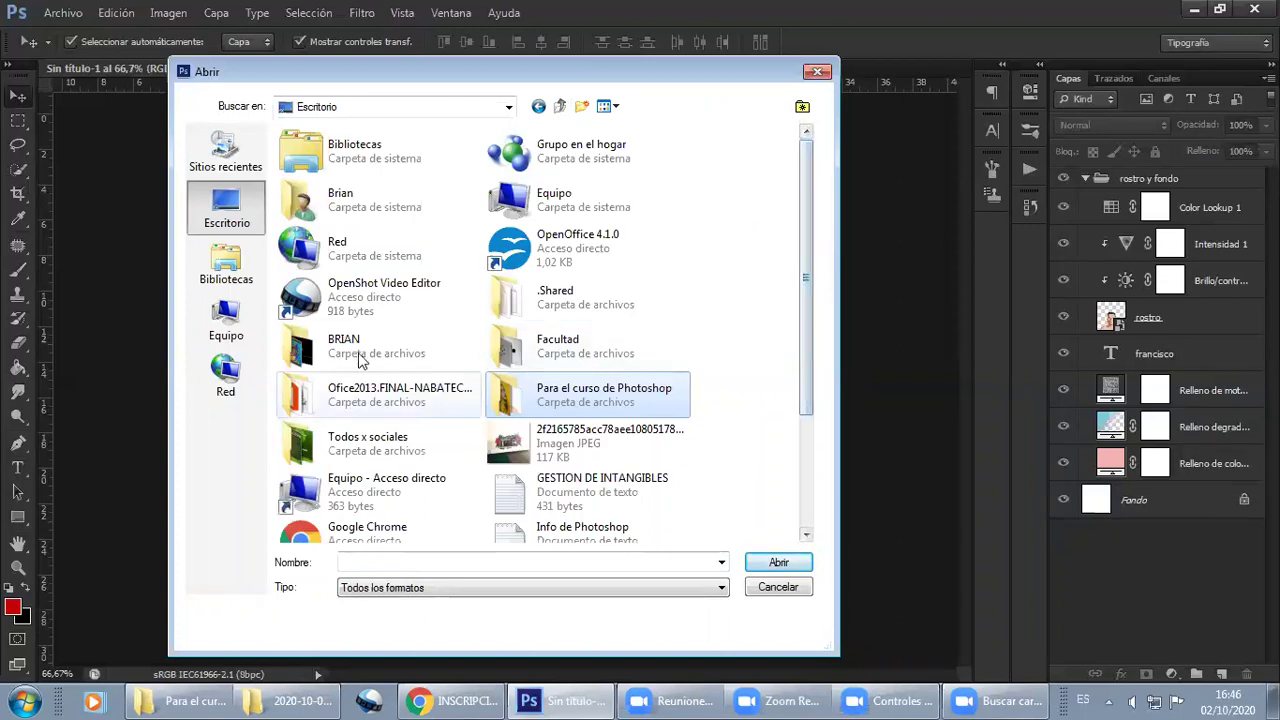
{"action": "double_click", "coordinate": [360, 360]}
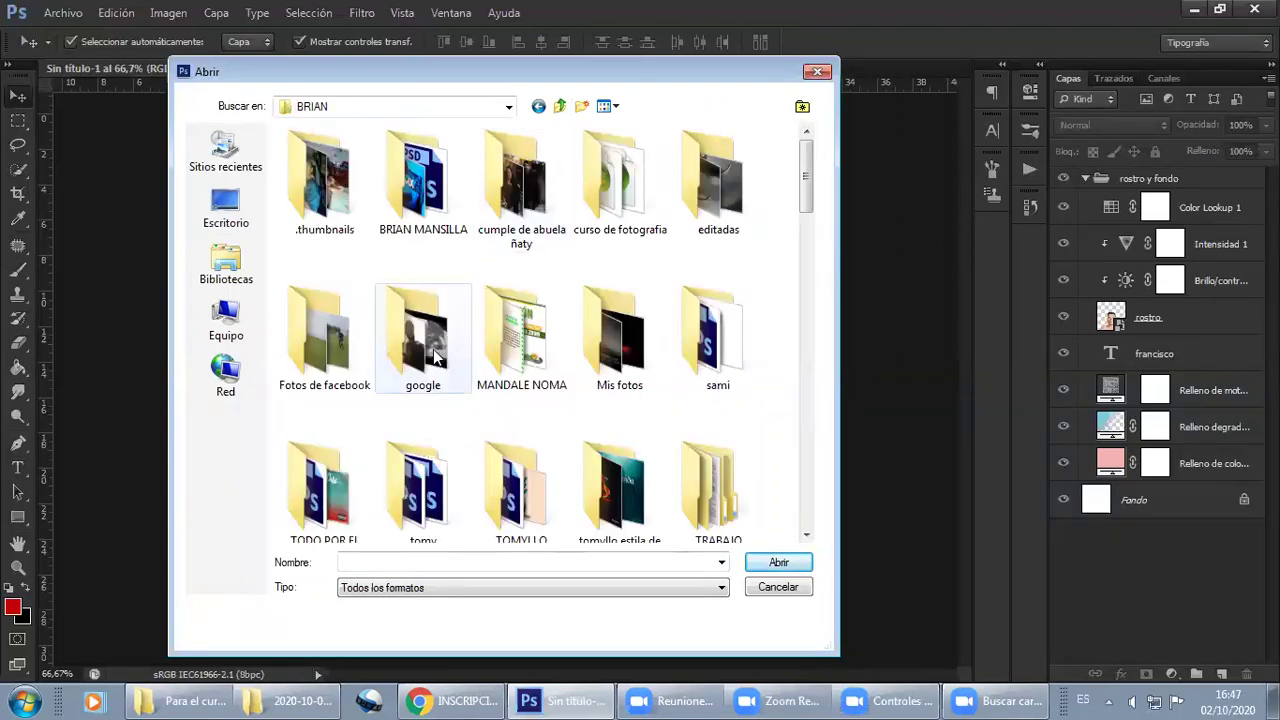
{"action": "left_click", "coordinate": [635, 355]}
{"action": "scroll", "coordinate": [725, 360], "scroll_direction": "down", "scroll_amount": 3}
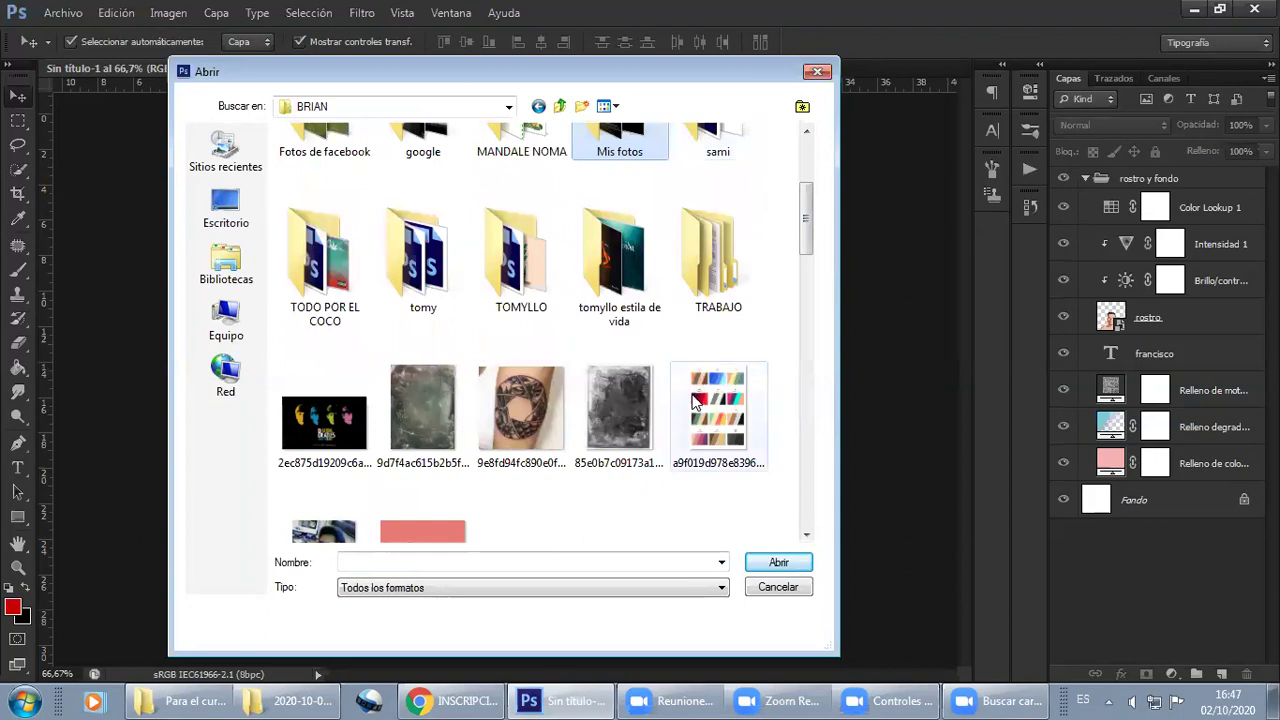
{"action": "scroll", "coordinate": [695, 400], "scroll_direction": "up", "scroll_amount": 2}
{"action": "double_click", "coordinate": [620, 335]}
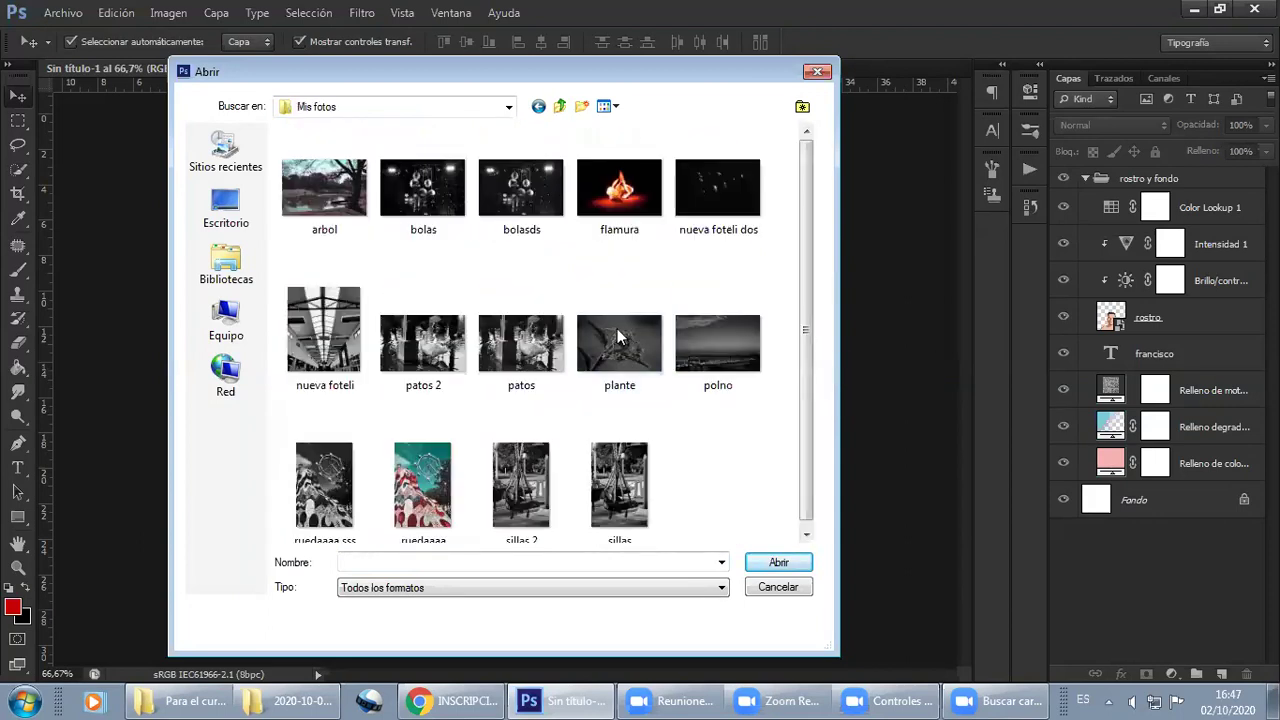
Open the misty forest path JPG from the editadas folder as a new document
{"action": "left_click", "coordinate": [559, 106]}
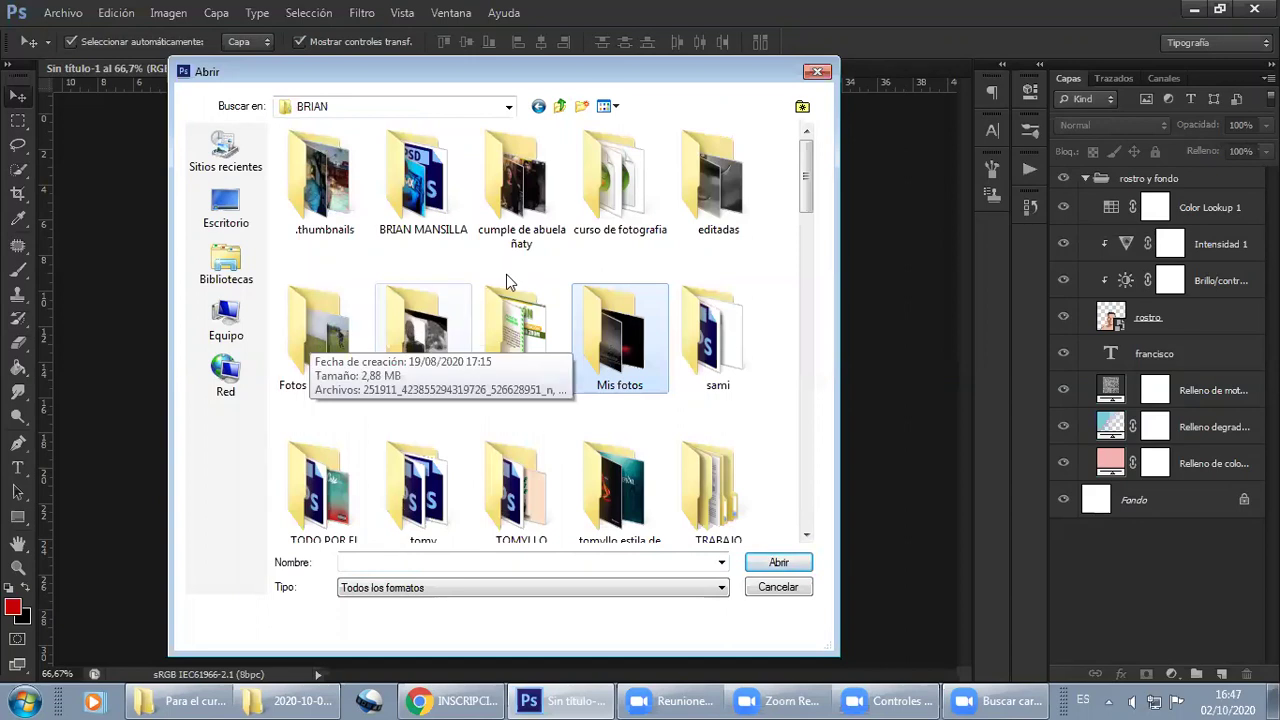
{"action": "double_click", "coordinate": [718, 180]}
{"action": "scroll", "coordinate": [700, 300], "scroll_direction": "down", "scroll_amount": 1}
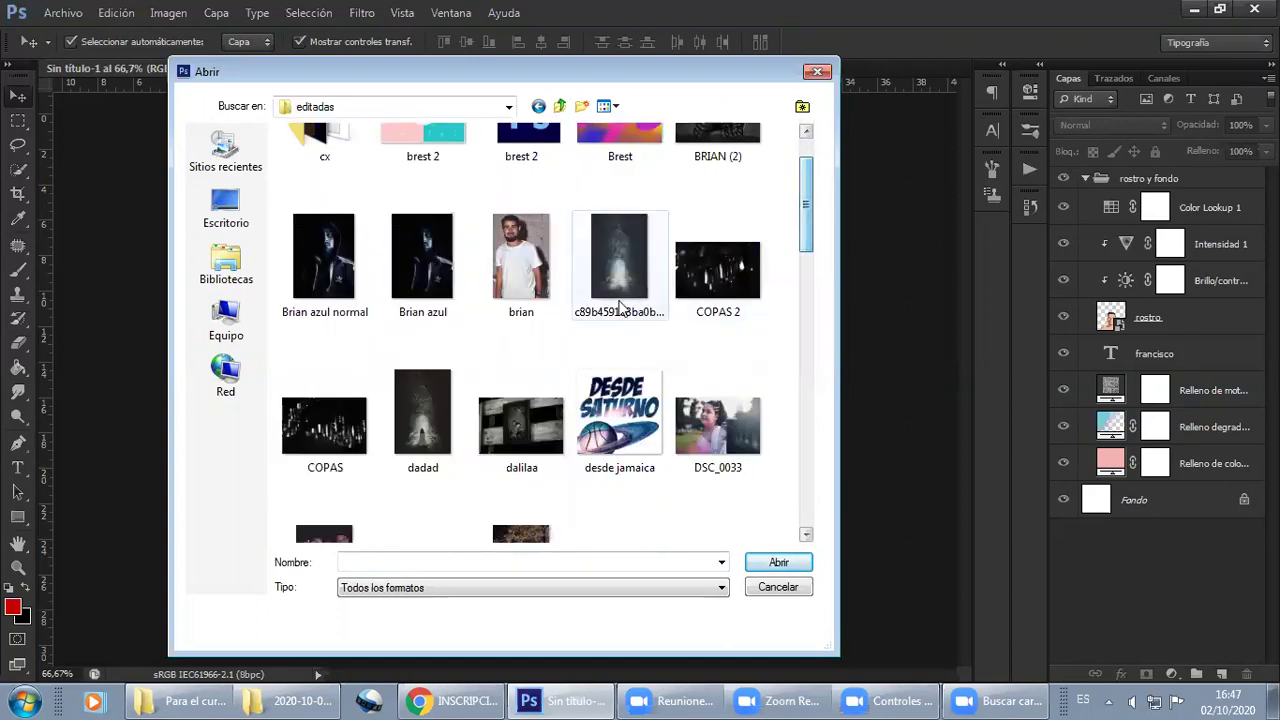
{"action": "left_click", "coordinate": [615, 290]}
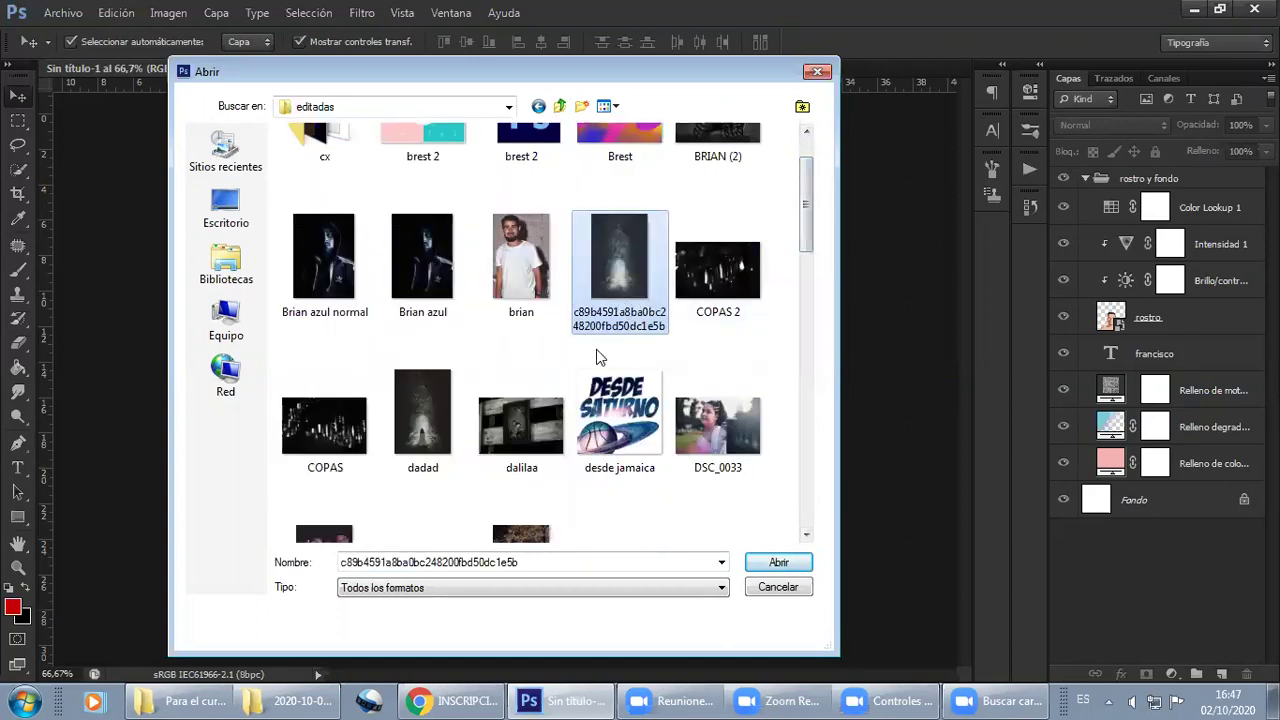
{"action": "left_click", "coordinate": [777, 563]}
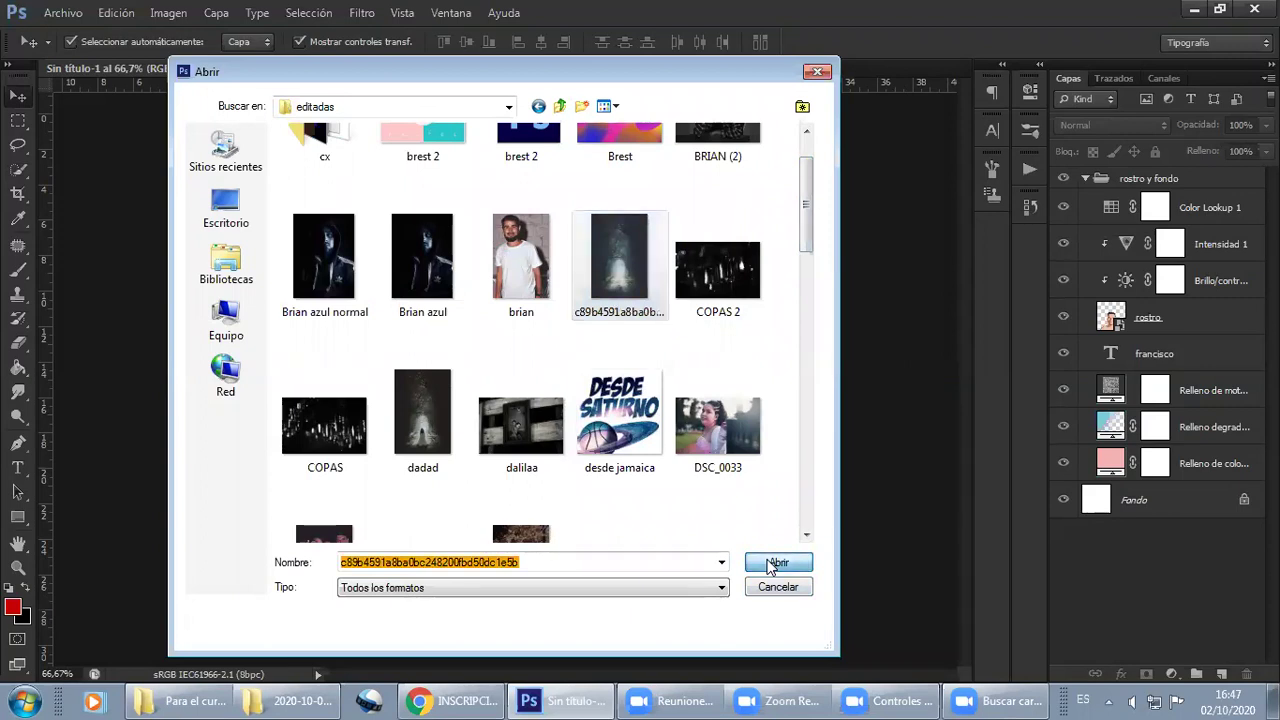
{"action": "left_click", "coordinate": [62, 12]}
{"action": "key", "text": "Return"}
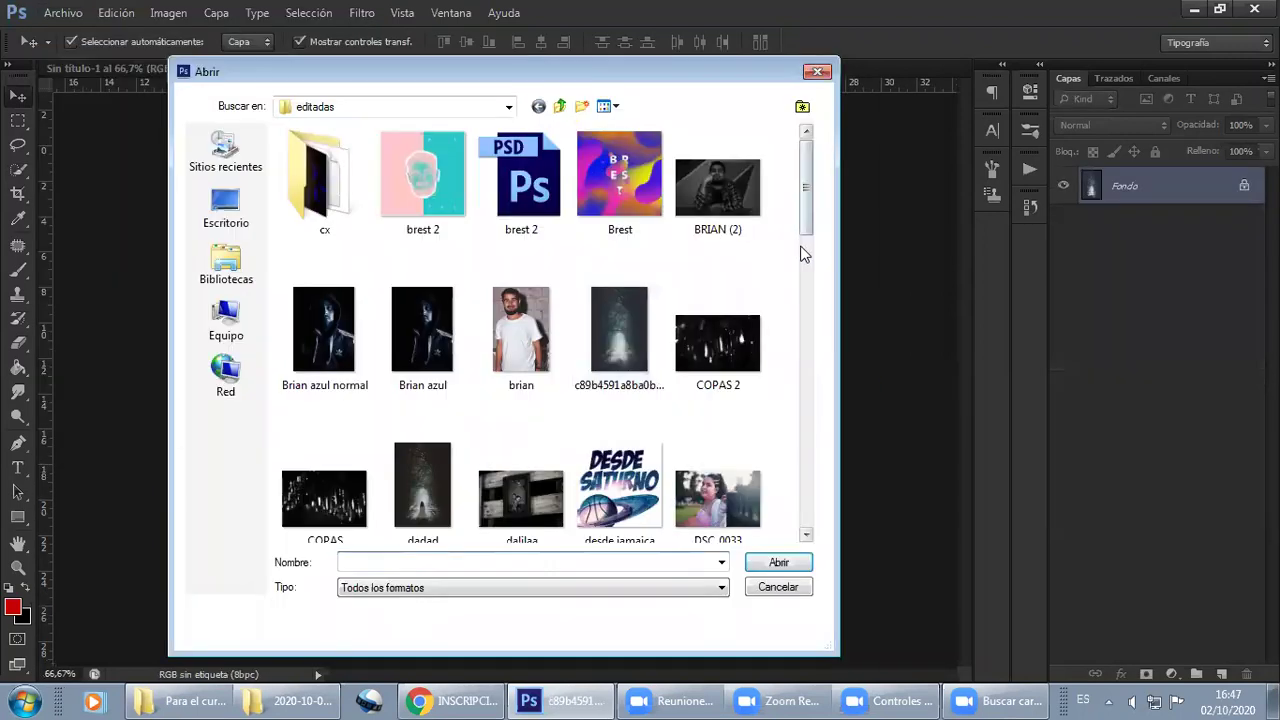
{"action": "scroll", "coordinate": [435, 392], "scroll_direction": "down", "scroll_amount": 2}
Place the dadad image of the woman into the forest photo via Archivo > Colocar
{"action": "left_click", "coordinate": [779, 563]}
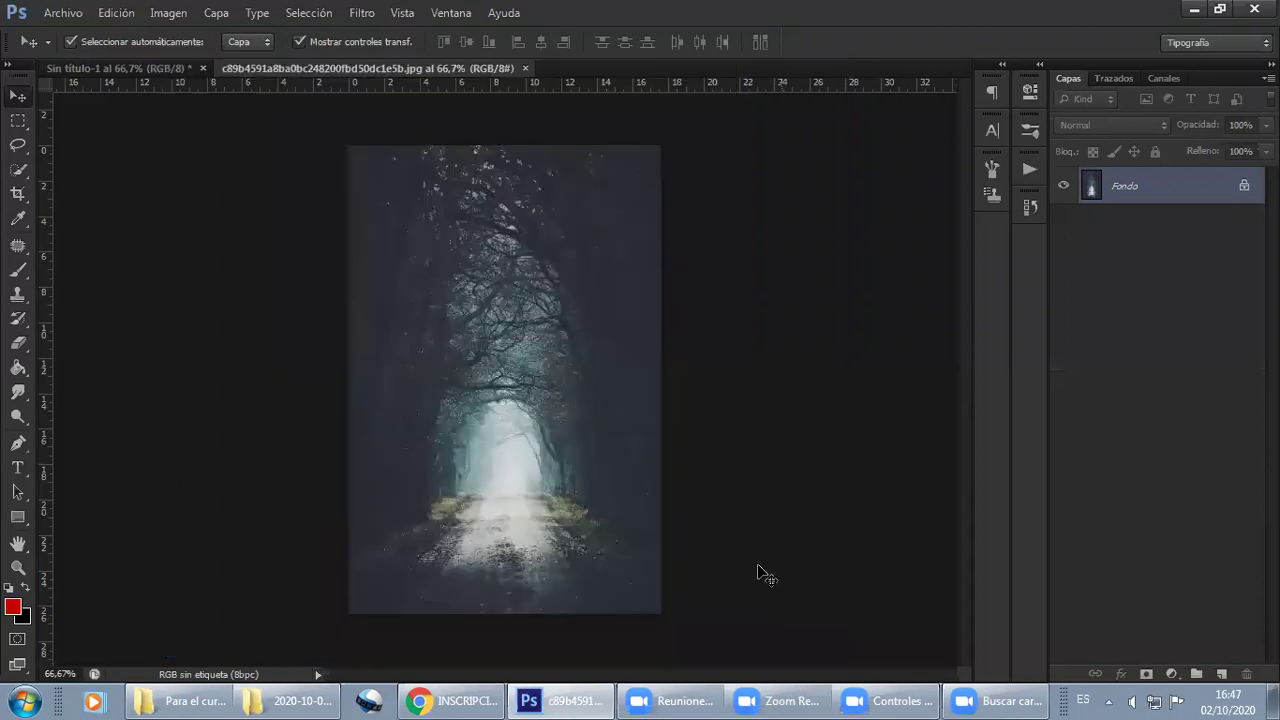
{"action": "left_click", "coordinate": [62, 12]}
{"action": "left_click", "coordinate": [94, 318]}
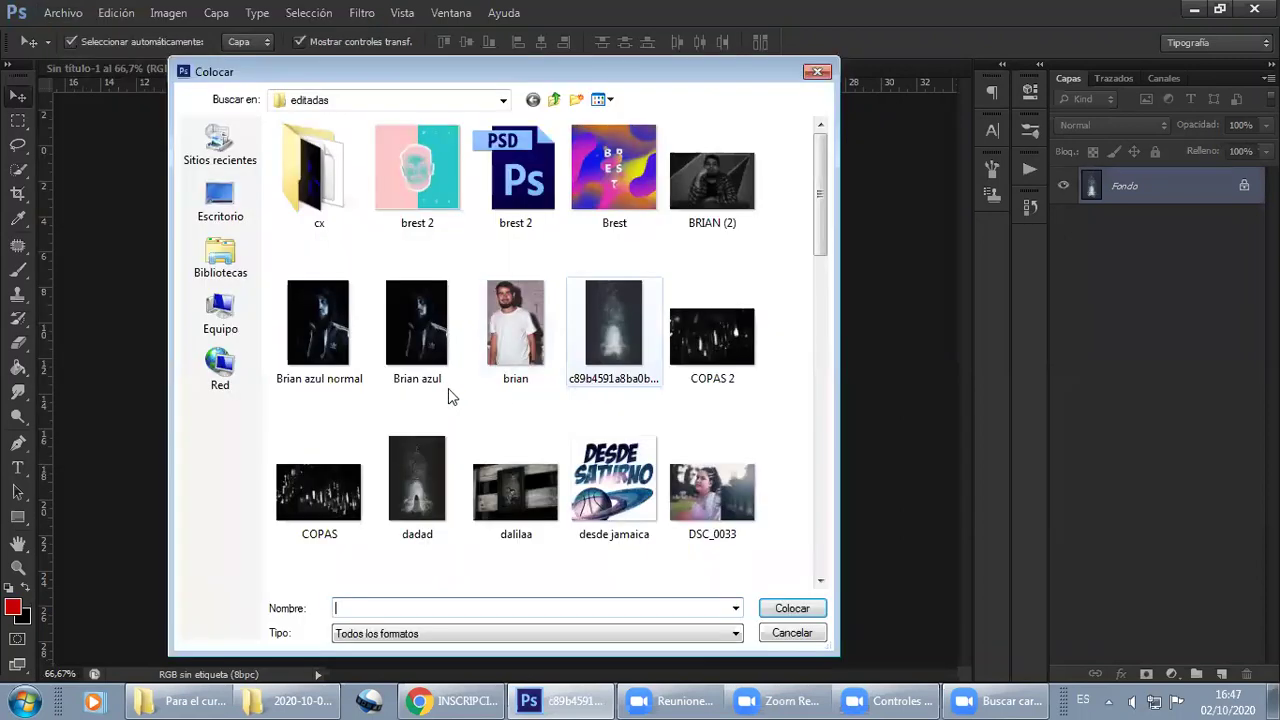
{"action": "left_click", "coordinate": [417, 480]}
{"action": "left_click", "coordinate": [792, 608]}
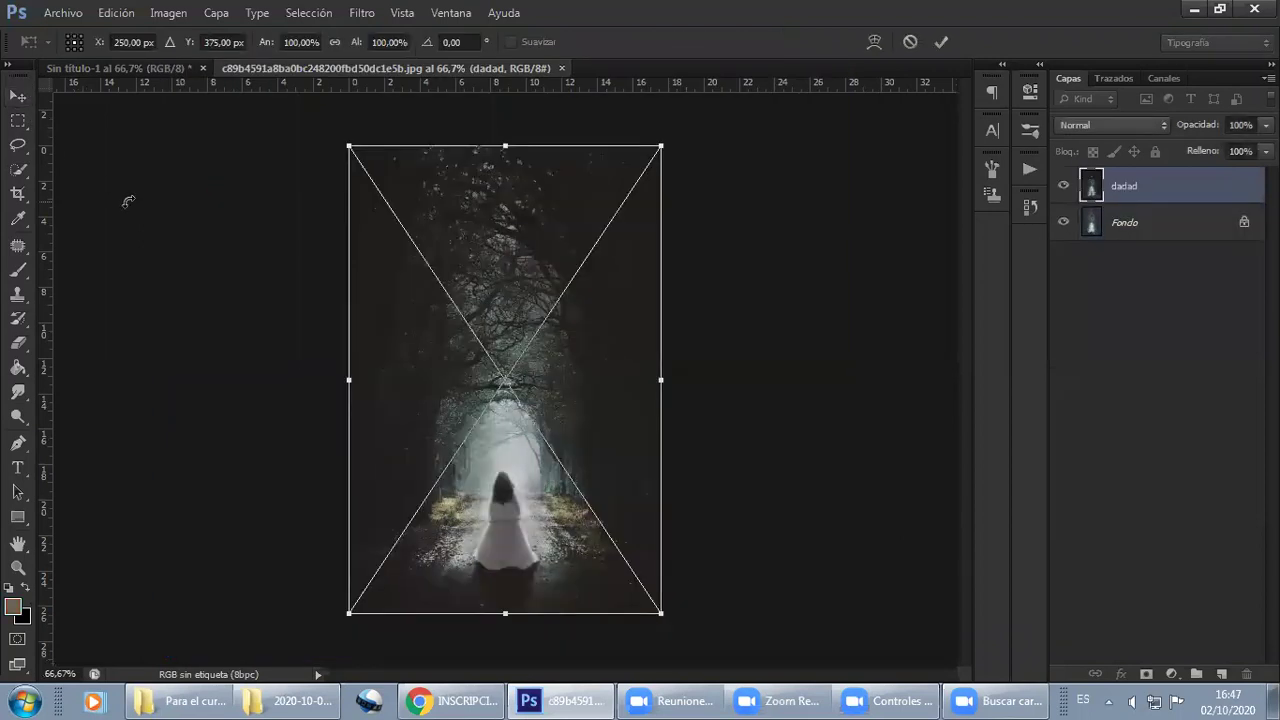
{"action": "key", "text": "v"}
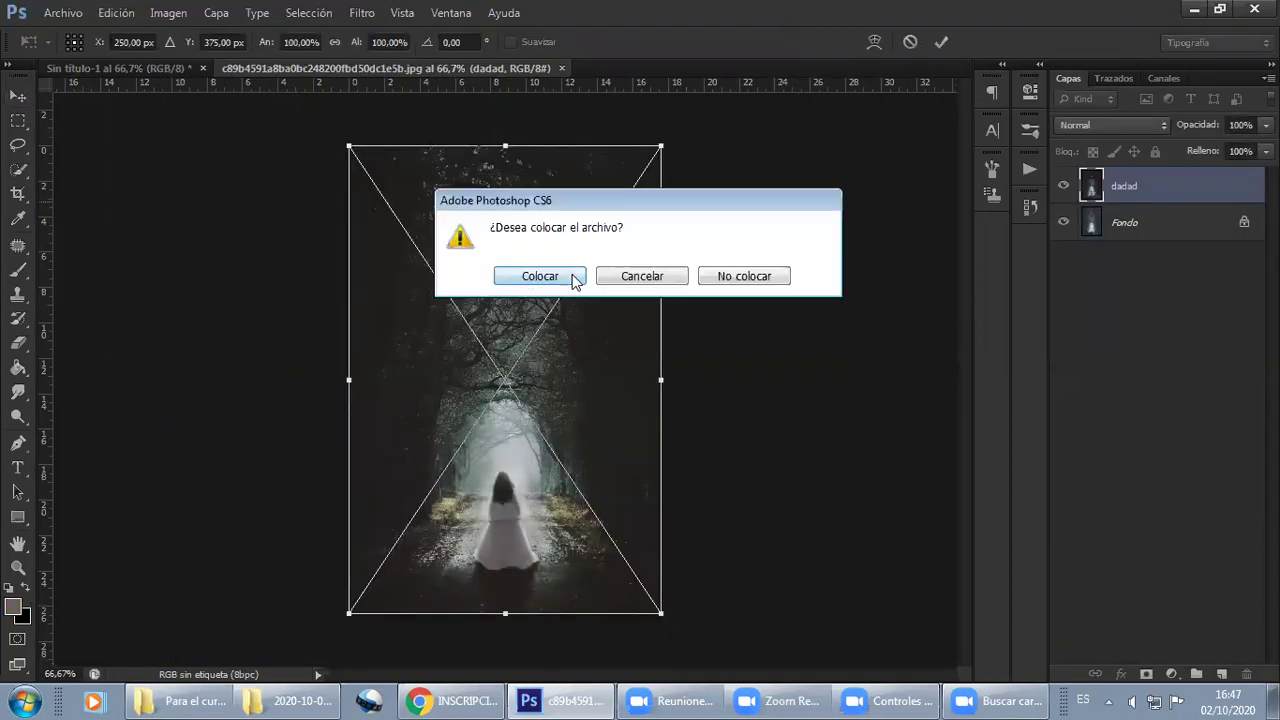
{"action": "left_click", "coordinate": [571, 277]}
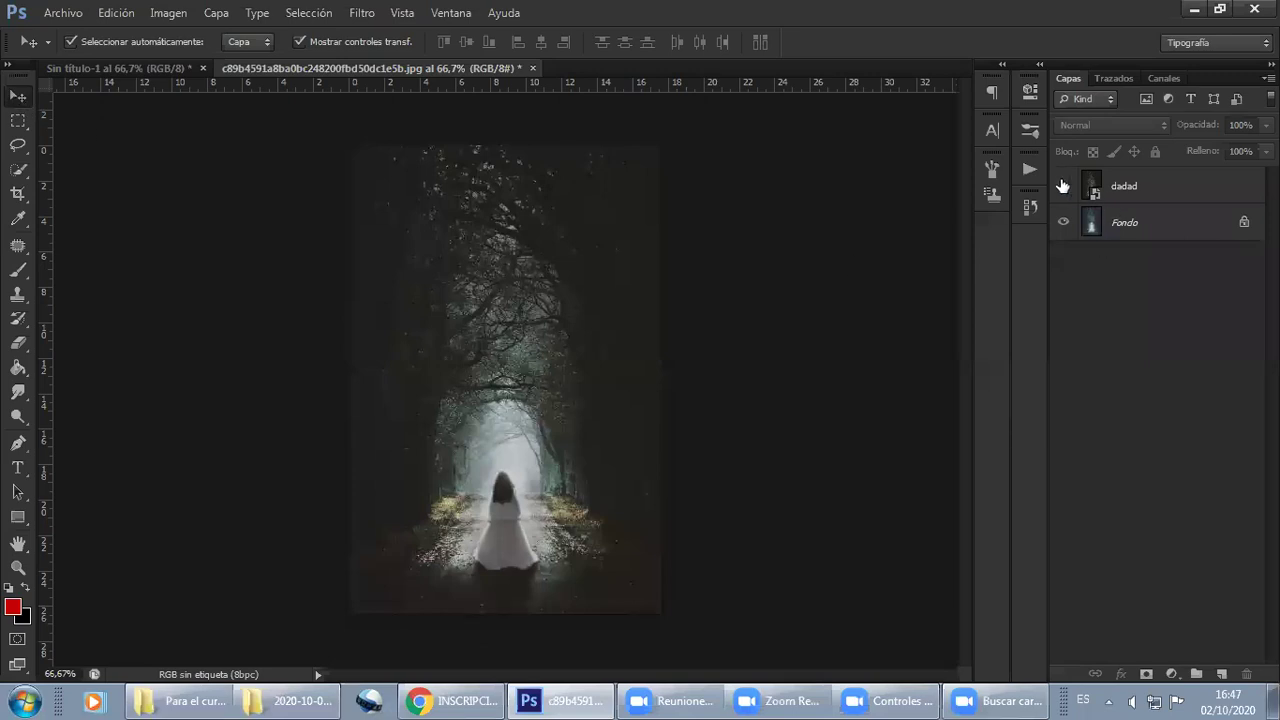
Toggle the dadad layer's visibility, reposition the woman, and cancel closing the document
{"action": "left_click", "coordinate": [1063, 185]}
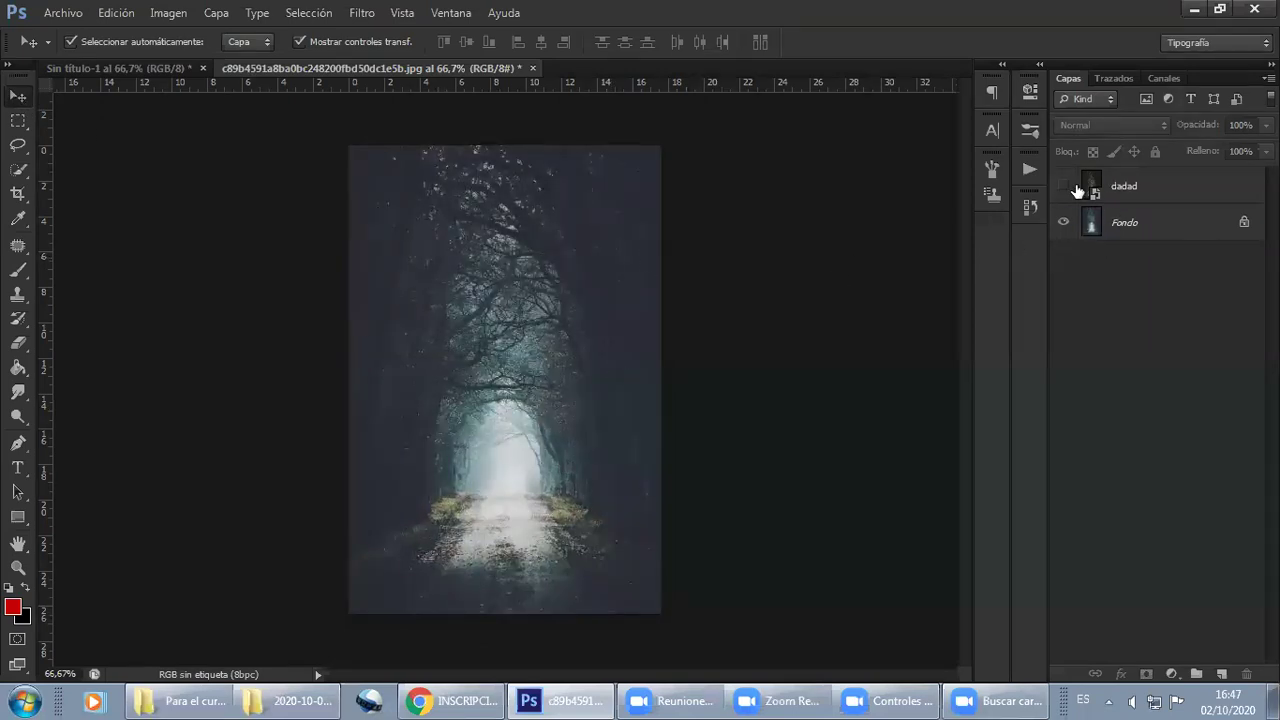
{"action": "left_click", "coordinate": [1063, 185]}
{"action": "left_click_drag", "start_coordinate": [504, 511], "coordinate": [497, 487]}
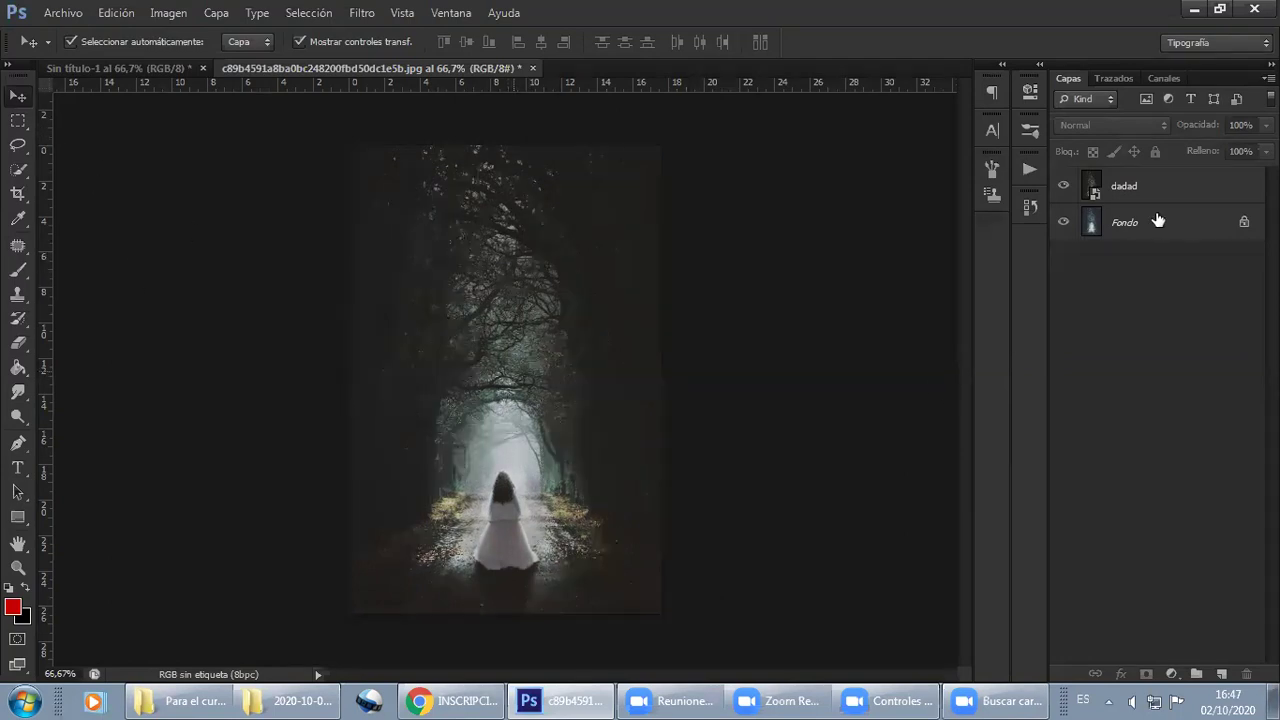
{"action": "left_click", "coordinate": [533, 68]}
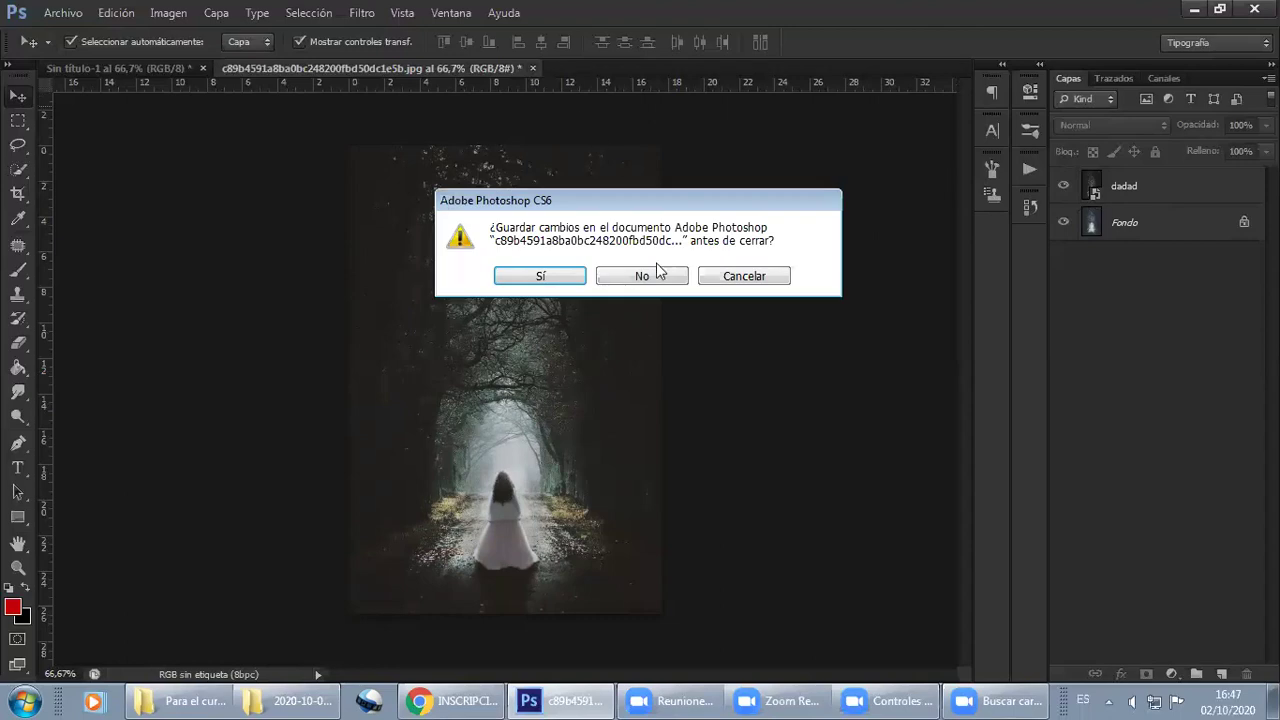
{"action": "left_click", "coordinate": [737, 282]}
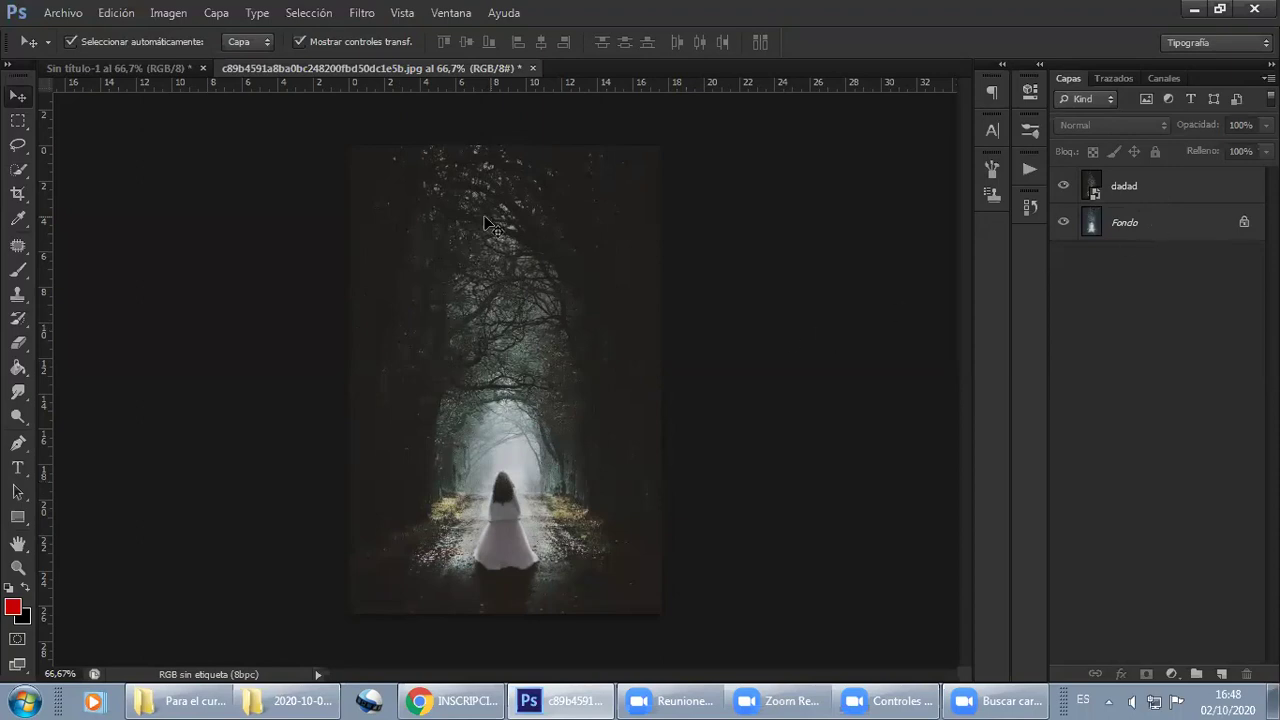
Hide and reshow the dadad layer, then delete it and restore it with undo
{"action": "left_click", "coordinate": [1064, 186]}
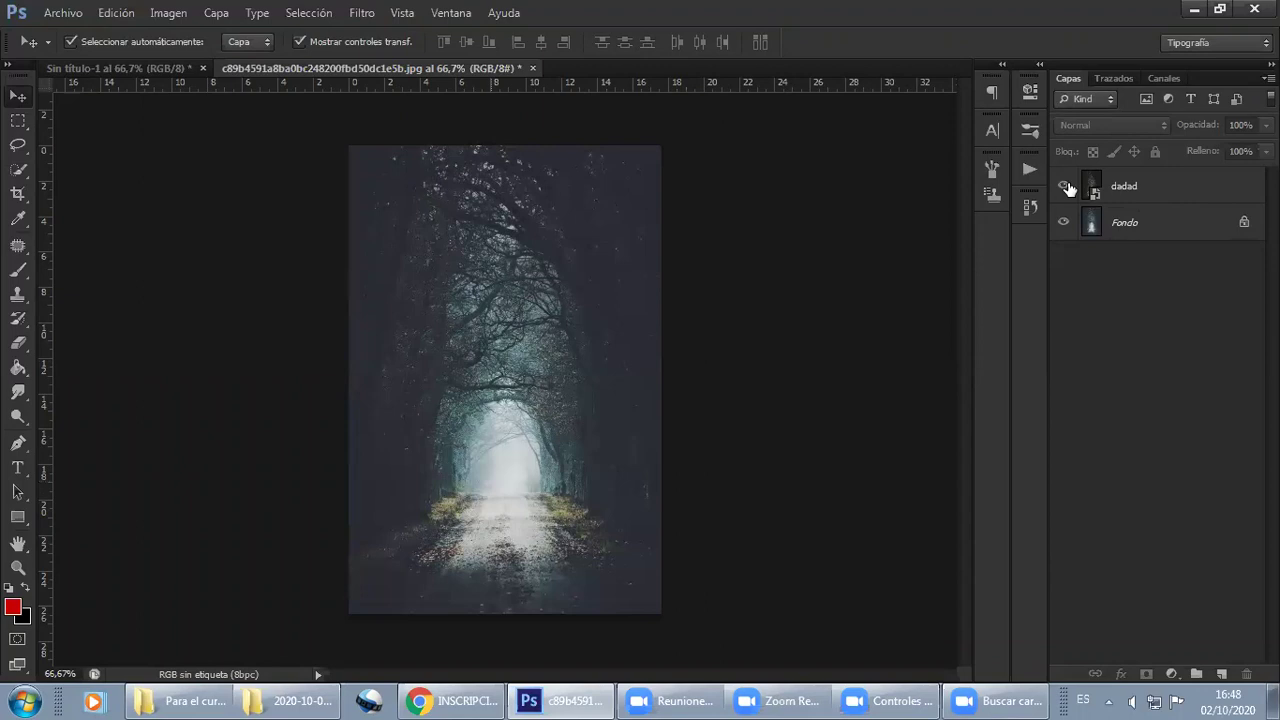
{"action": "left_click", "coordinate": [1065, 187]}
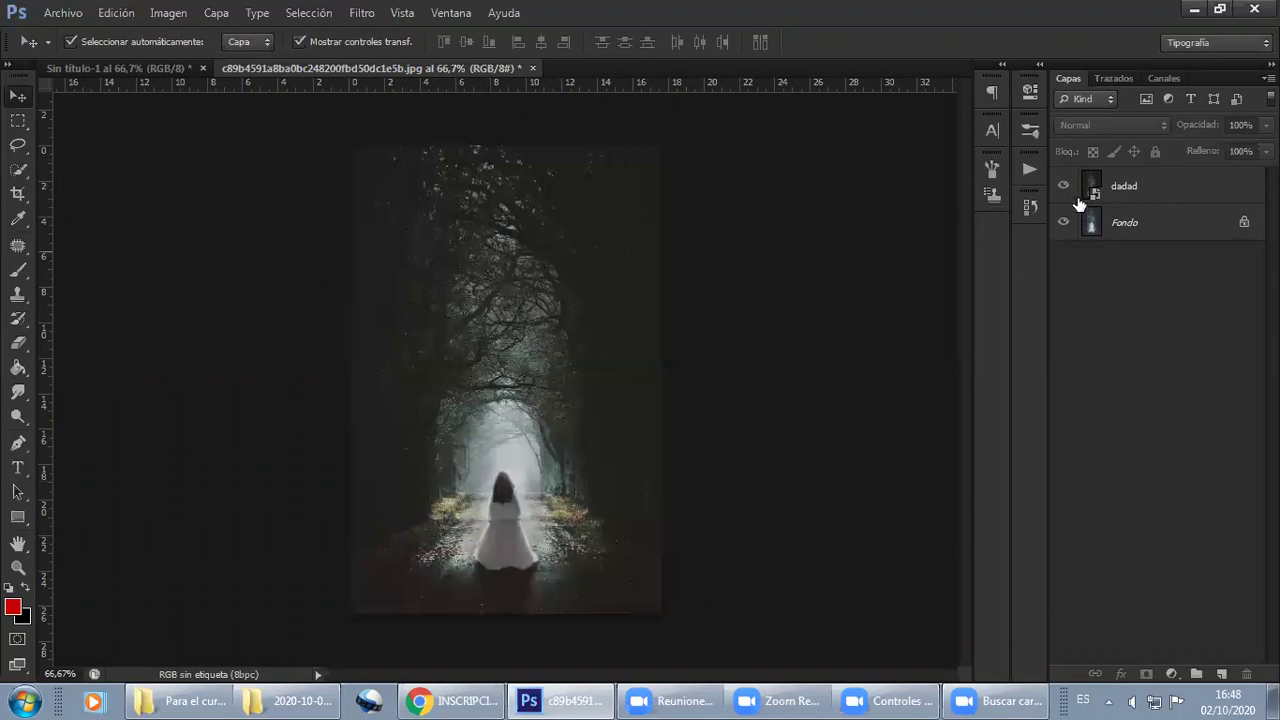
{"action": "left_click", "coordinate": [1171, 194]}
{"action": "key", "text": "Delete"}
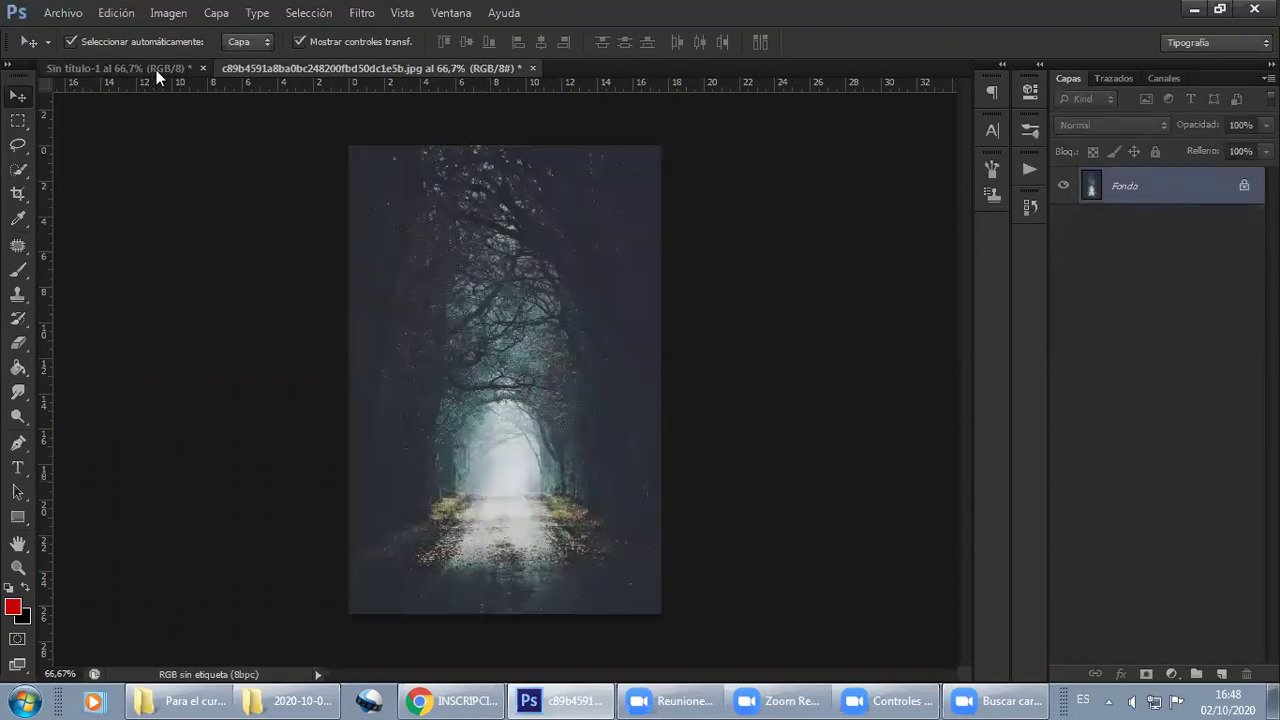
{"action": "key", "text": "ctrl+z"}
Reselect the dadad layer and bring up the fill and adjustment layer list
{"action": "left_click", "coordinate": [1126, 332]}
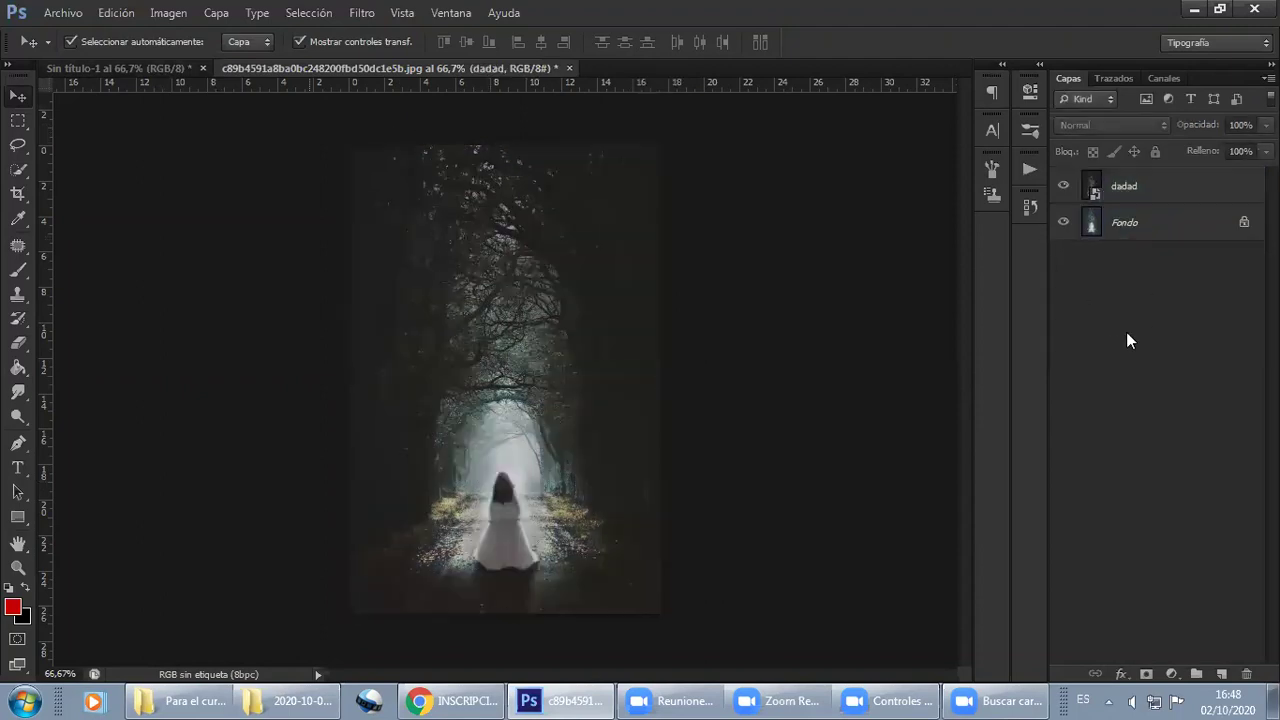
{"action": "left_click", "coordinate": [1146, 205]}
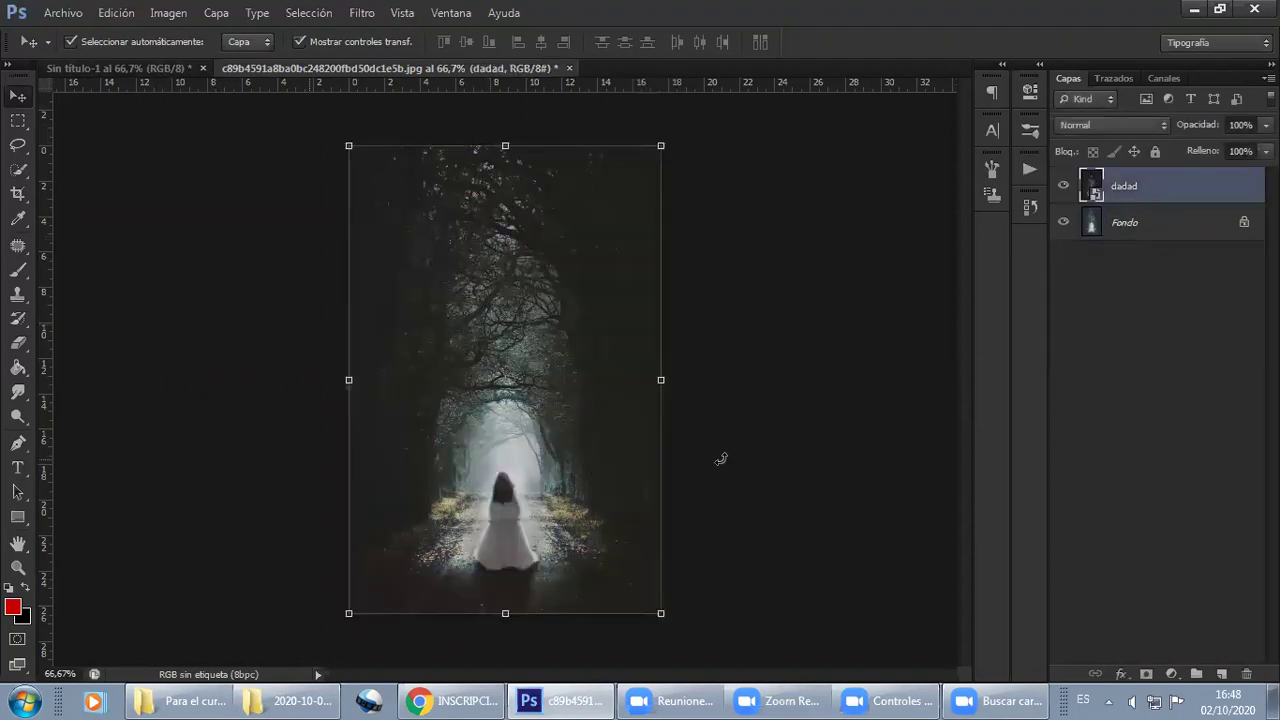
{"action": "left_click", "coordinate": [1190, 228]}
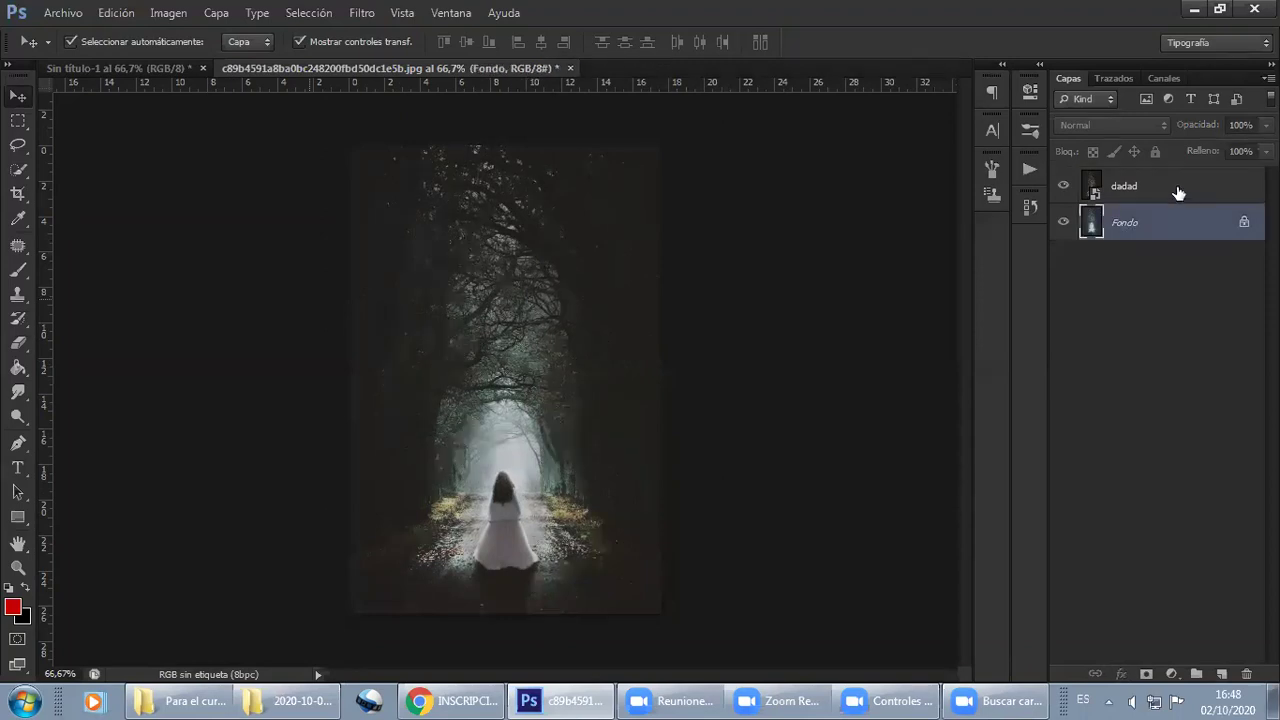
{"action": "left_click", "coordinate": [1178, 192]}
{"action": "left_click", "coordinate": [1171, 673]}
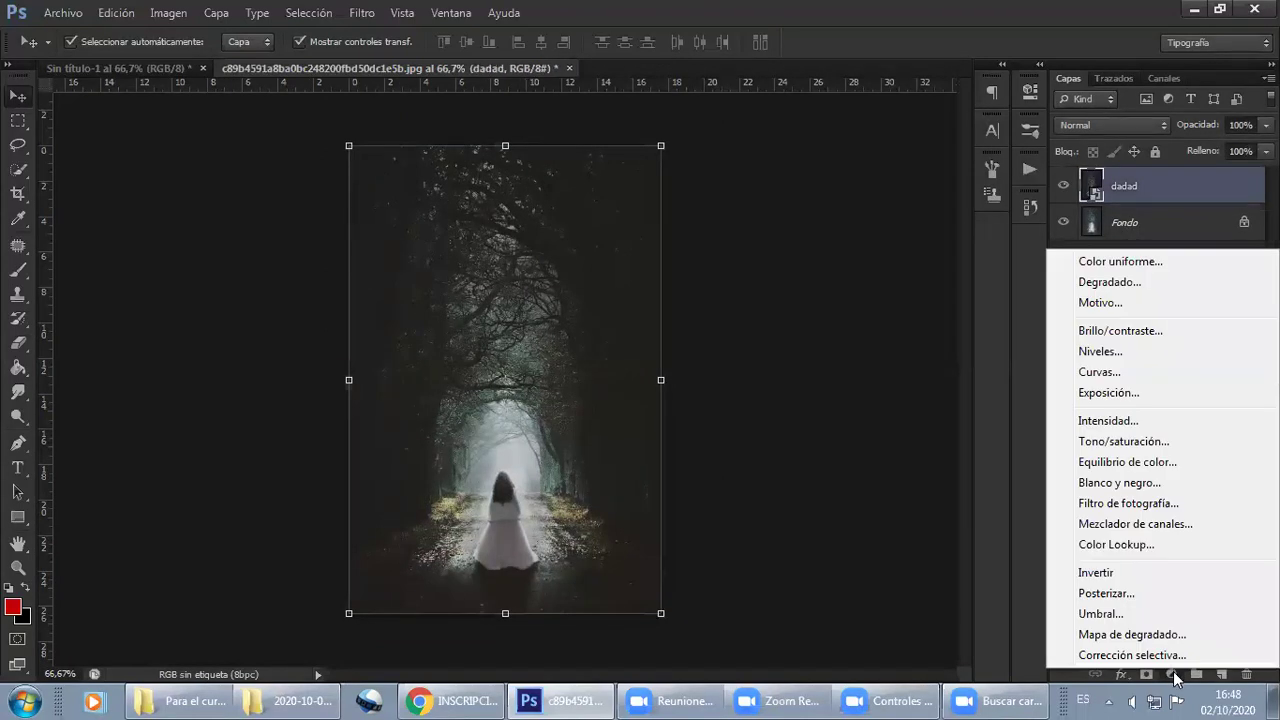
Add a Gradient Map adjustment layer over the forest photo
{"action": "left_click", "coordinate": [1173, 673]}
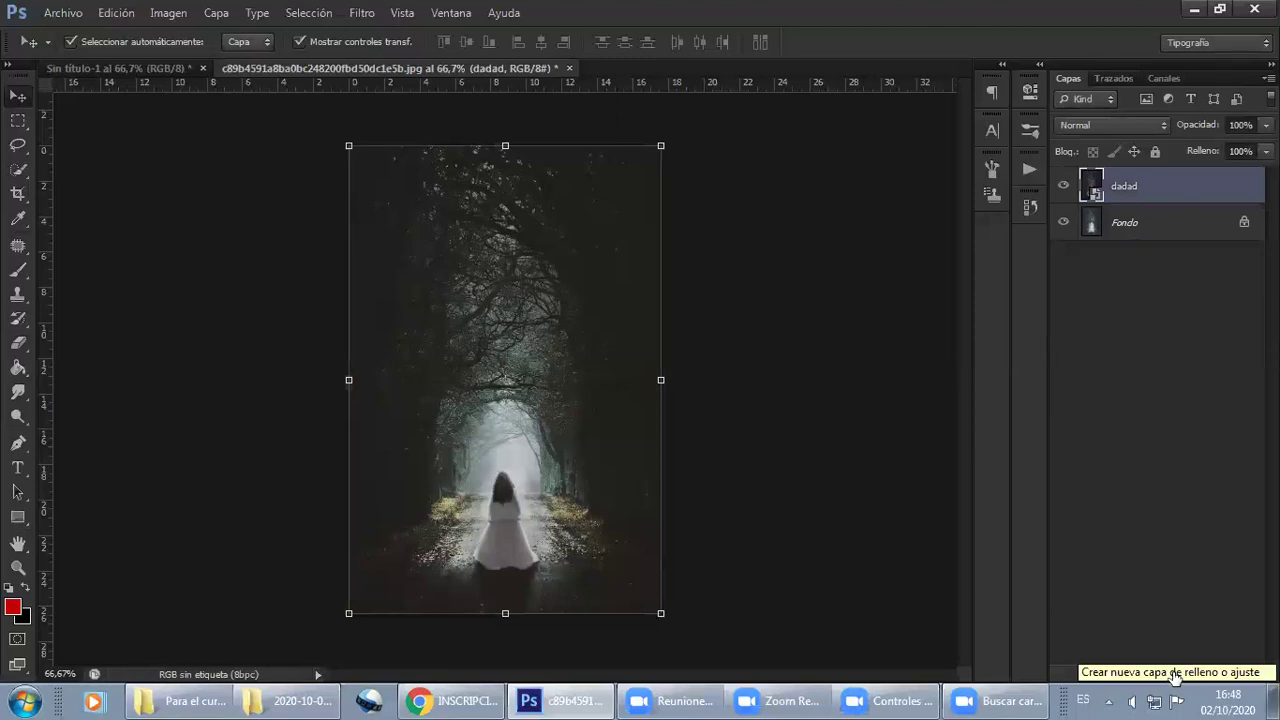
{"action": "left_click", "coordinate": [1175, 679]}
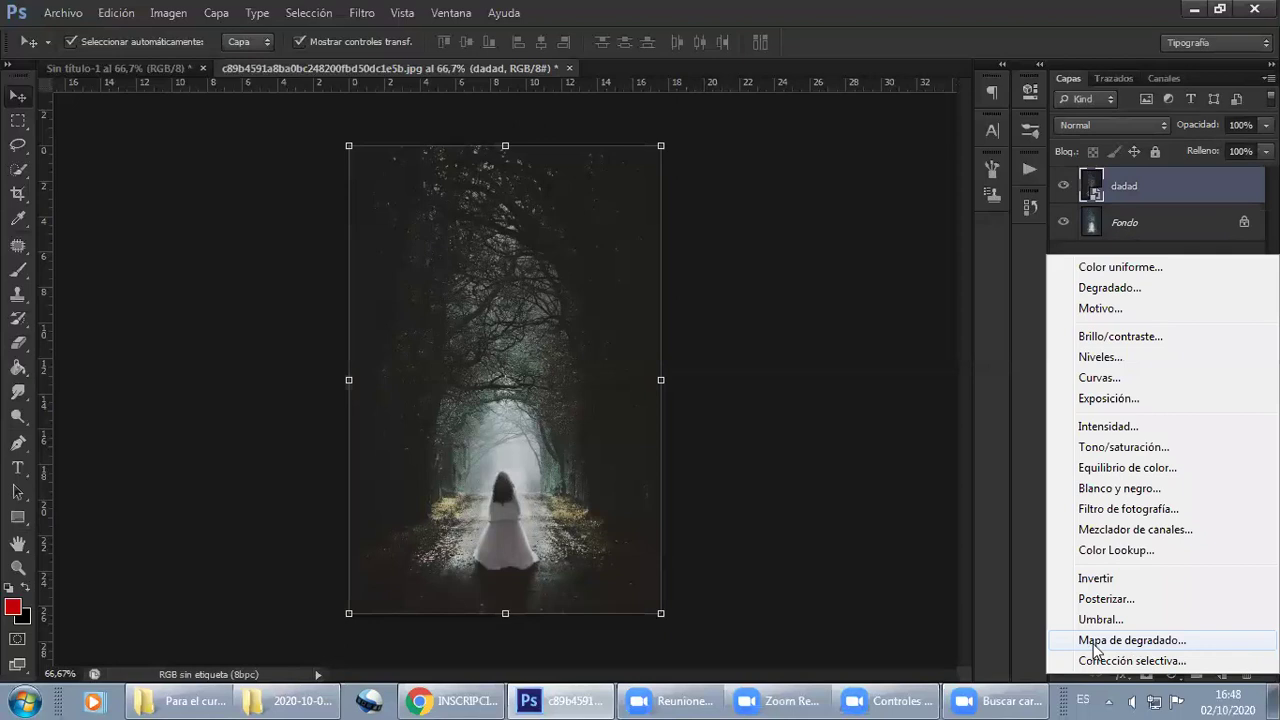
{"action": "left_click", "coordinate": [1132, 640]}
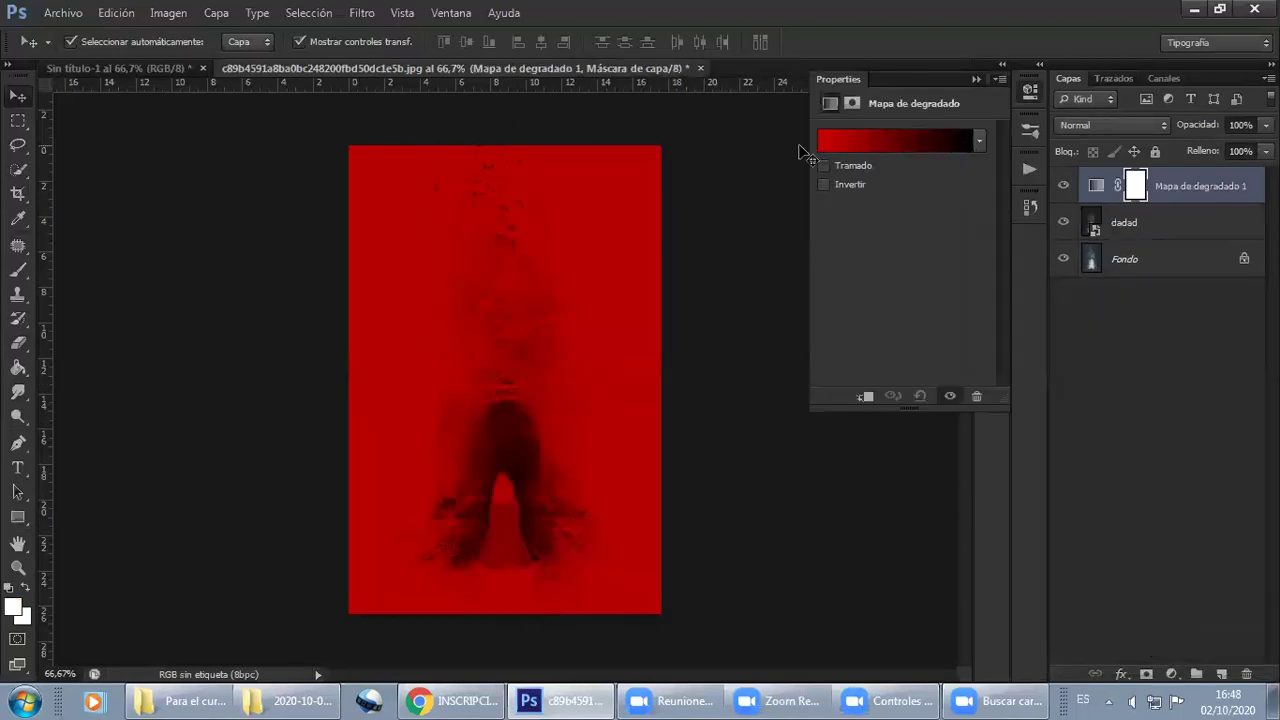
{"action": "left_click", "coordinate": [822, 185]}
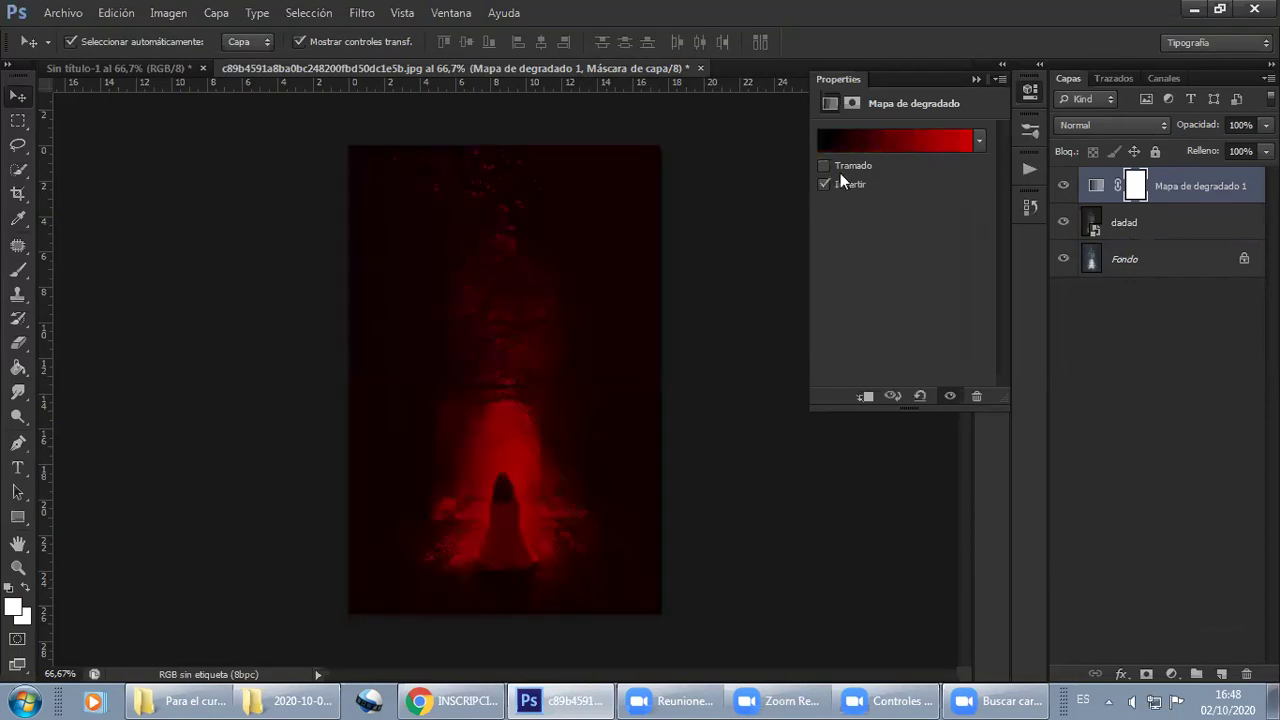
Load the Photographic Toning gradient presets and apply a toning swatch
{"action": "left_click", "coordinate": [980, 142]}
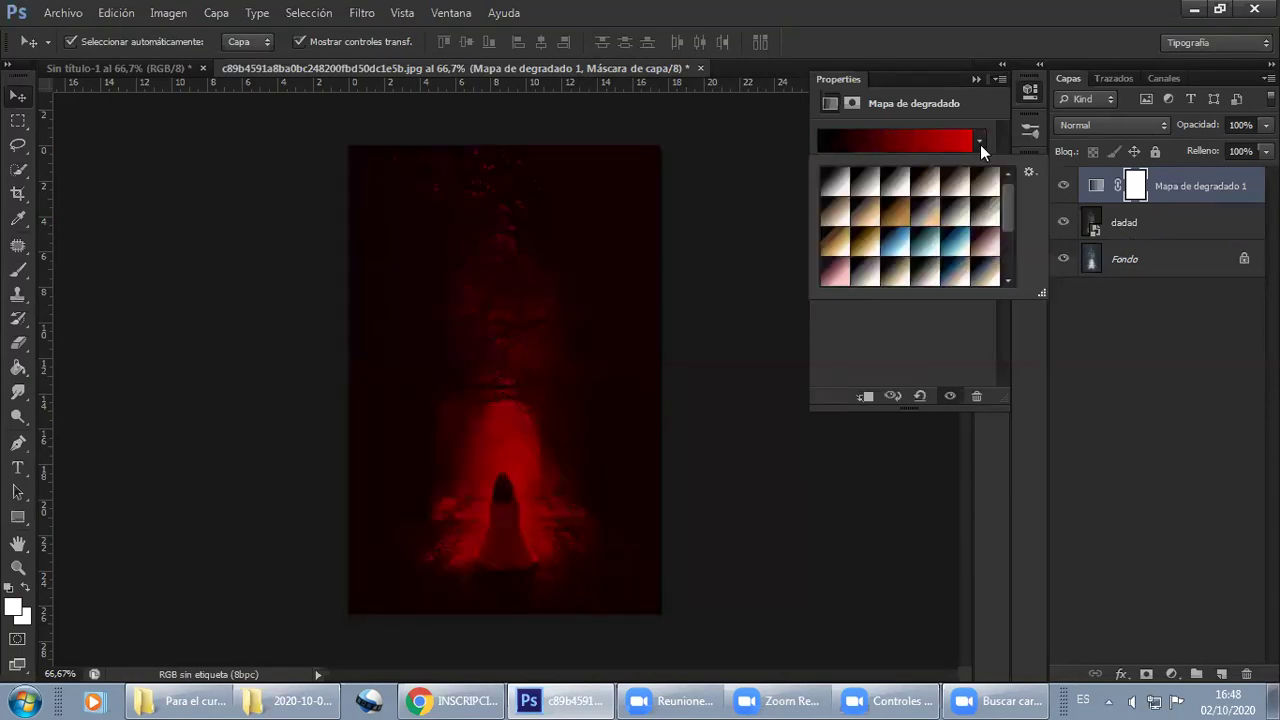
{"action": "mouse_move", "coordinate": [1005, 212]}
{"action": "left_mouse_down"}
{"action": "mouse_move", "coordinate": [1006, 240]}
{"action": "mouse_move", "coordinate": [1006, 205]}
{"action": "left_mouse_up"}
{"action": "left_click", "coordinate": [1029, 172]}
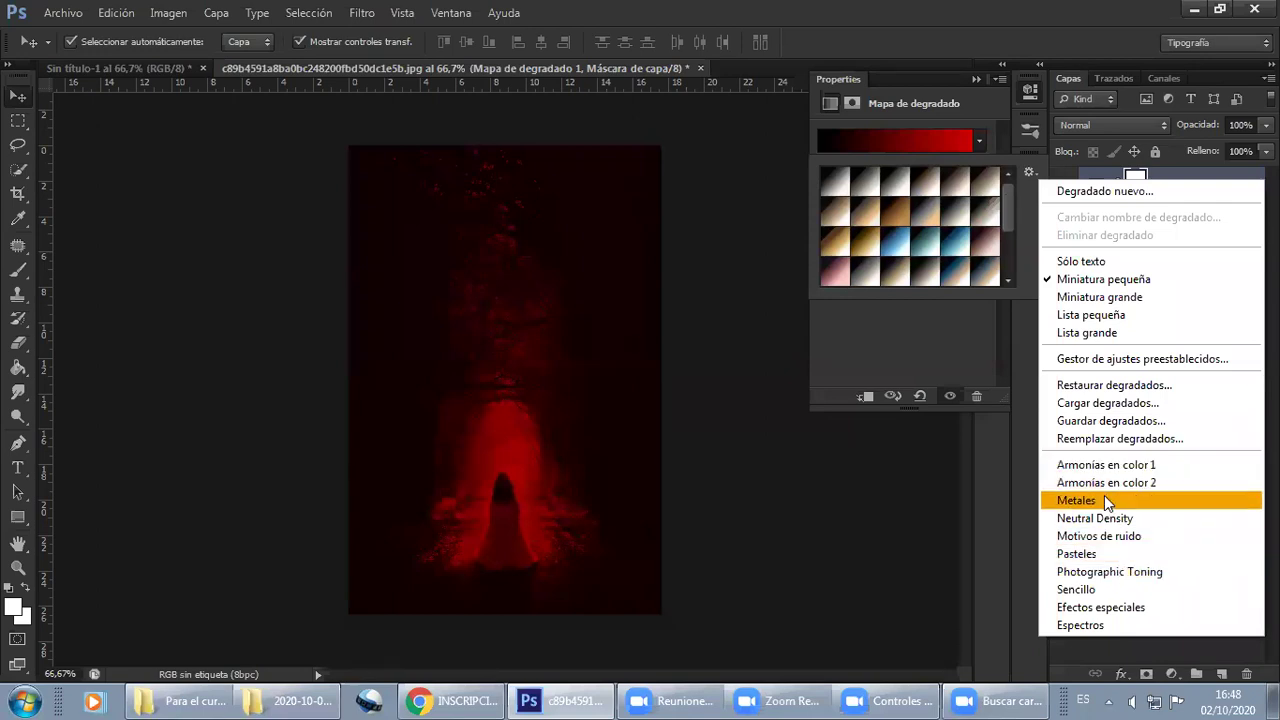
{"action": "left_click", "coordinate": [1132, 572]}
{"action": "left_click", "coordinate": [539, 276]}
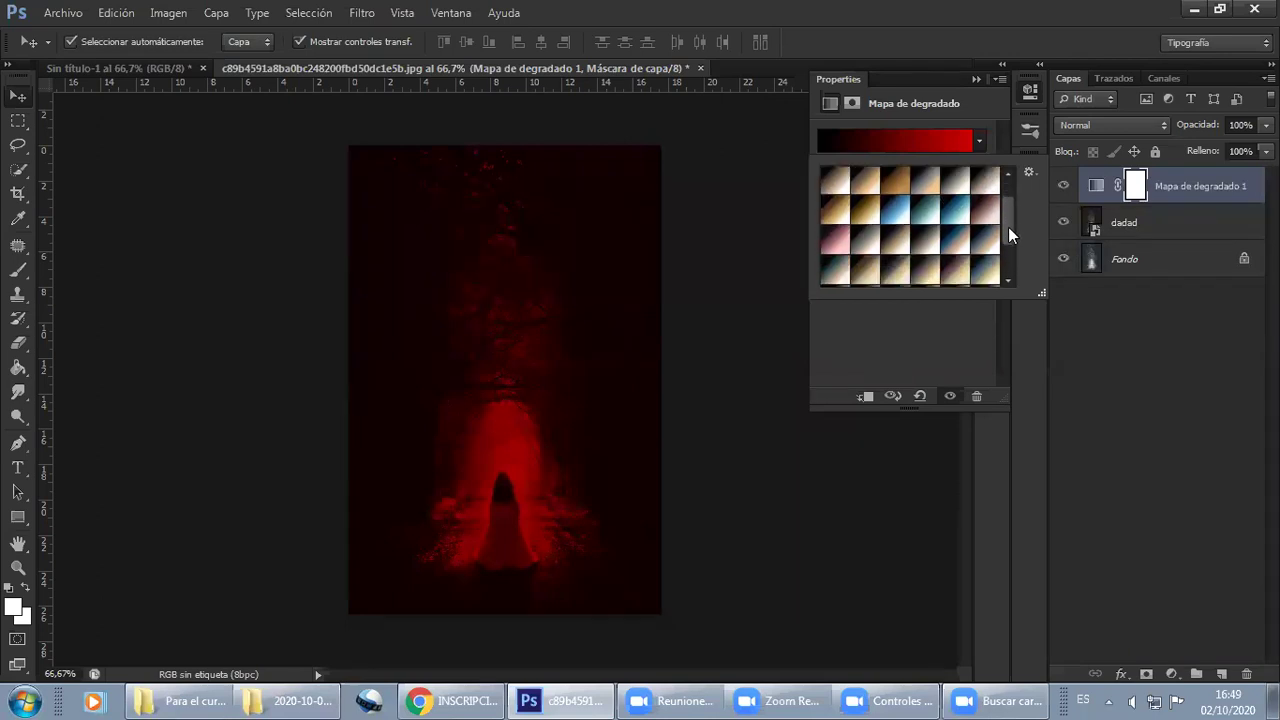
{"action": "left_click", "coordinate": [962, 200]}
{"action": "left_click", "coordinate": [985, 202]}
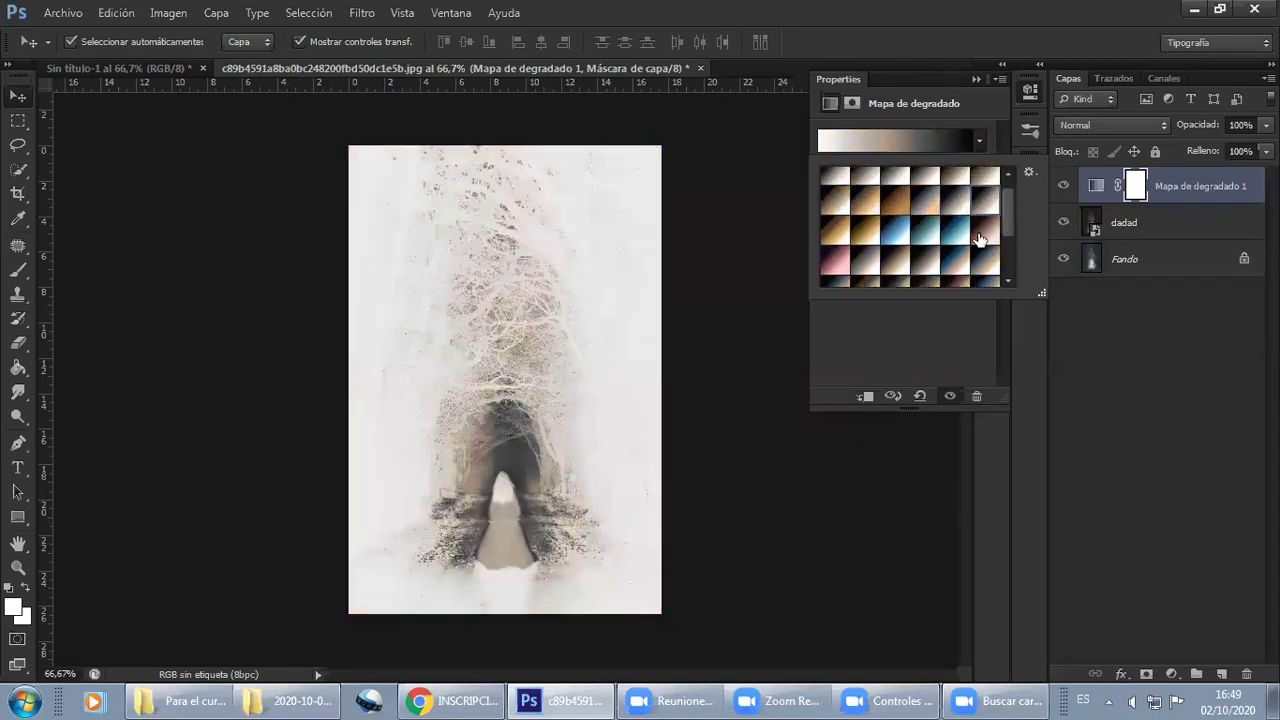
{"action": "scroll", "coordinate": [1008, 180], "scroll_direction": "up", "scroll_amount": 1}
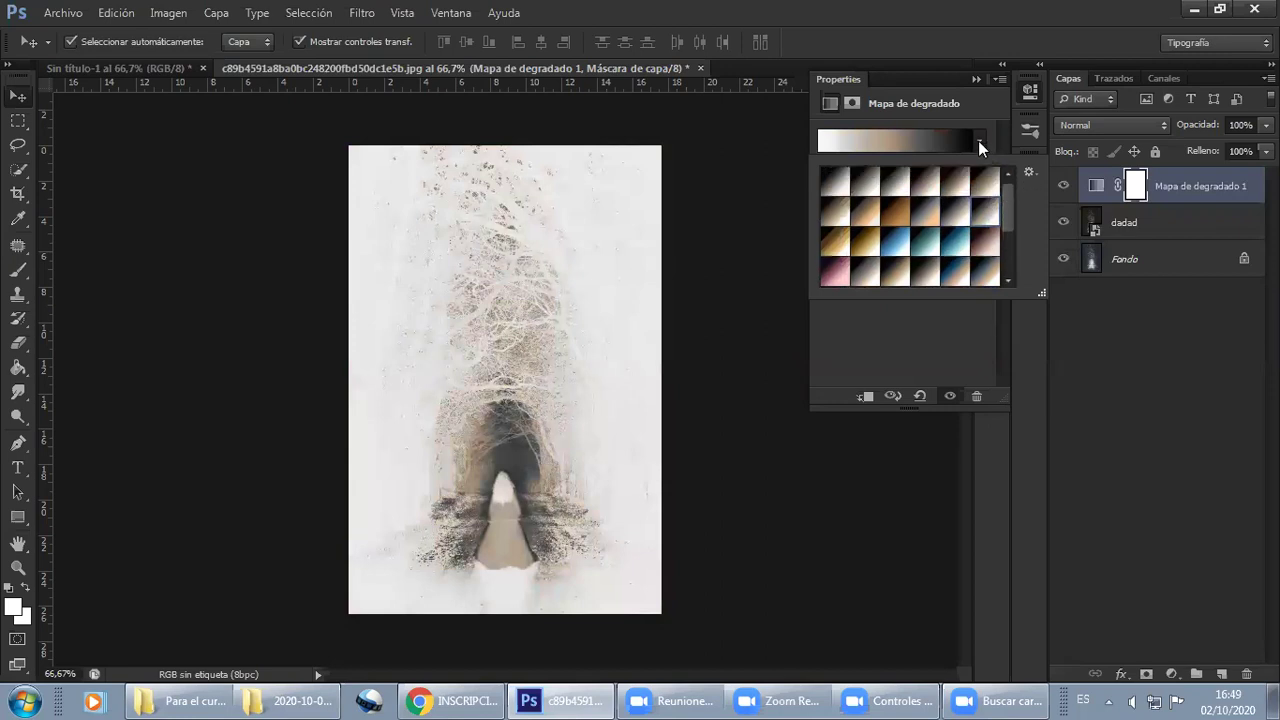
{"action": "left_click", "coordinate": [978, 146]}
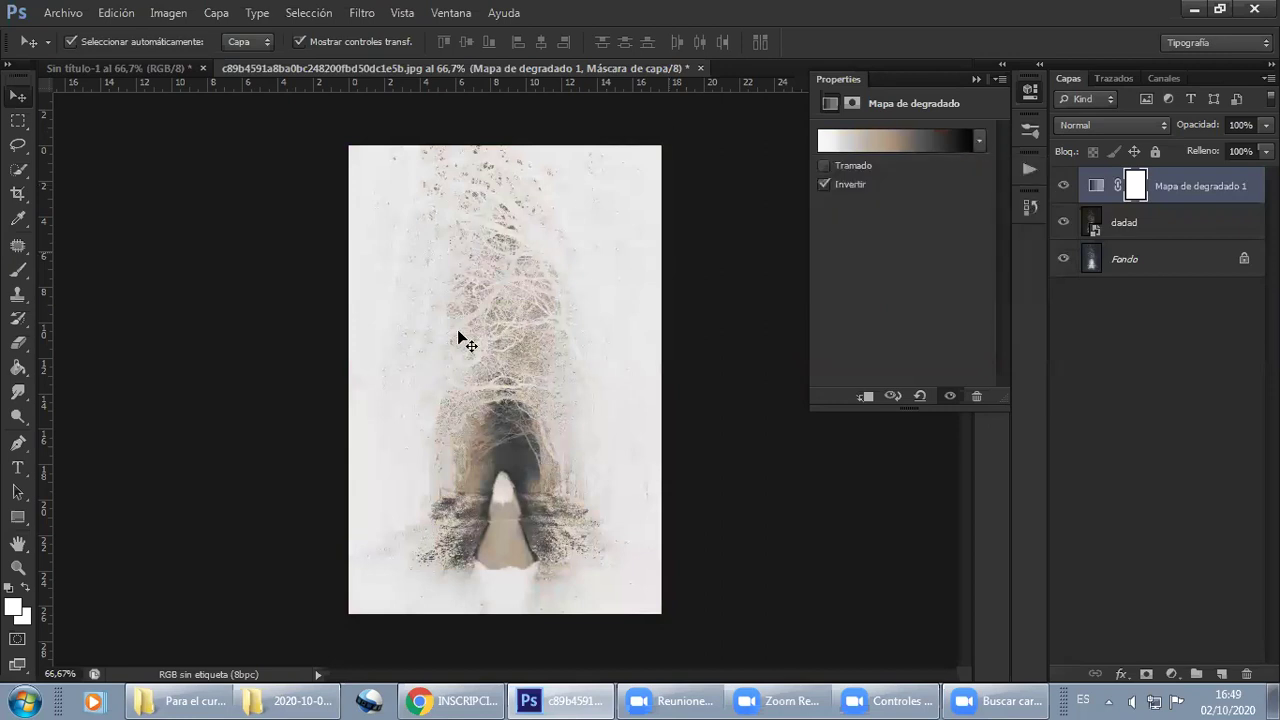
Turn off gradient inversion and set the gradient map layer's opacity to 37%
{"action": "left_click", "coordinate": [824, 184]}
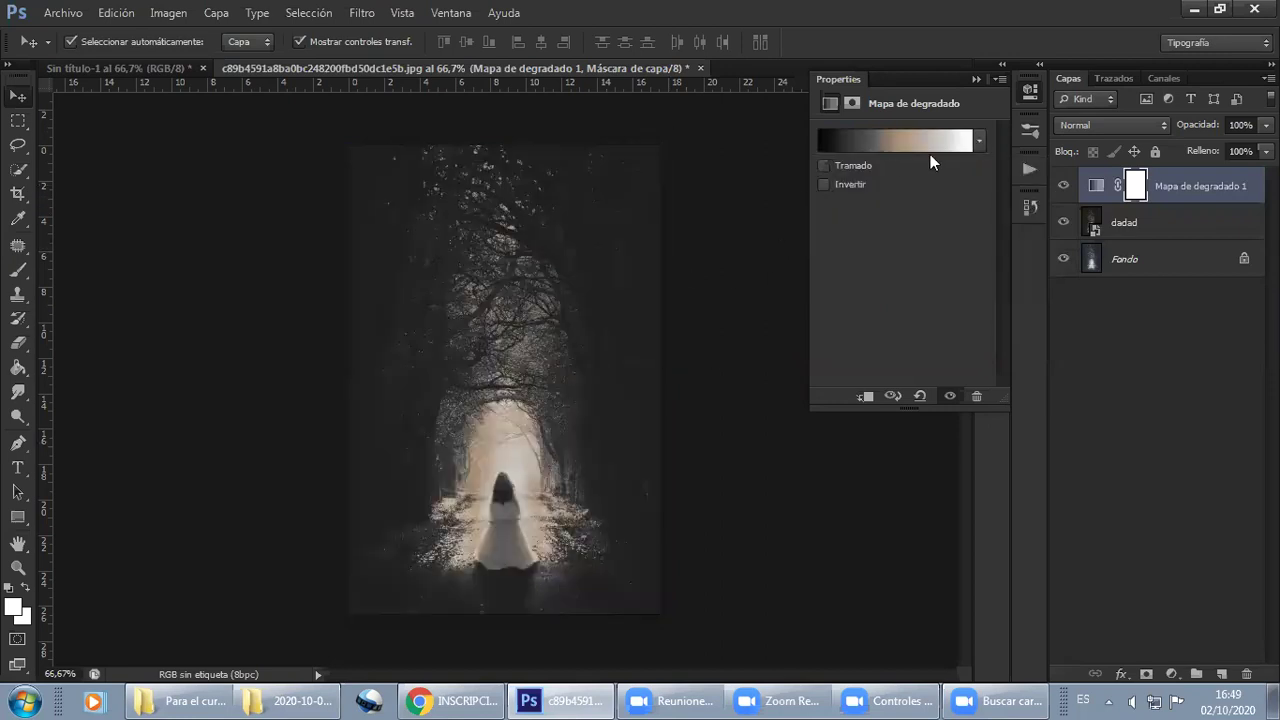
{"action": "left_click", "coordinate": [976, 79]}
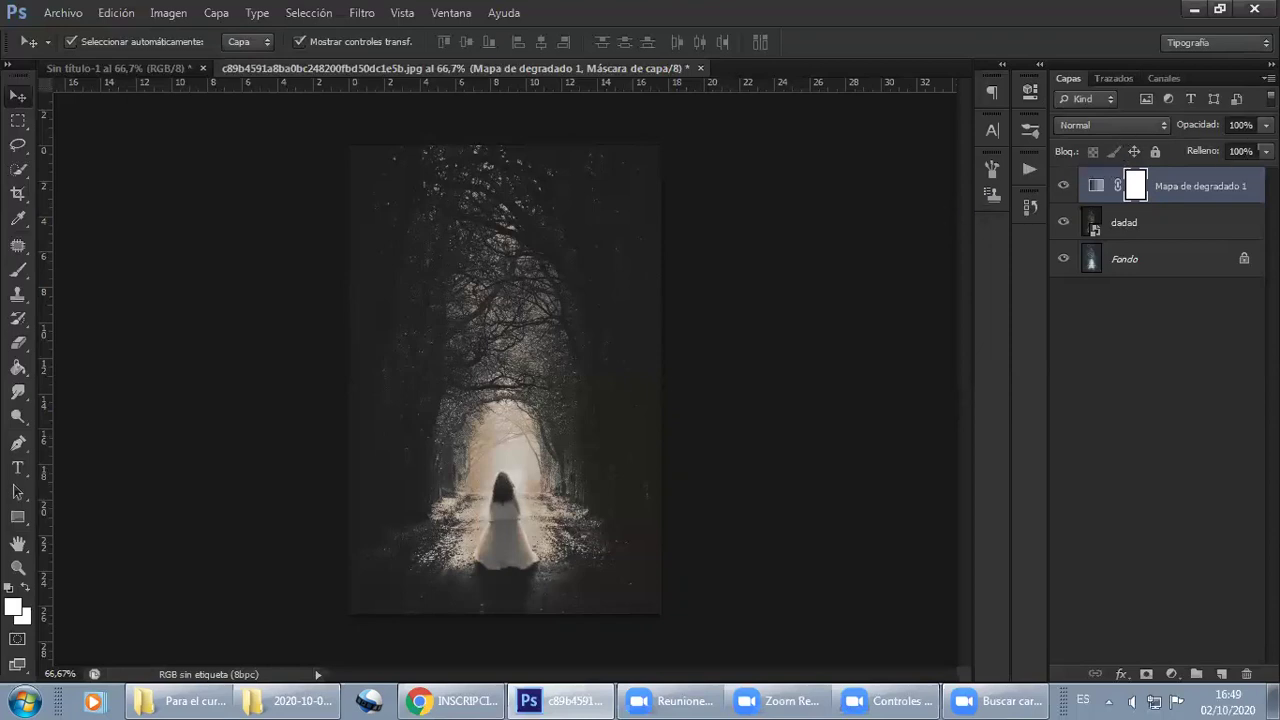
{"action": "left_click", "coordinate": [1266, 125]}
{"action": "left_click_drag", "start_coordinate": [1264, 151], "coordinate": [1205, 147]}
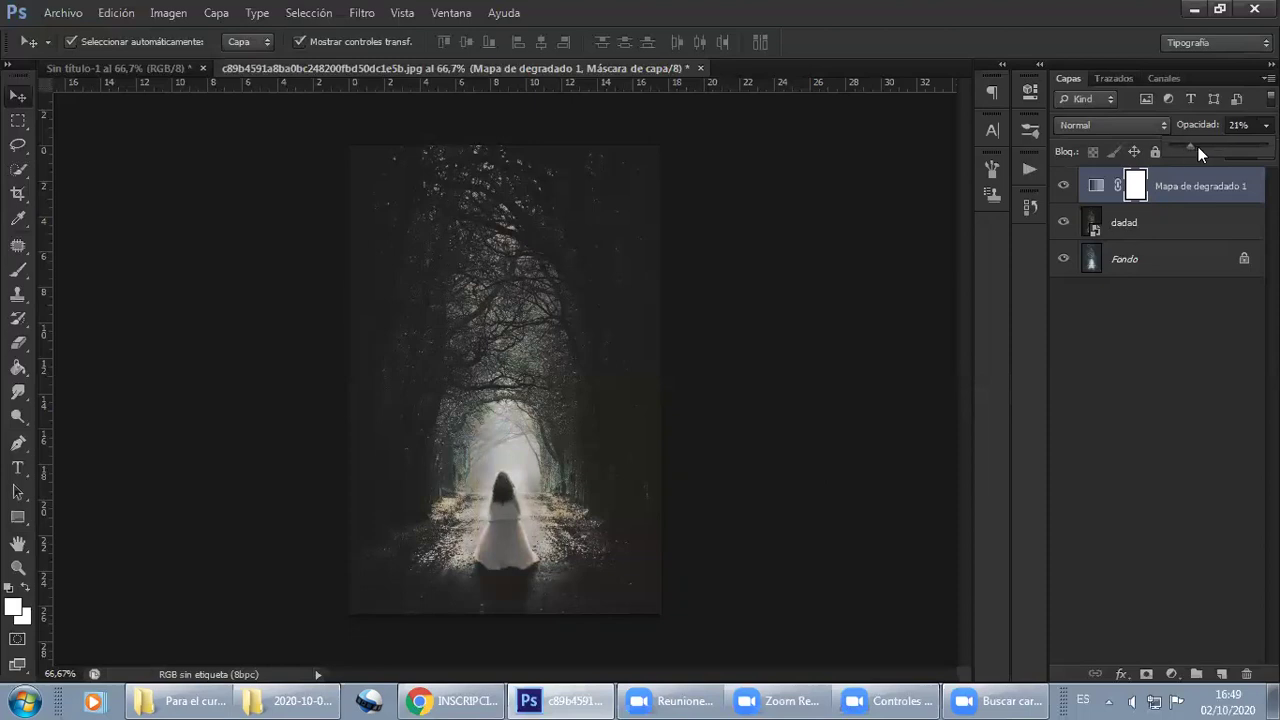
{"action": "key", "text": "Return"}
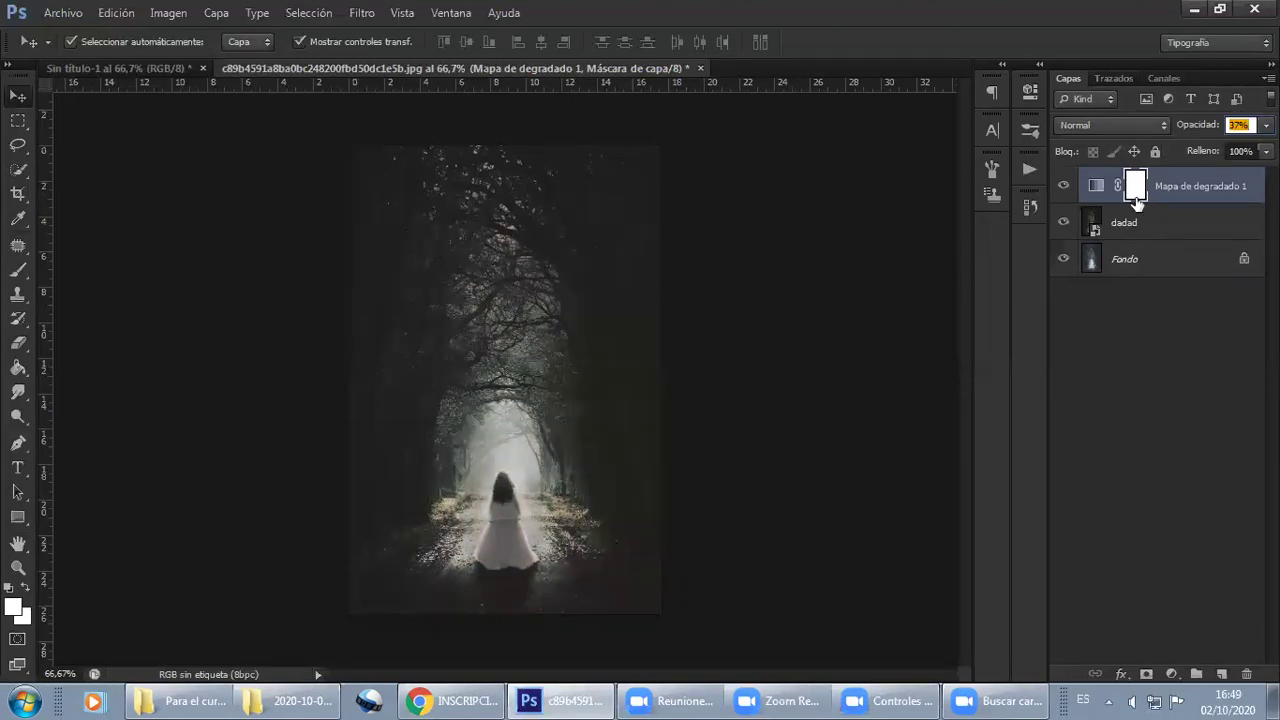
{"action": "left_click", "coordinate": [1173, 674]}
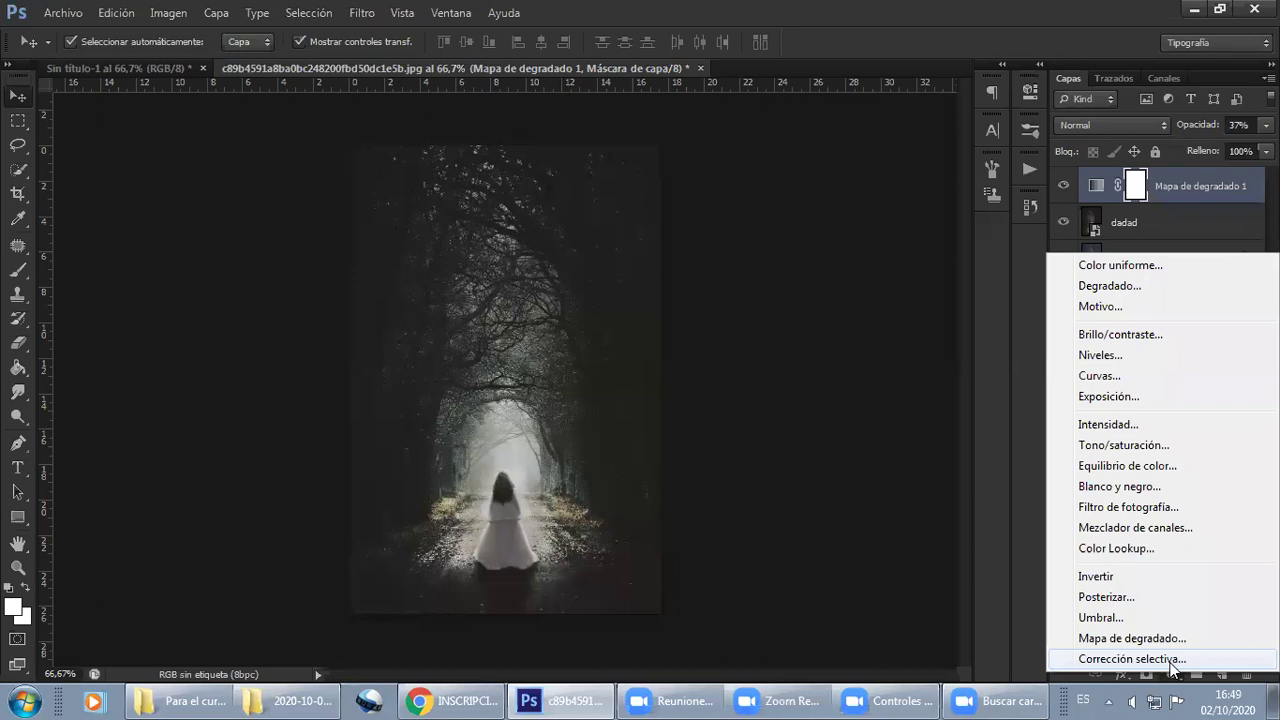
{"action": "left_click", "coordinate": [1173, 659]}
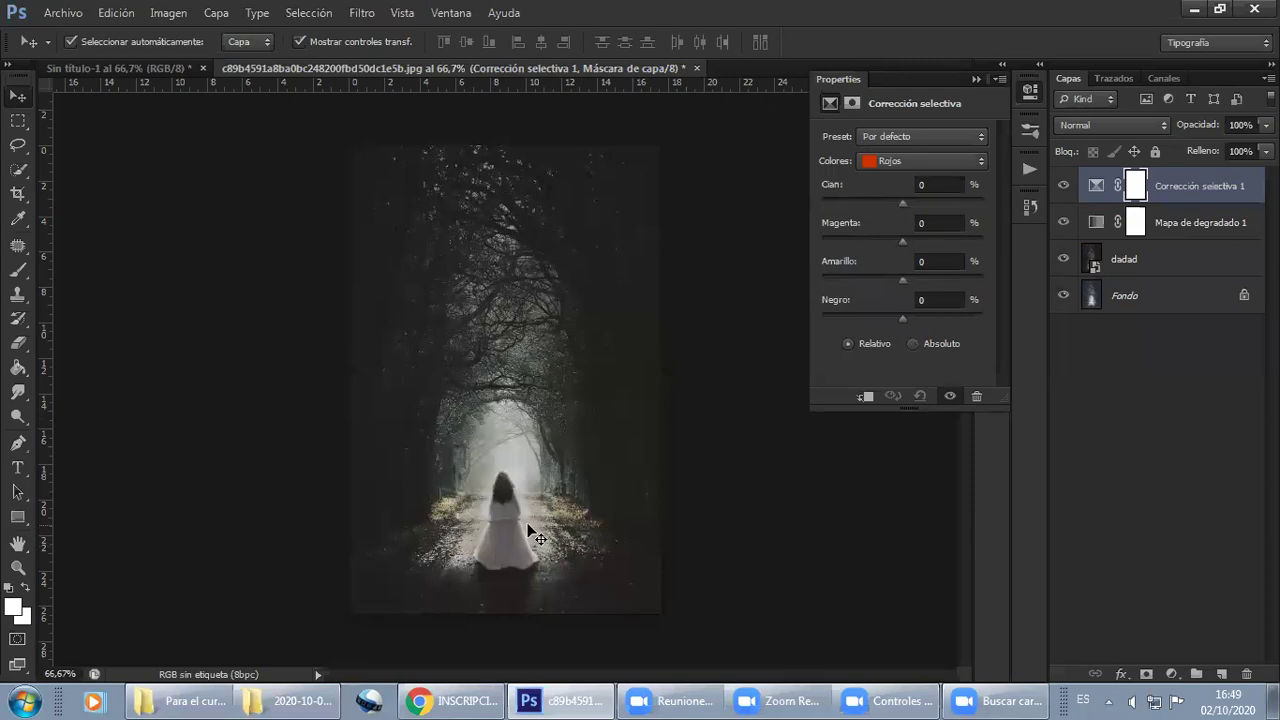
{"action": "left_click", "coordinate": [892, 159]}
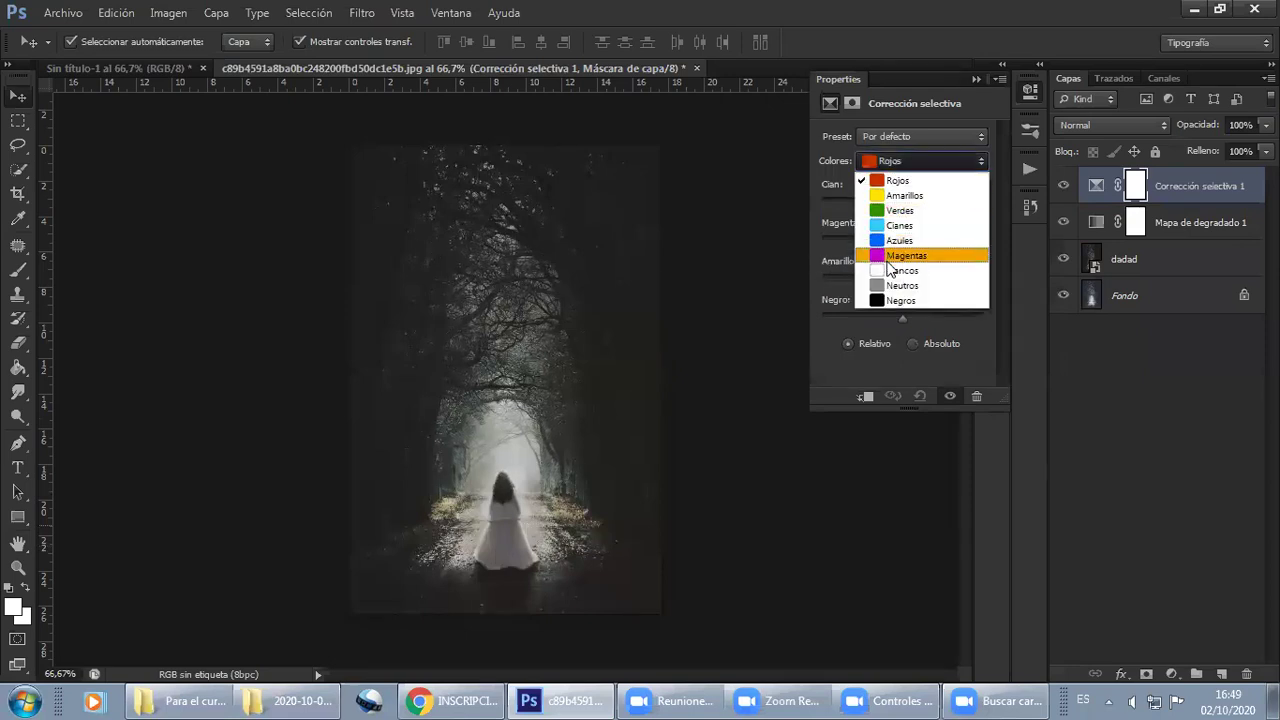
{"action": "left_click", "coordinate": [890, 264]}
{"action": "left_click_drag", "start_coordinate": [901, 204], "coordinate": [905, 202]}
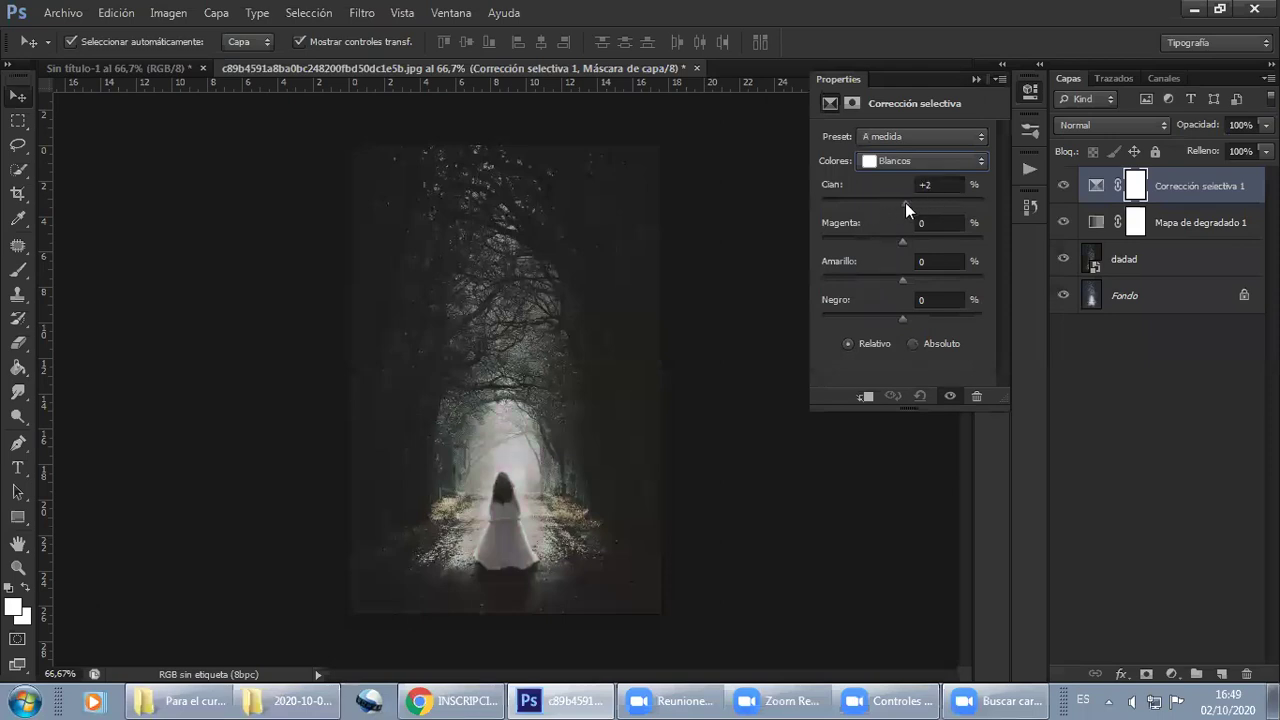
{"action": "left_click", "coordinate": [975, 79]}
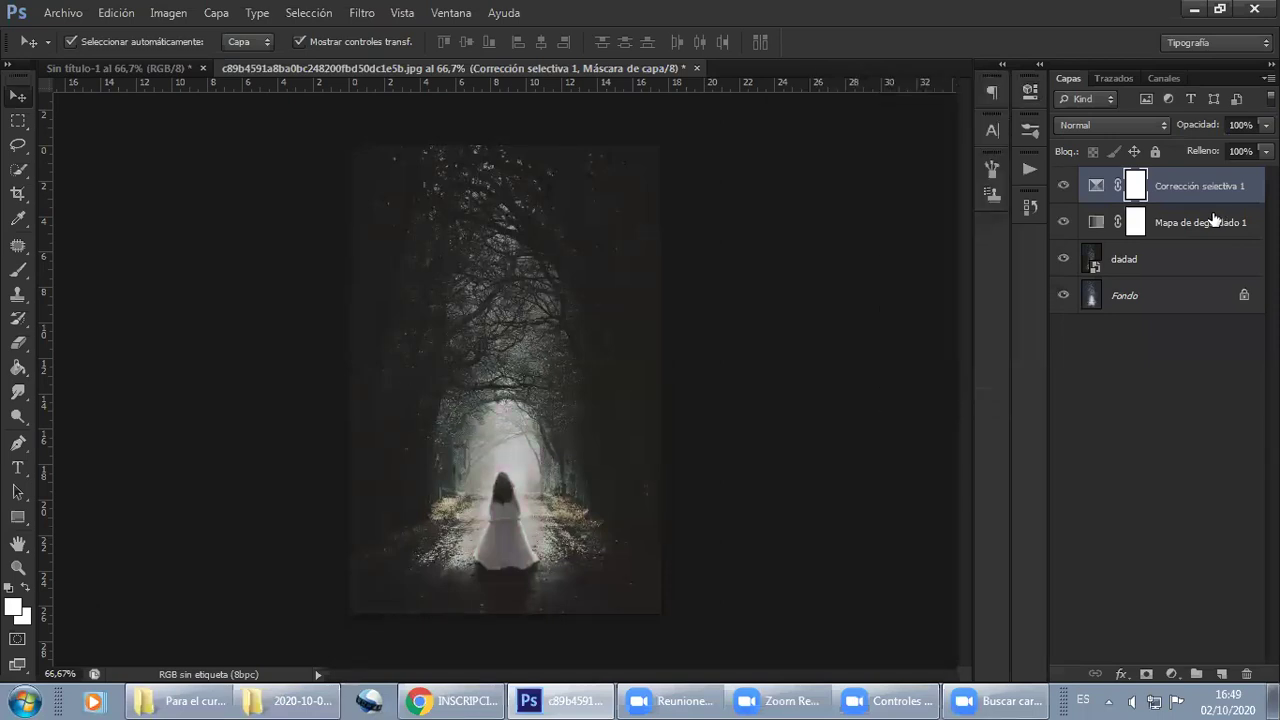
{"action": "key", "text": "Delete"}
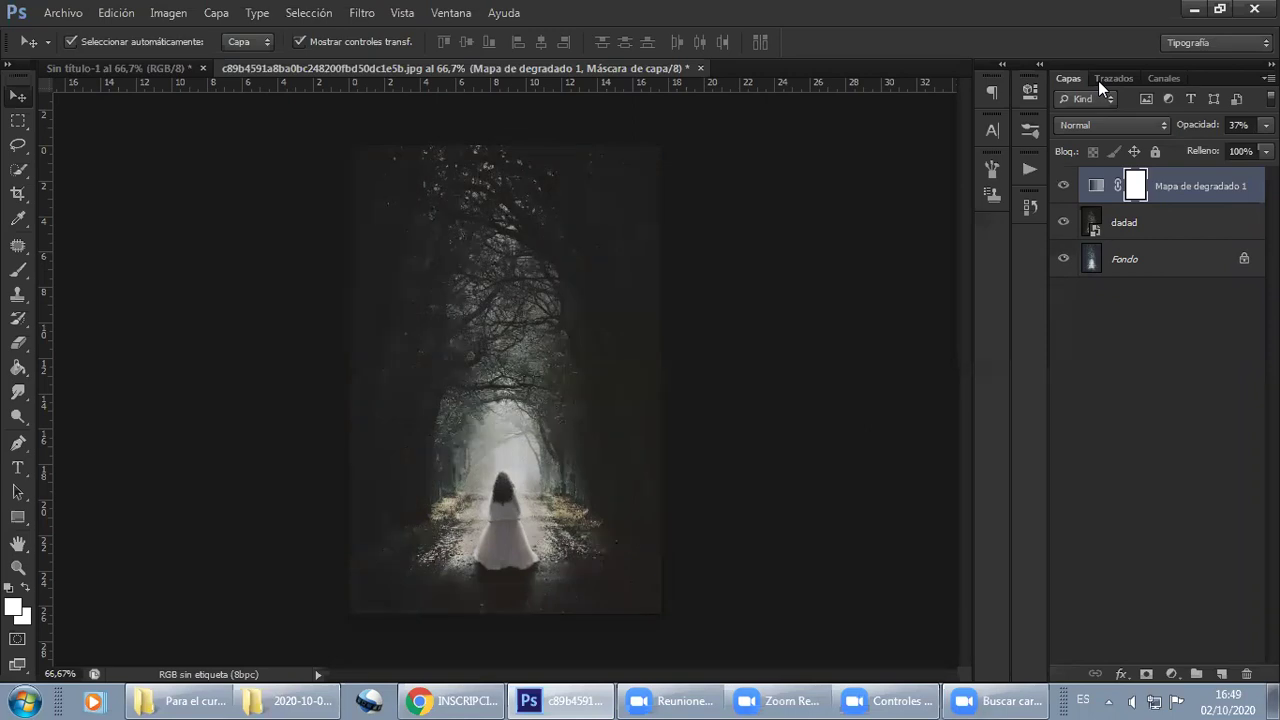
{"action": "left_click", "coordinate": [886, 700]}
Hide the video-call window and close the forest document, answering the save prompt
{"action": "left_click", "coordinate": [759, 547]}
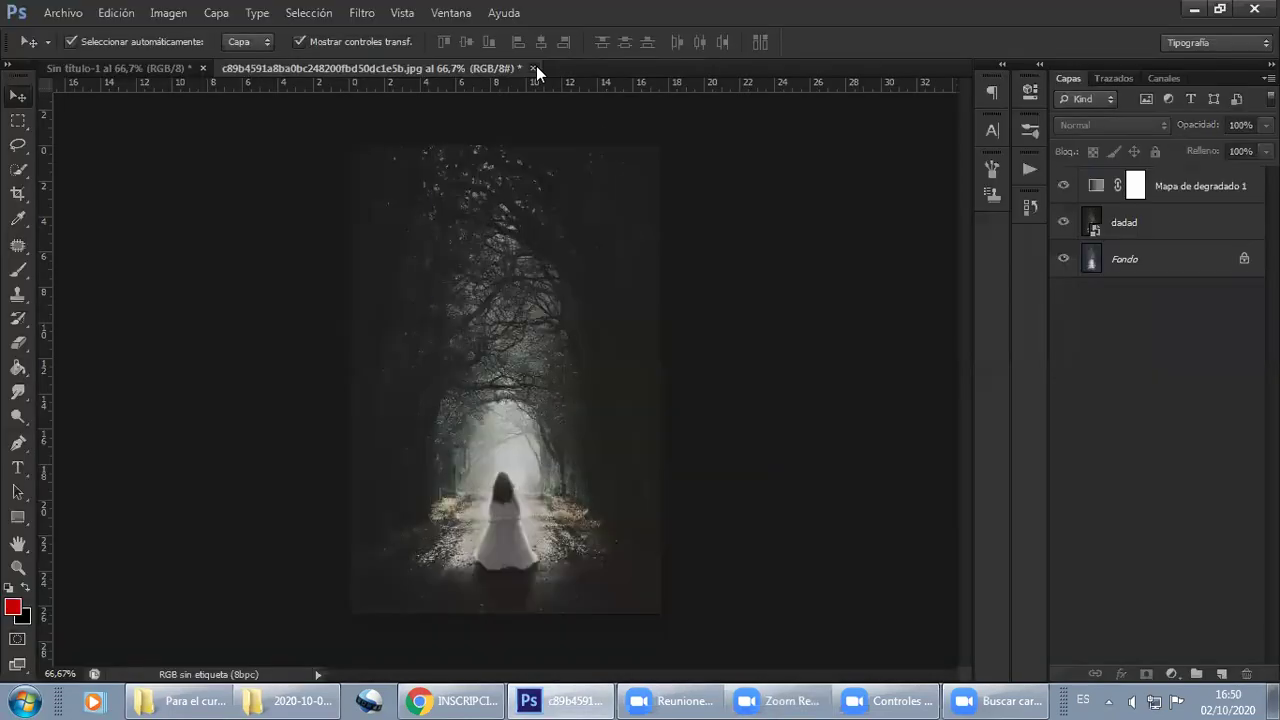
{"action": "left_click", "coordinate": [536, 67]}
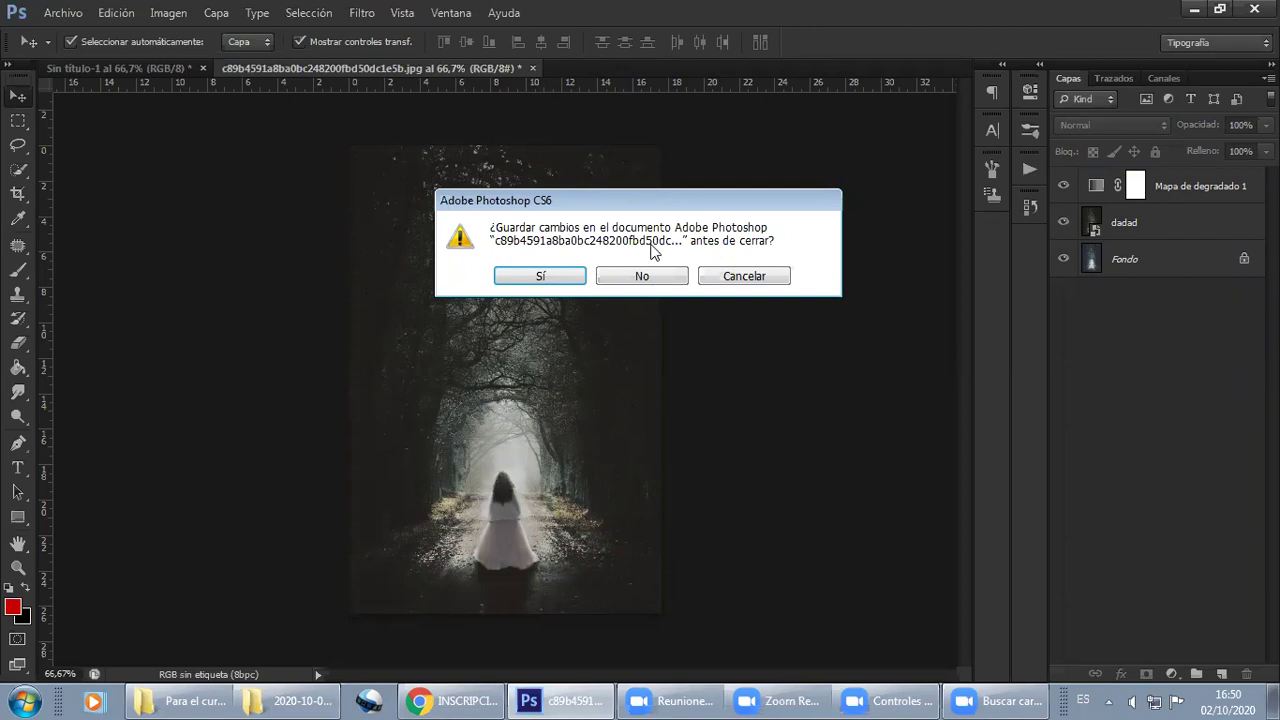
{"action": "left_click", "coordinate": [636, 277]}
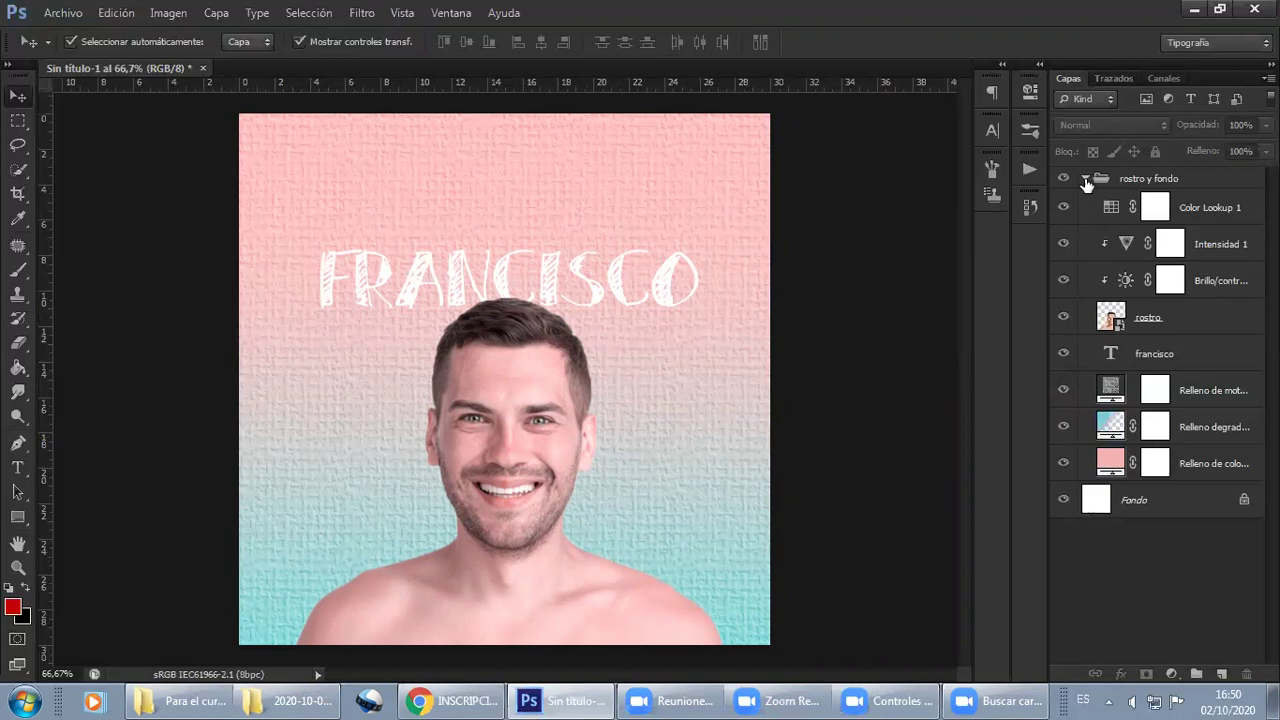
Collapse the rostro y fondo group, expand it to inspect its layers, then collapse it again
{"action": "left_click", "coordinate": [1085, 179]}
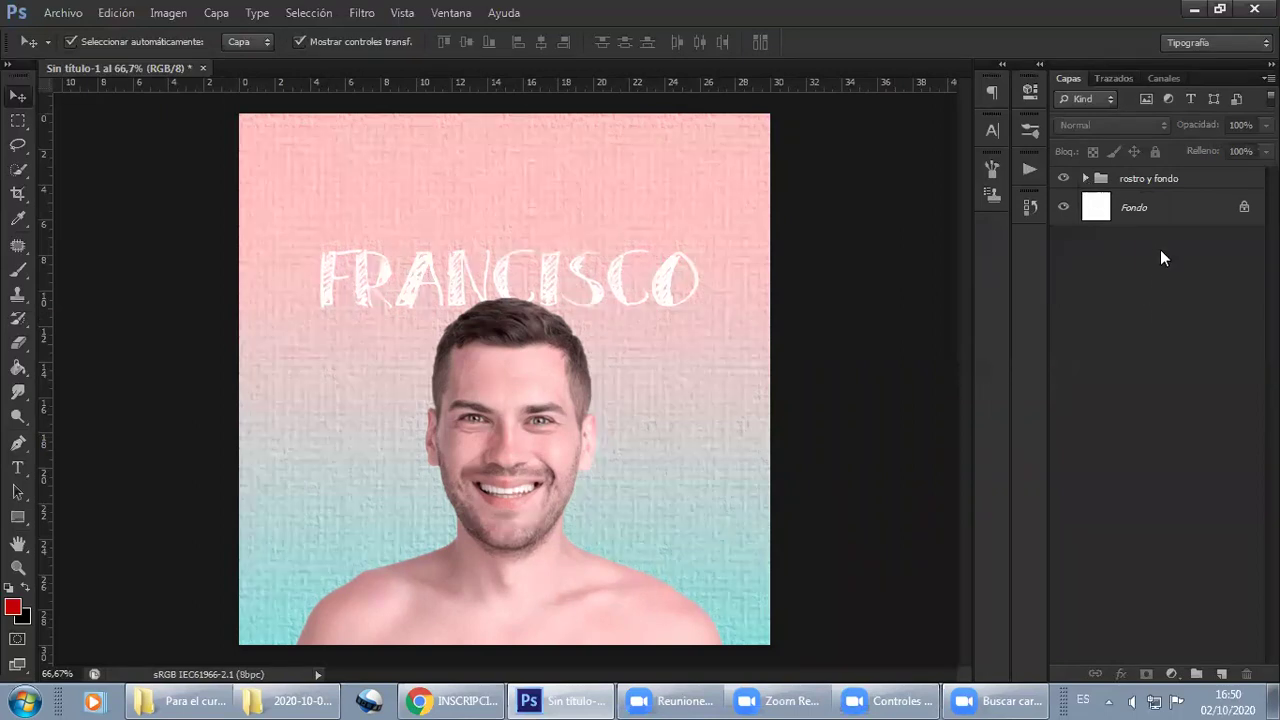
{"action": "left_click", "coordinate": [1086, 178]}
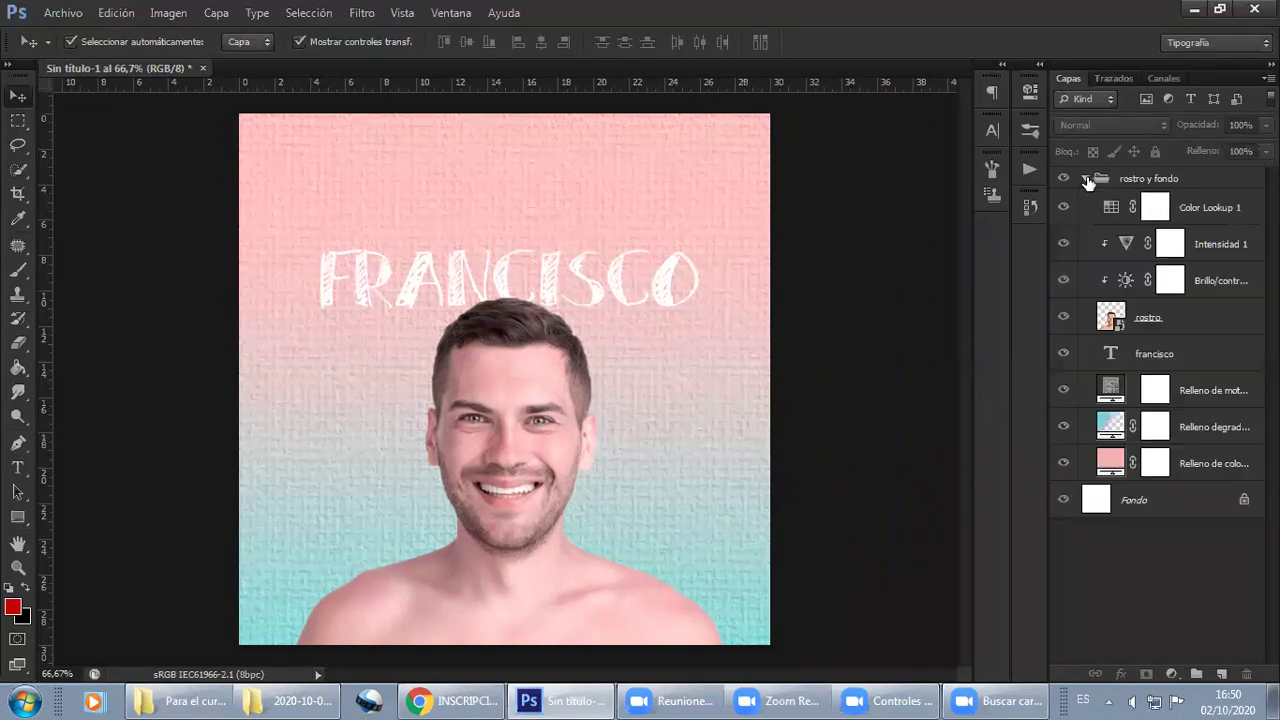
{"action": "left_click", "coordinate": [1086, 178]}
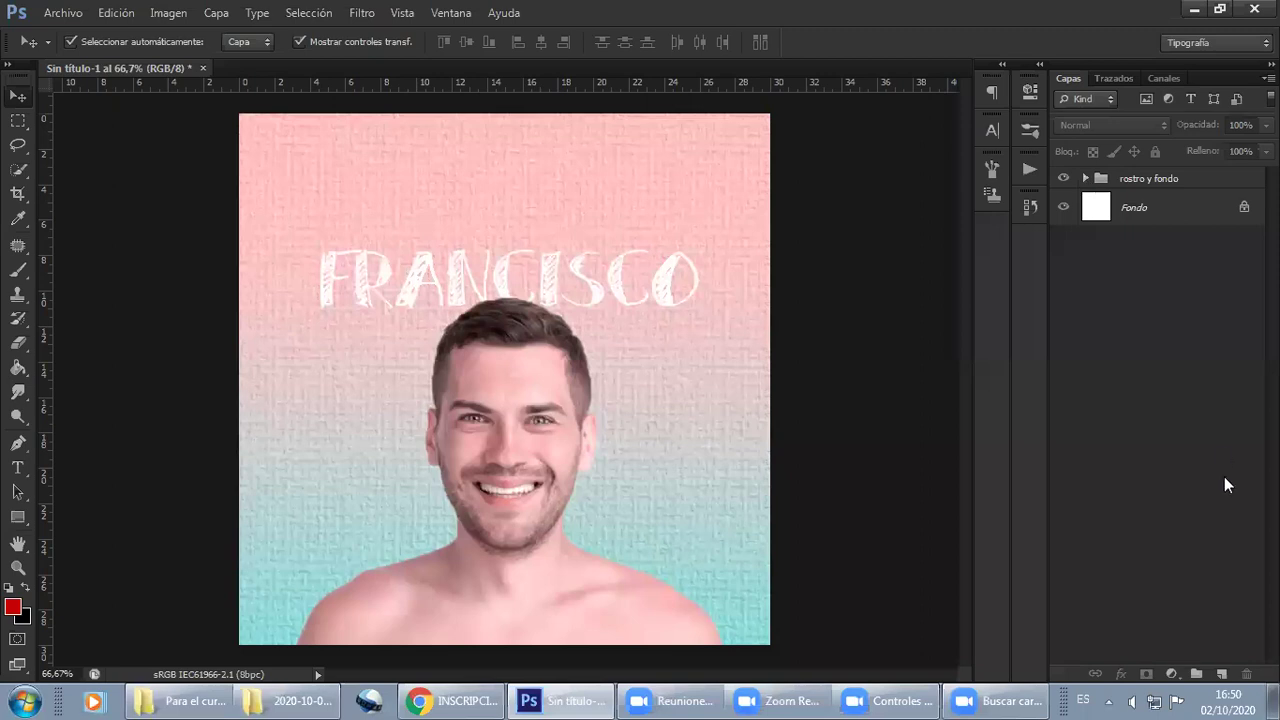
Add a red-to-black Mapa de degradado adjustment layer above the poster group
{"action": "left_click", "coordinate": [1173, 676]}
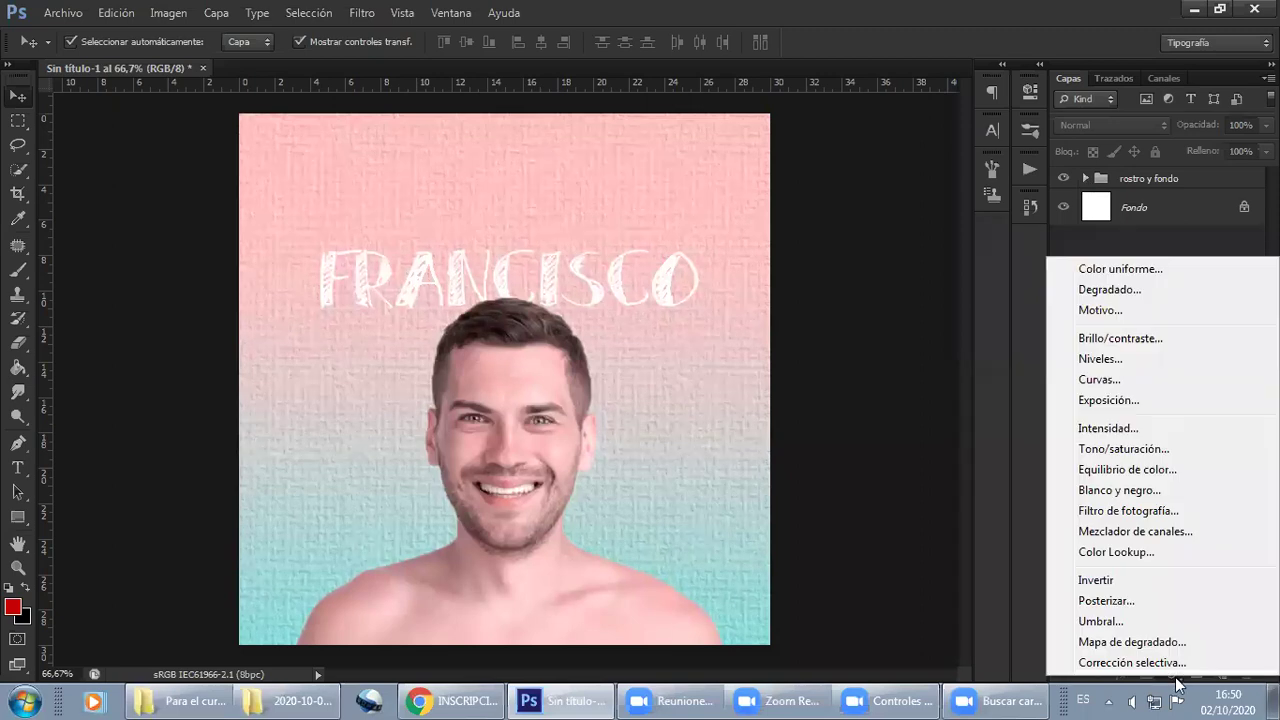
{"action": "left_click", "coordinate": [1173, 676]}
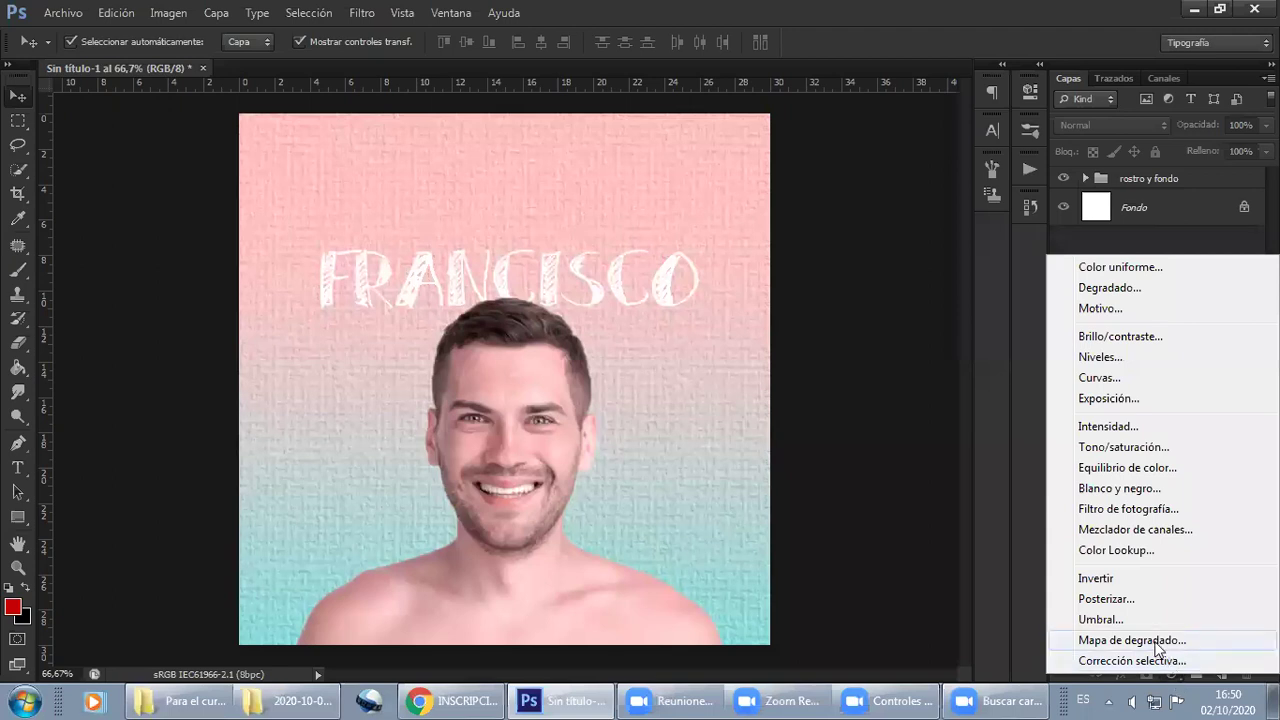
{"action": "left_click", "coordinate": [1155, 643]}
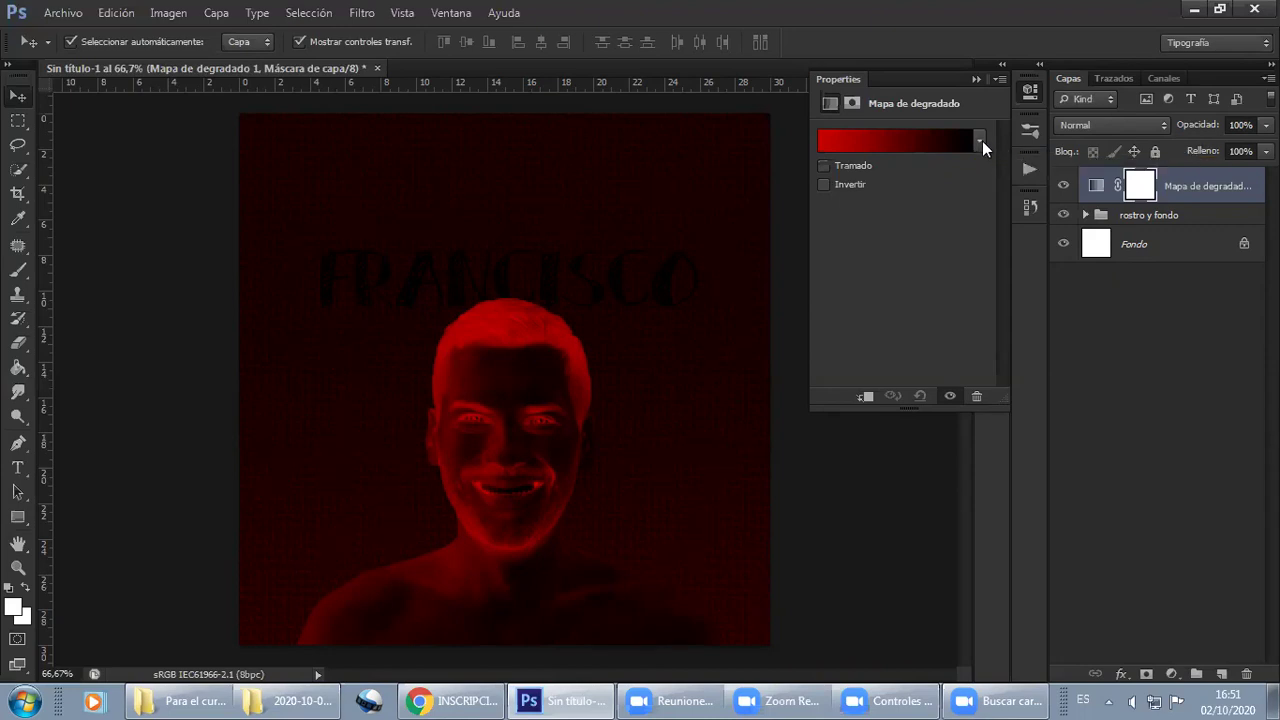
{"action": "left_click", "coordinate": [976, 79]}
Browse the adjustment list and the Filter menu without applying anything
{"action": "left_click", "coordinate": [1171, 674]}
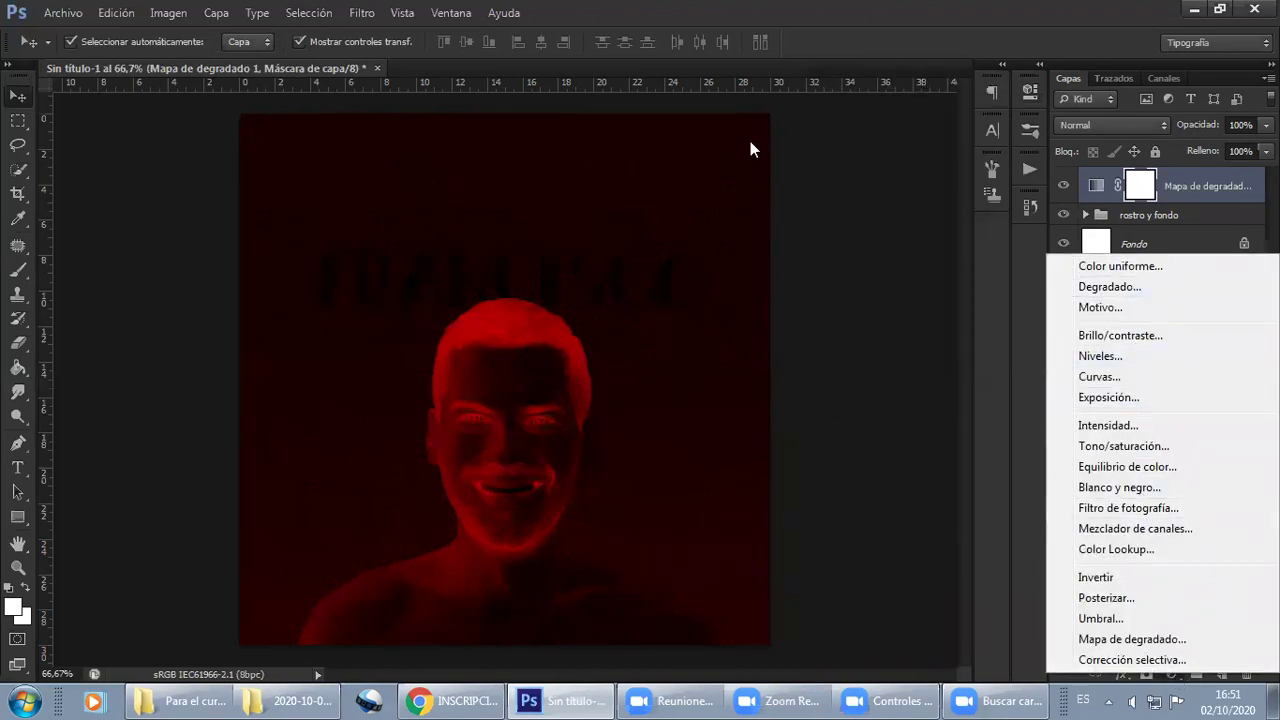
{"action": "left_click", "coordinate": [637, 67]}
{"action": "left_click", "coordinate": [362, 12]}
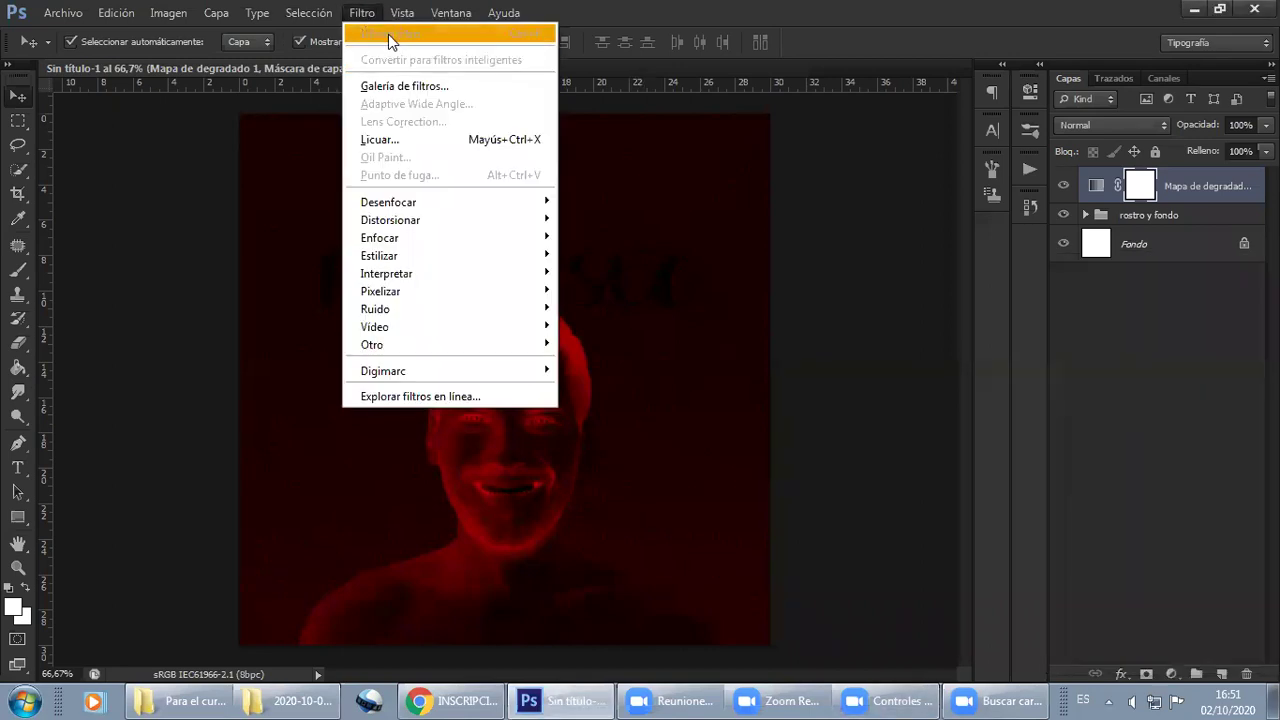
{"action": "left_click", "coordinate": [1194, 678]}
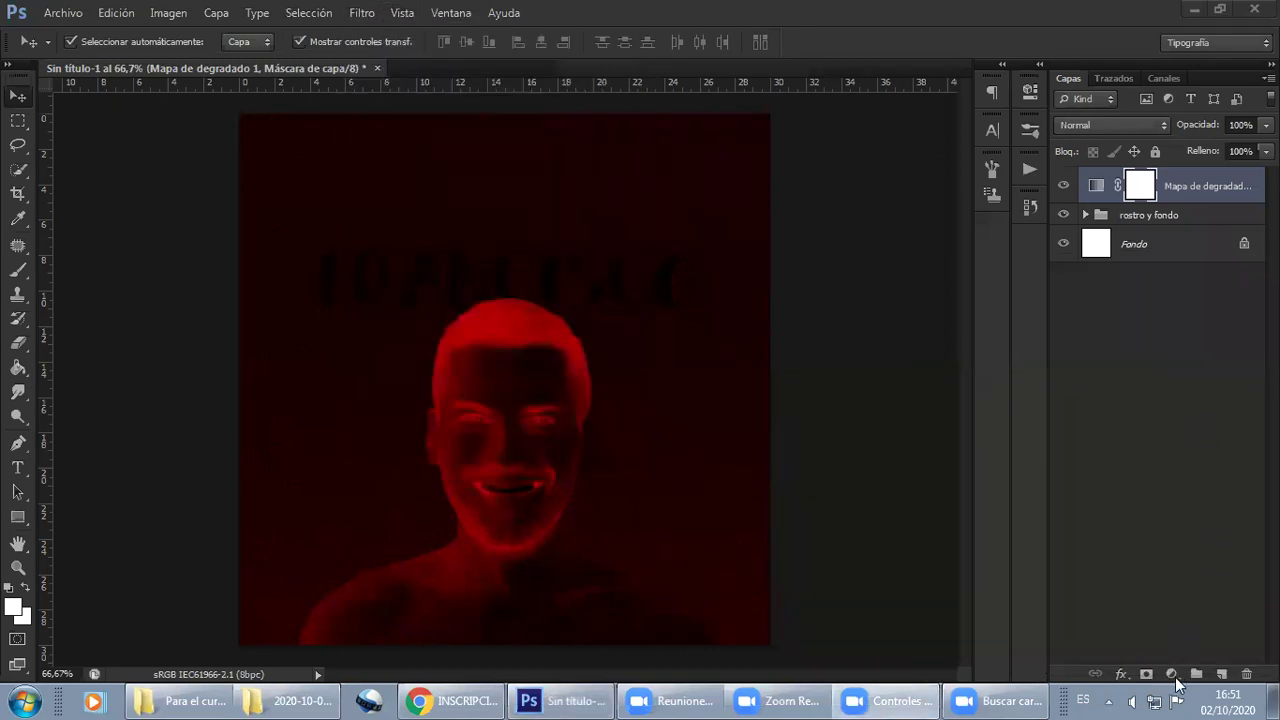
{"action": "left_click", "coordinate": [1171, 675]}
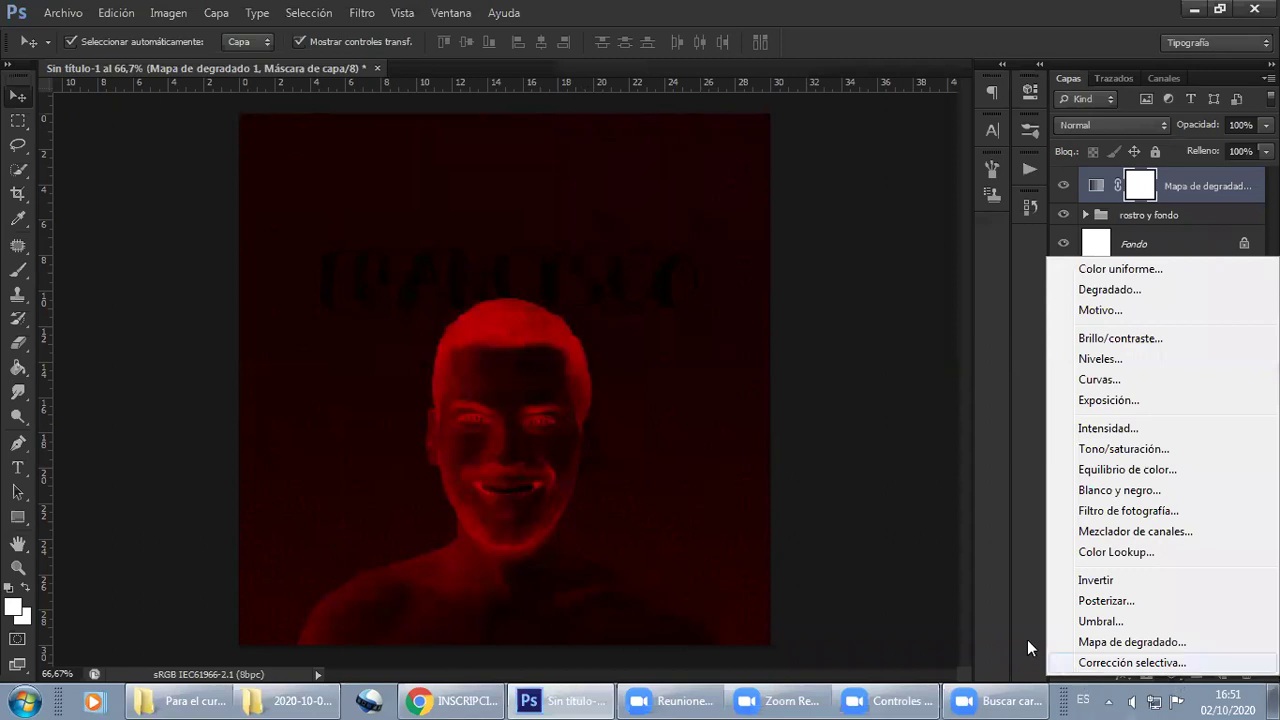
Reopen the gradient map settings and try sepia, blue and grey gradient presets
{"action": "left_click", "coordinate": [1173, 677]}
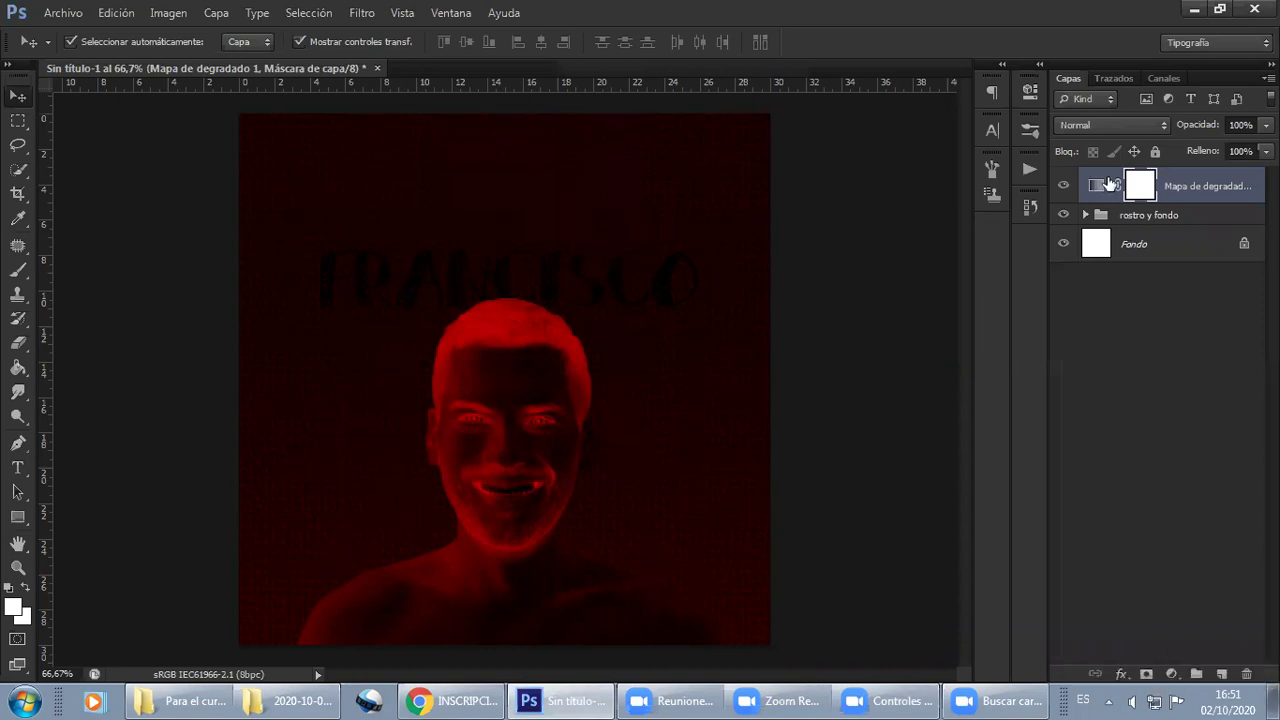
{"action": "left_click", "coordinate": [1172, 675]}
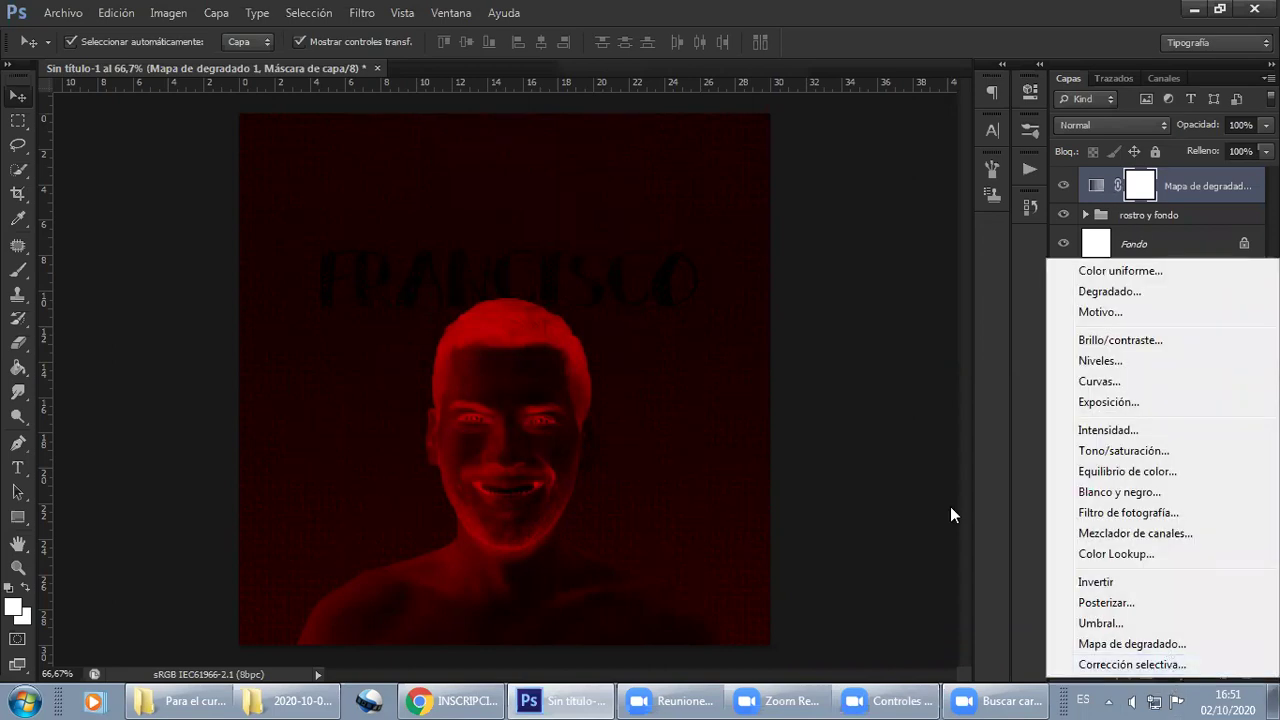
{"action": "left_click", "coordinate": [1110, 190]}
{"action": "double_click", "coordinate": [1096, 185]}
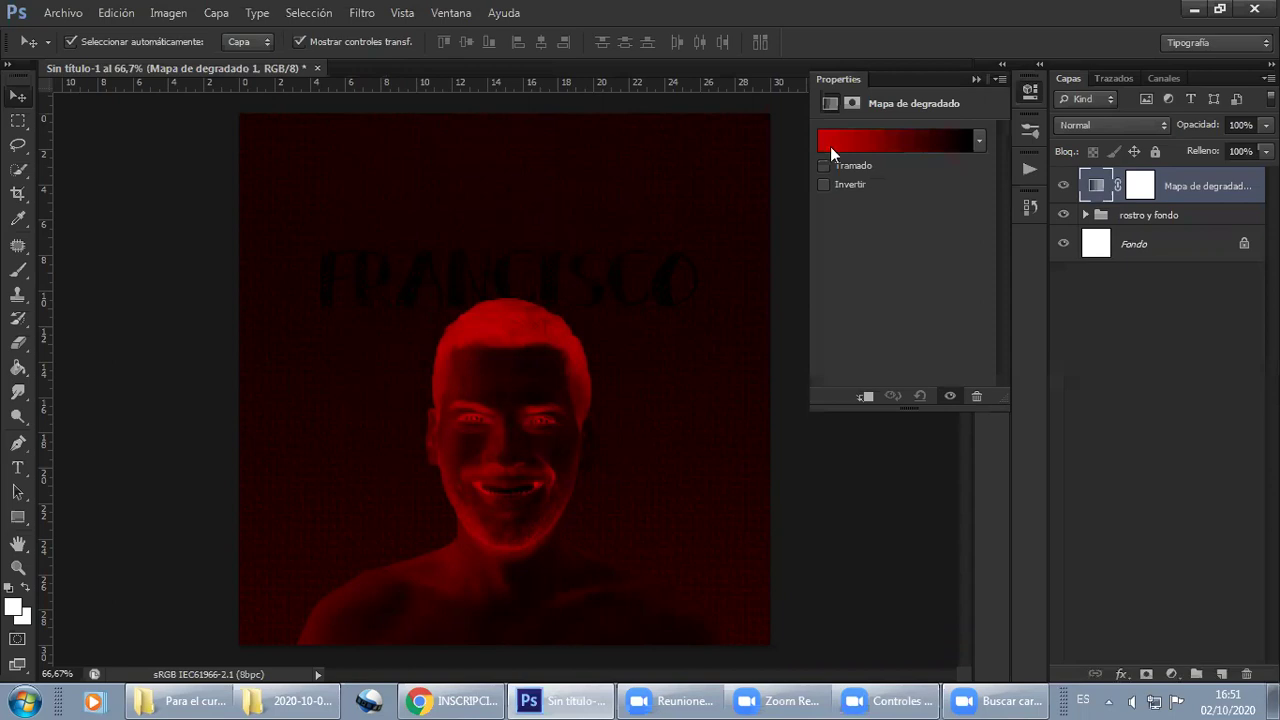
{"action": "left_click", "coordinate": [830, 146]}
{"action": "left_click", "coordinate": [978, 143]}
{"action": "left_click", "coordinate": [983, 203]}
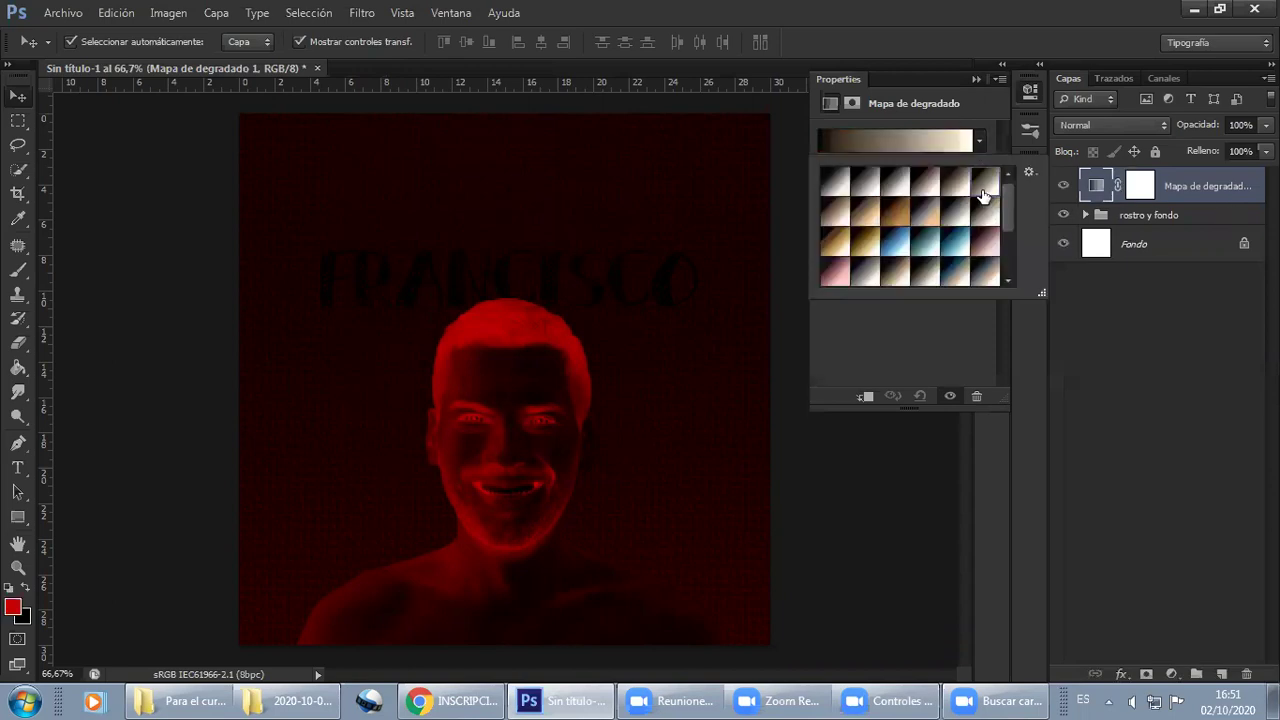
{"action": "left_click", "coordinate": [903, 245]}
{"action": "left_click", "coordinate": [865, 182]}
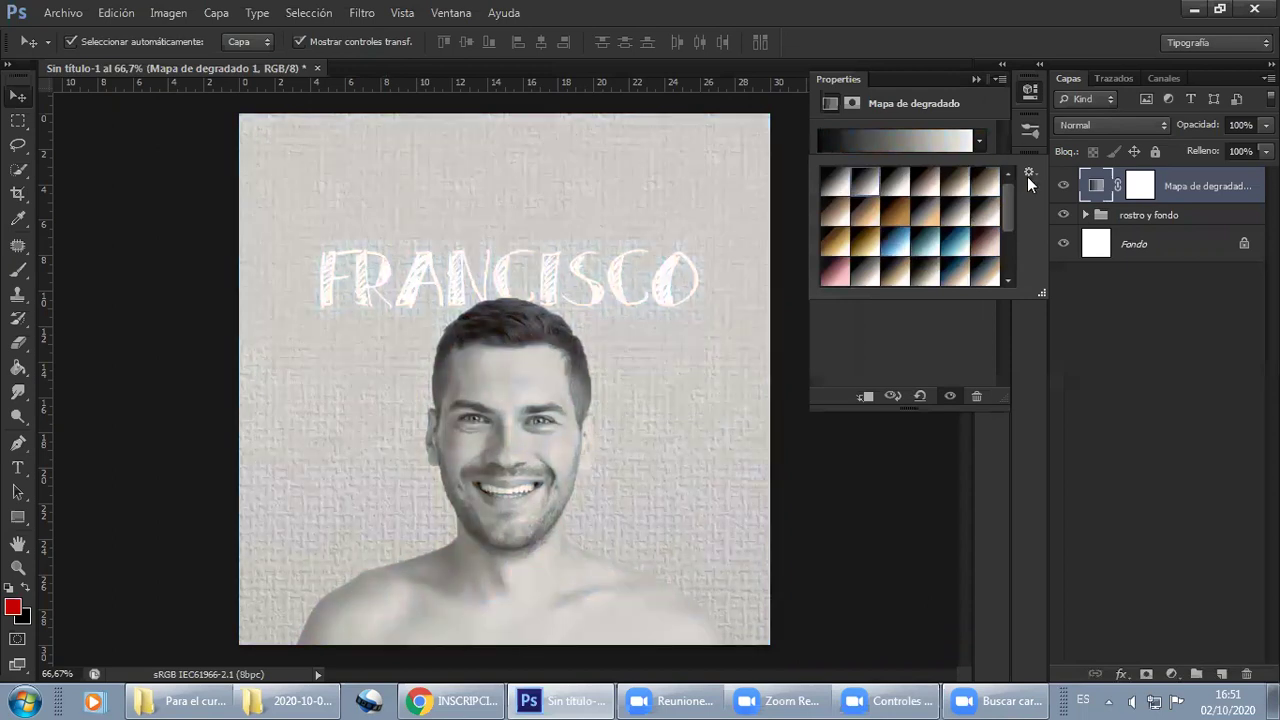
Load the Armonías en color 1 gradient set and apply the red-blue-yellow preset
{"action": "left_click", "coordinate": [1028, 172]}
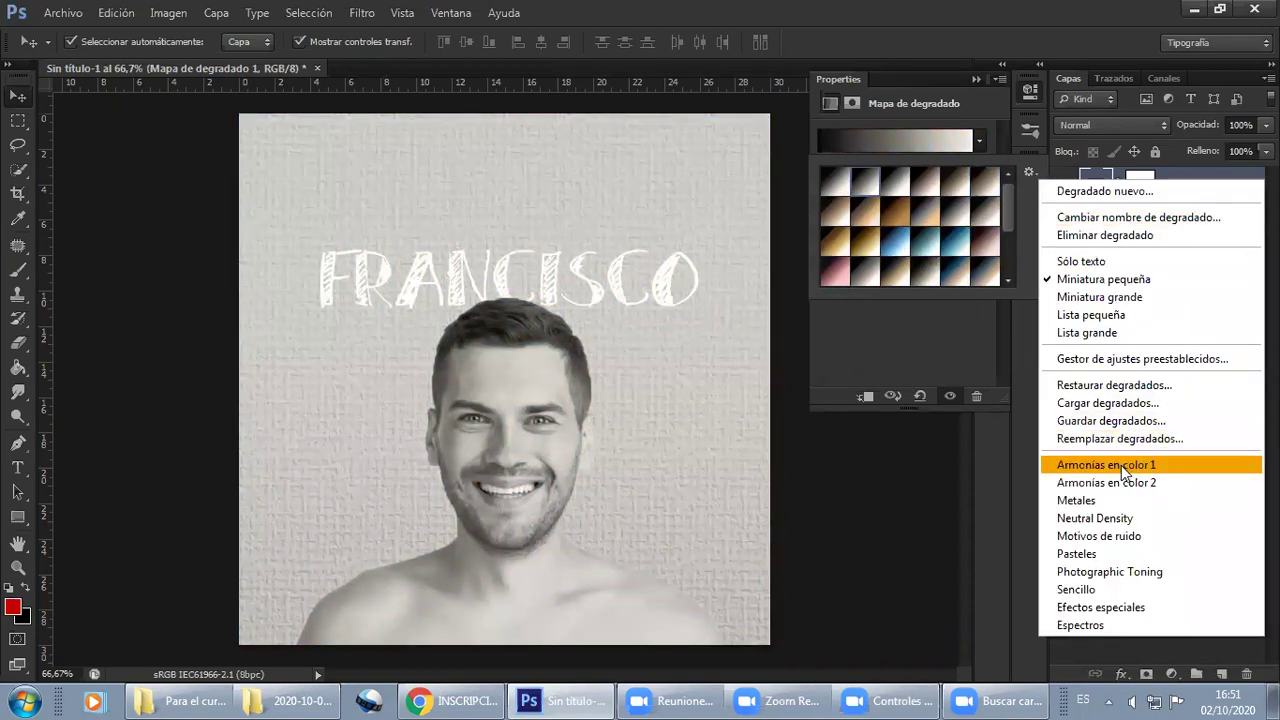
{"action": "left_click", "coordinate": [1122, 470]}
{"action": "left_click", "coordinate": [580, 280]}
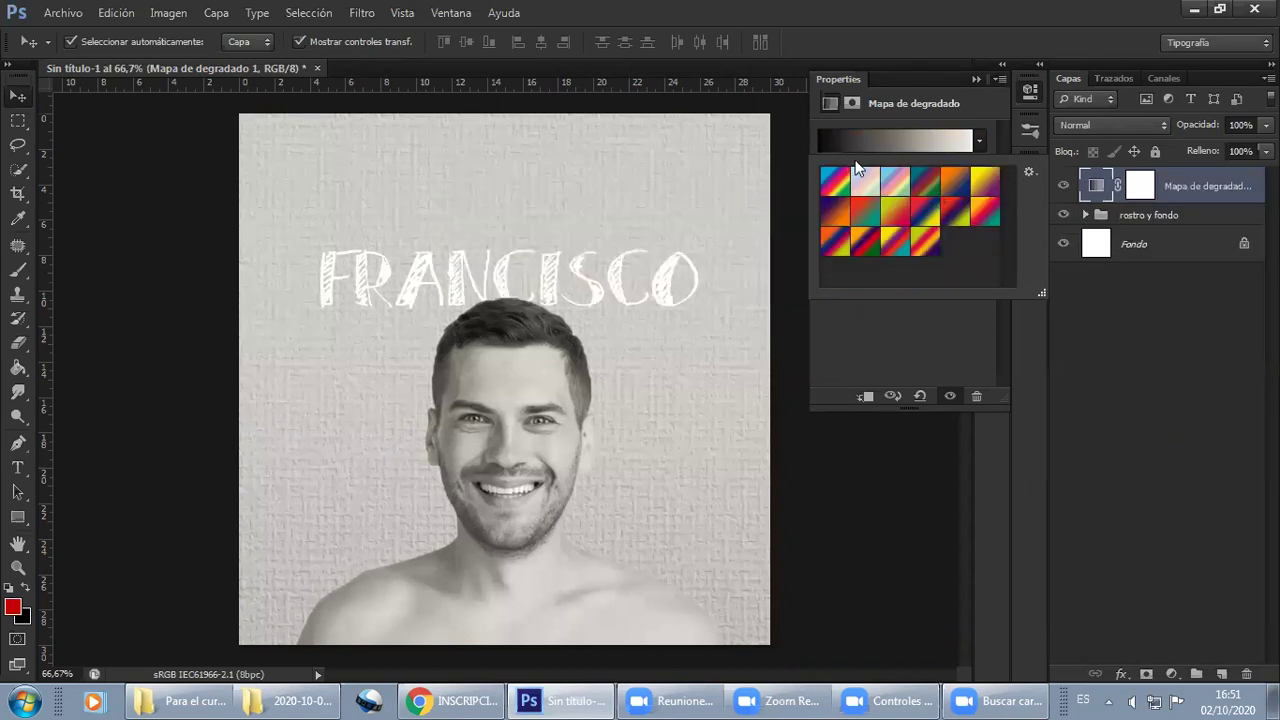
{"action": "left_click", "coordinate": [834, 175]}
{"action": "left_click", "coordinate": [900, 183]}
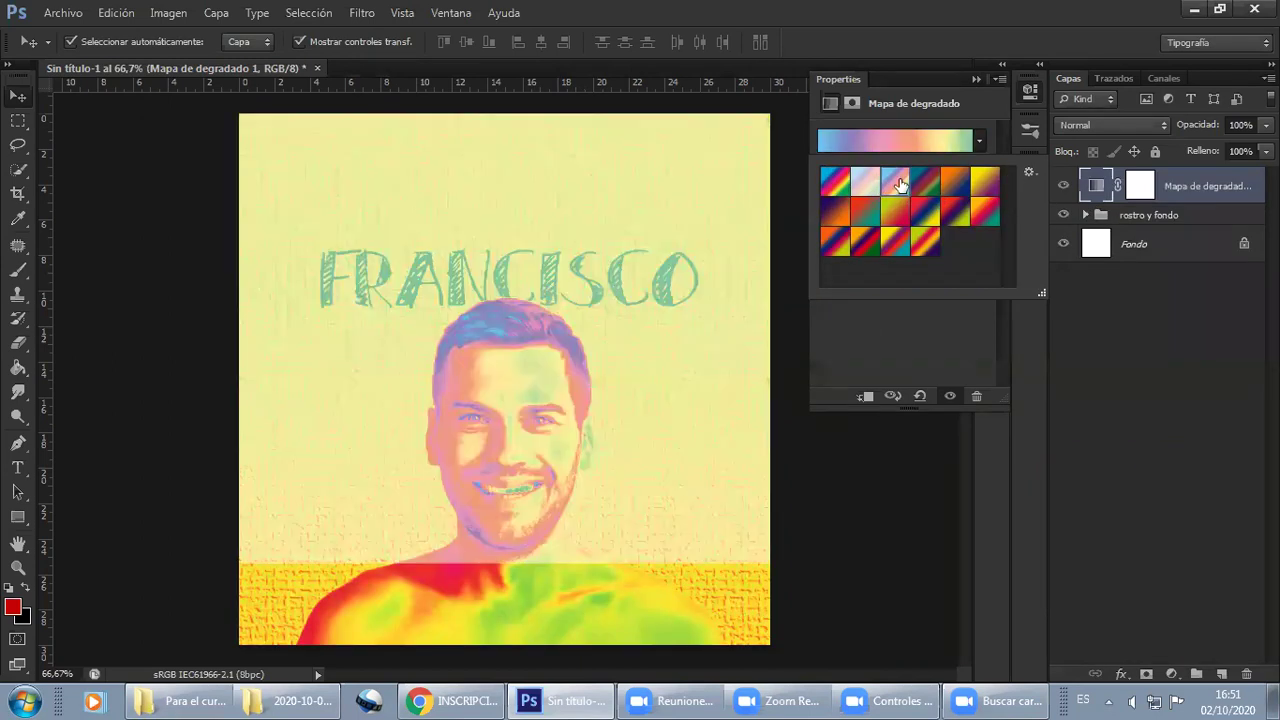
{"action": "left_click", "coordinate": [924, 186]}
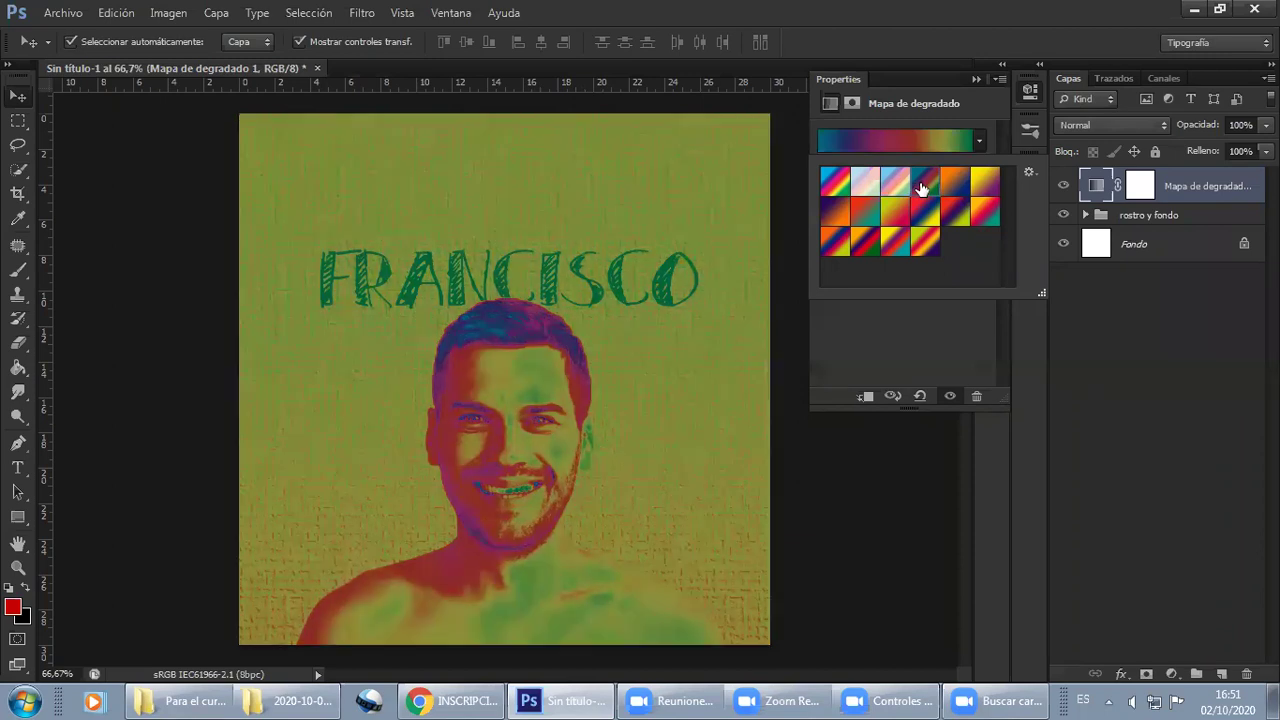
{"action": "left_click", "coordinate": [980, 188]}
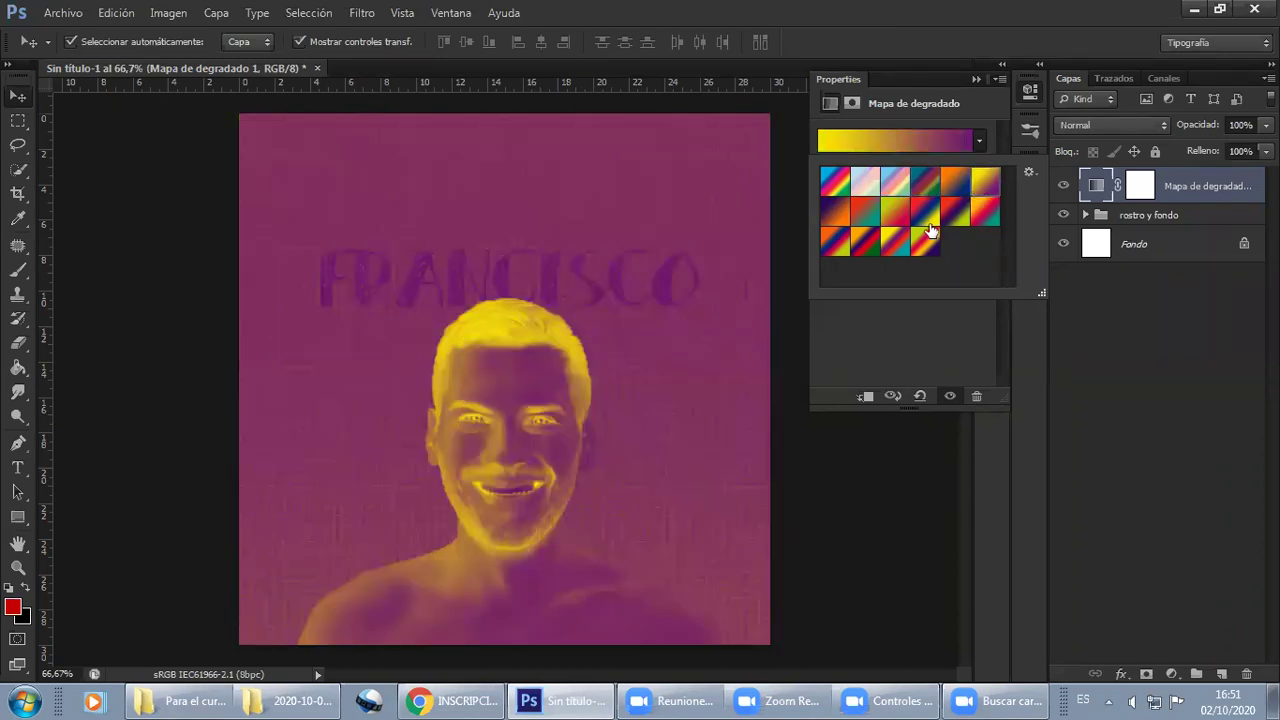
{"action": "left_click", "coordinate": [835, 222]}
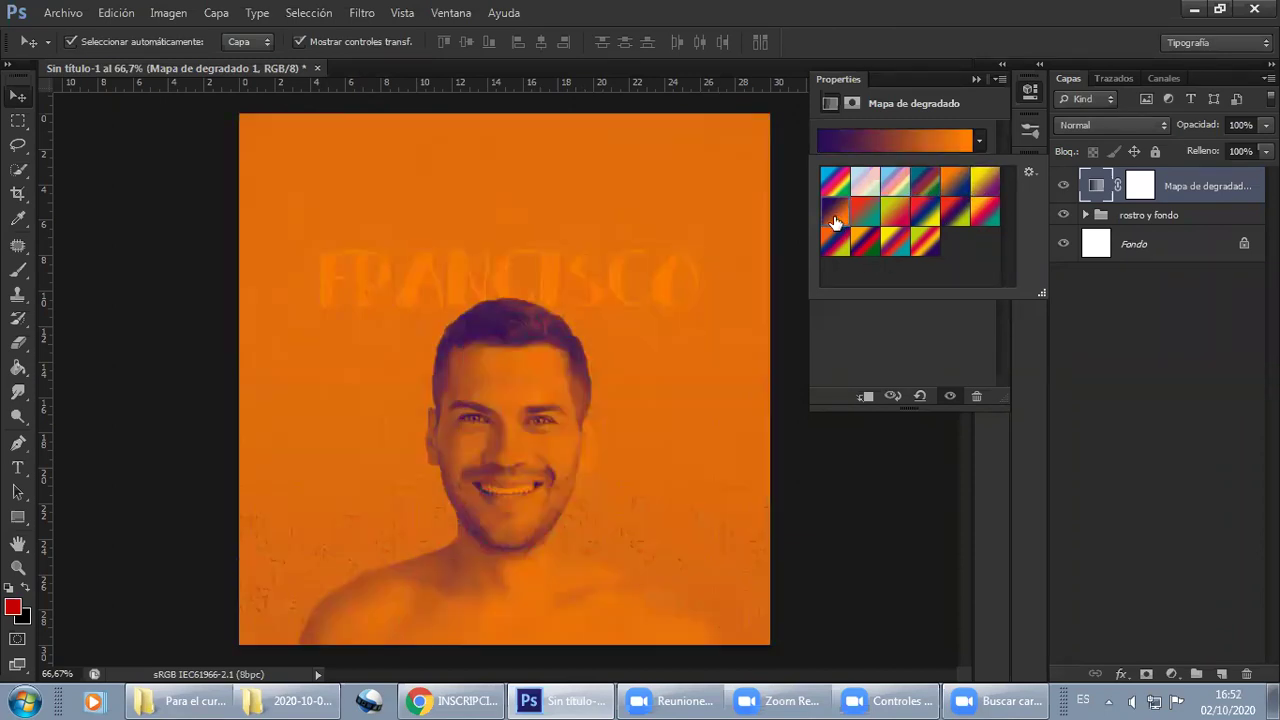
{"action": "left_click", "coordinate": [903, 215]}
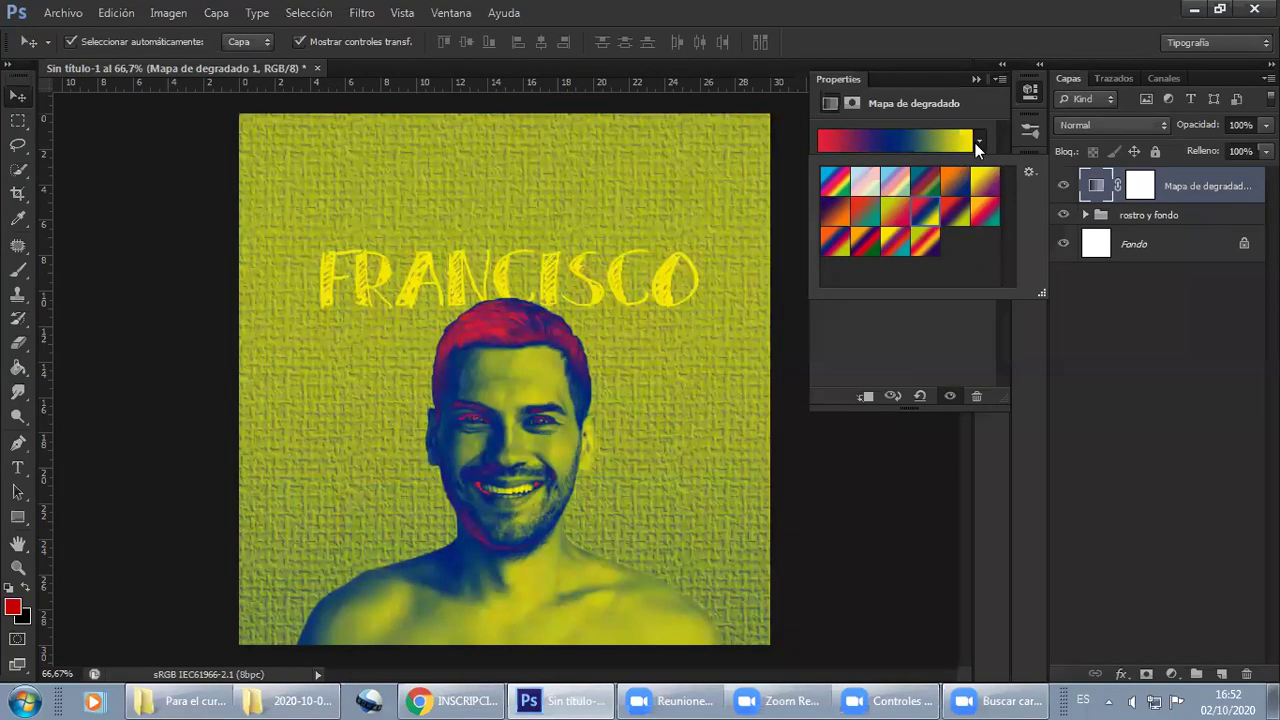
Try reversing the gradient colours, leave reversal off, and hide the gradient map settings
{"action": "key", "text": "Escape"}
{"action": "left_click", "coordinate": [827, 182]}
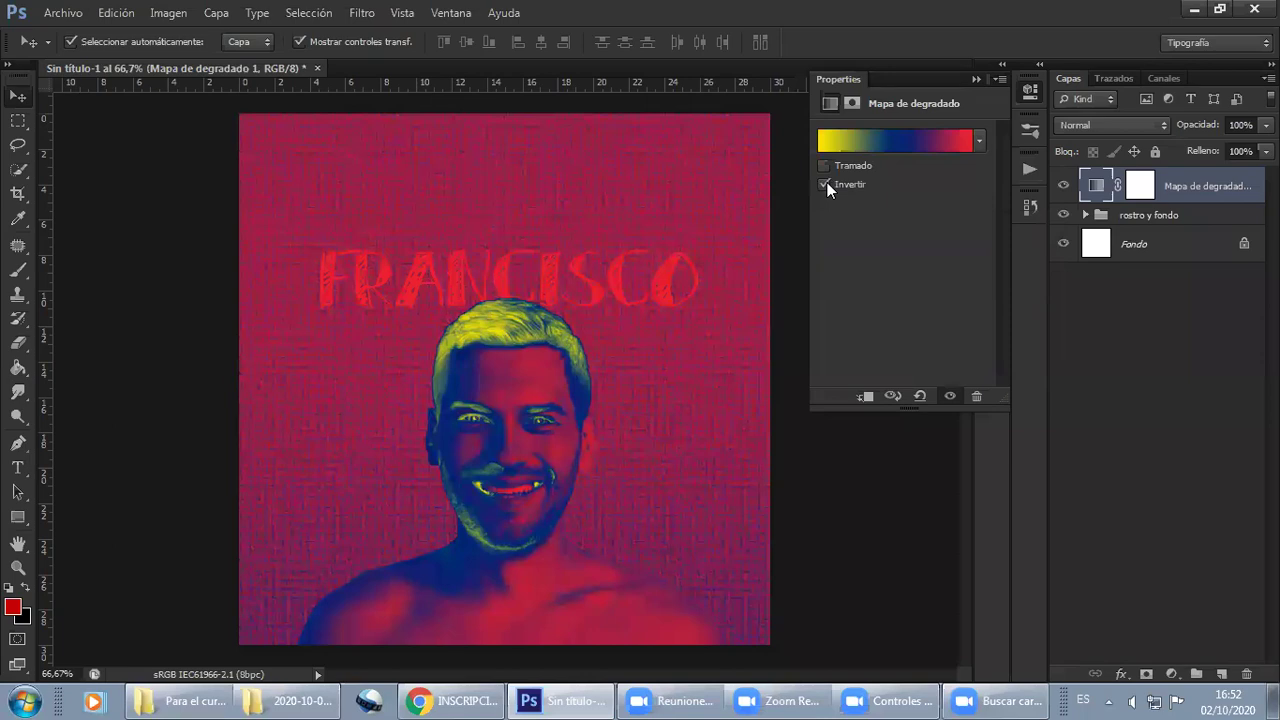
{"action": "left_click", "coordinate": [827, 182]}
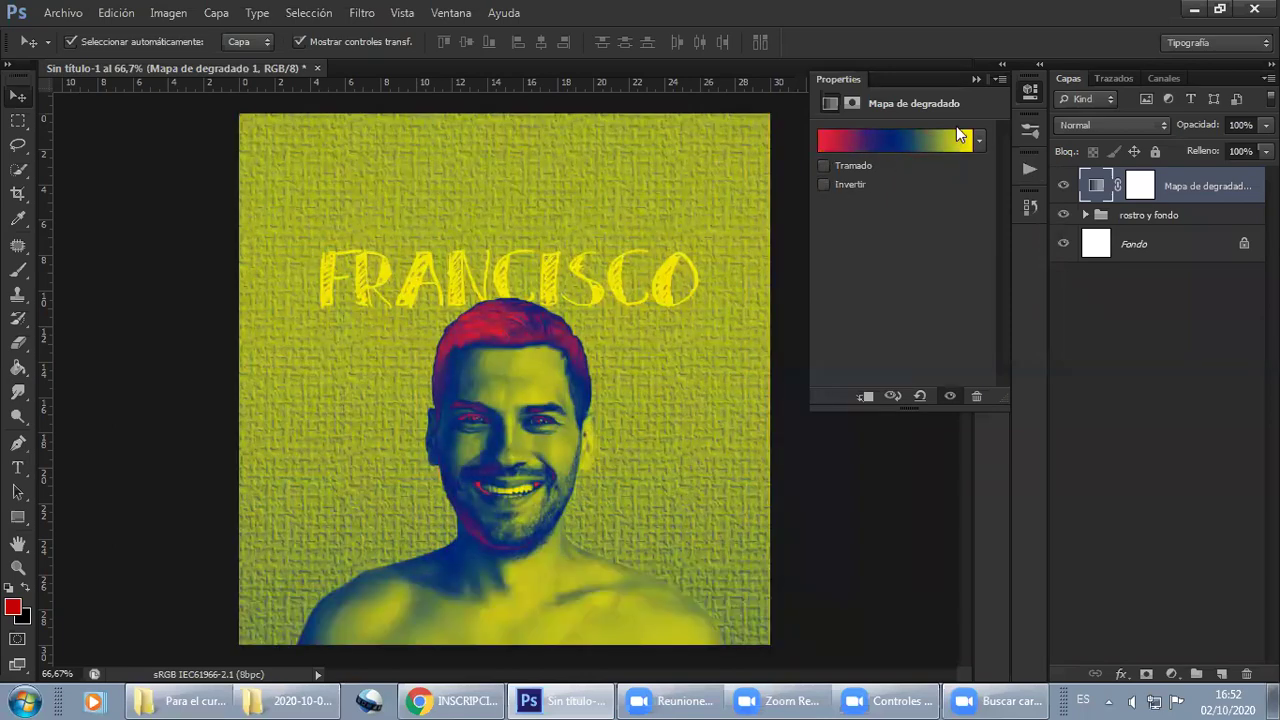
{"action": "left_click", "coordinate": [976, 79]}
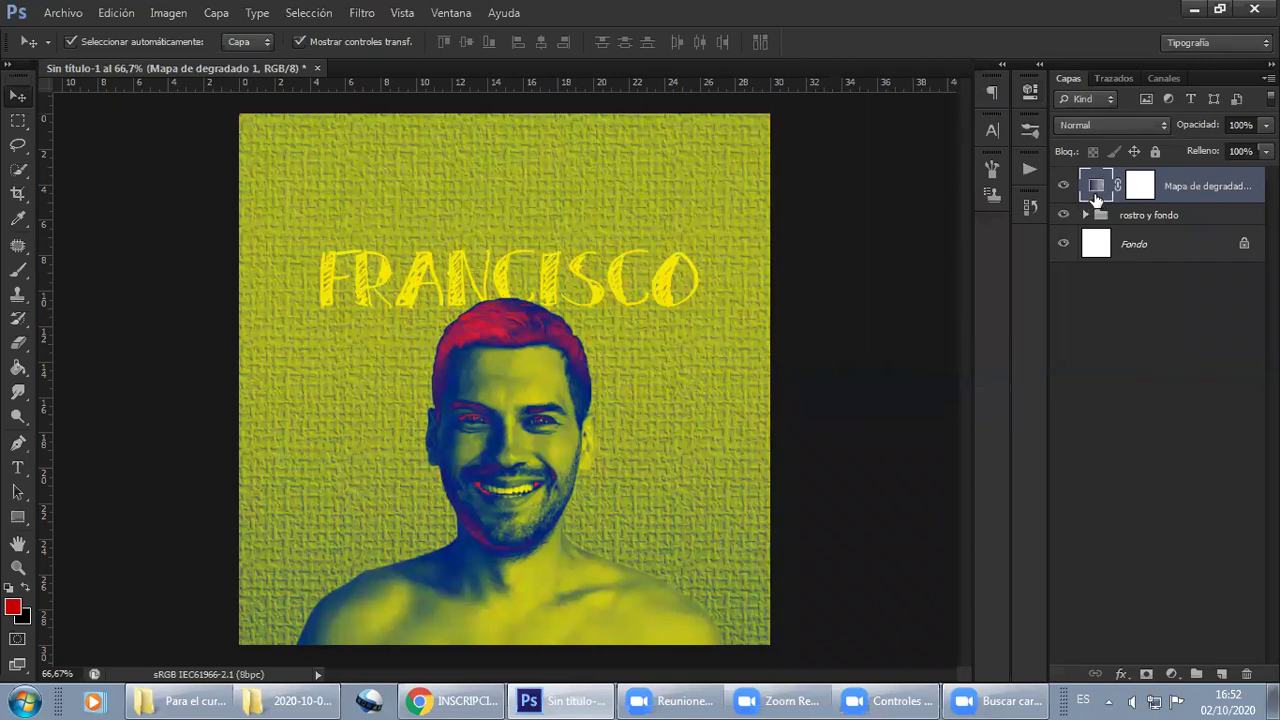
Replace the gradient map with a Selective Color adjustment layer
{"action": "key", "text": "Delete"}
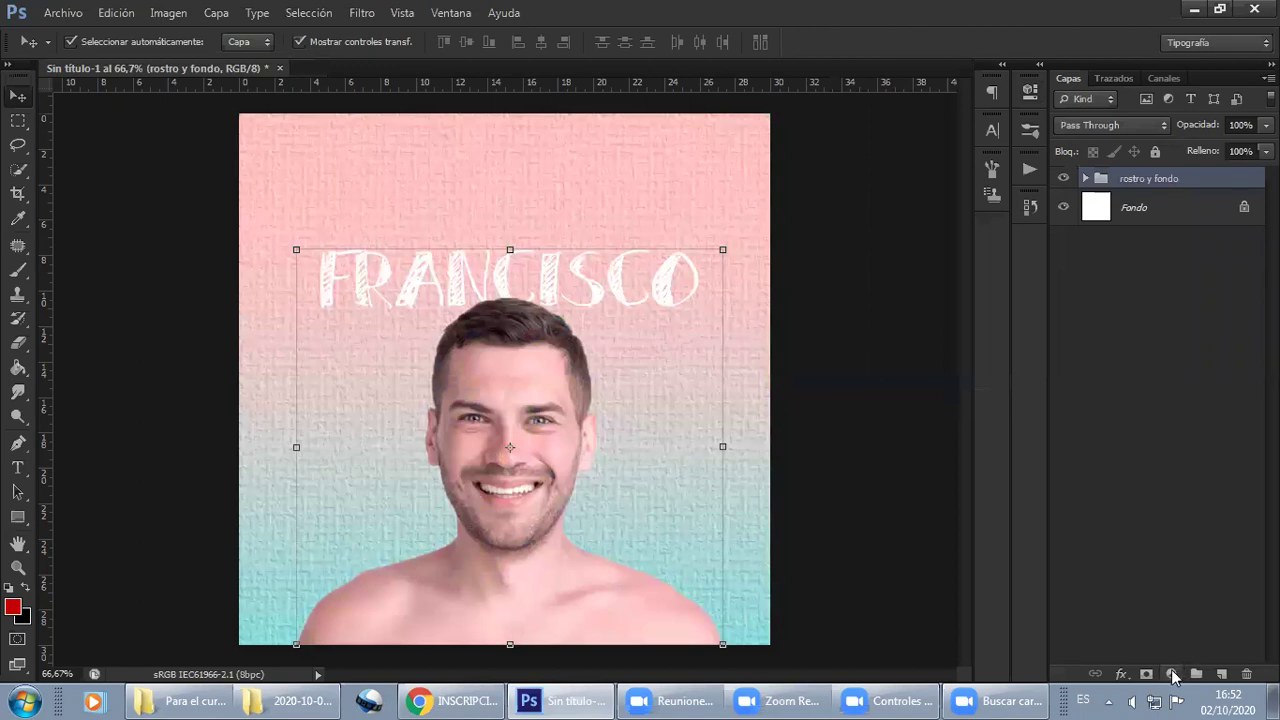
{"action": "left_click", "coordinate": [1172, 674]}
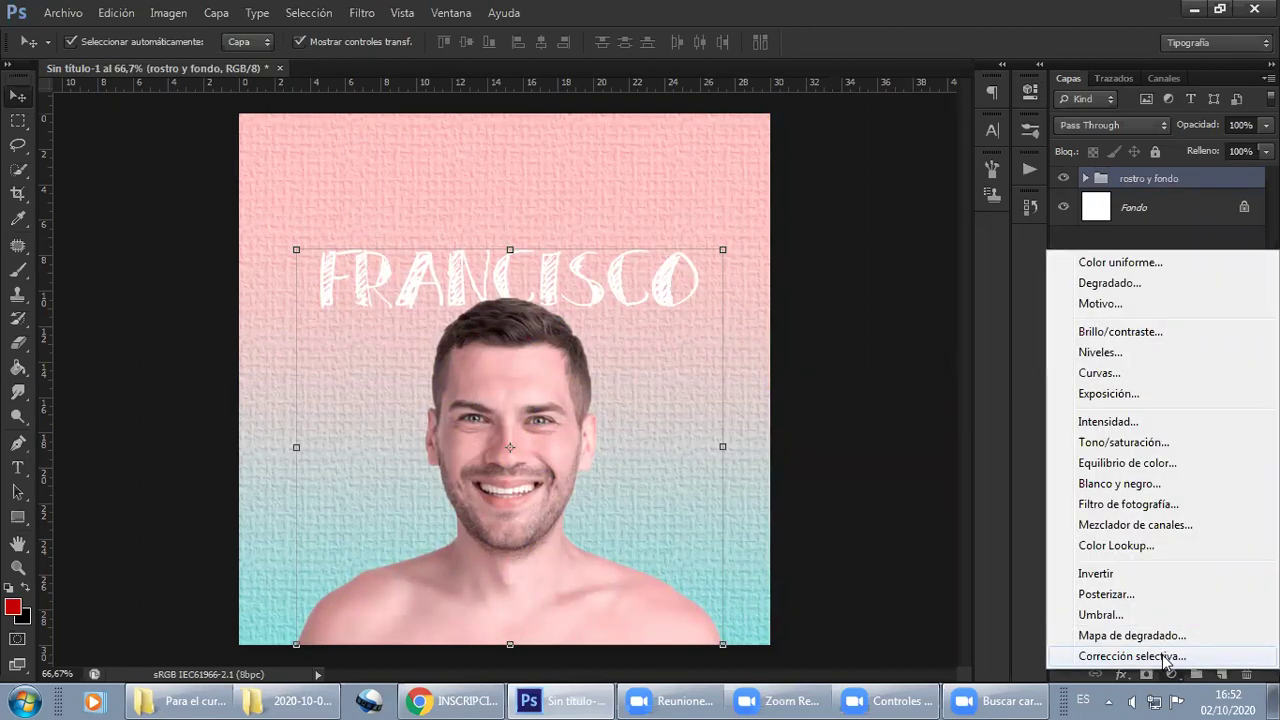
{"action": "left_click", "coordinate": [1165, 658]}
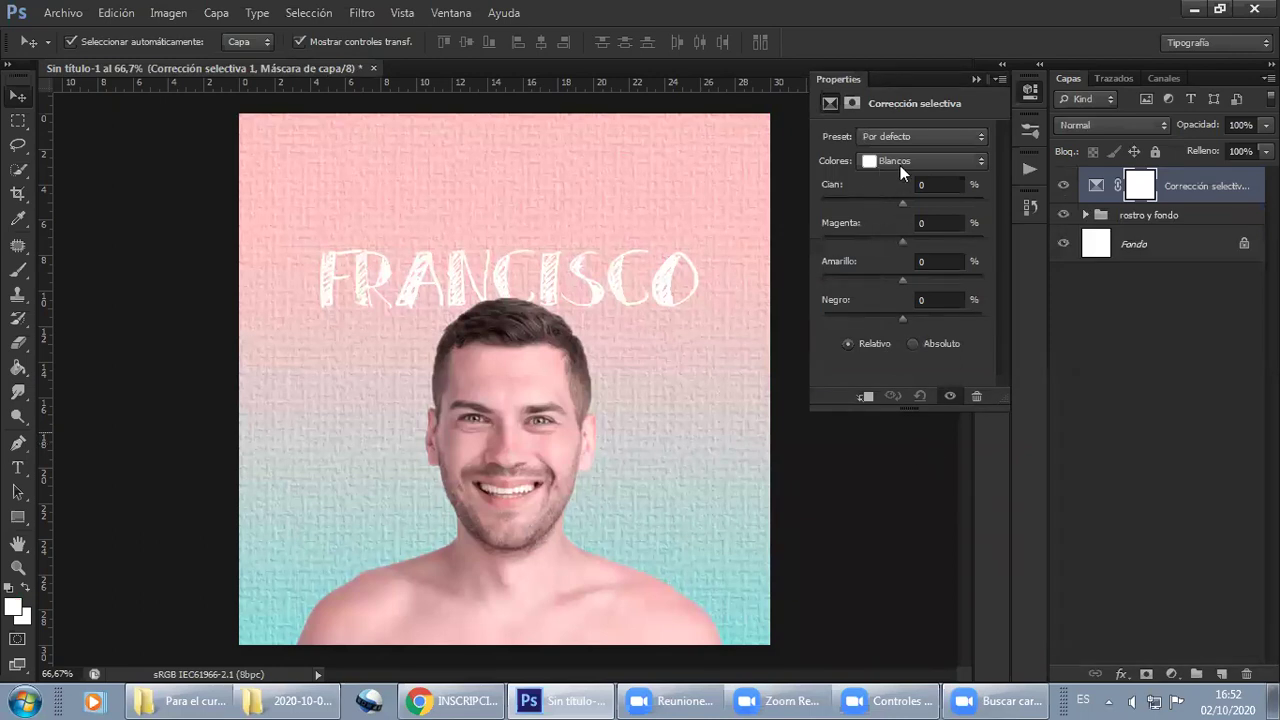
Adjust the Magentas range: cyan tried at +43 then set to 0, black back to zero
{"action": "left_click", "coordinate": [900, 163]}
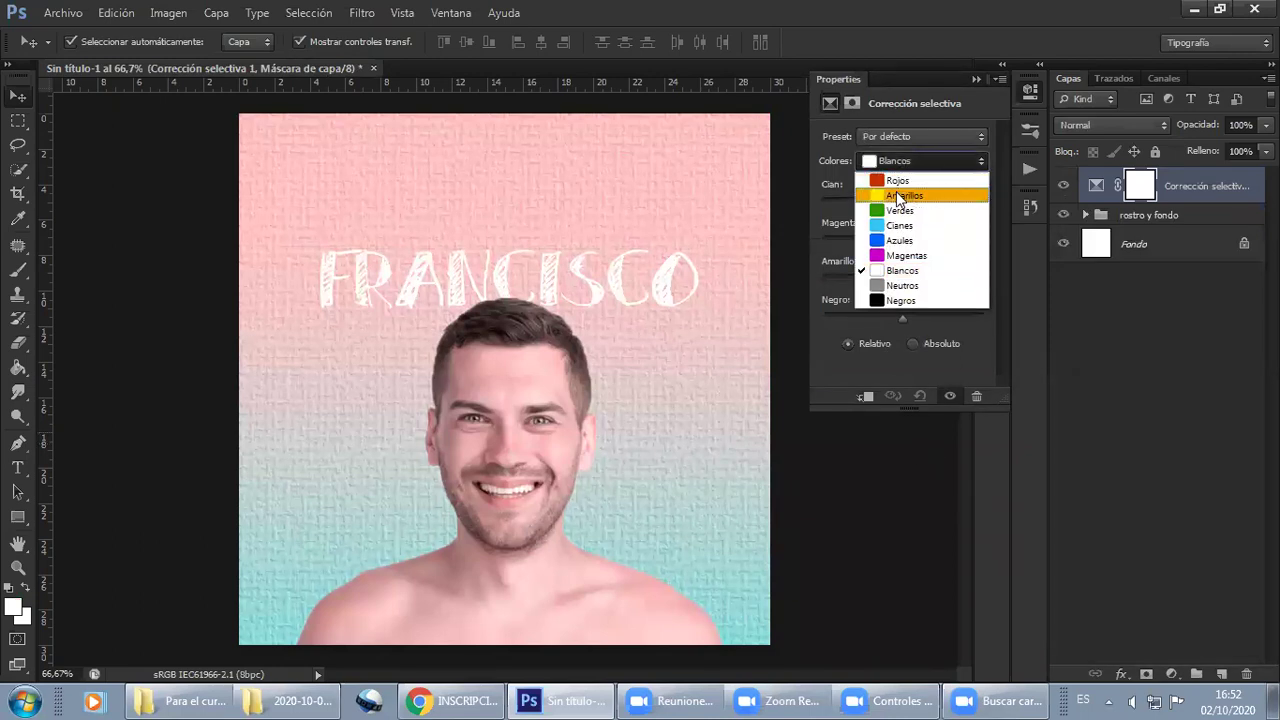
{"action": "left_click", "coordinate": [899, 256]}
{"action": "mouse_move", "coordinate": [903, 204]}
{"action": "left_mouse_down"}
{"action": "mouse_move", "coordinate": [945, 203]}
{"action": "mouse_move", "coordinate": [900, 203]}
{"action": "left_mouse_up"}
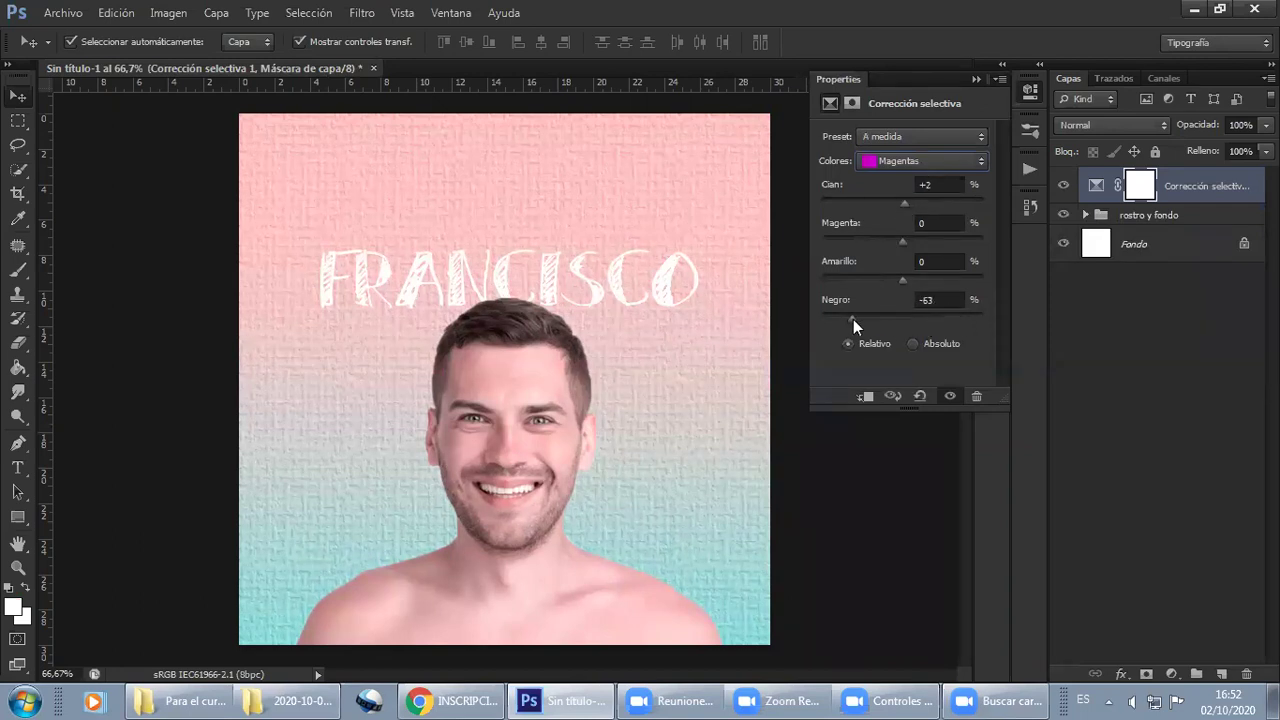
{"action": "left_click_drag", "start_coordinate": [902, 319], "coordinate": [903, 319]}
{"action": "left_click", "coordinate": [925, 184]}
{"action": "type", "text": "0"}
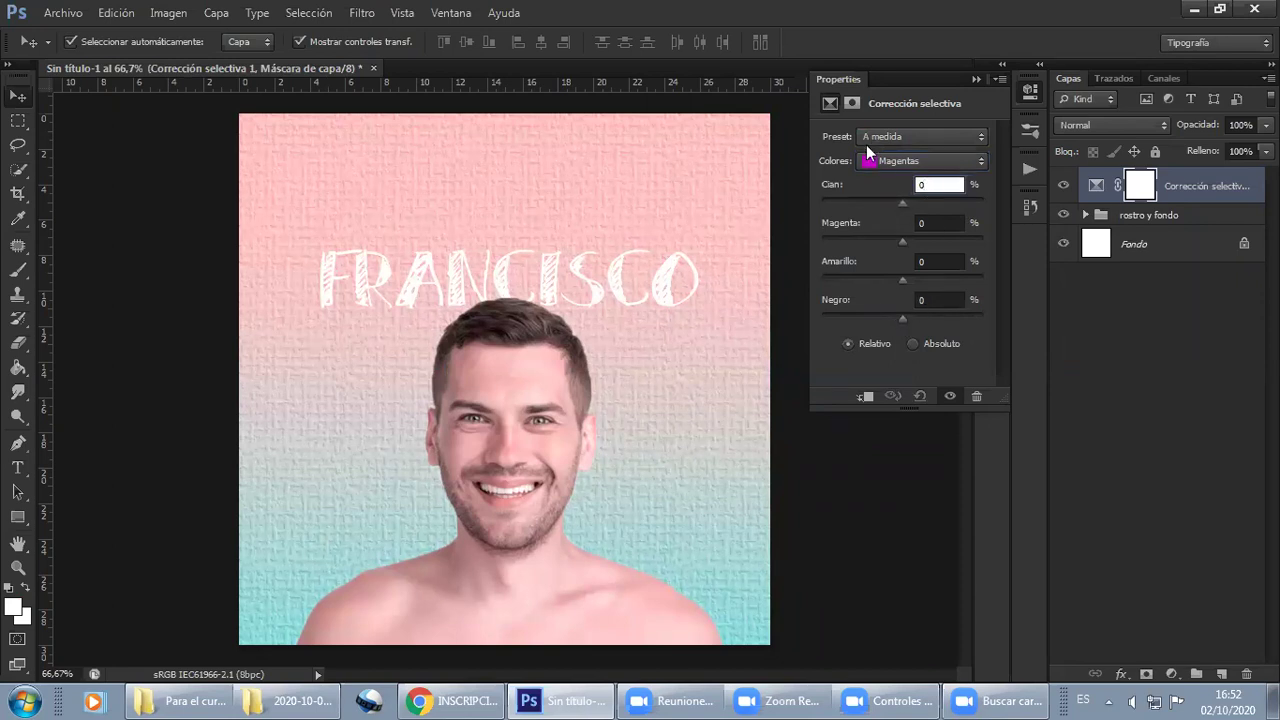
Tweak the Whites' black amount, then delete the Selective Color layer
{"action": "left_click", "coordinate": [870, 160]}
{"action": "left_click", "coordinate": [895, 274]}
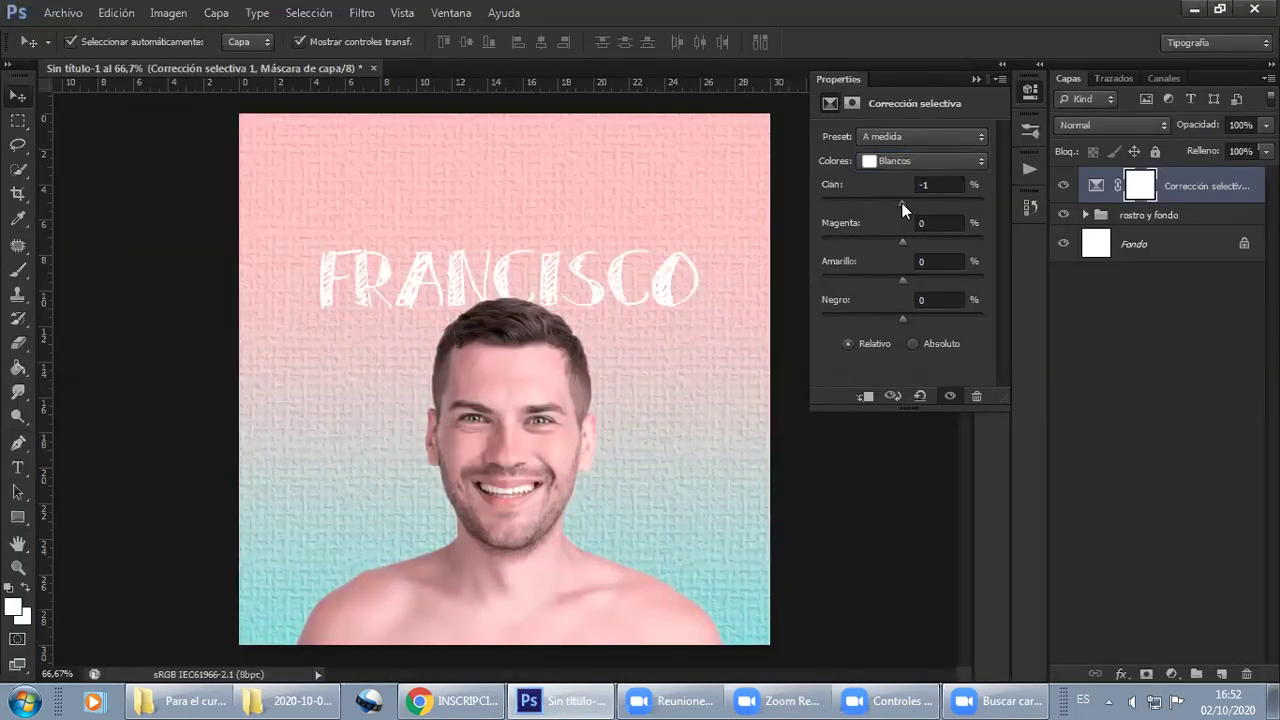
{"action": "left_click_drag", "start_coordinate": [903, 319], "coordinate": [836, 319]}
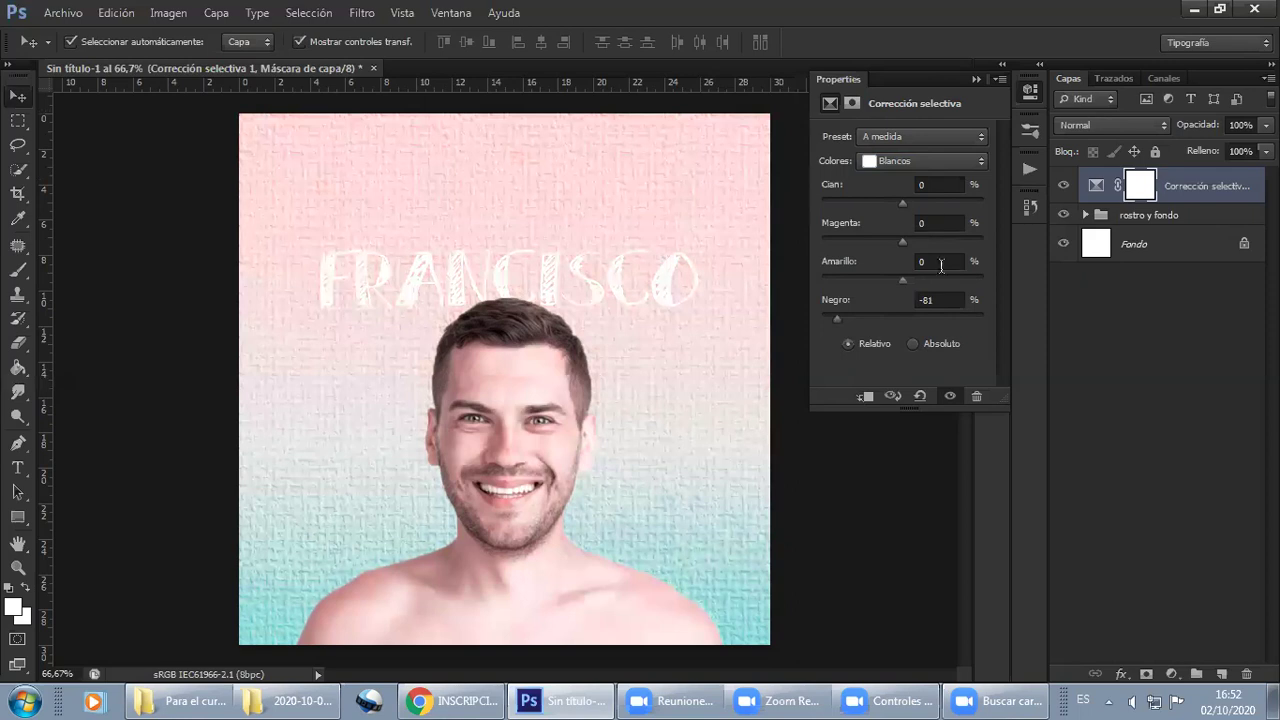
{"action": "left_click_drag", "start_coordinate": [862, 319], "coordinate": [901, 320]}
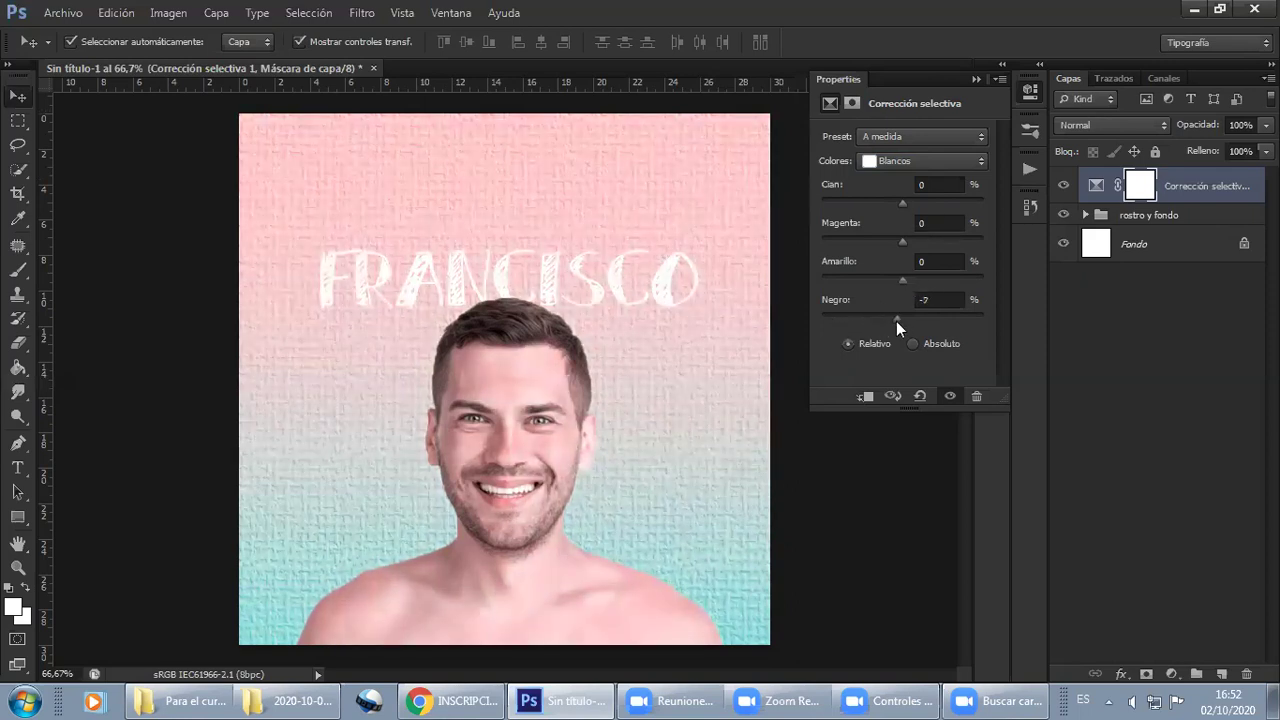
{"action": "left_click", "coordinate": [888, 161]}
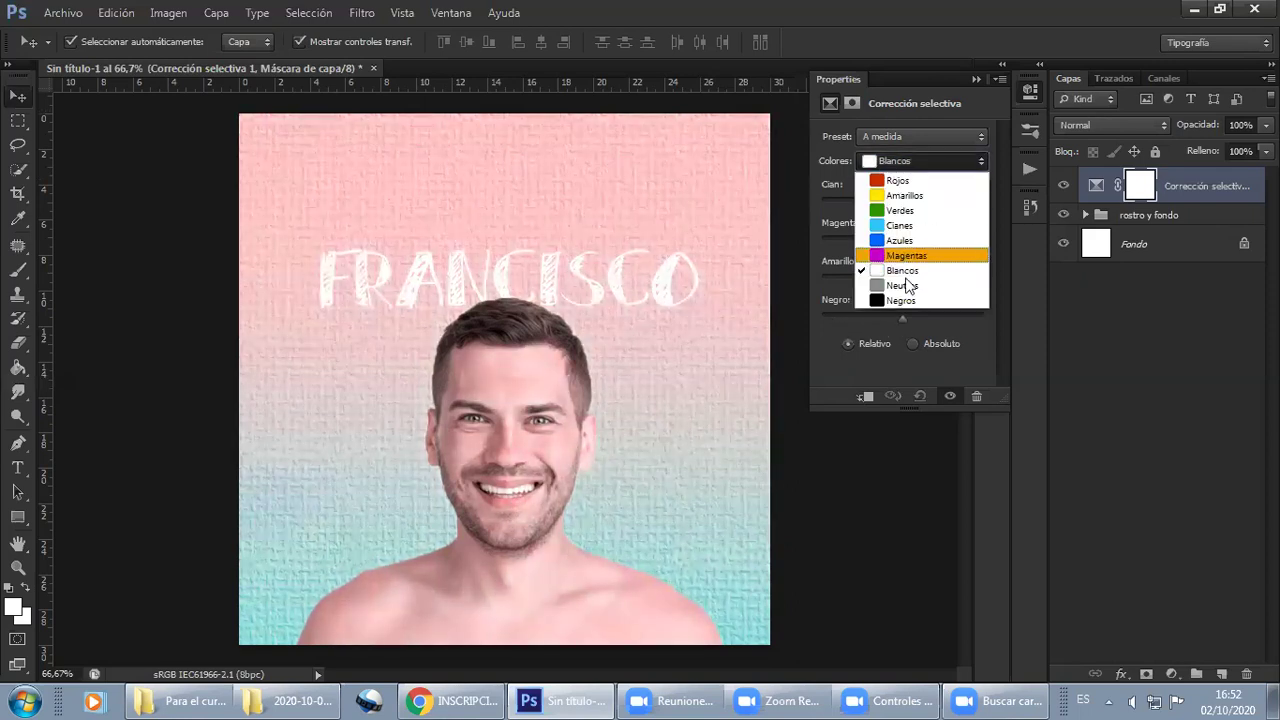
{"action": "left_click", "coordinate": [991, 101]}
{"action": "left_click", "coordinate": [976, 80]}
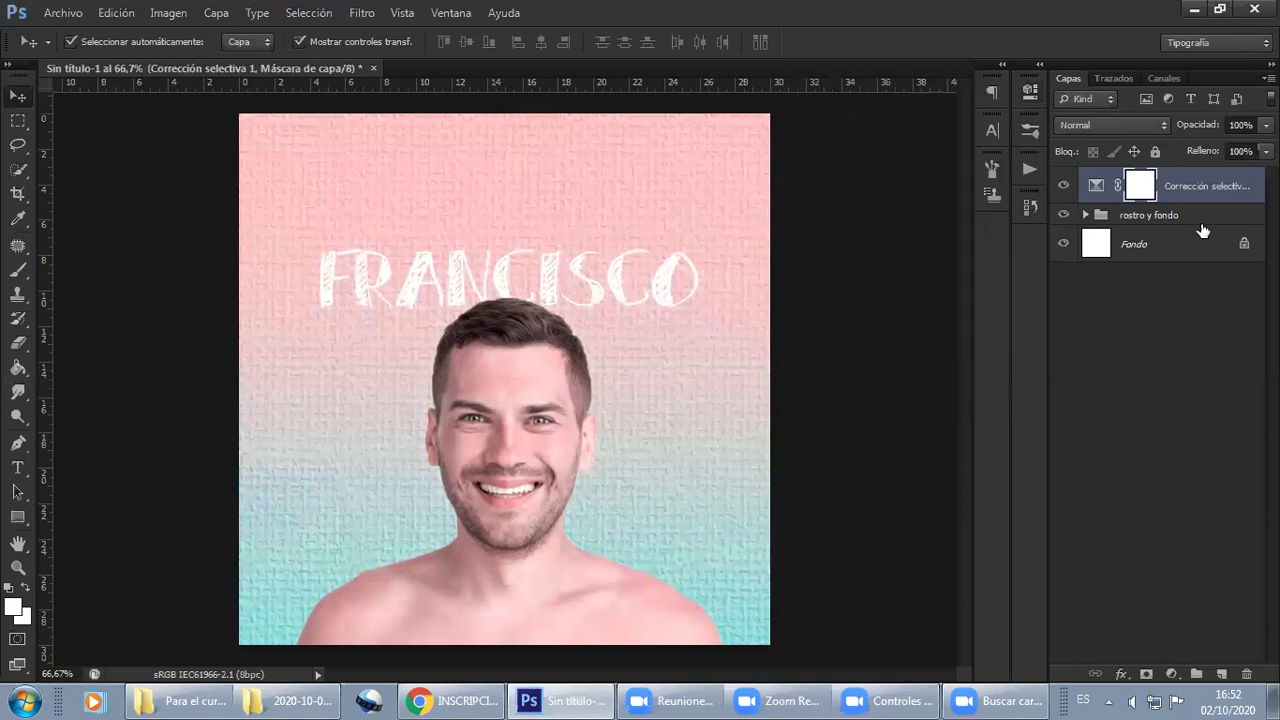
{"action": "key", "text": "Delete"}
{"action": "left_click", "coordinate": [1197, 374]}
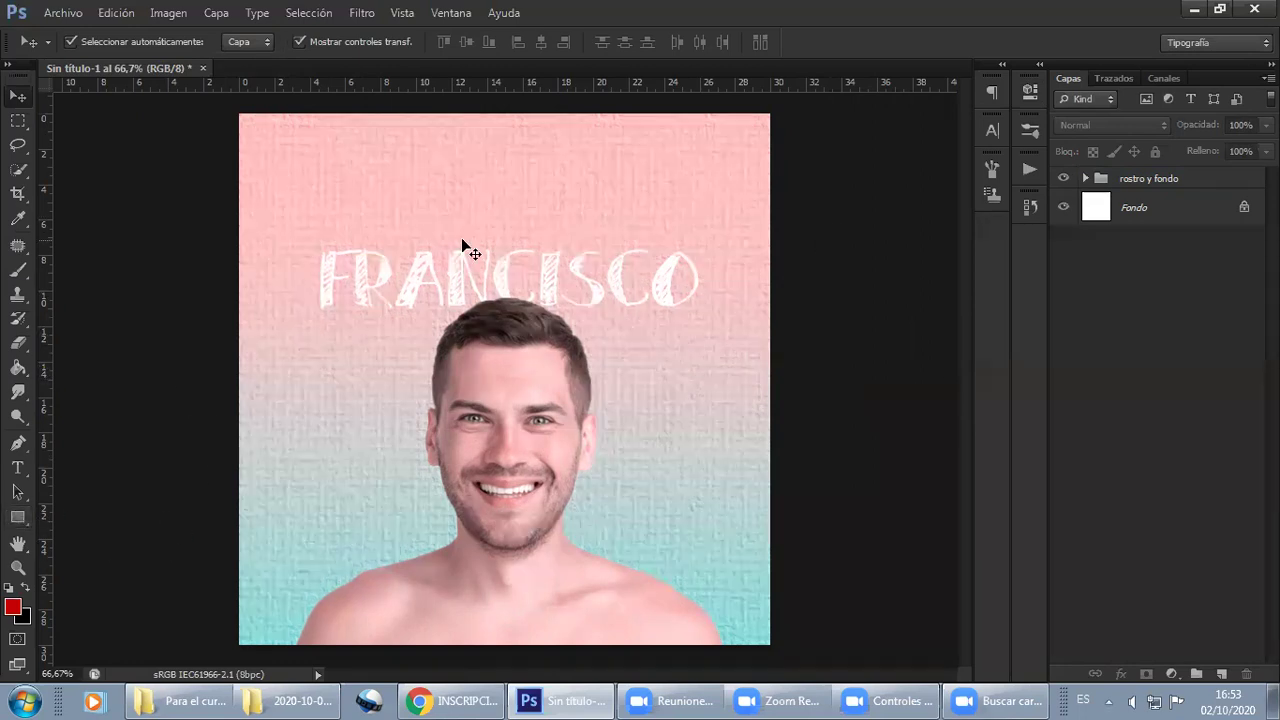
{"action": "left_click_drag", "start_coordinate": [668, 290], "coordinate": [668, 292]}
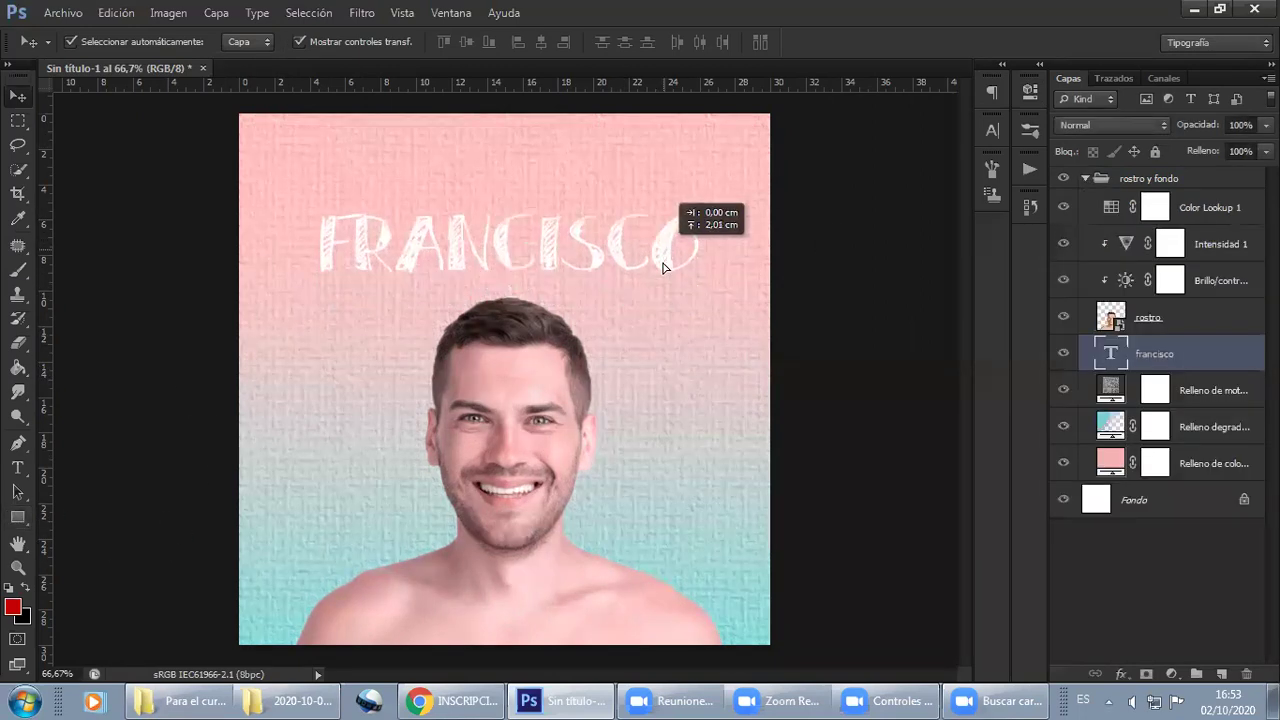
{"action": "left_click", "coordinate": [880, 242]}
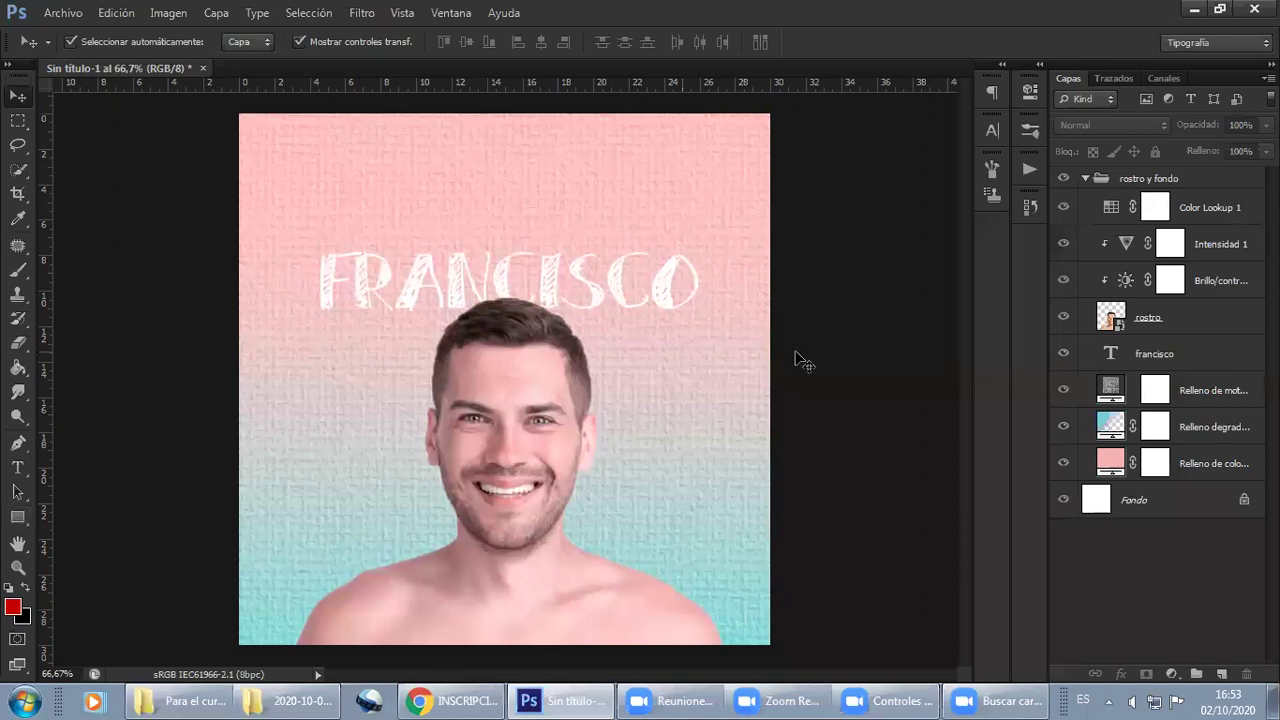
{"action": "left_click", "coordinate": [1086, 179]}
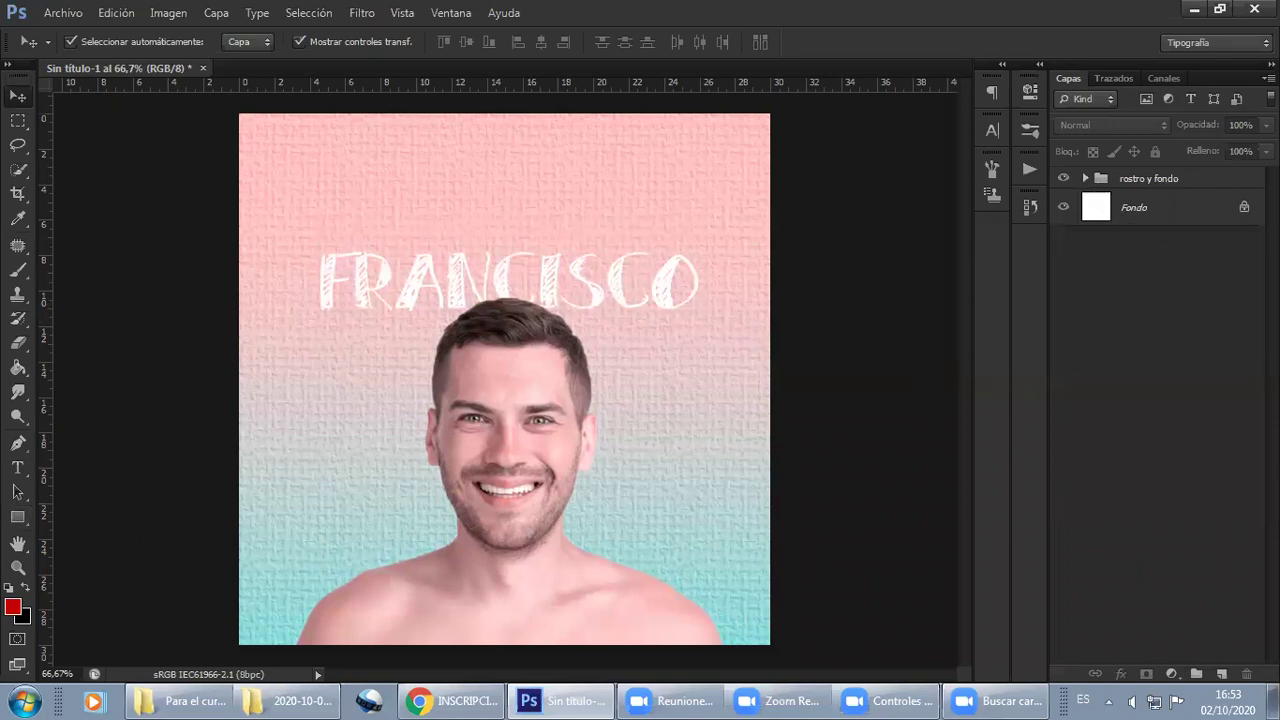
{"action": "left_click", "coordinate": [1086, 179]}
{"action": "left_click", "coordinate": [1086, 179]}
{"action": "left_click", "coordinate": [1150, 215]}
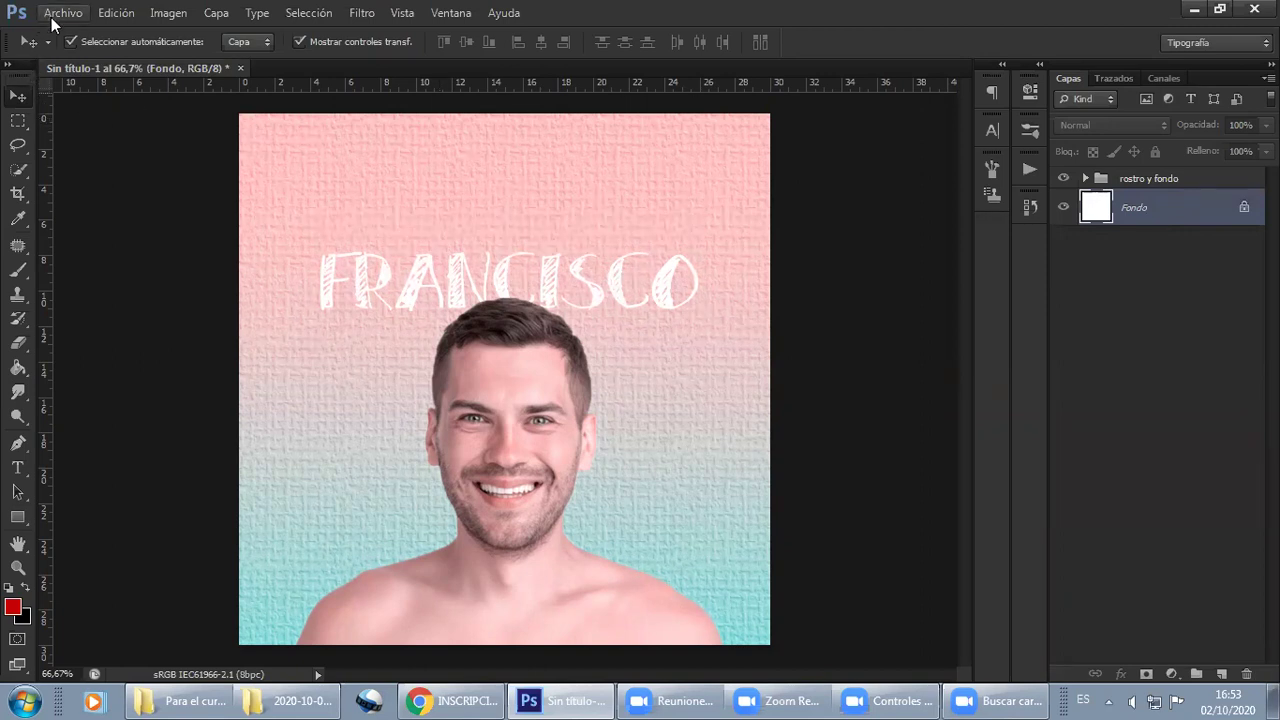
{"action": "left_click", "coordinate": [797, 328]}
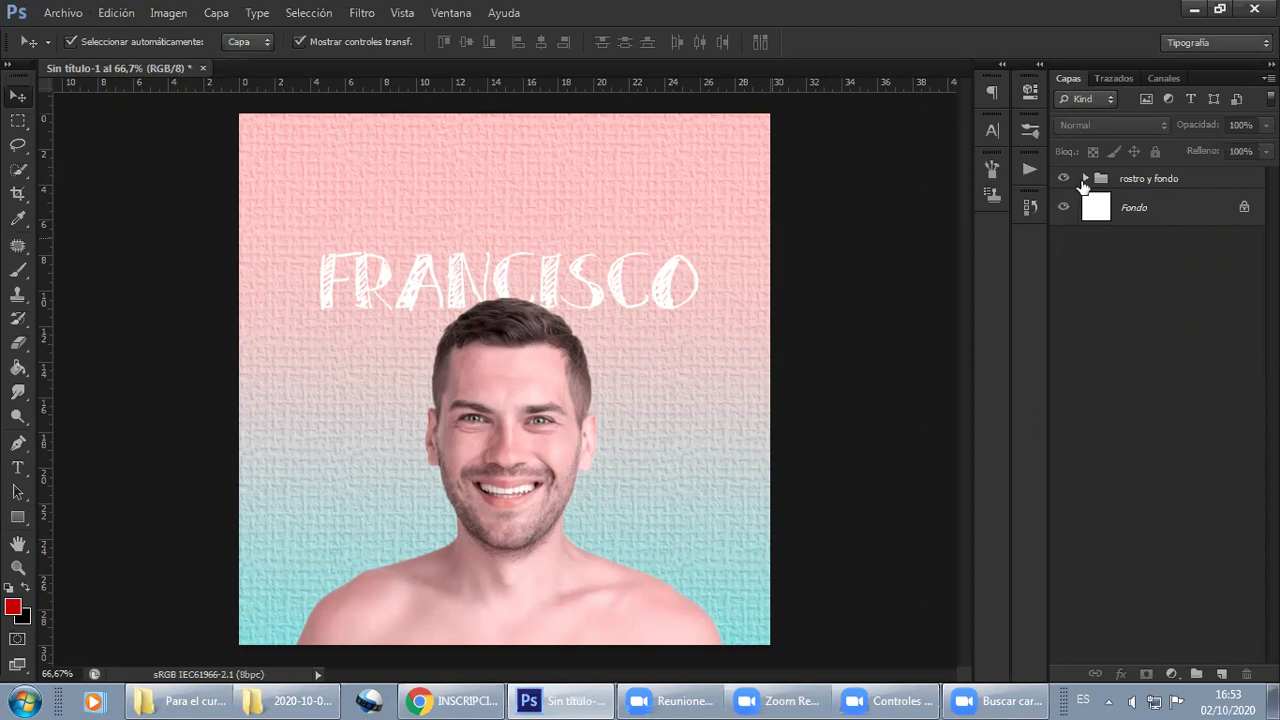
{"action": "left_click", "coordinate": [1085, 178]}
{"action": "left_click", "coordinate": [1087, 179]}
{"action": "left_click", "coordinate": [1087, 179]}
Save As into Desktop > Para el curso de Photoshop with the name 'rostro'
{"action": "left_click", "coordinate": [67, 15]}
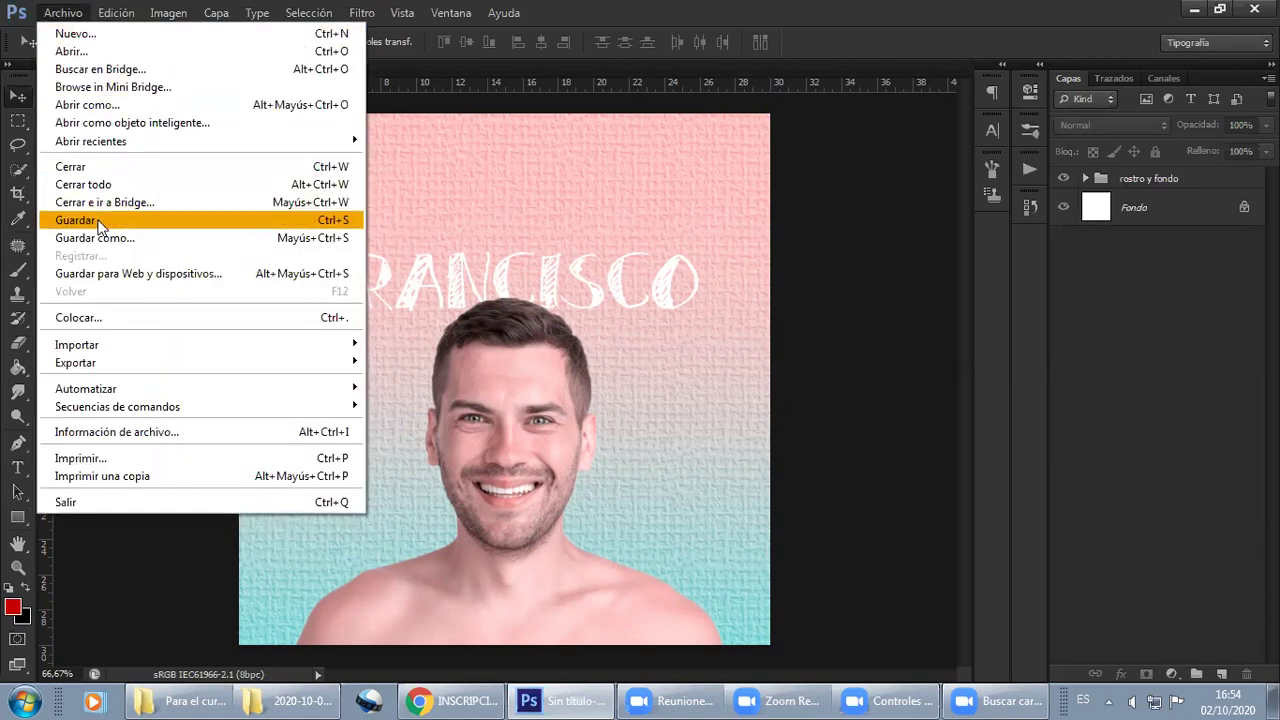
{"action": "left_click", "coordinate": [100, 237]}
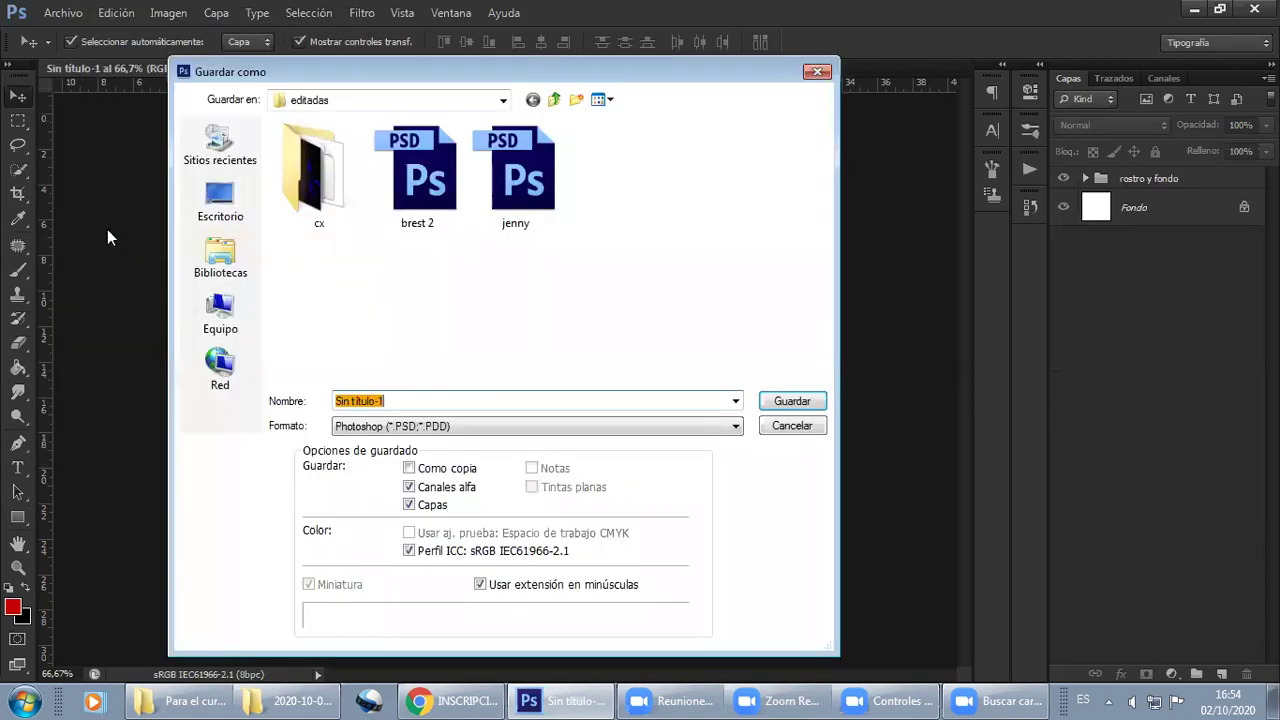
{"action": "left_click", "coordinate": [225, 212]}
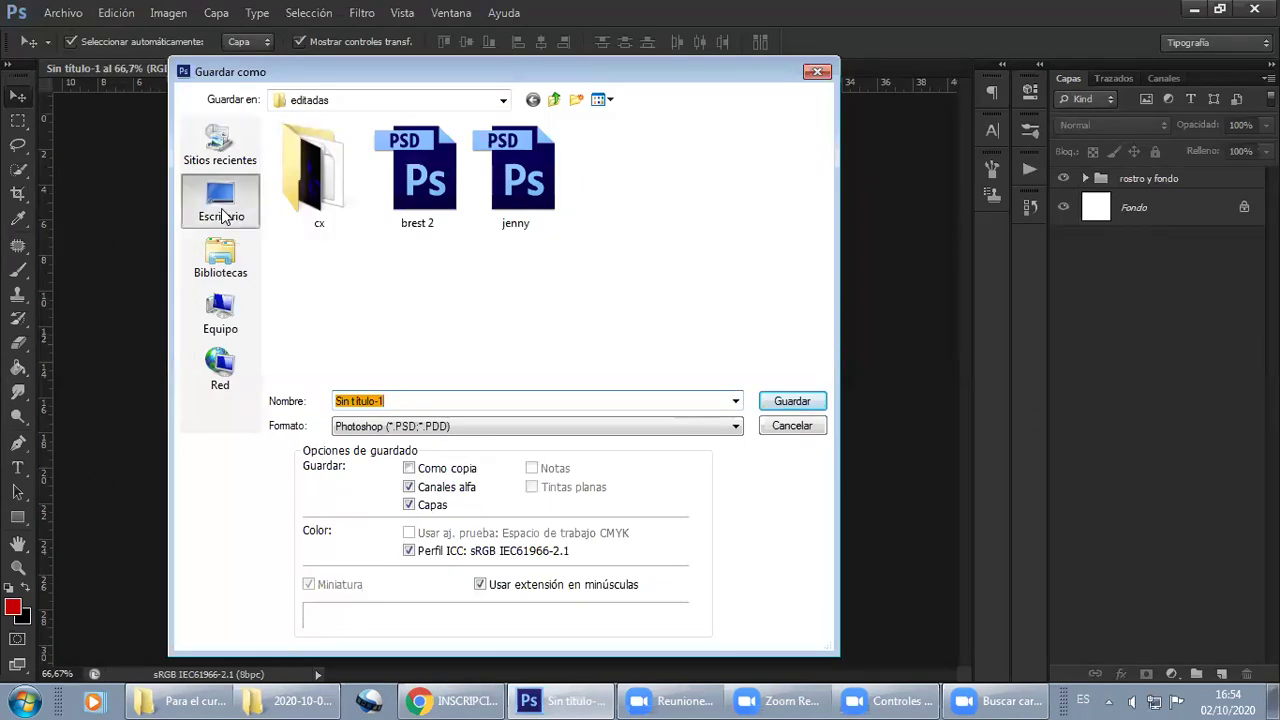
{"action": "scroll", "coordinate": [817, 210], "scroll_direction": "down", "scroll_amount": 1}
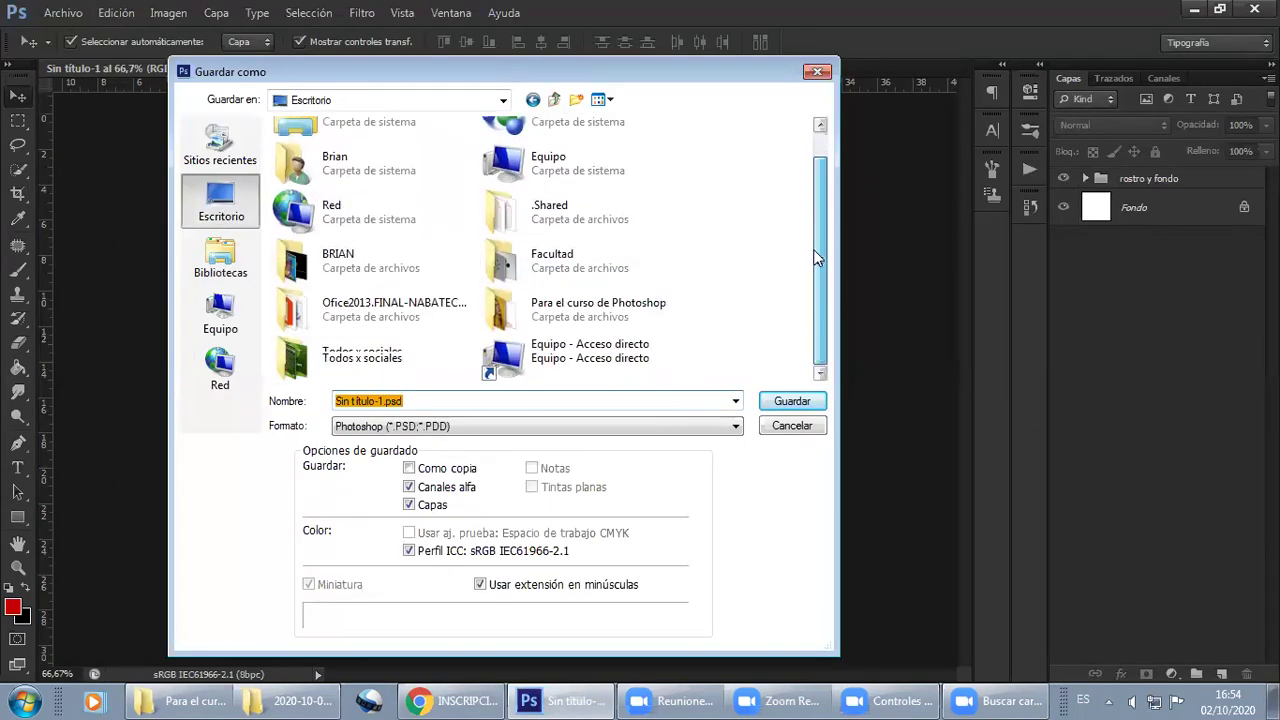
{"action": "double_click", "coordinate": [579, 315]}
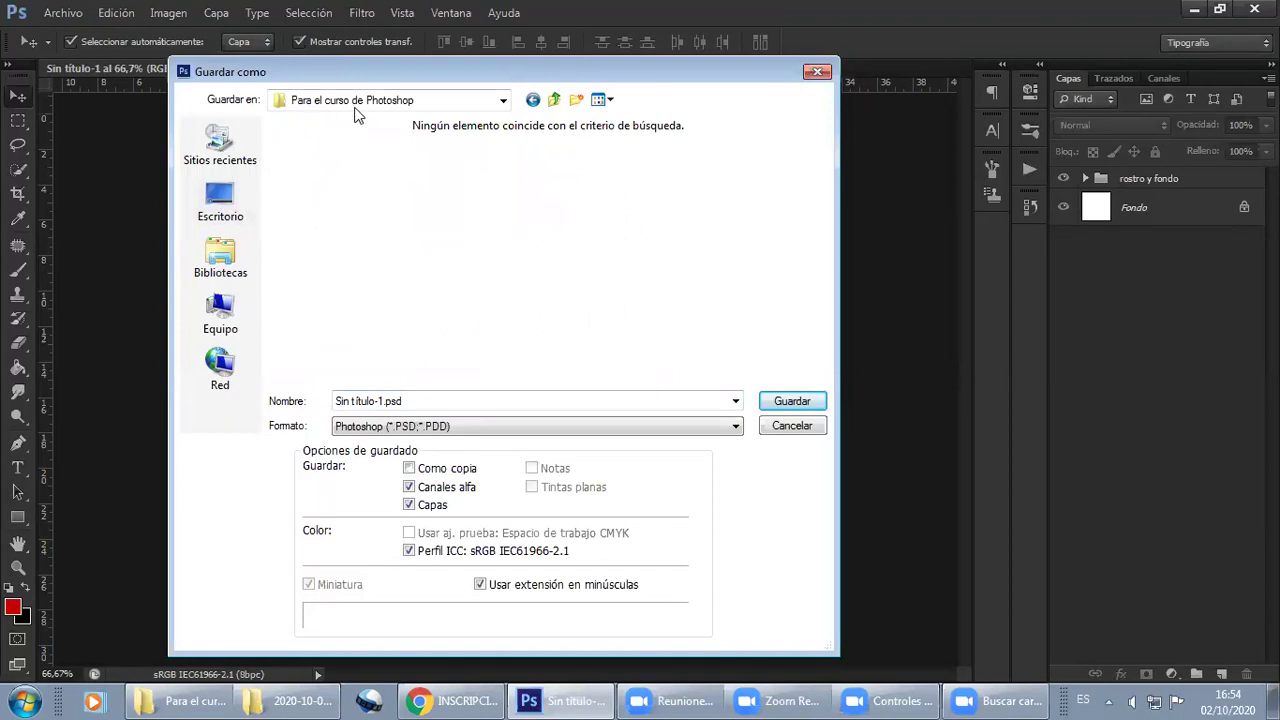
{"action": "left_click", "coordinate": [425, 398]}
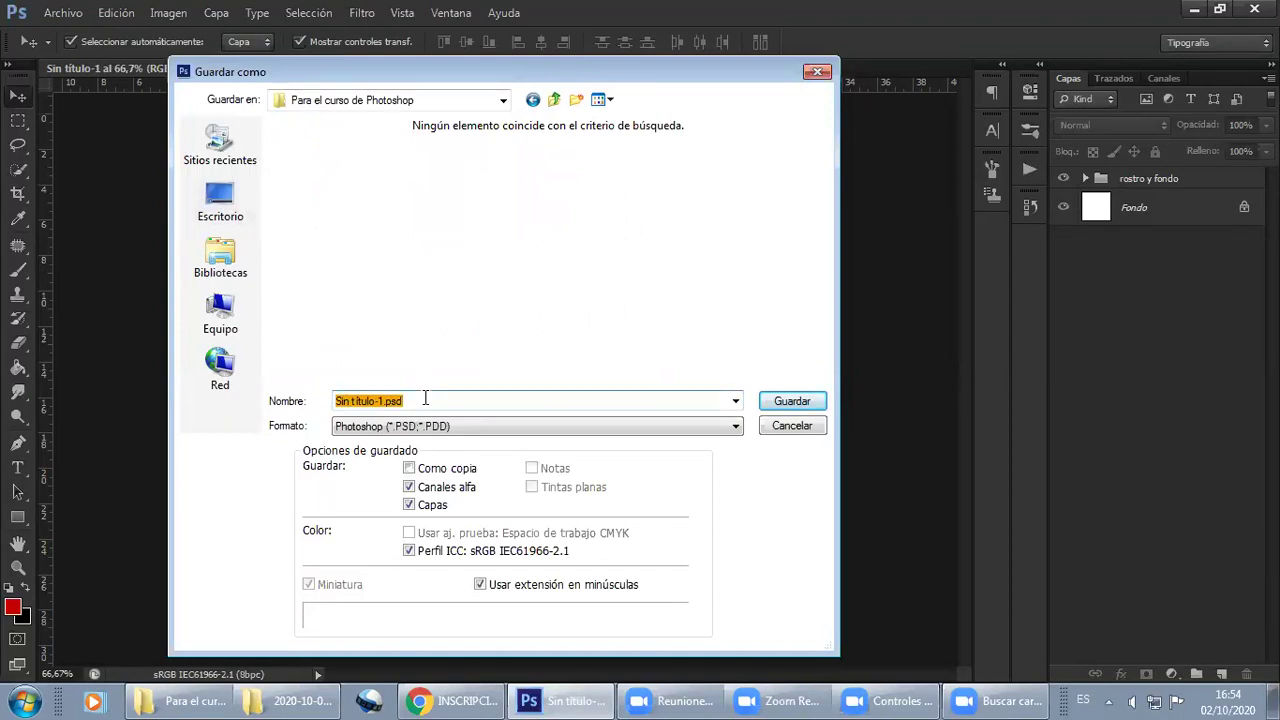
{"action": "type", "text": "rostro"}
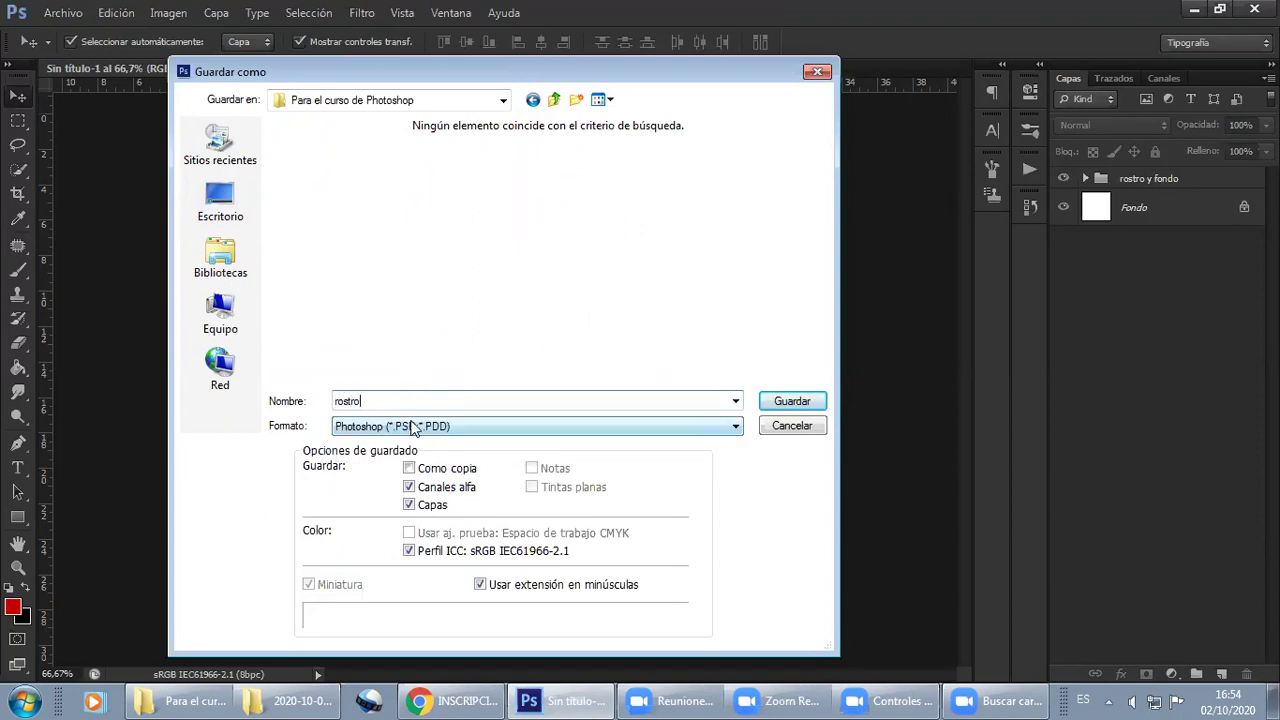
Set the file format to JPEG and save as rostro.jpg
{"action": "left_click", "coordinate": [383, 429]}
{"action": "left_click", "coordinate": [383, 538]}
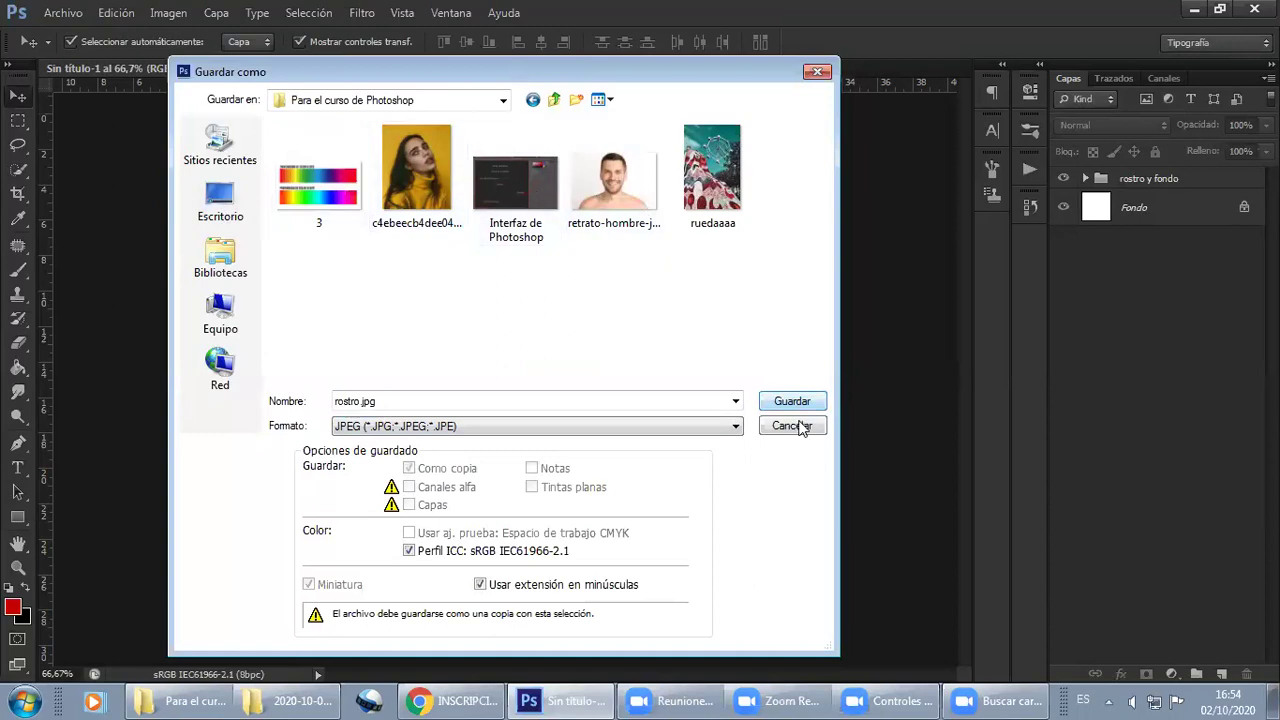
{"action": "left_click", "coordinate": [735, 401]}
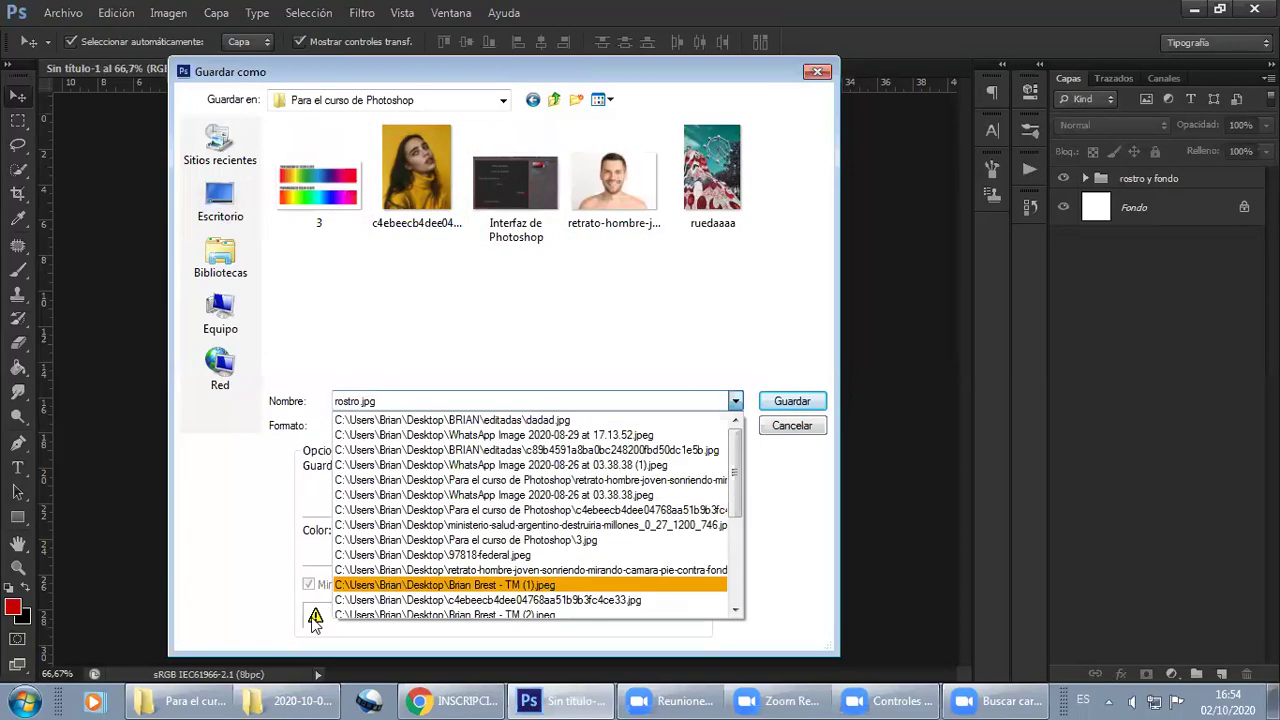
{"action": "left_click", "coordinate": [631, 348]}
{"action": "left_click", "coordinate": [540, 426]}
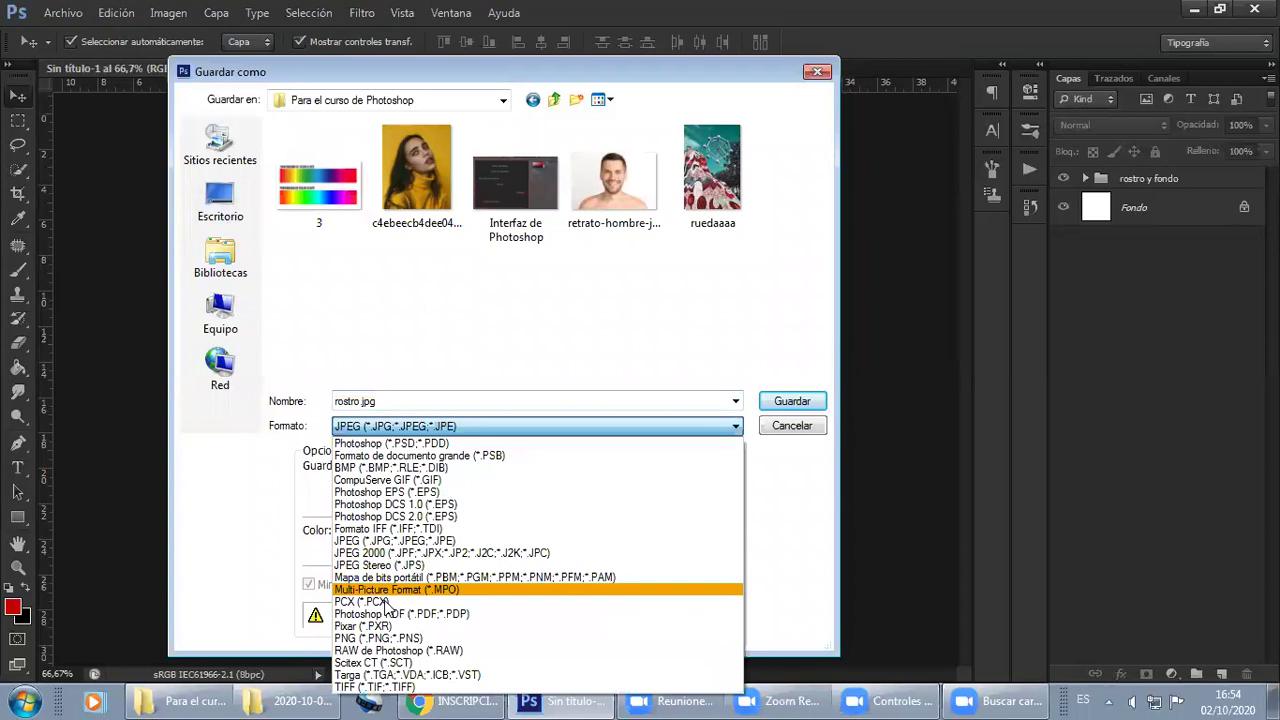
{"action": "left_click", "coordinate": [378, 638]}
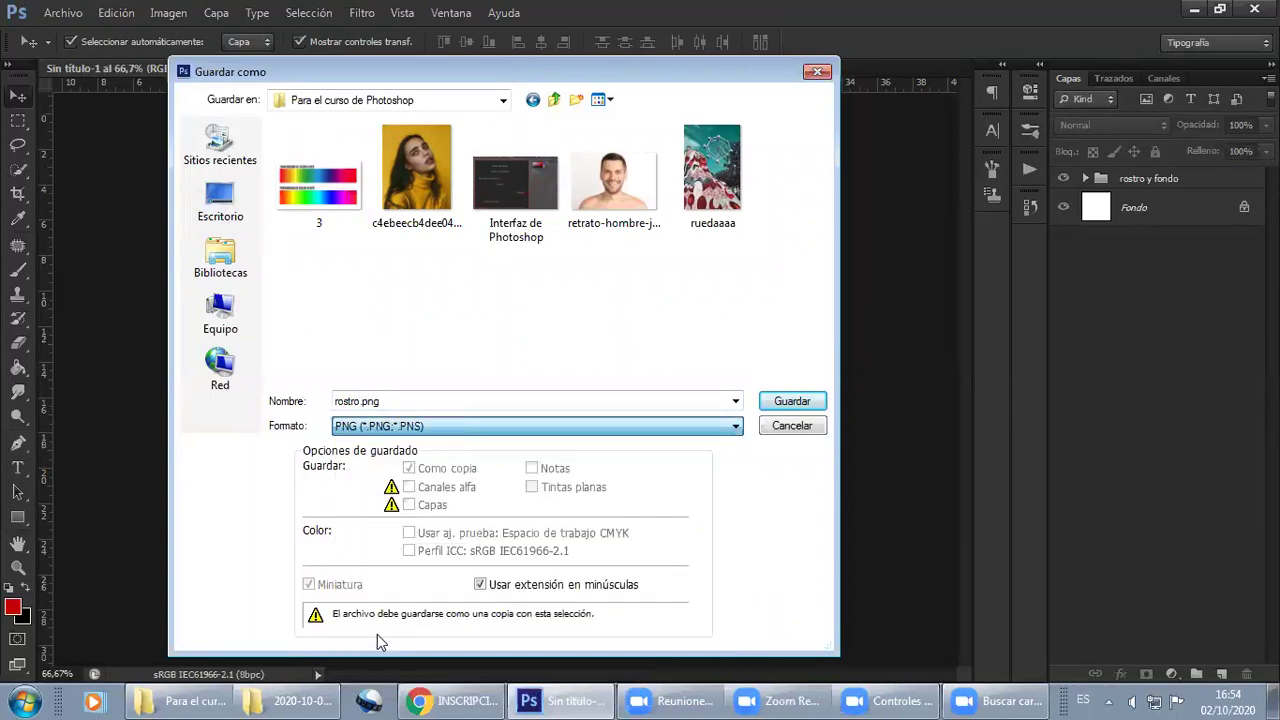
{"action": "left_click", "coordinate": [434, 400]}
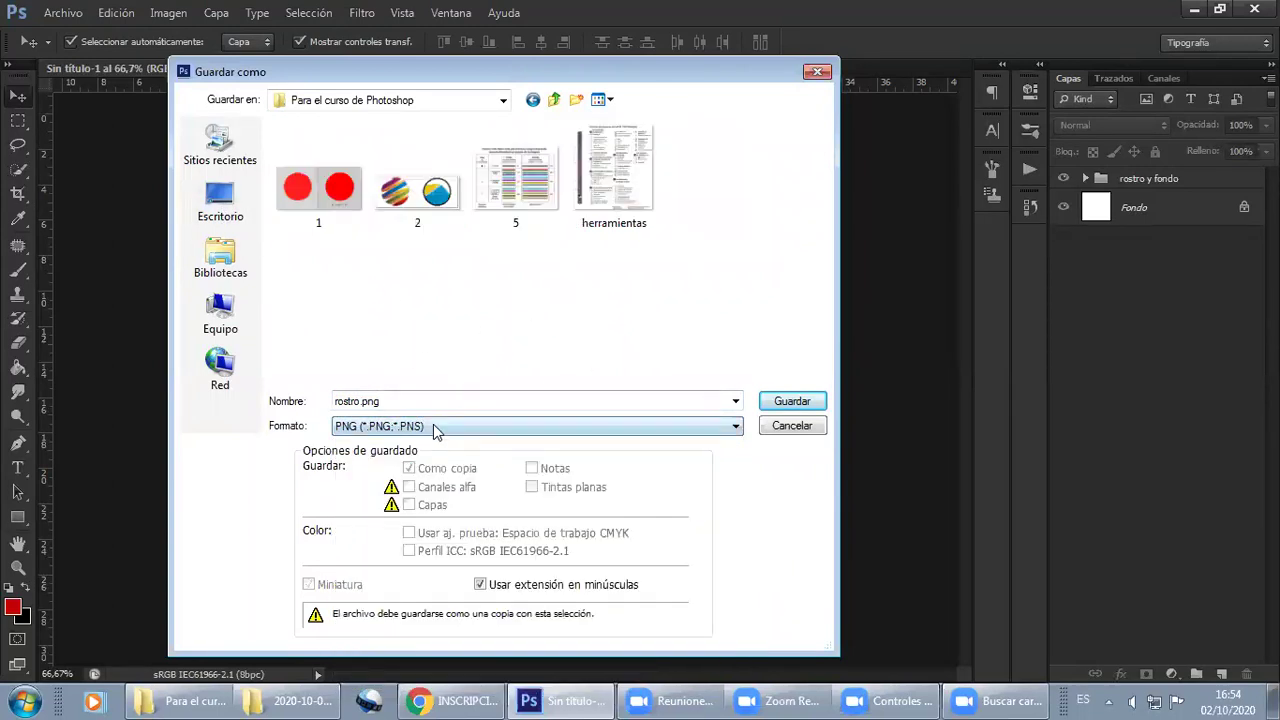
{"action": "left_click", "coordinate": [433, 424]}
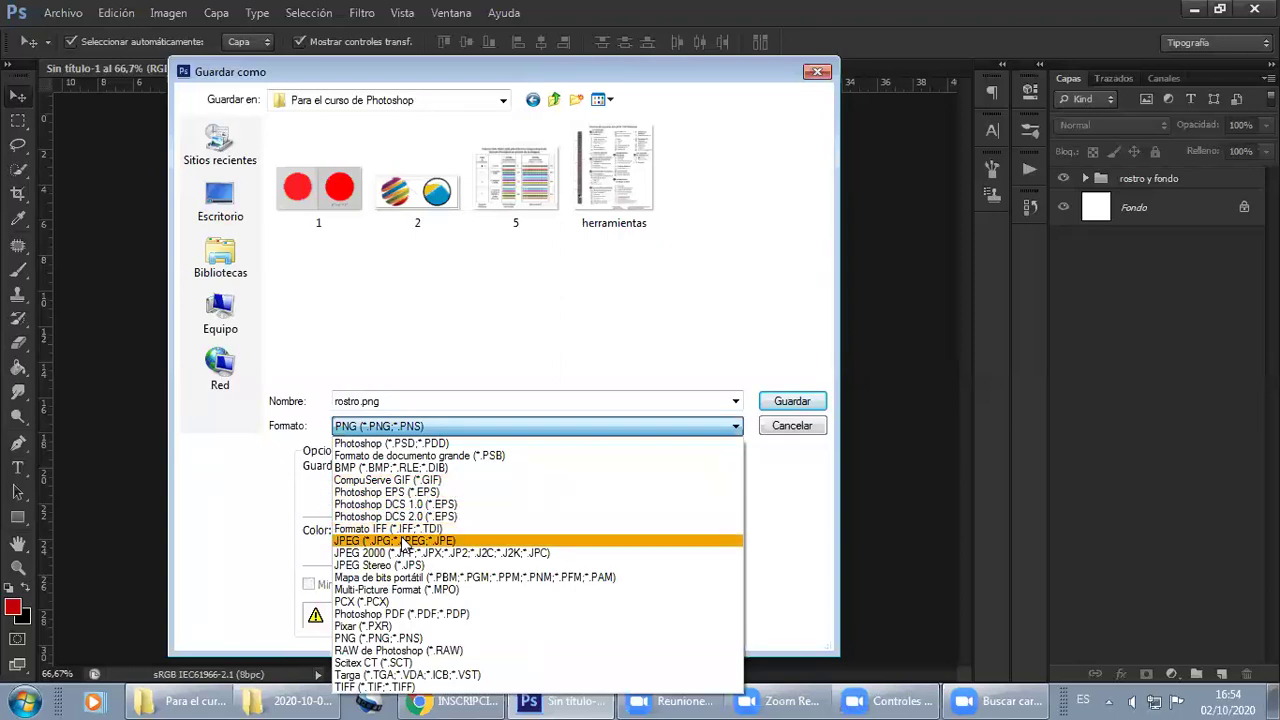
{"action": "left_click", "coordinate": [405, 541]}
{"action": "left_click", "coordinate": [790, 400]}
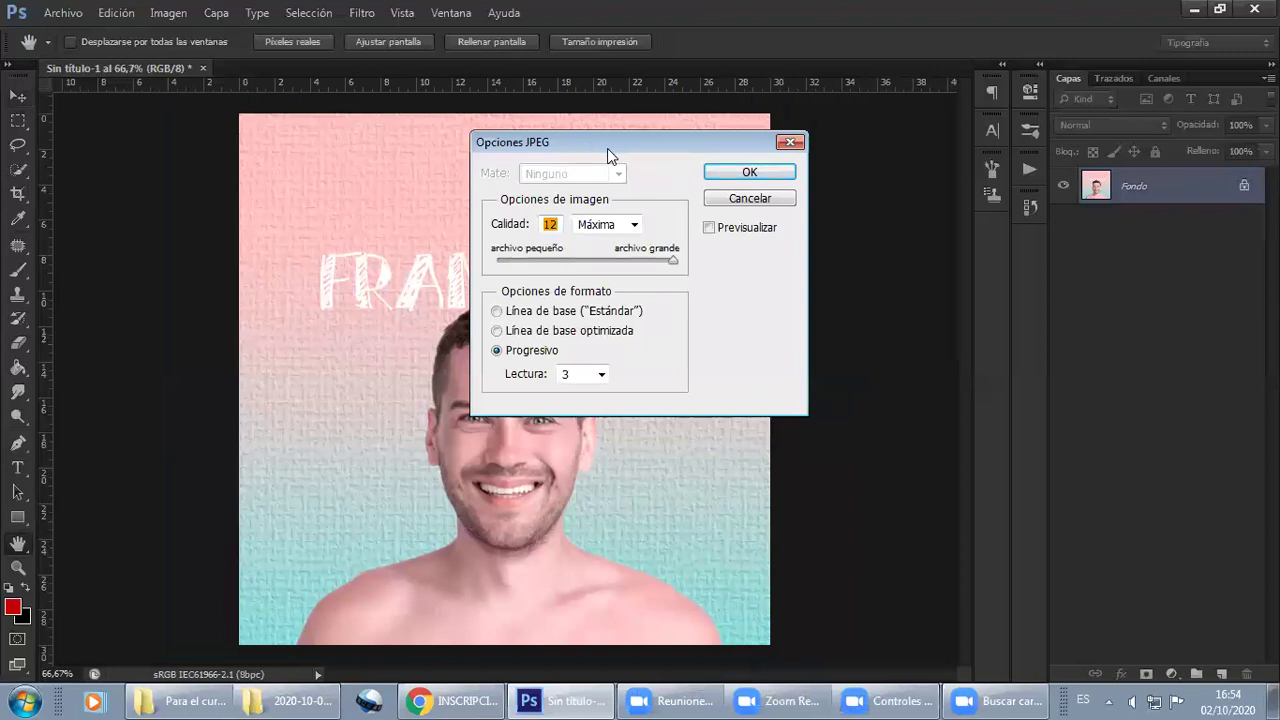
Set JPEG options to maximum quality with baseline standard encoding, then cancel the save
{"action": "left_click_drag", "start_coordinate": [607, 148], "coordinate": [522, 170]}
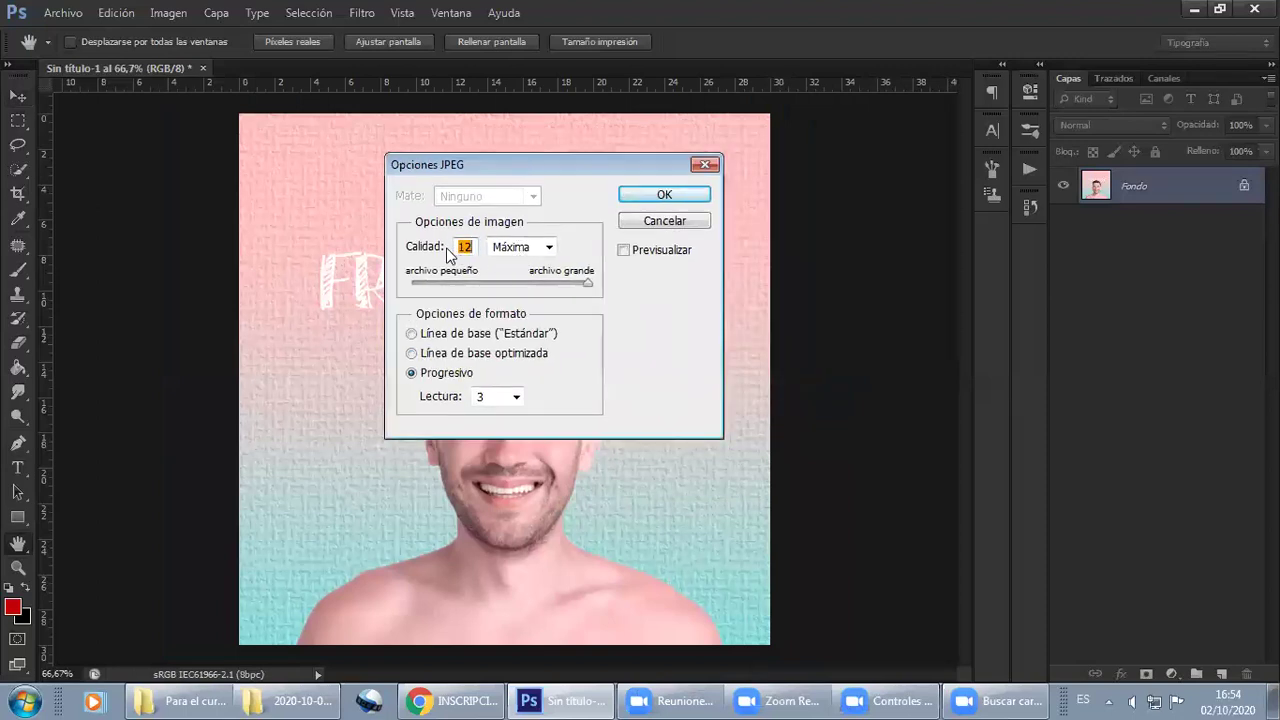
{"action": "left_click", "coordinate": [548, 247]}
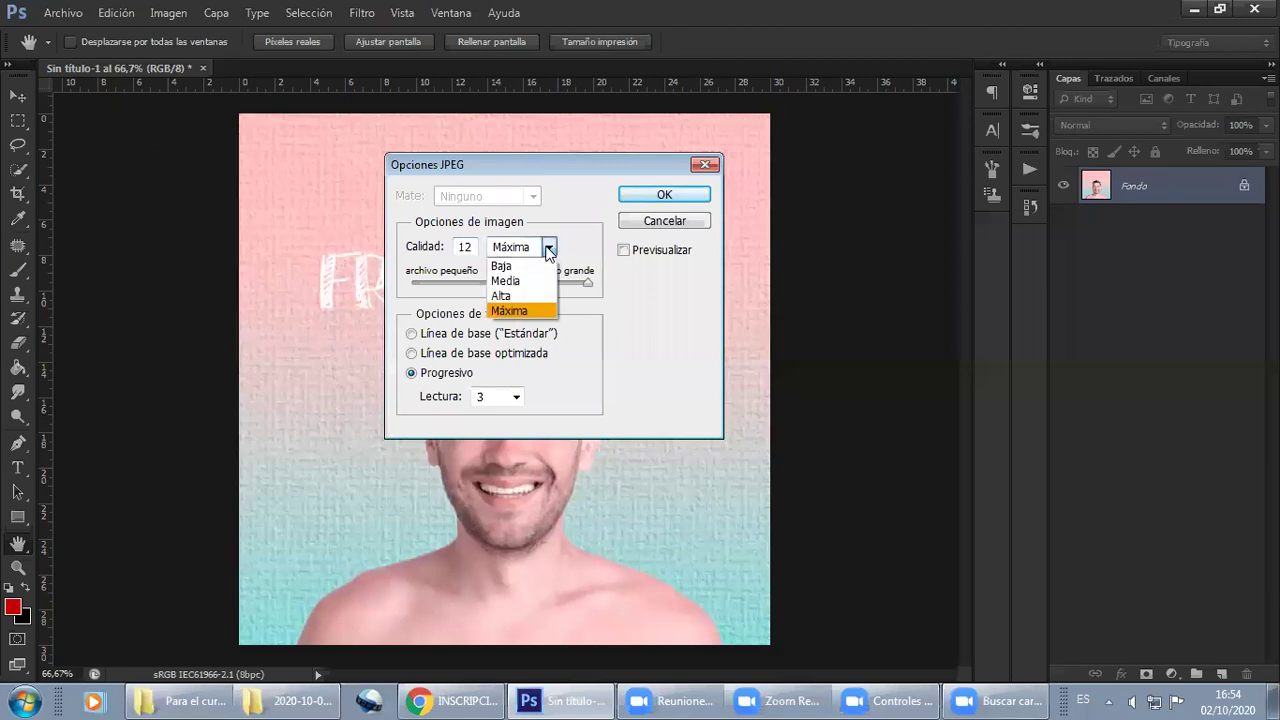
{"action": "left_click", "coordinate": [587, 283]}
{"action": "mouse_move", "coordinate": [587, 283]}
{"action": "left_mouse_down"}
{"action": "mouse_move", "coordinate": [513, 287]}
{"action": "mouse_move", "coordinate": [604, 290]}
{"action": "left_mouse_up"}
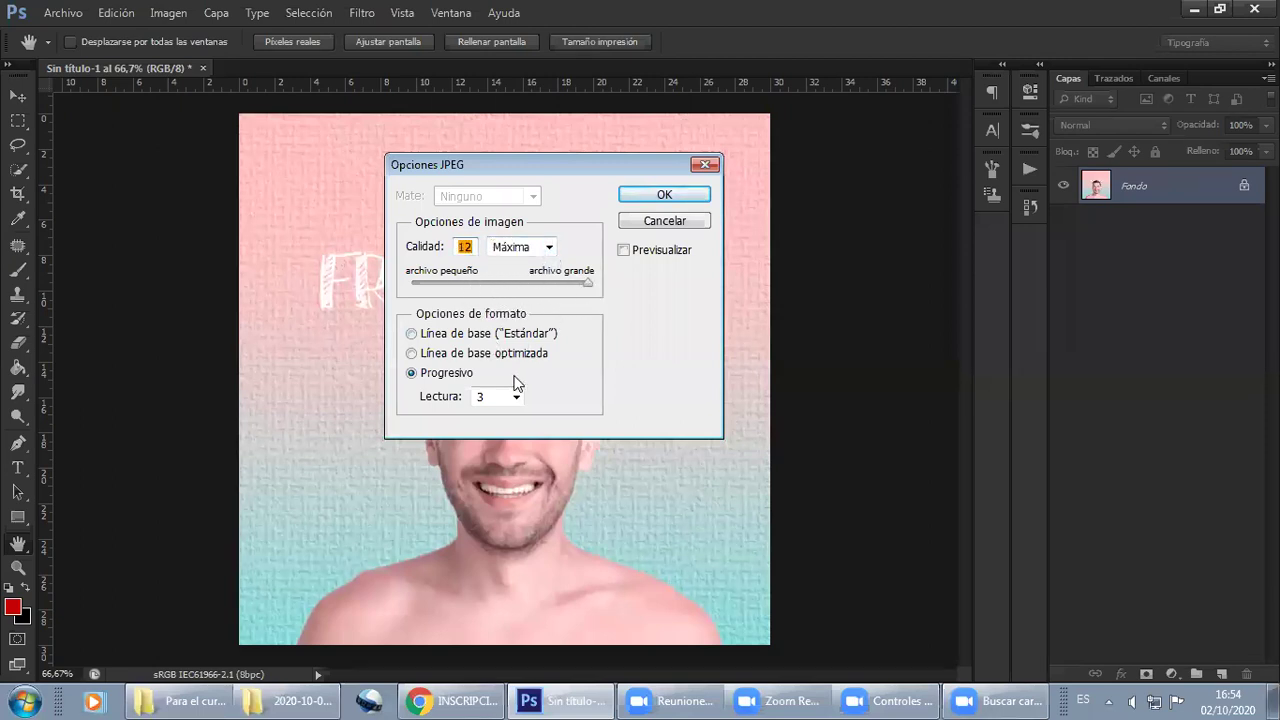
{"action": "left_click", "coordinate": [412, 334]}
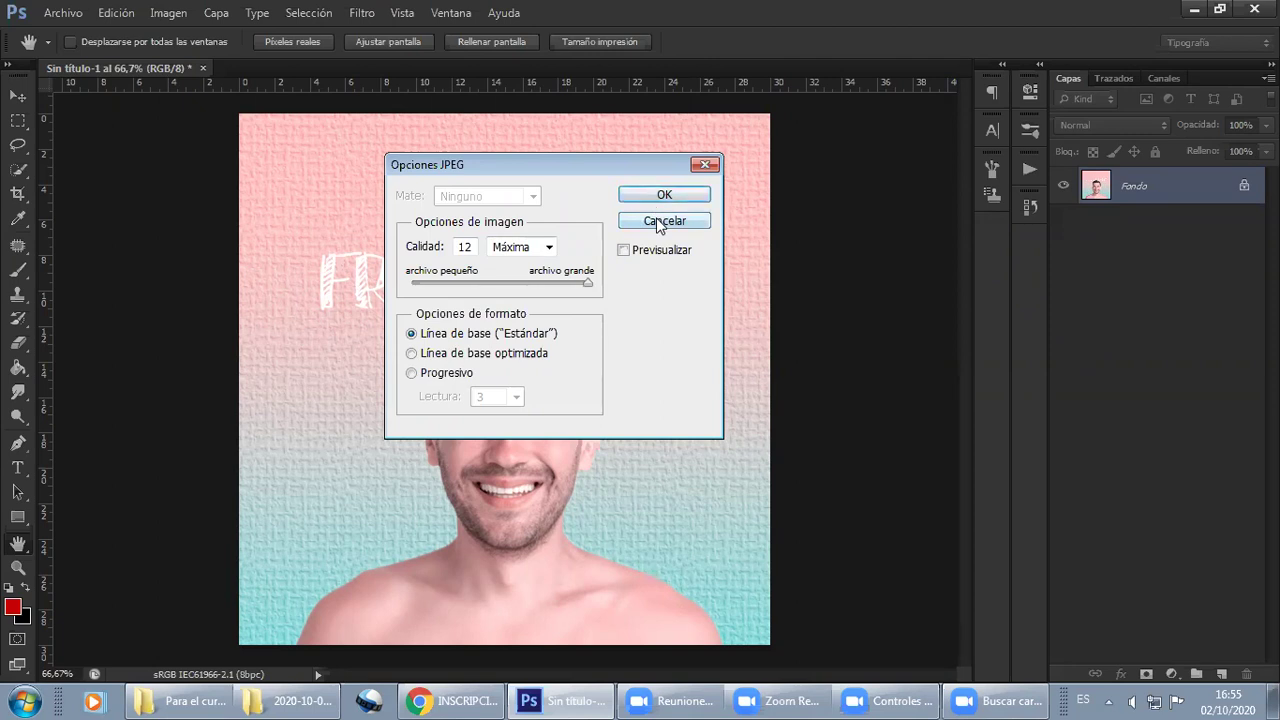
{"action": "left_click", "coordinate": [658, 222]}
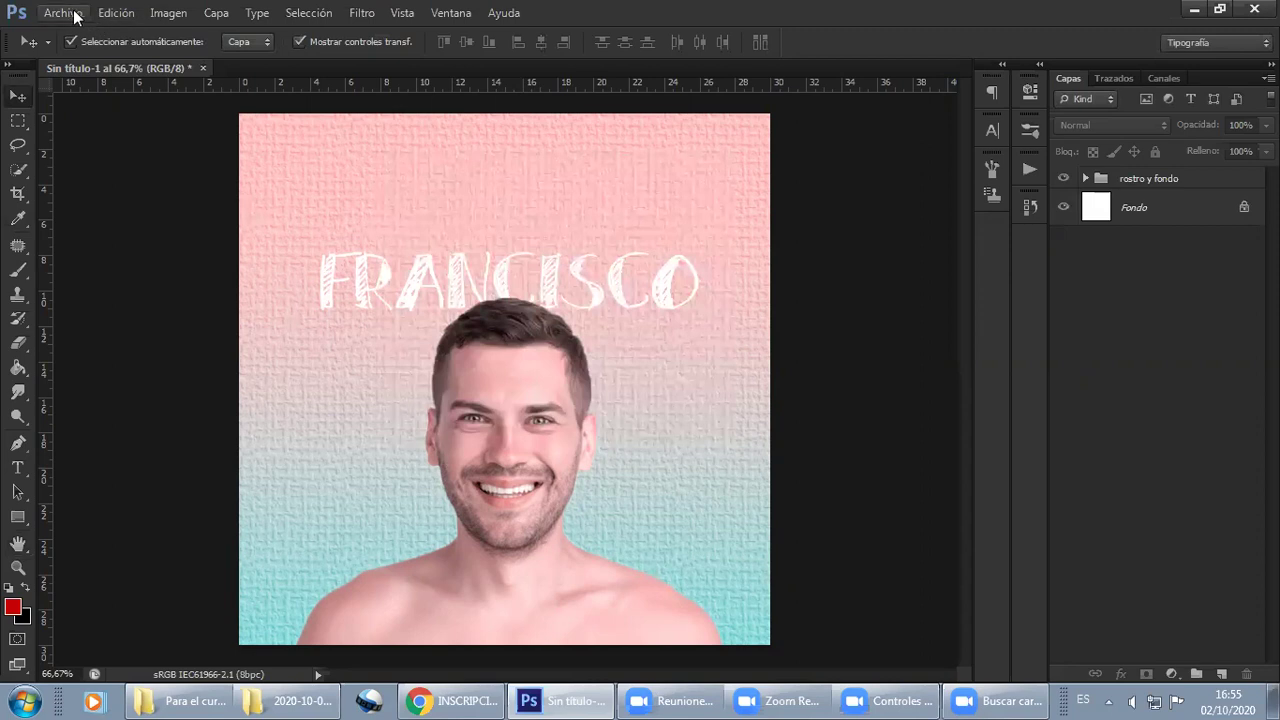
Save the poster as rostro in Photoshop PSD format, accepting the format options
{"action": "left_click", "coordinate": [68, 14]}
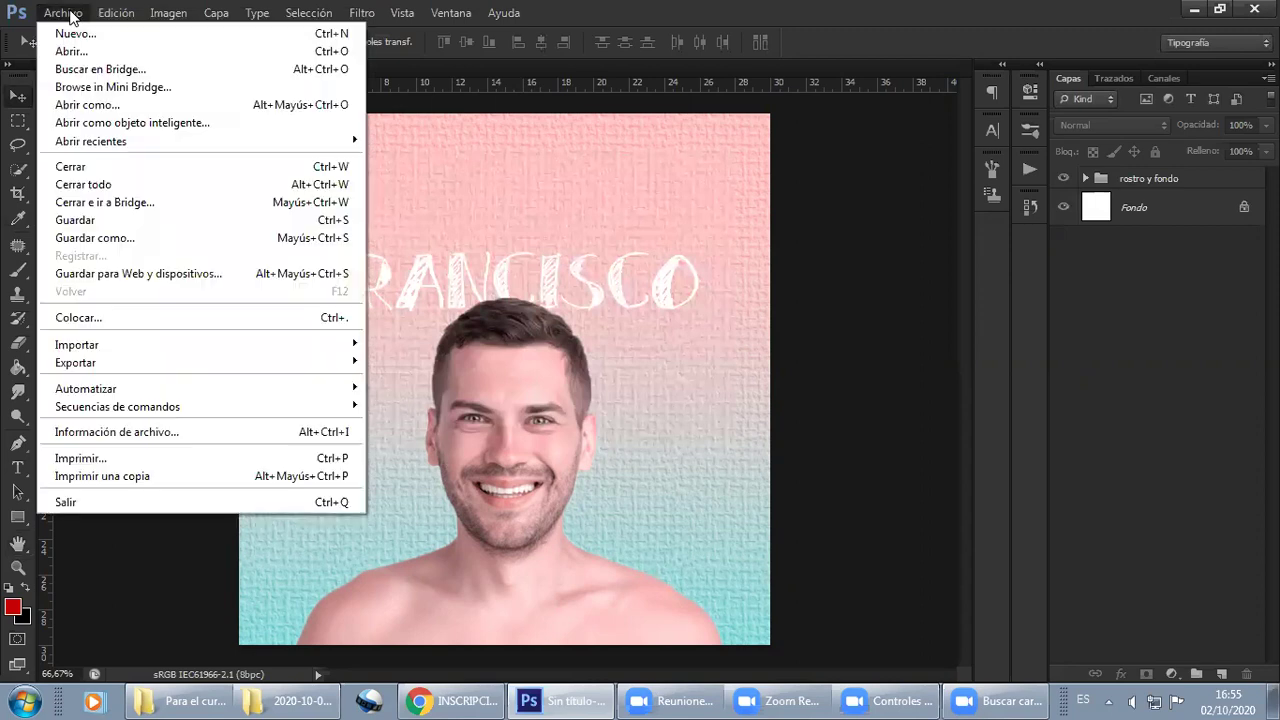
{"action": "left_click", "coordinate": [89, 238]}
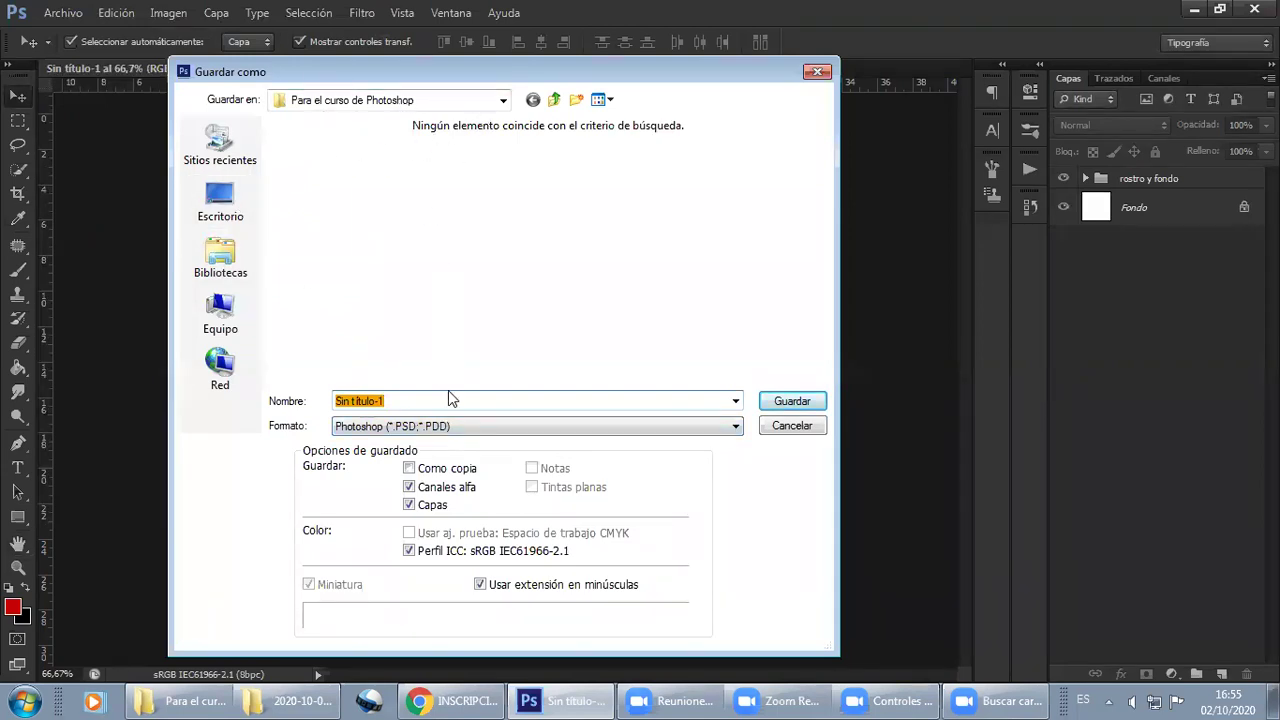
{"action": "type", "text": "ros"}
{"action": "key", "text": "Tab"}
{"action": "left_click", "coordinate": [440, 430]}
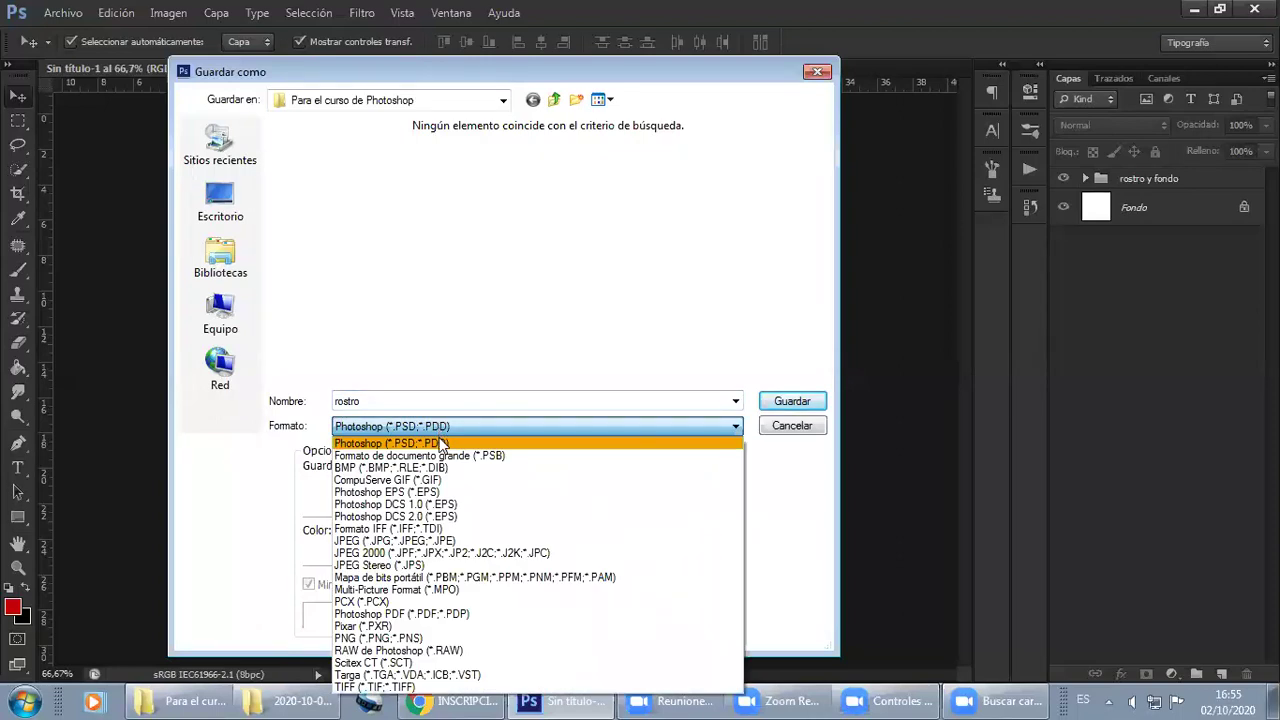
{"action": "left_click", "coordinate": [442, 446]}
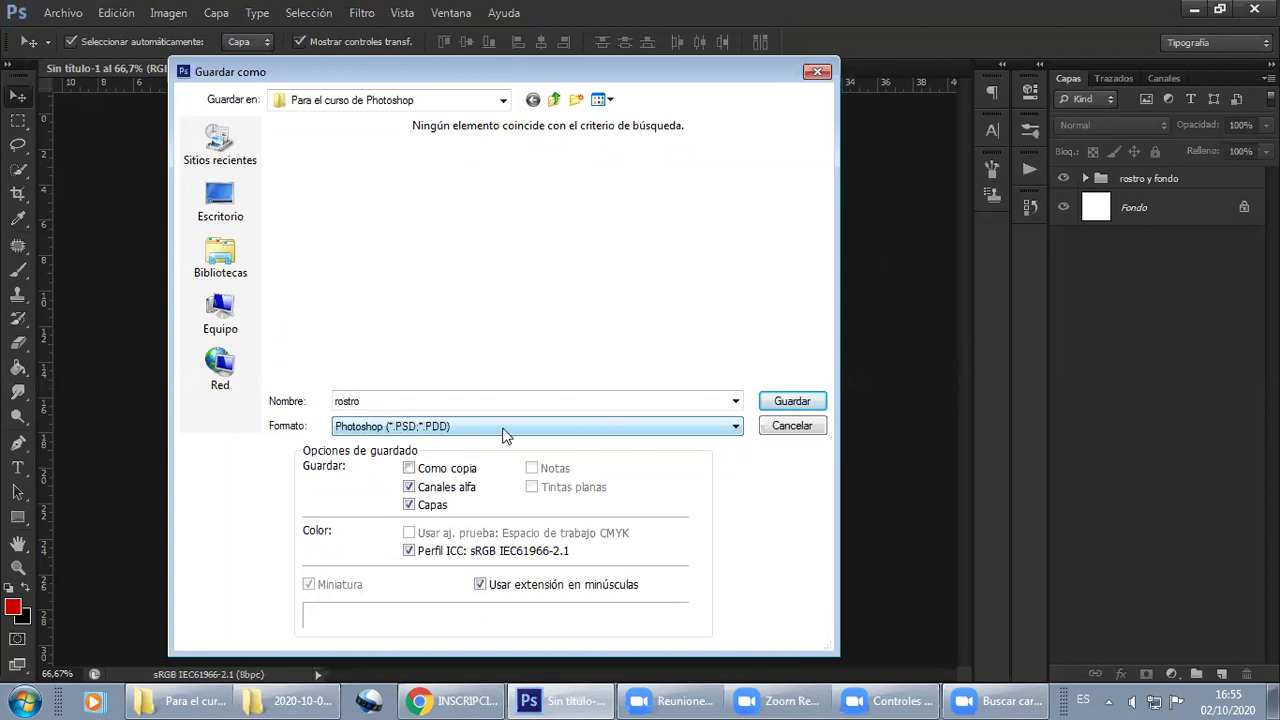
{"action": "left_click", "coordinate": [793, 404]}
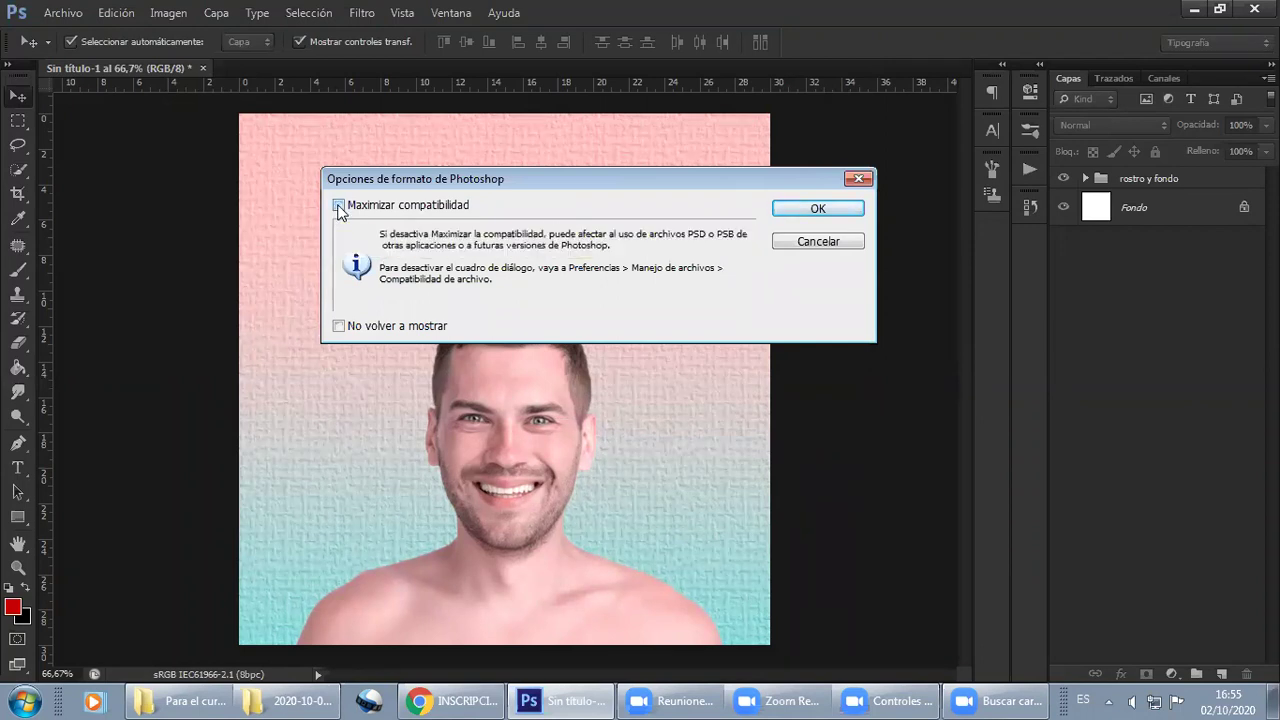
{"action": "left_click", "coordinate": [826, 209]}
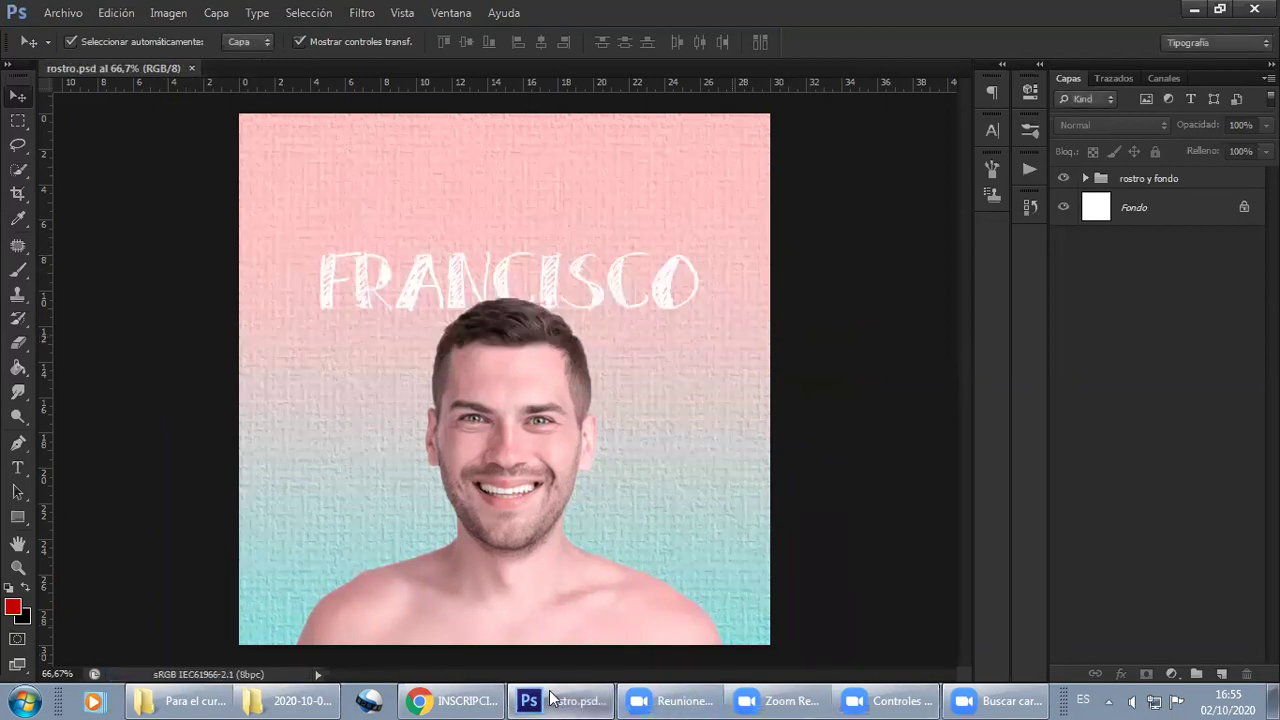
{"action": "left_click", "coordinate": [1274, 702]}
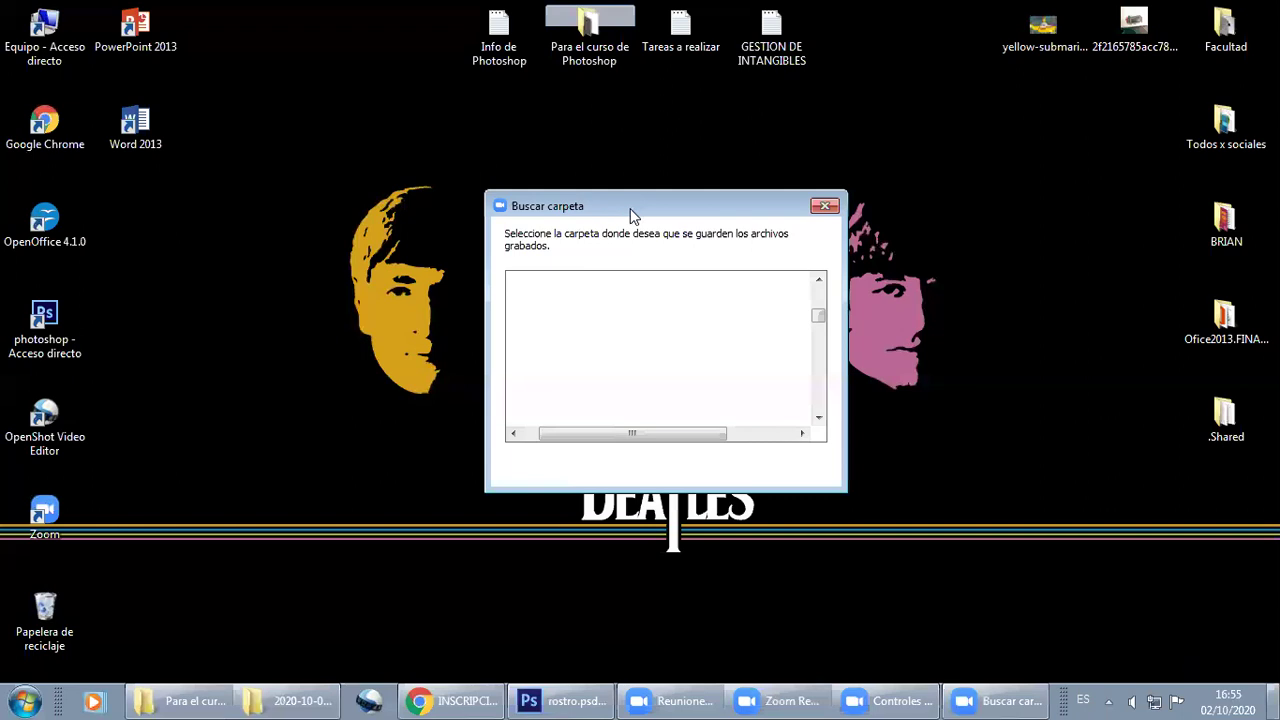
{"action": "left_click", "coordinate": [589, 57]}
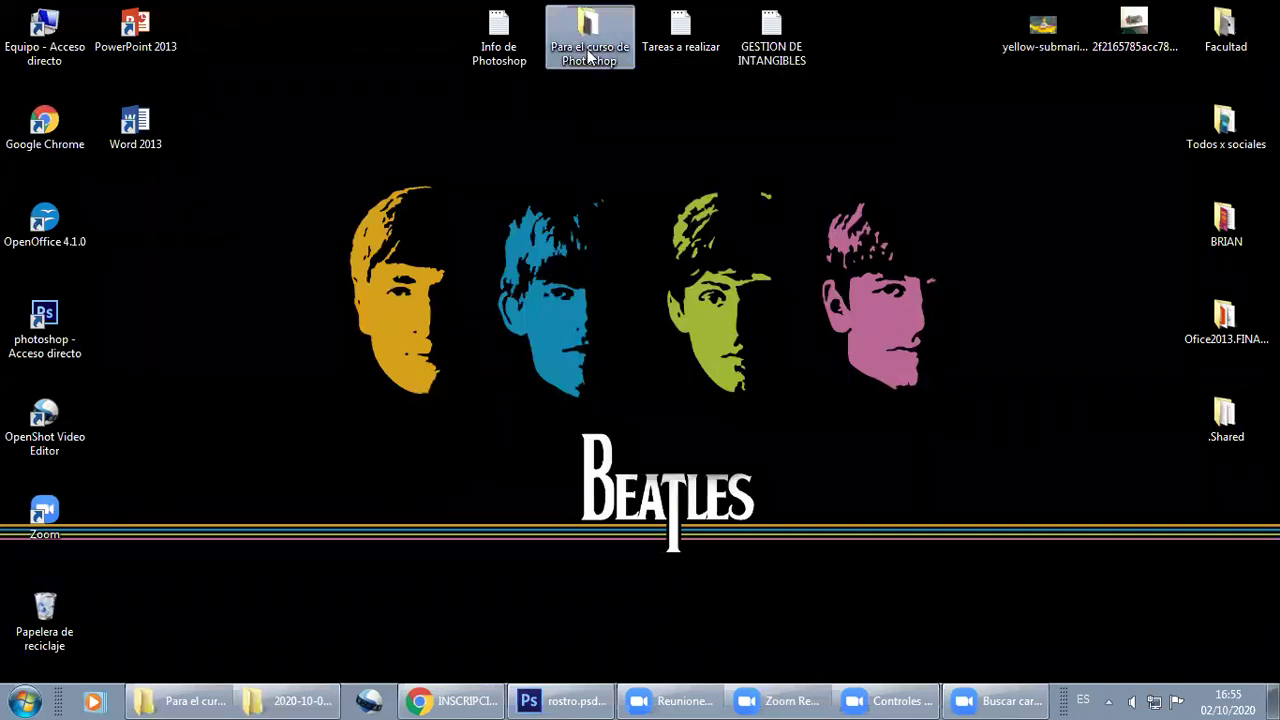
{"action": "double_click", "coordinate": [589, 57]}
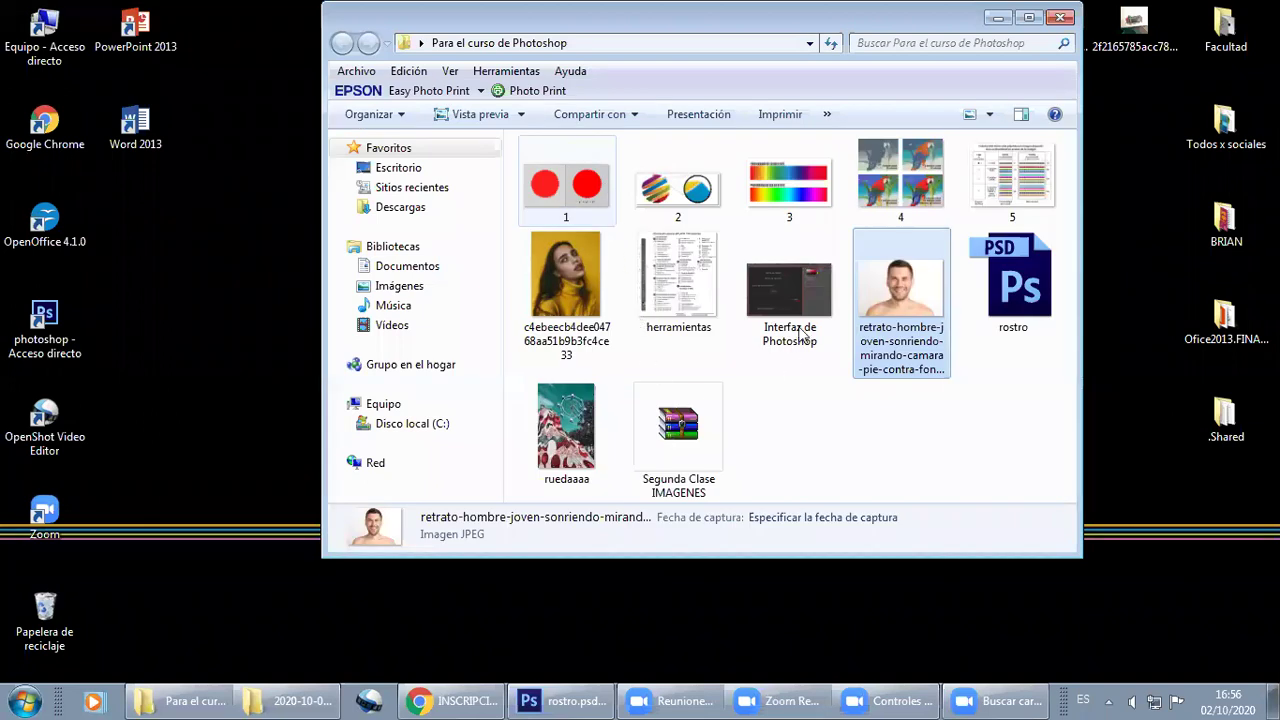
{"action": "left_click", "coordinate": [1048, 303]}
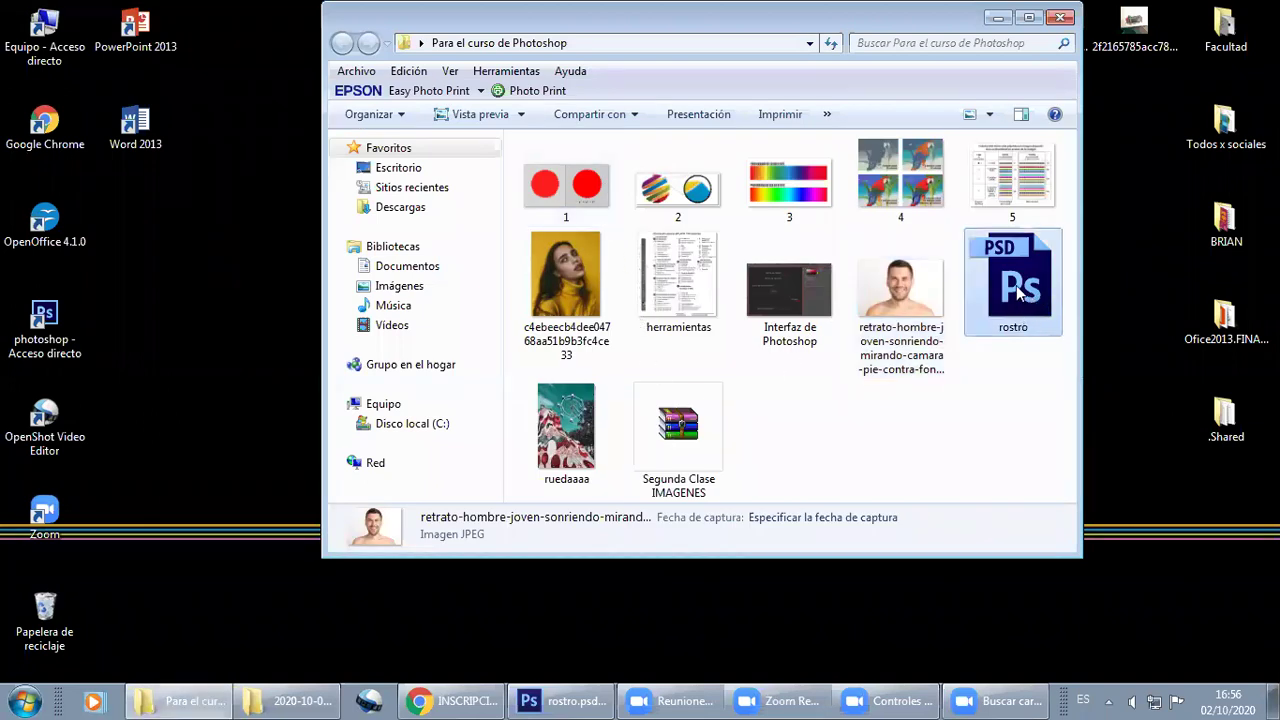
{"action": "left_click", "coordinate": [1018, 250]}
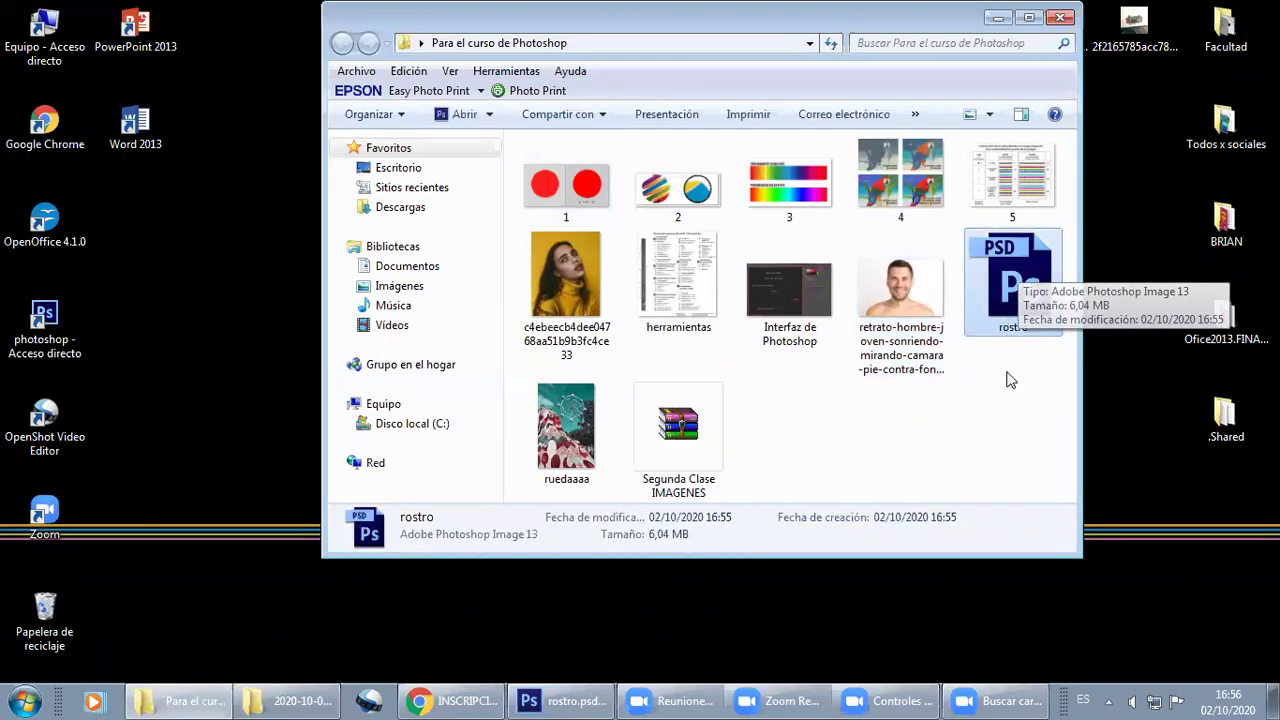
{"action": "left_click", "coordinate": [1013, 350]}
{"action": "left_click", "coordinate": [1018, 328]}
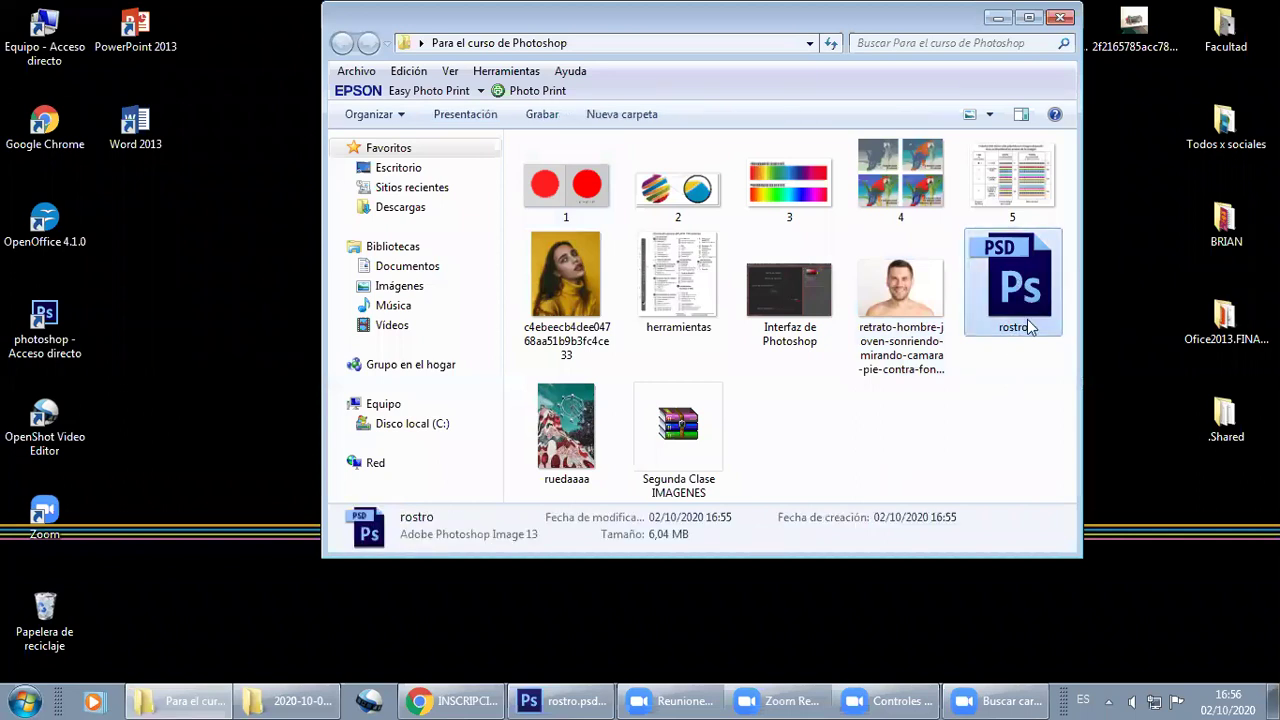
{"action": "mouse_move", "coordinate": [1025, 283]}
{"action": "left_mouse_down"}
{"action": "mouse_move", "coordinate": [970, 377]}
{"action": "mouse_move", "coordinate": [997, 330]}
{"action": "left_mouse_up"}
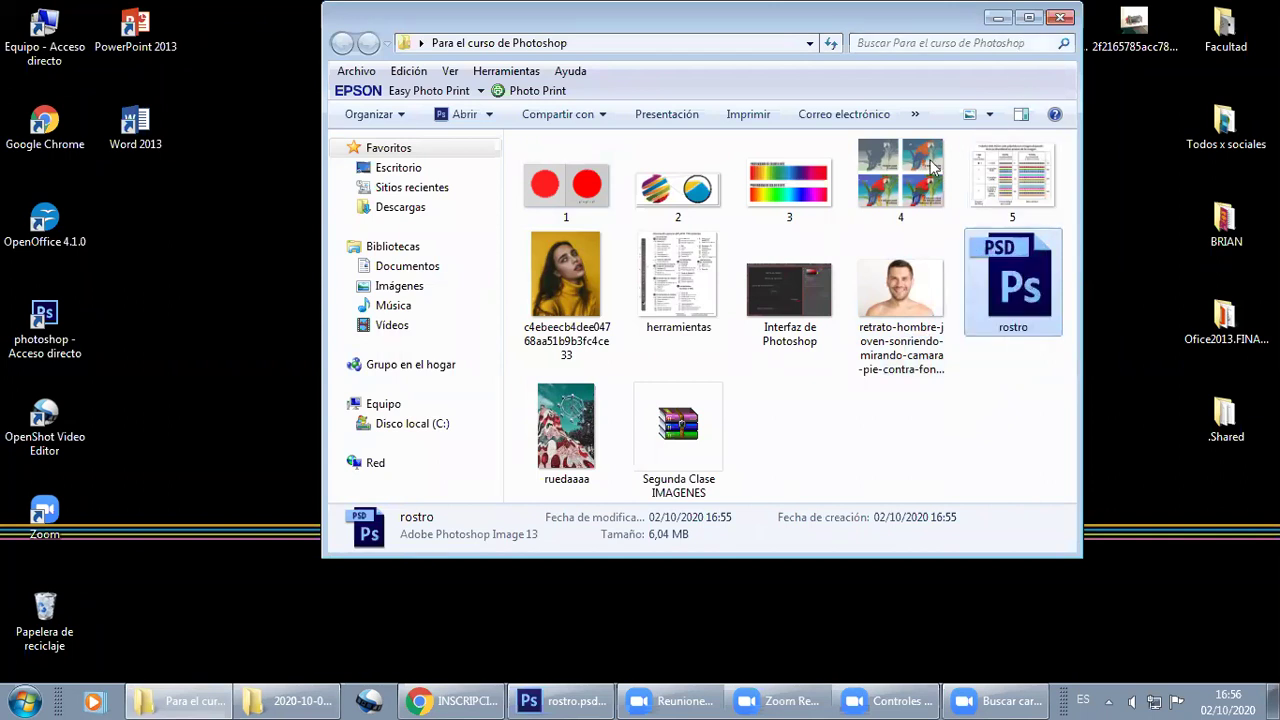
{"action": "left_click_drag", "start_coordinate": [924, 38], "coordinate": [855, 70]}
{"action": "left_click", "coordinate": [991, 49]}
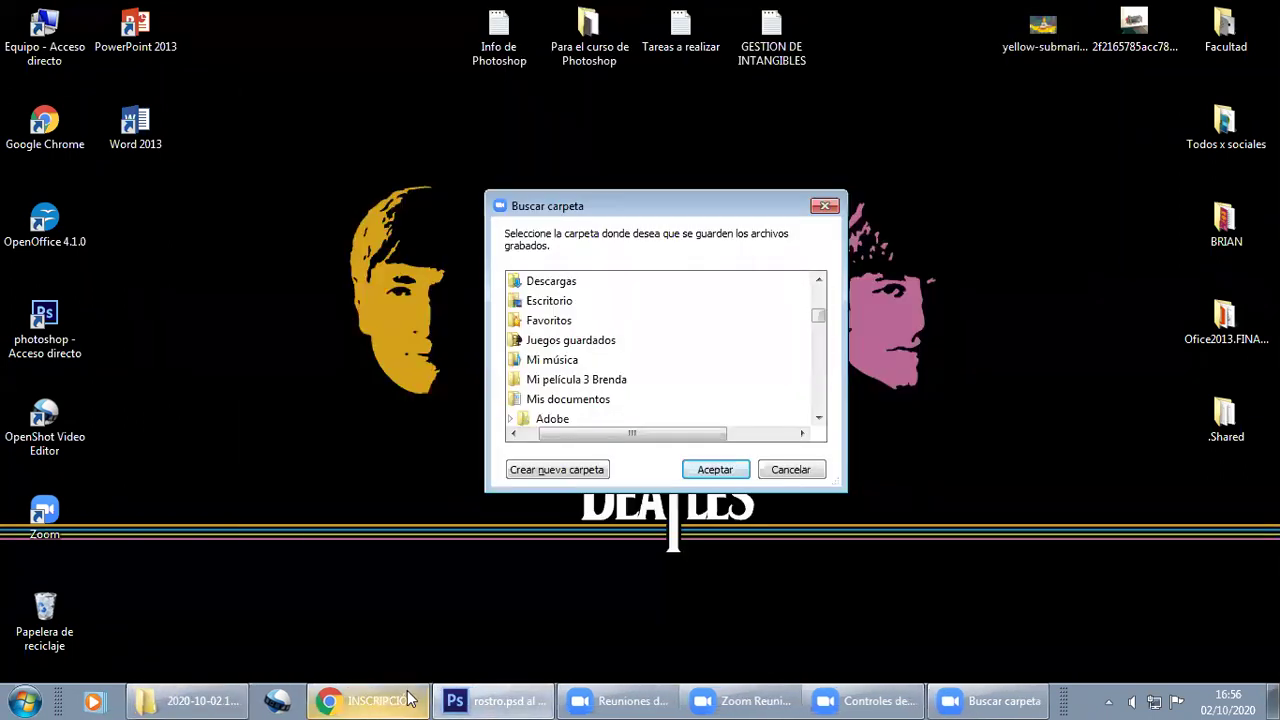
{"action": "left_click", "coordinate": [490, 700]}
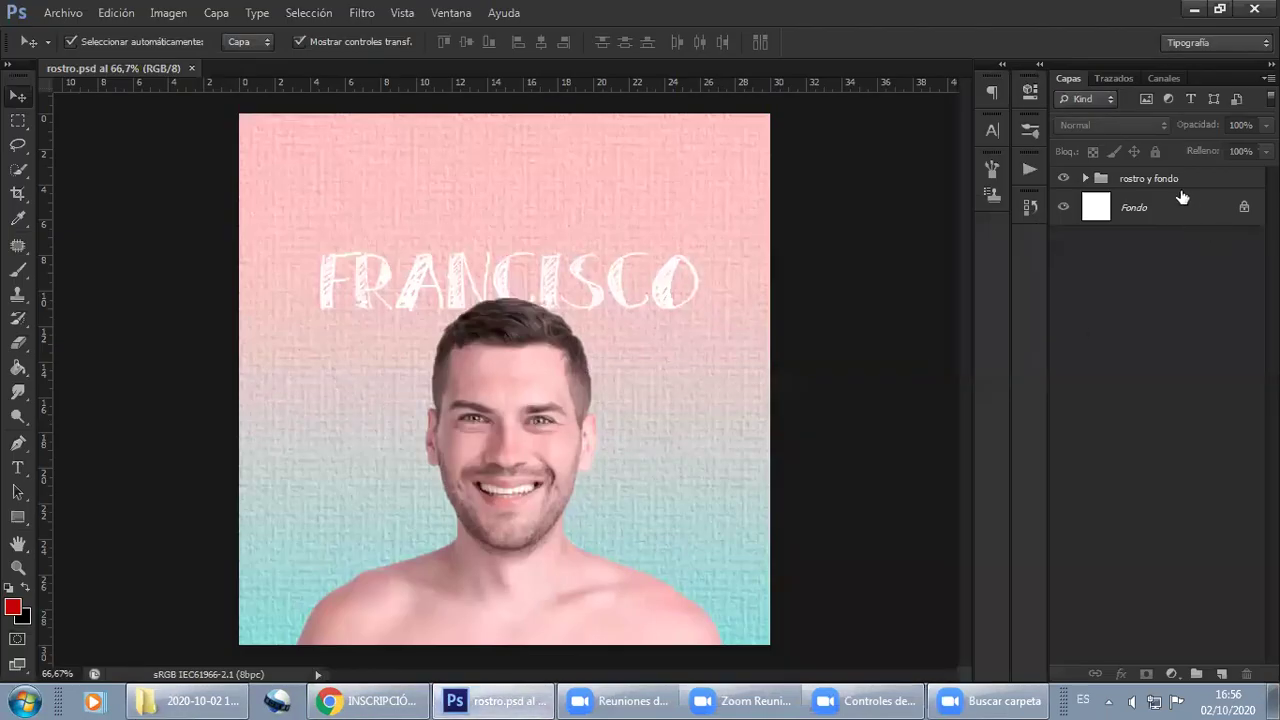
Toggle the 'rostro y fondo' group open and closed, then select the face layer 'rostro' on the canvas
{"action": "left_click", "coordinate": [1085, 179]}
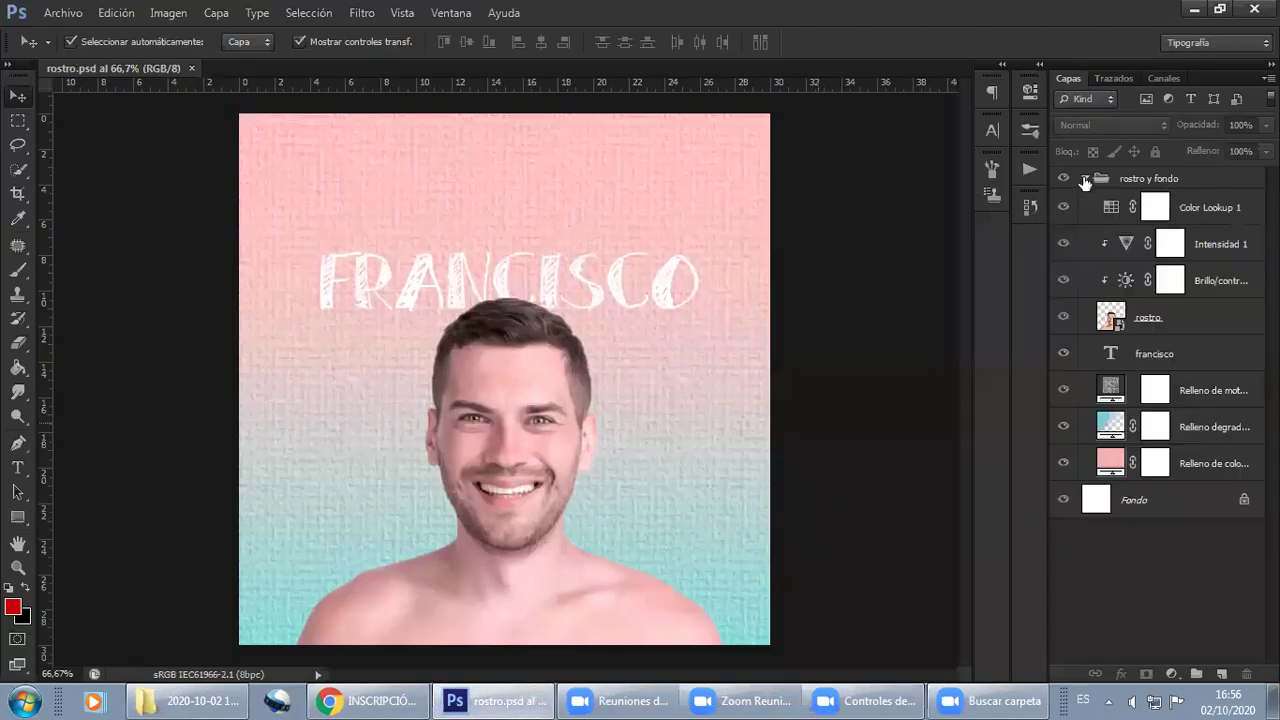
{"action": "left_click", "coordinate": [1085, 179]}
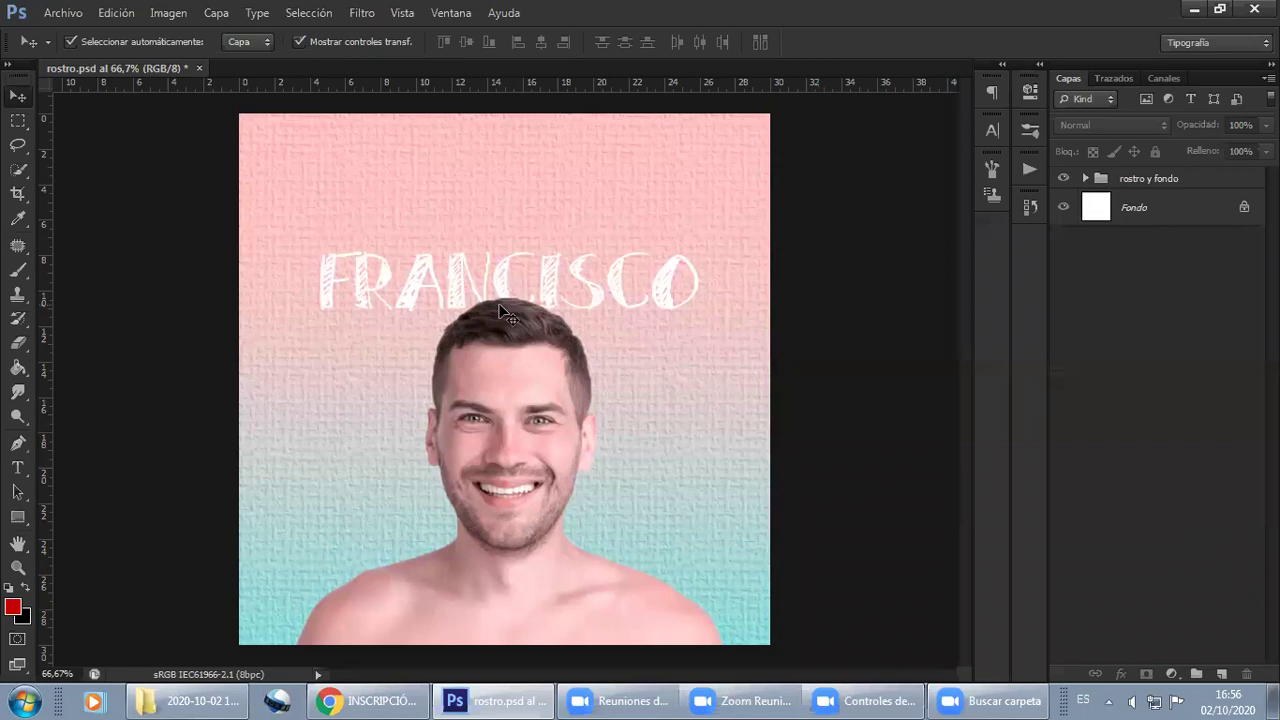
{"action": "left_click", "coordinate": [515, 370]}
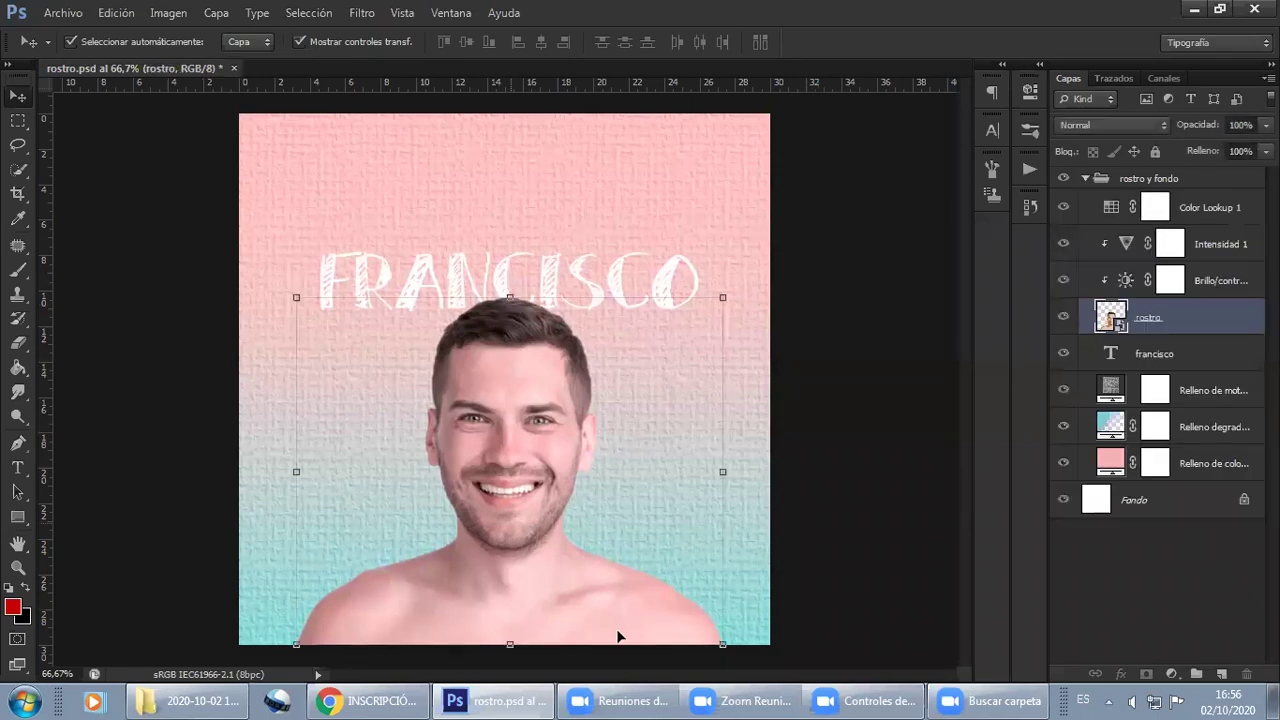
From the desktop, check the 'Para el curso de Photoshop' folder listing rostro, then close it
{"action": "key", "text": "super+d"}
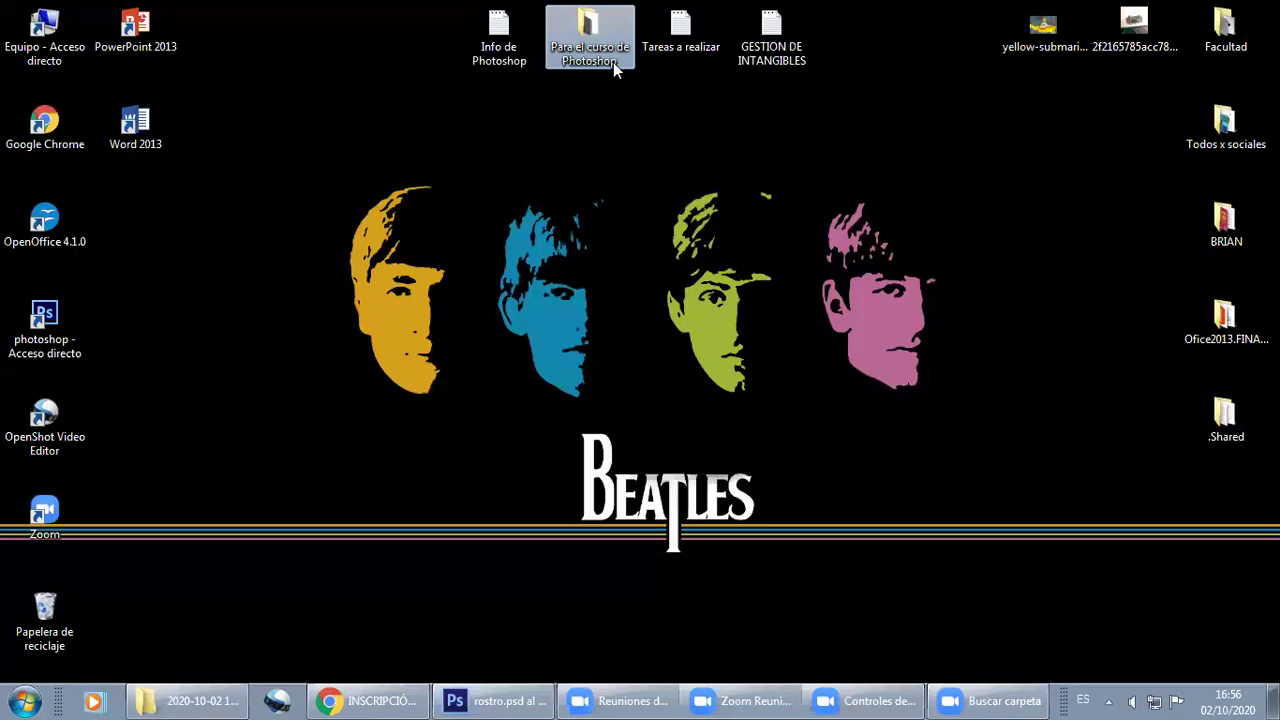
{"action": "double_click", "coordinate": [603, 52]}
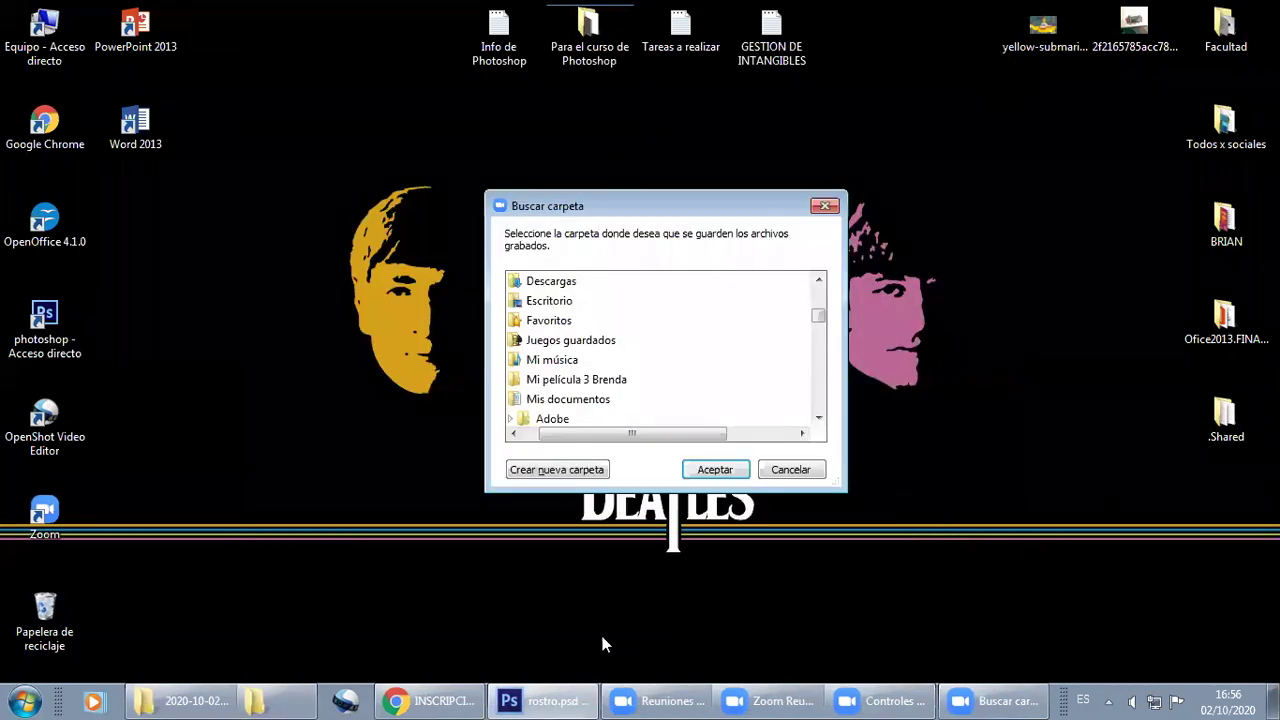
{"action": "left_click", "coordinate": [983, 61]}
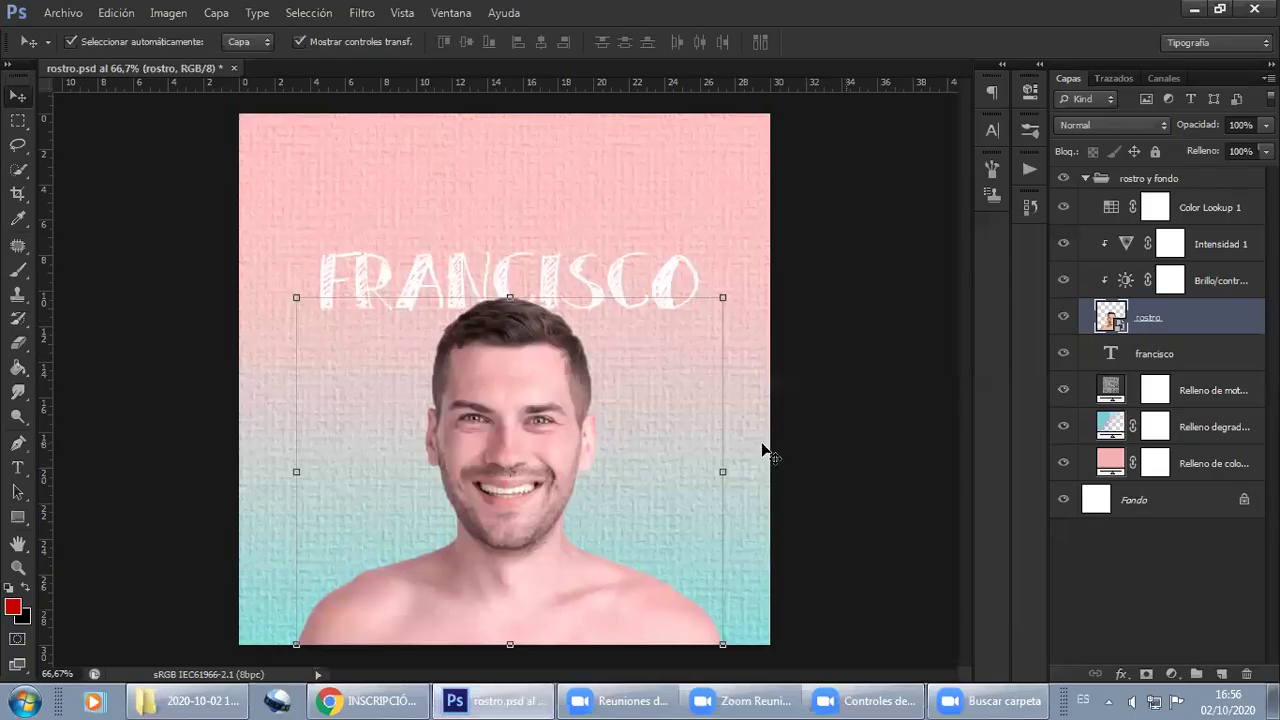
Try shifting the face portrait up, left and right, then leave it in its original position
{"action": "key", "text": "ctrl+h"}
{"action": "left_click_drag", "start_coordinate": [508, 372], "coordinate": [511, 388]}
{"action": "left_click", "coordinate": [860, 391]}
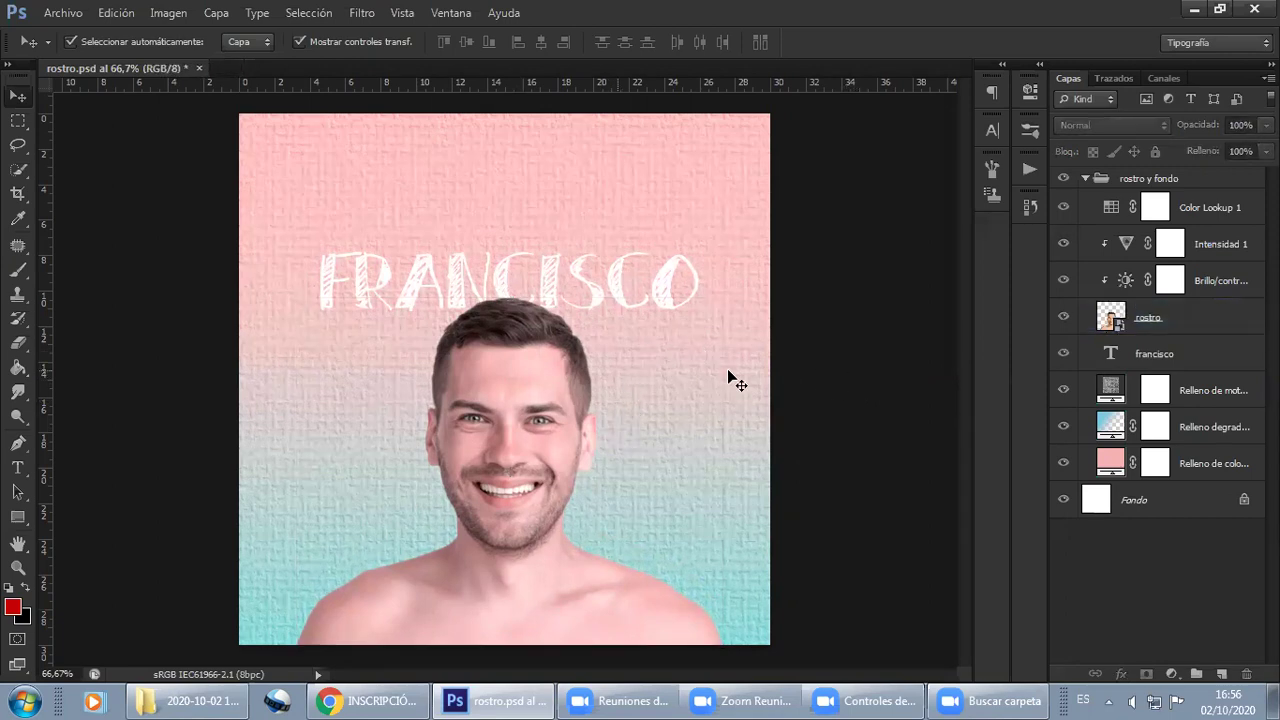
{"action": "mouse_move", "coordinate": [489, 349]}
{"action": "left_mouse_down"}
{"action": "mouse_move", "coordinate": [489, 260]}
{"action": "mouse_move", "coordinate": [489, 335]}
{"action": "left_mouse_up"}
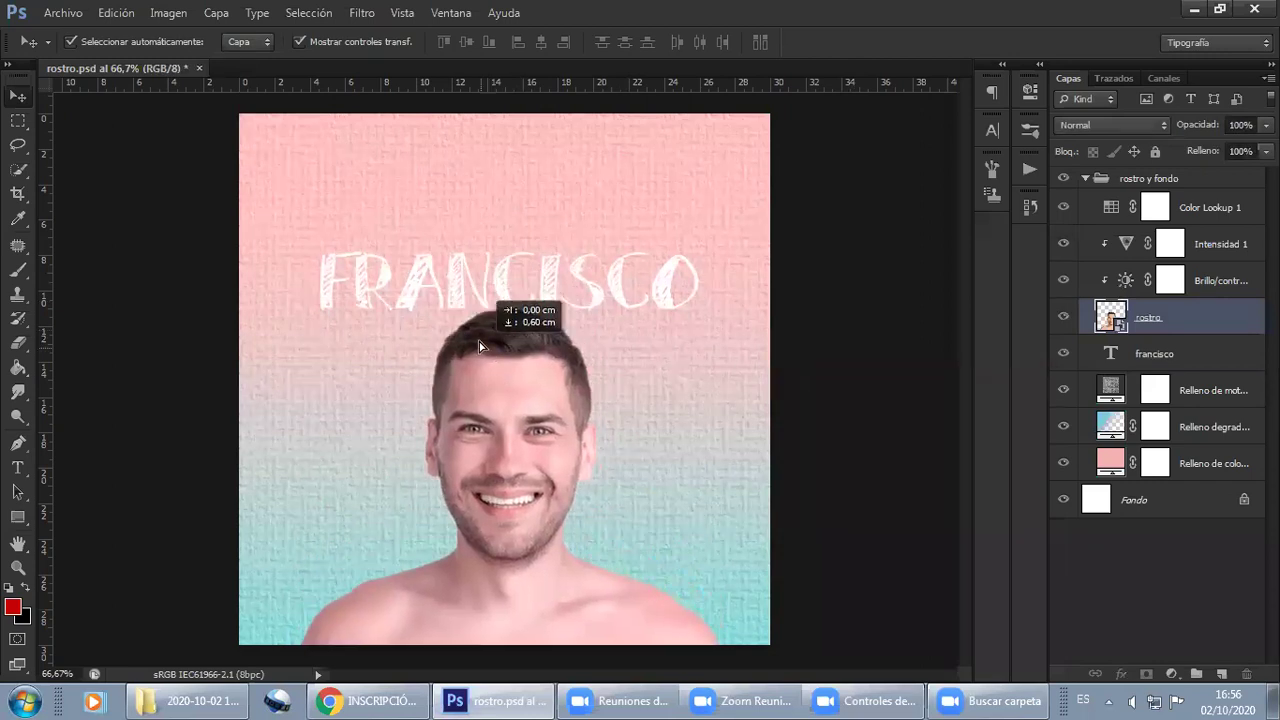
{"action": "left_click_drag", "start_coordinate": [494, 354], "coordinate": [448, 388]}
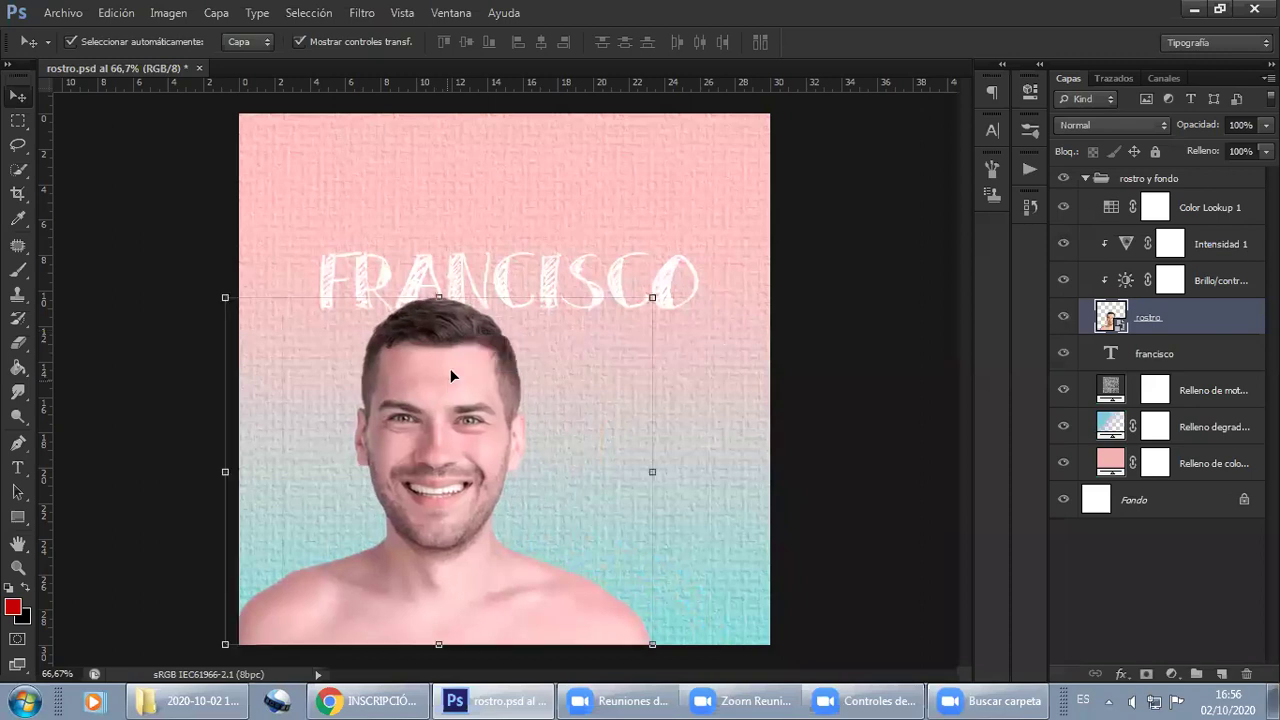
{"action": "mouse_move", "coordinate": [470, 398]}
{"action": "left_mouse_down"}
{"action": "mouse_move", "coordinate": [553, 398]}
{"action": "mouse_move", "coordinate": [506, 395]}
{"action": "left_mouse_up"}
{"action": "left_click", "coordinate": [817, 329]}
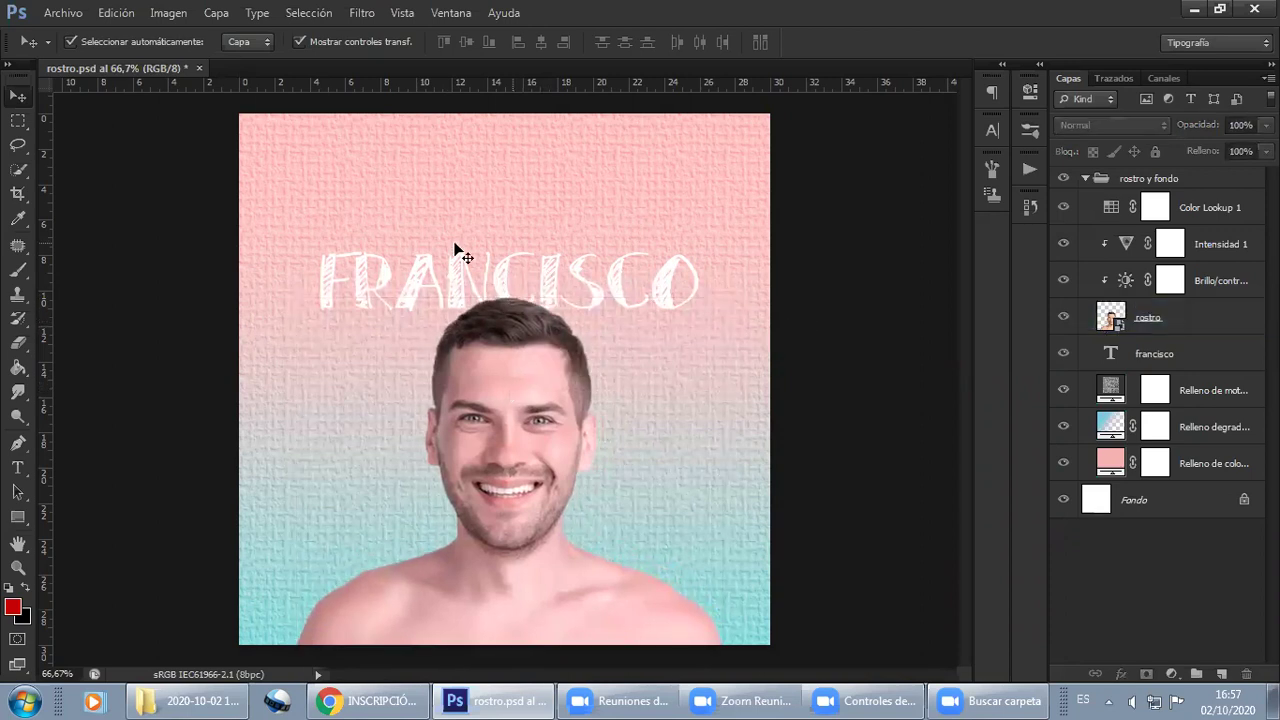
Move the FRANCISCO title upward near the poster's top, clear of the face
{"action": "left_click_drag", "start_coordinate": [596, 290], "coordinate": [597, 223]}
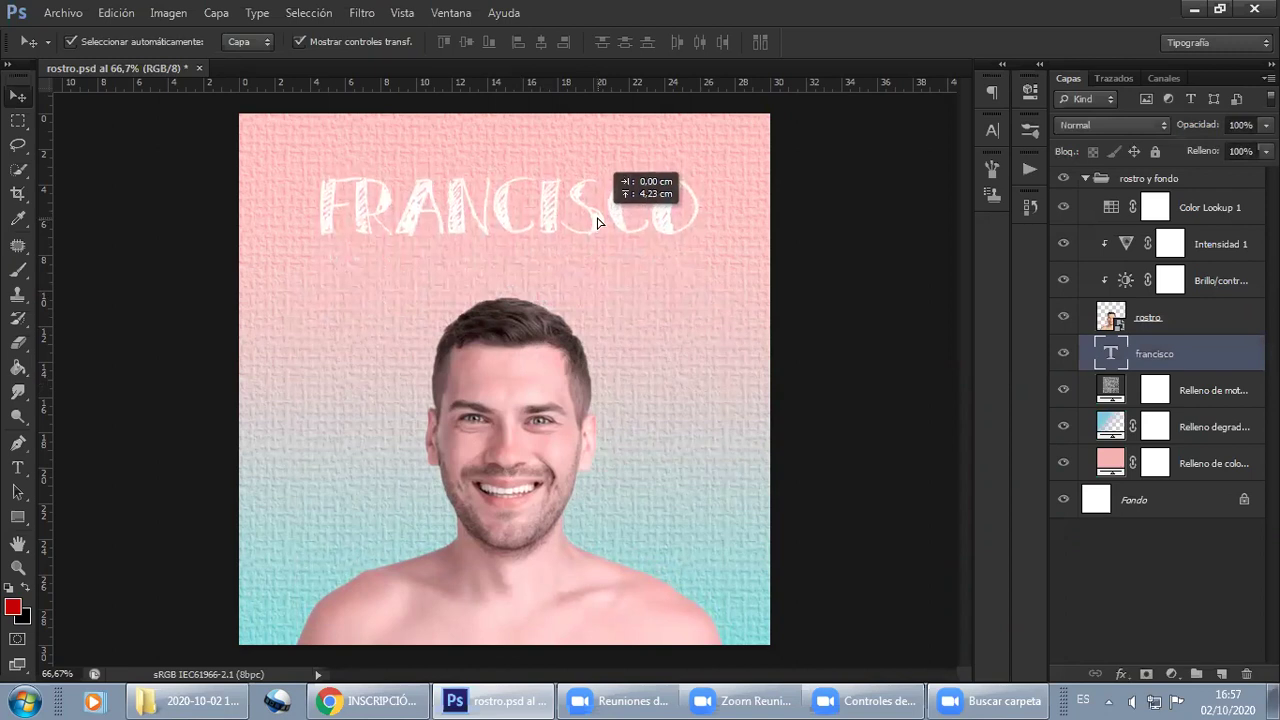
{"action": "left_click", "coordinate": [829, 229]}
{"action": "left_click_drag", "start_coordinate": [664, 228], "coordinate": [663, 213]}
{"action": "left_click", "coordinate": [787, 253]}
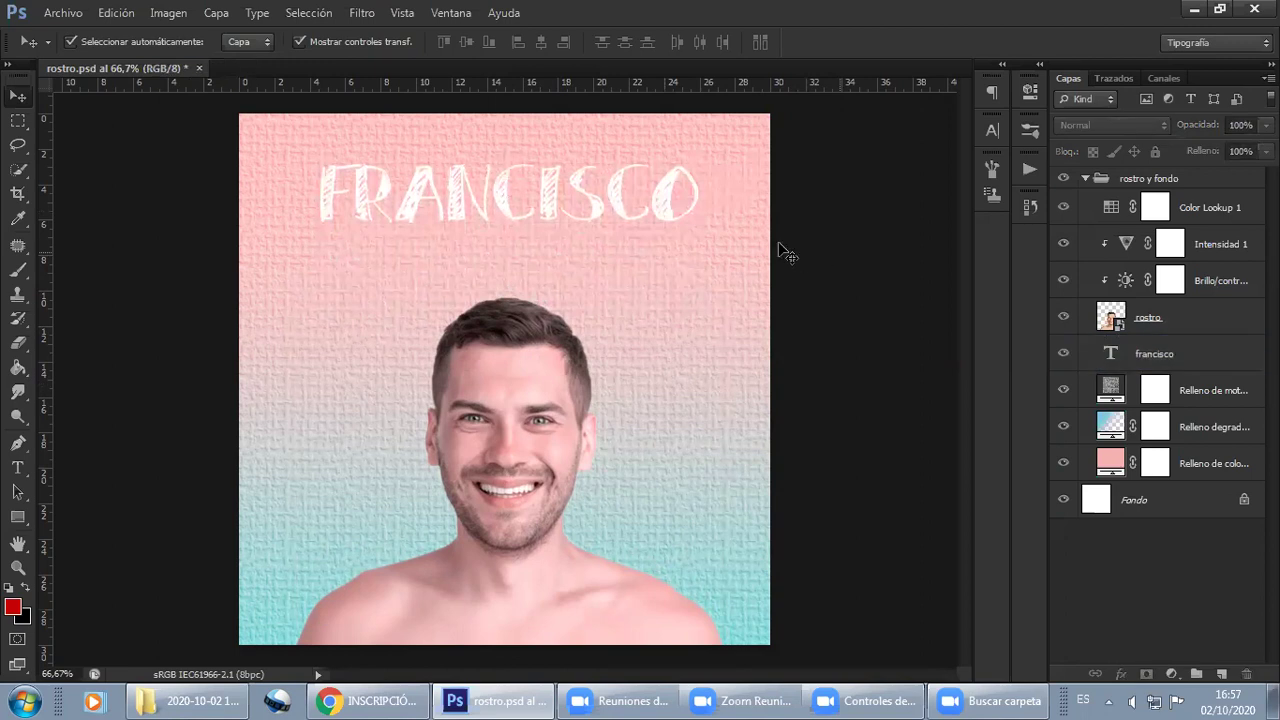